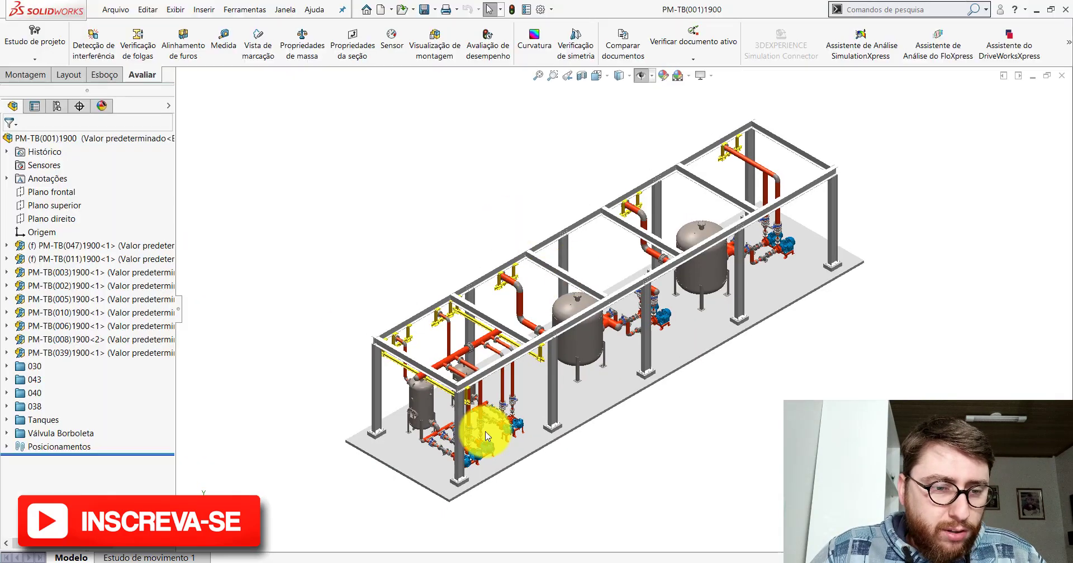
# - Zoom into the pump assembly and select a motor and the motor base beneath it
pyautogui.scroll(-3, 489, 440)
pyautogui.scroll(-3, 536, 425)
pyautogui.scroll(-3, 542, 411)
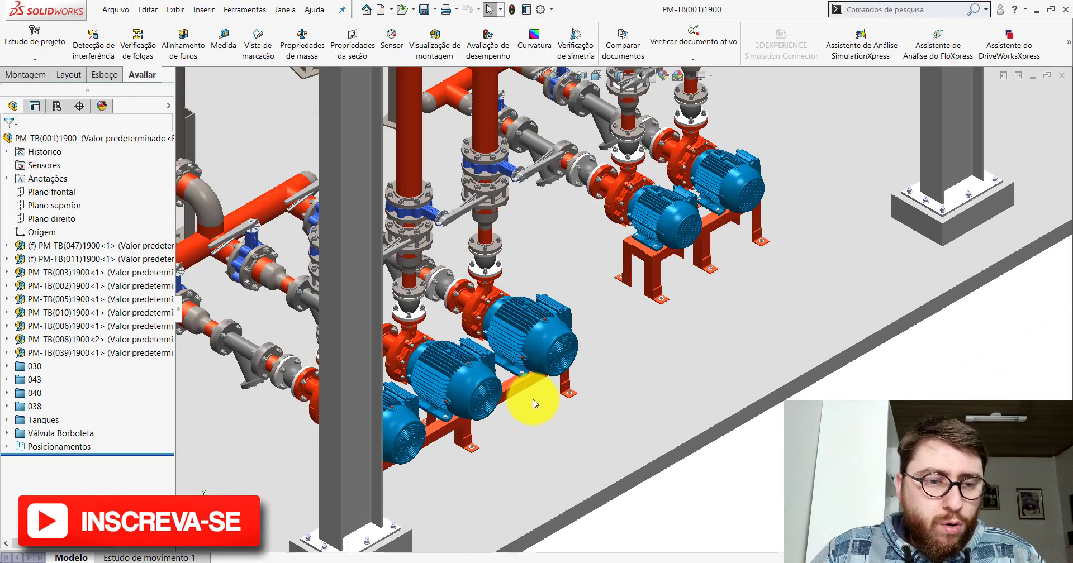
pyautogui.click(513, 383)
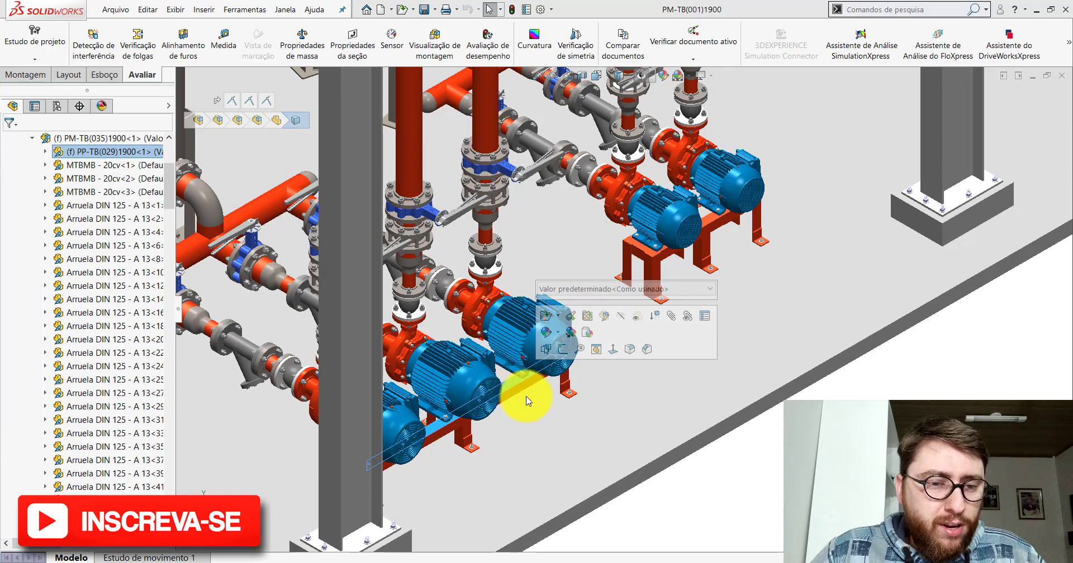
pyautogui.scroll(5, 725, 221)
pyautogui.scroll(-4, 725, 223)
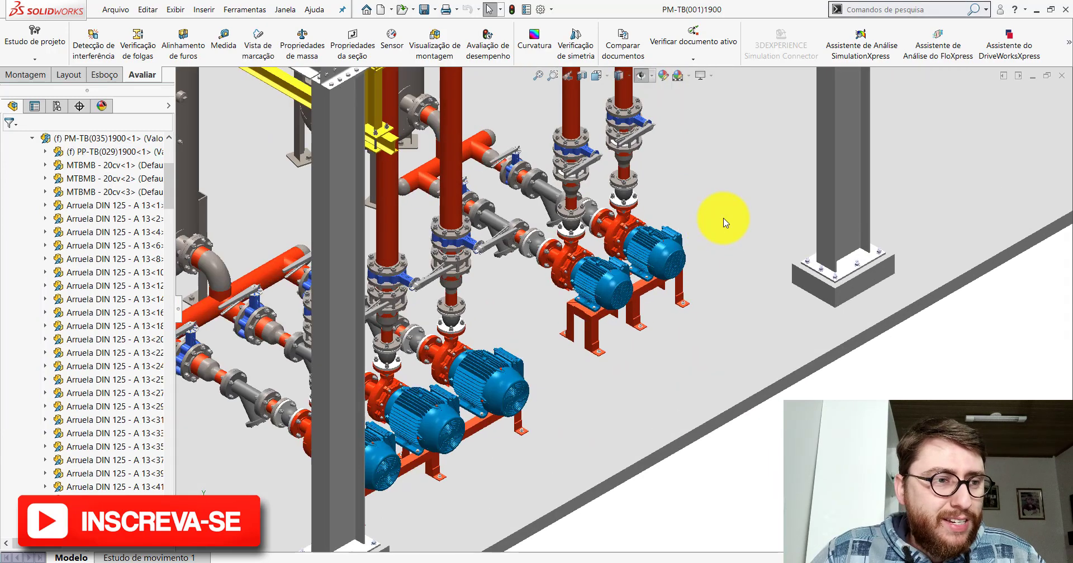
pyautogui.scroll(-2, 643, 304)
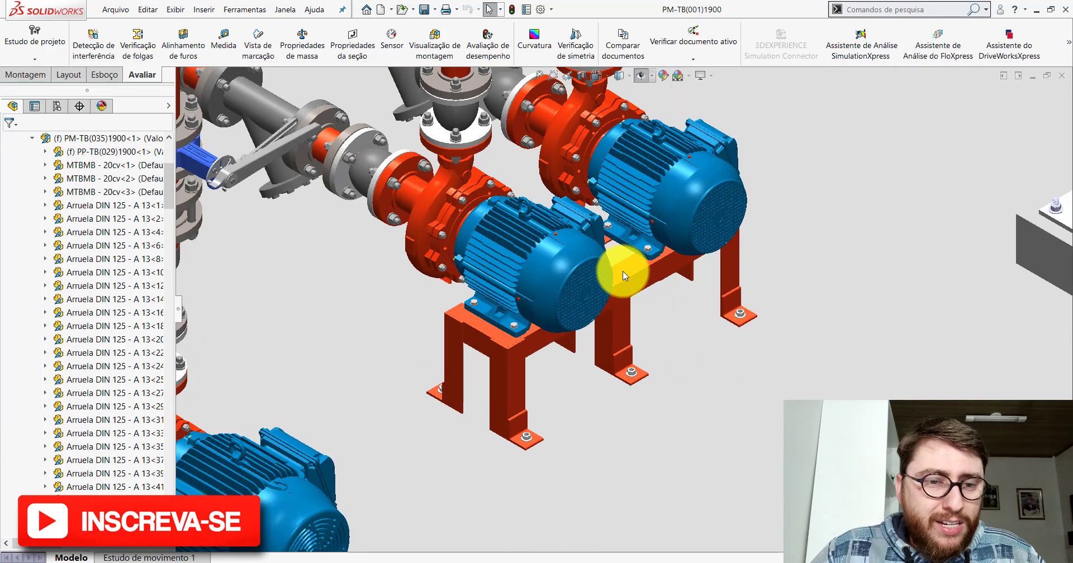
pyautogui.click(624, 283)
# - Open the Chumbador Parabolt anchor bolt part at the support foot, then close it
pyautogui.scroll(2, 615, 313)
pyautogui.scroll(3, 610, 331)
pyautogui.scroll(-2, 594, 352)
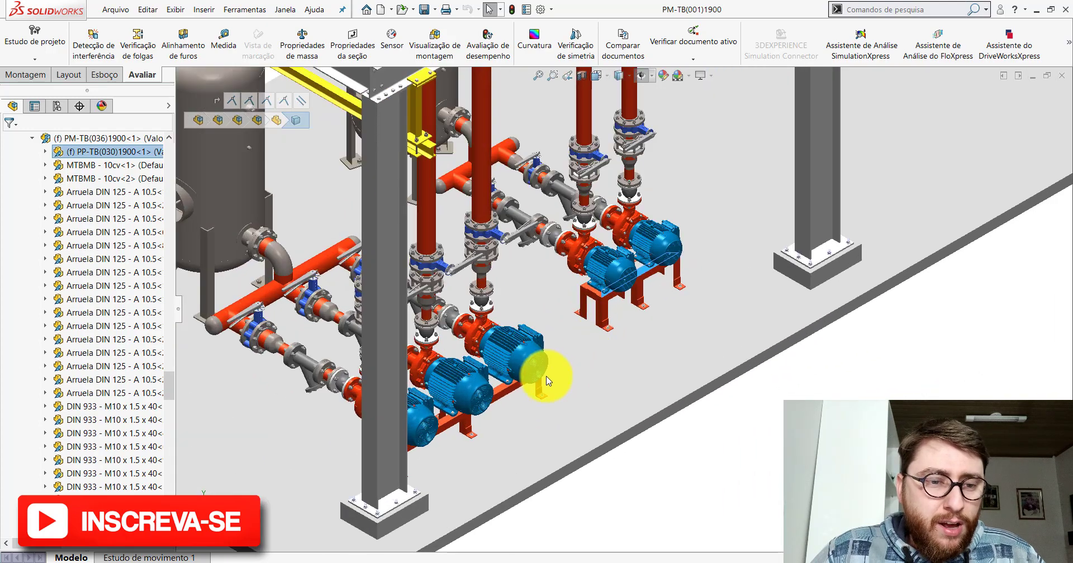
pyautogui.scroll(-2, 542, 377)
pyautogui.scroll(-2, 580, 383)
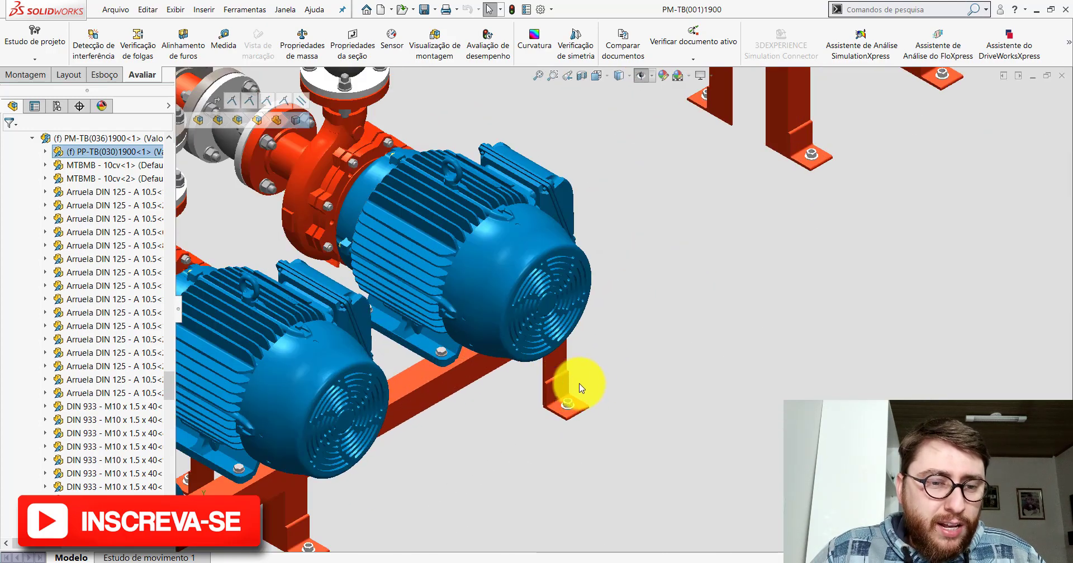
pyautogui.scroll(-2, 588, 388)
pyautogui.scroll(-2, 541, 393)
pyautogui.click(540, 391)
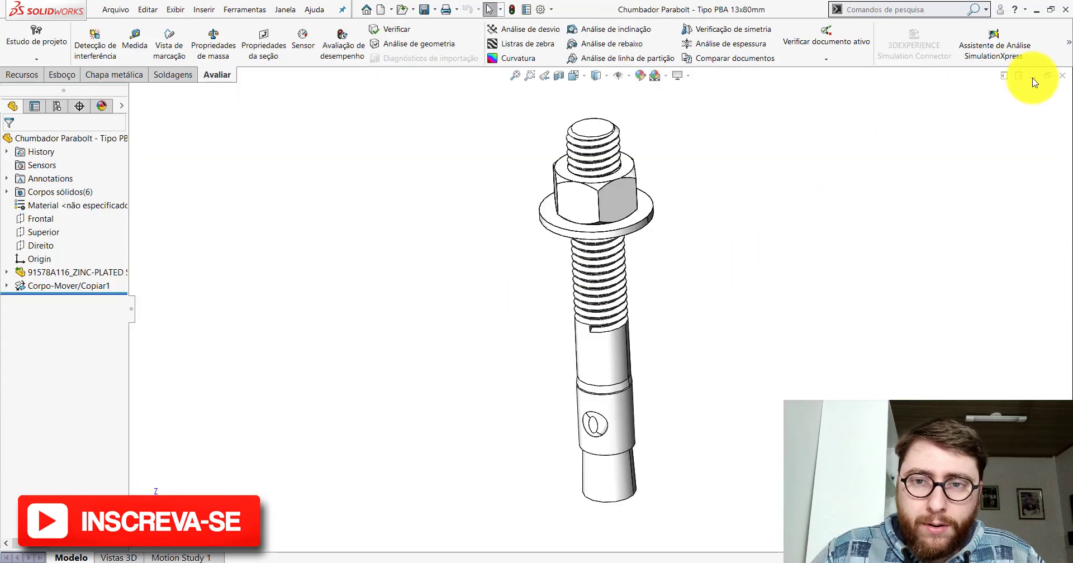
pyautogui.click(1061, 75)
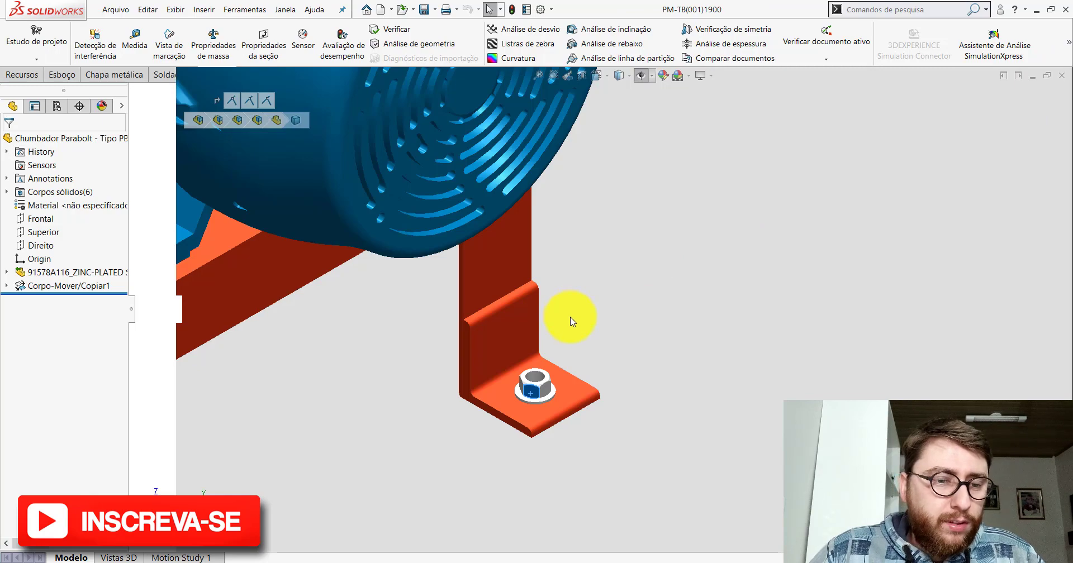
# - Select the motor and its support frame on the pump skid, then clear the selection
pyautogui.scroll(3, 586, 335)
pyautogui.scroll(3, 642, 330)
pyautogui.scroll(2, 726, 307)
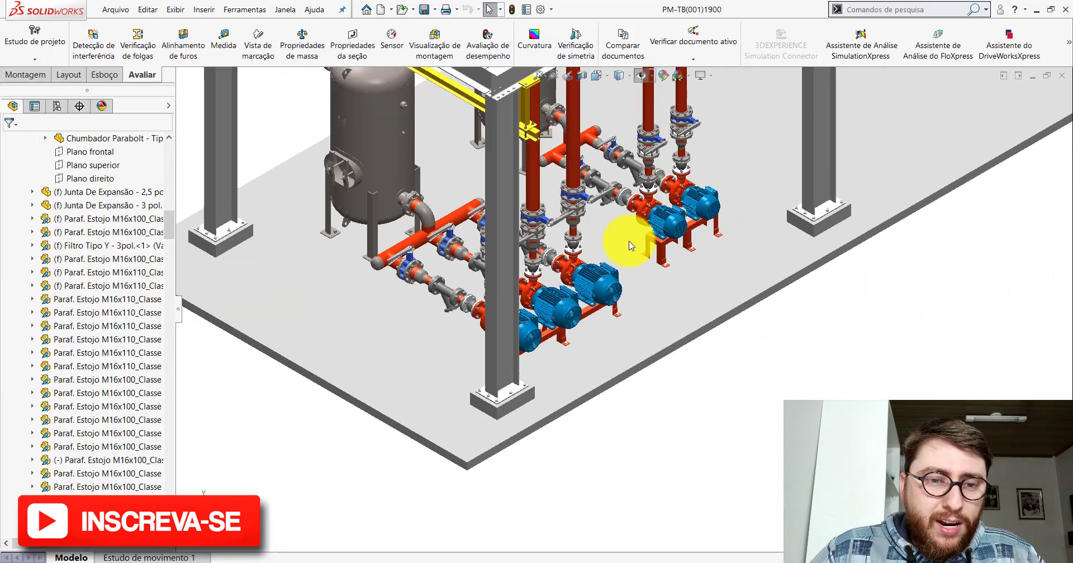
pyautogui.scroll(-2, 648, 269)
pyautogui.scroll(-2, 508, 363)
pyautogui.click(508, 369)
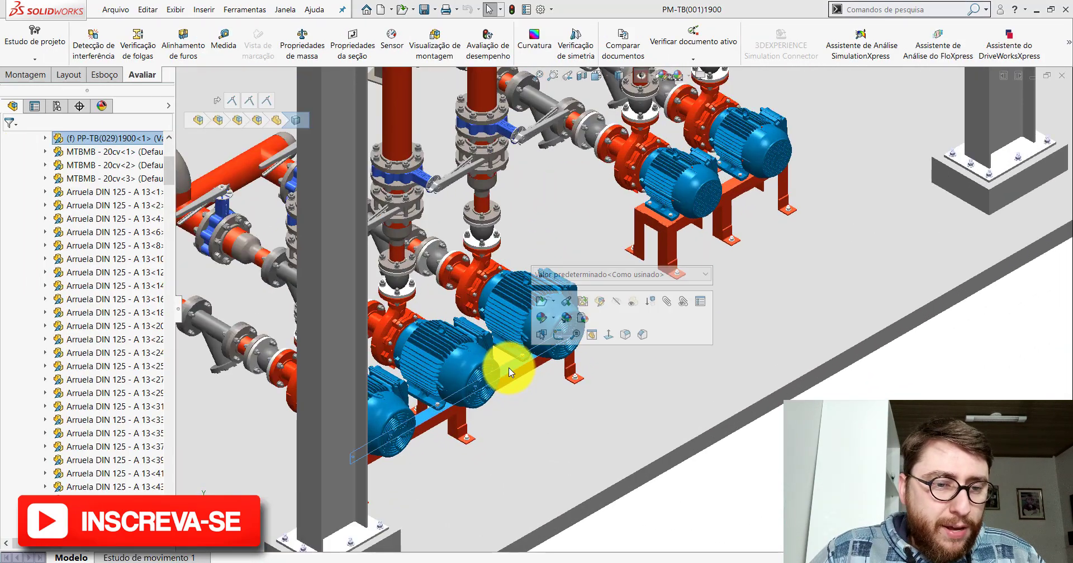
pyautogui.click(673, 233)
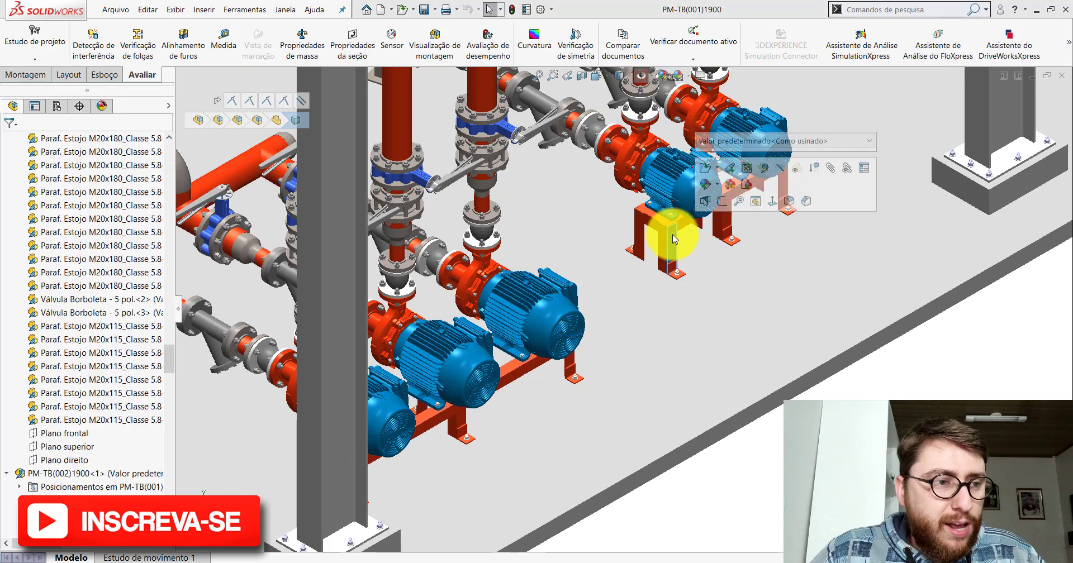
pyautogui.click(877, 376)
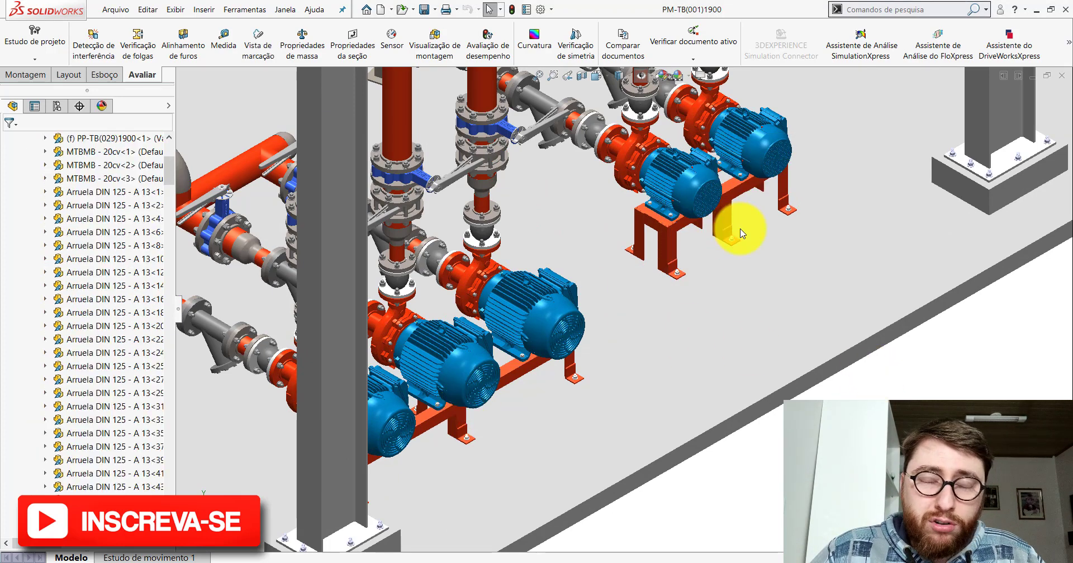
# - Minimize SOLIDWORKS to show the desktop
pyautogui.scroll(4, 682, 213)
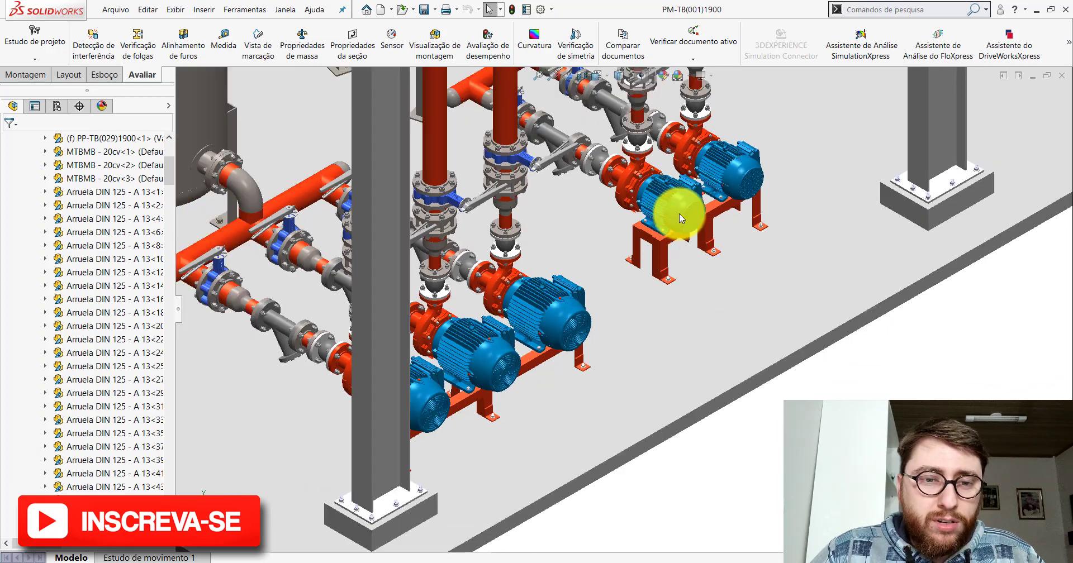
pyautogui.scroll(3, 655, 243)
pyautogui.scroll(-3, 655, 242)
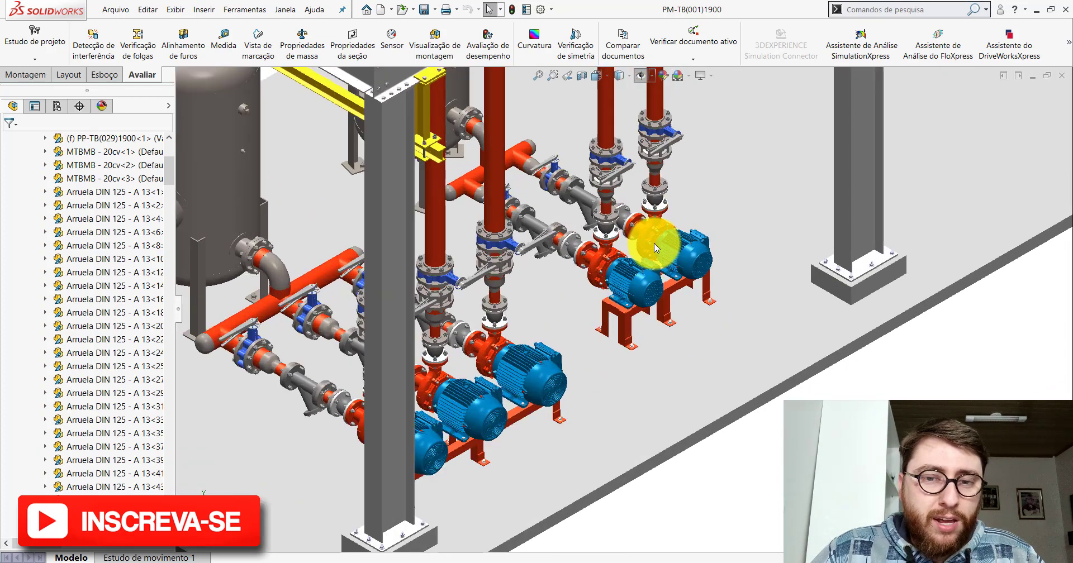
pyautogui.click(1036, 10)
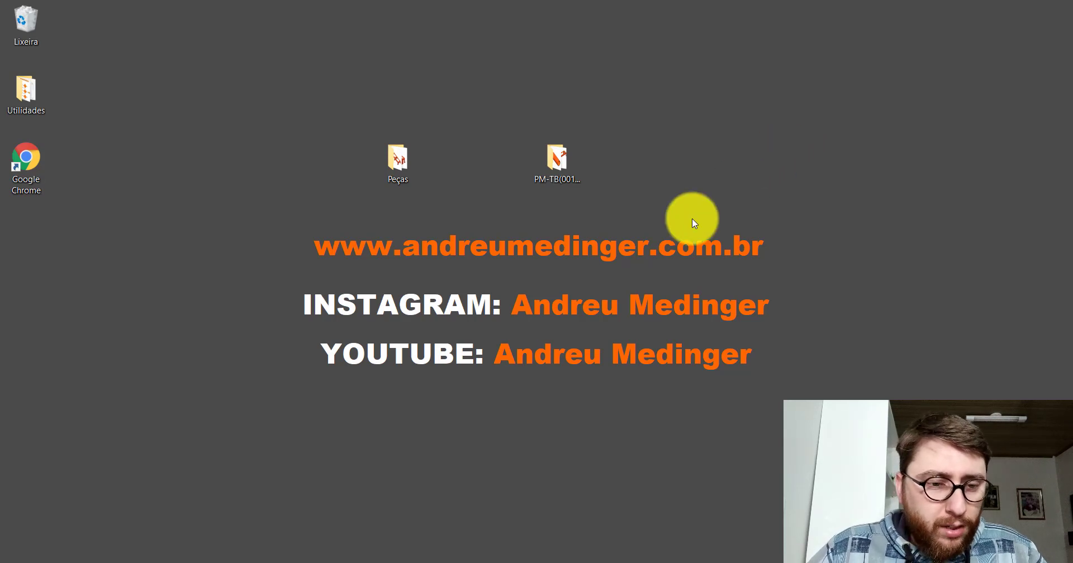
# - Open PP-TB(030)1900_ from the Peças folder and show it in isometric view
pyautogui.doubleClick(397, 159)
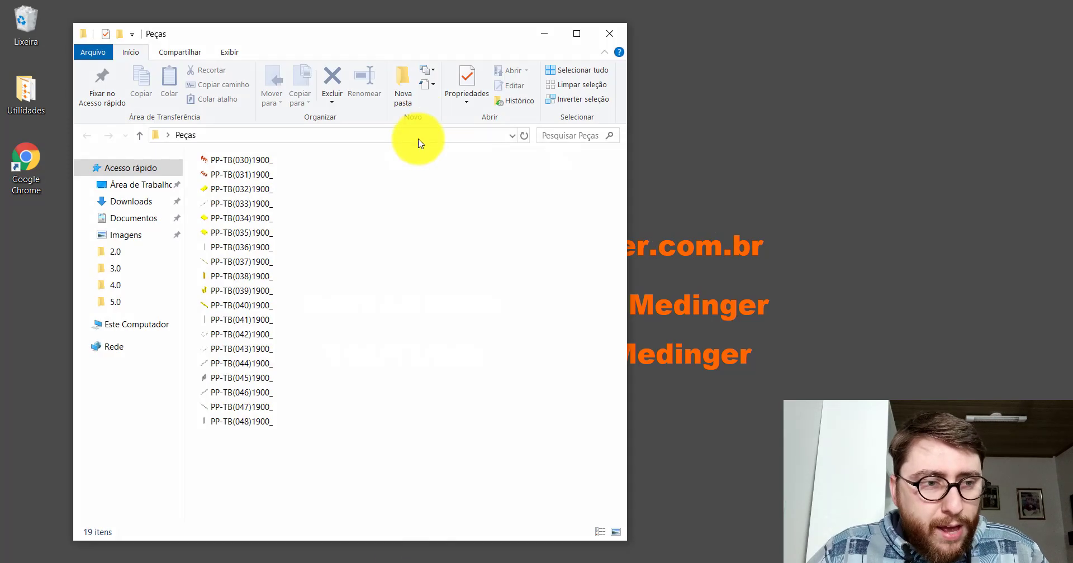
pyautogui.doubleClick(249, 162)
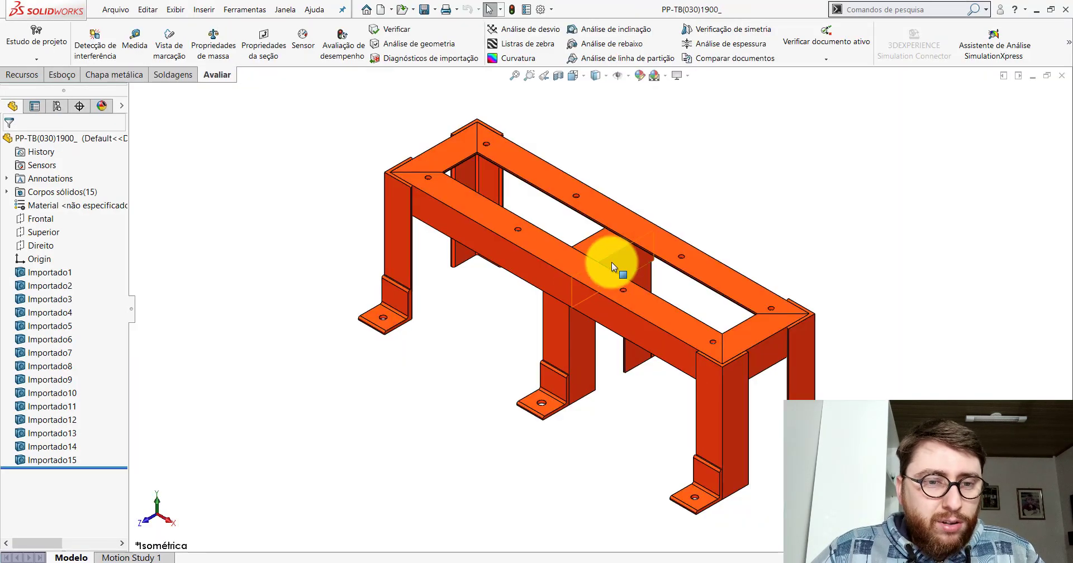
pyautogui.moveTo(612, 263)
pyautogui.mouseDown(button='middle')
pyautogui.moveTo(612, 251)
pyautogui.moveTo(510, 172)
pyautogui.moveTo(491, 280)
pyautogui.moveTo(596, 270)
pyautogui.mouseUp(button='middle')
pyautogui.press('space')
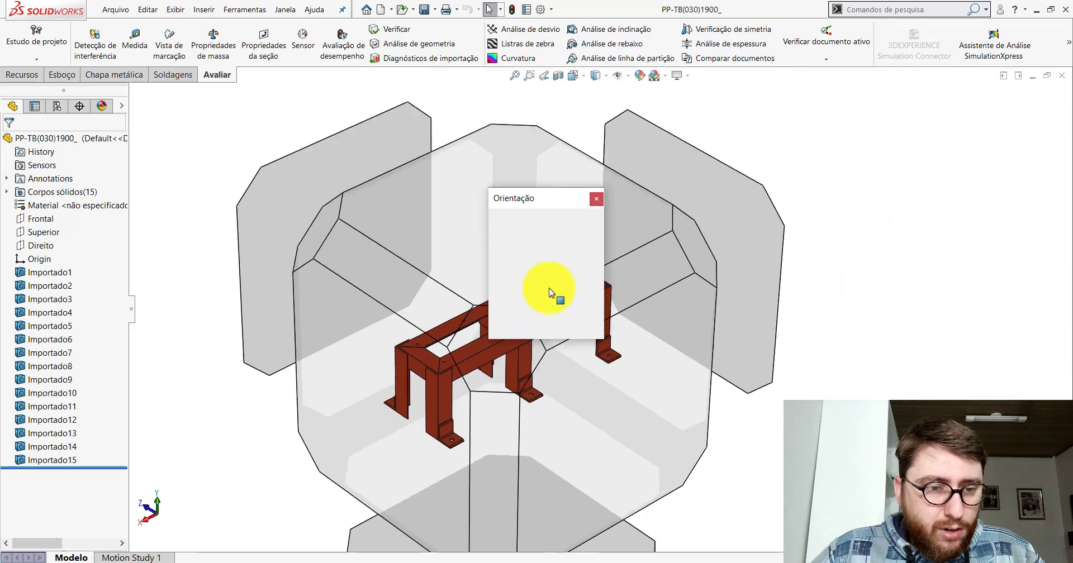
pyautogui.click(452, 366)
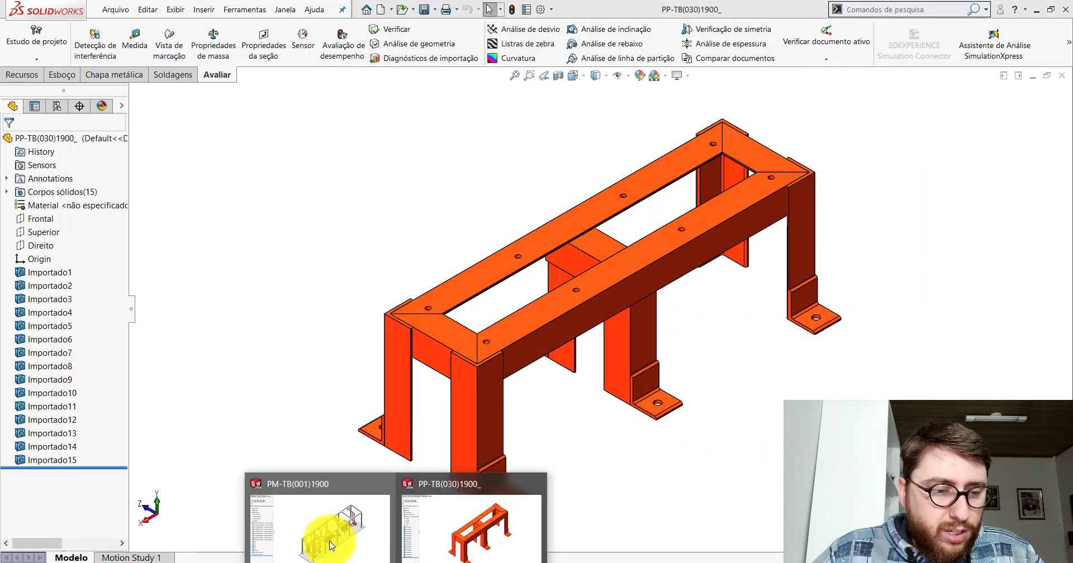
# - Compare it with the base beam under the motors in the pump assembly
pyautogui.click(331, 546)
pyautogui.scroll(-2, 642, 318)
pyautogui.scroll(-2, 704, 246)
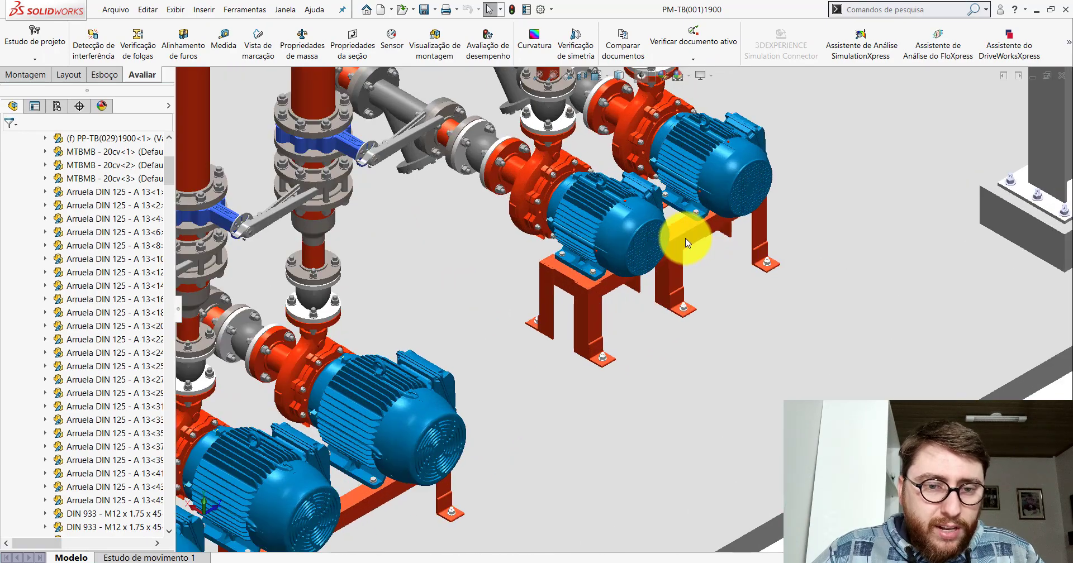
pyautogui.scroll(-2, 685, 238)
pyautogui.click(668, 233)
pyautogui.scroll(1, 662, 239)
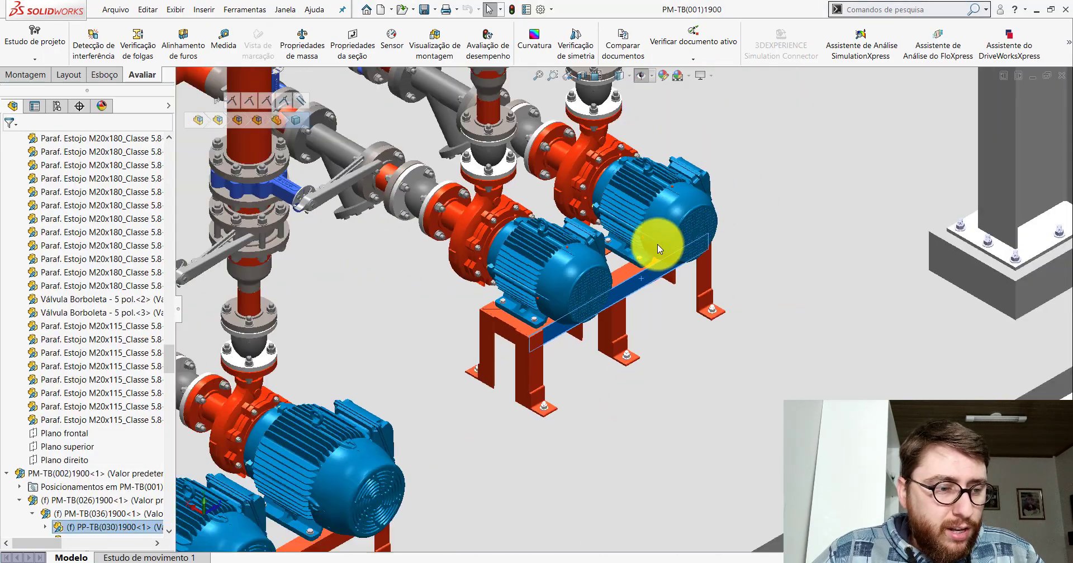
pyautogui.scroll(5, 657, 244)
# - Open the PM-TB(001)1900 folder in File Explorer
pyautogui.click(1036, 9)
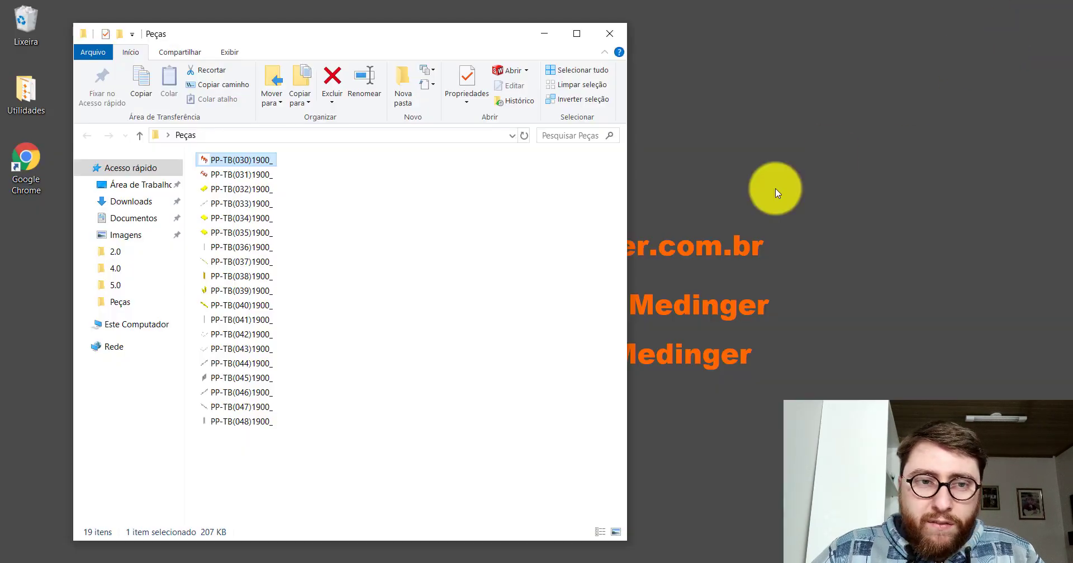
pyautogui.click(543, 34)
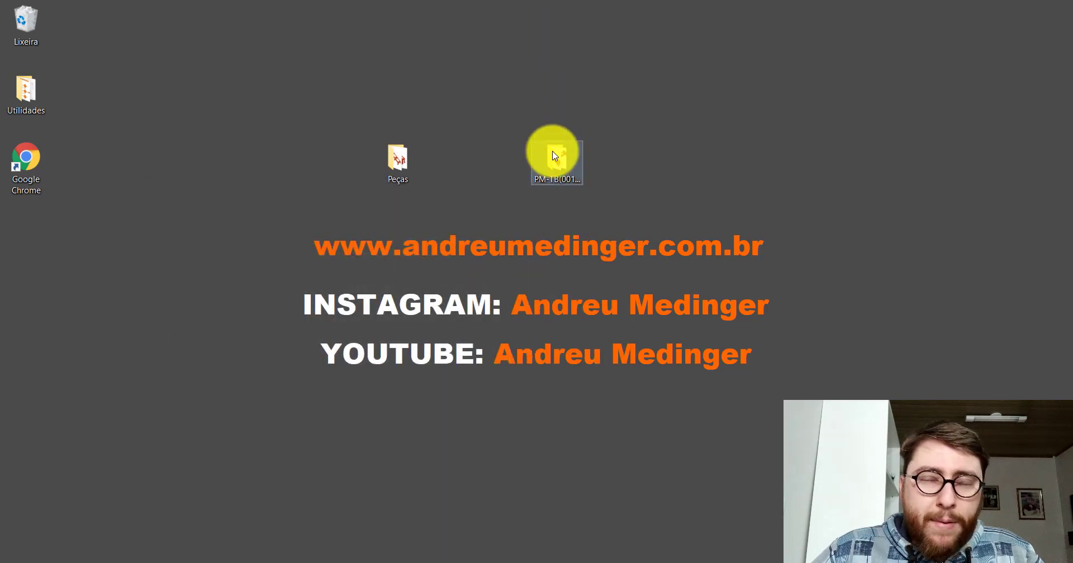
pyautogui.doubleClick(554, 156)
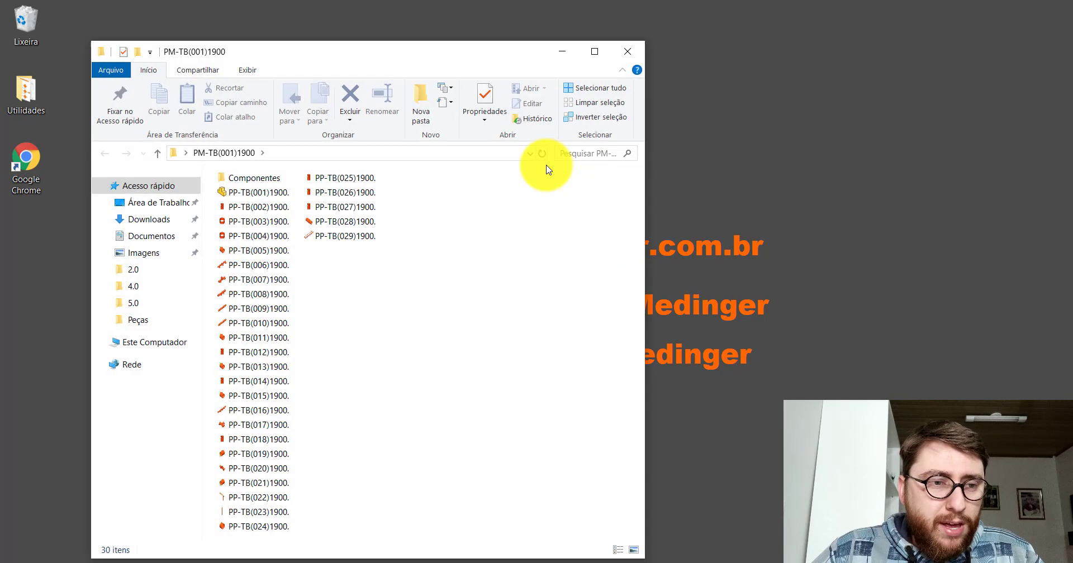
# - Copy PP-TB(029)1900 and paste a duplicate into the same folder
pyautogui.rightClick(328, 236)
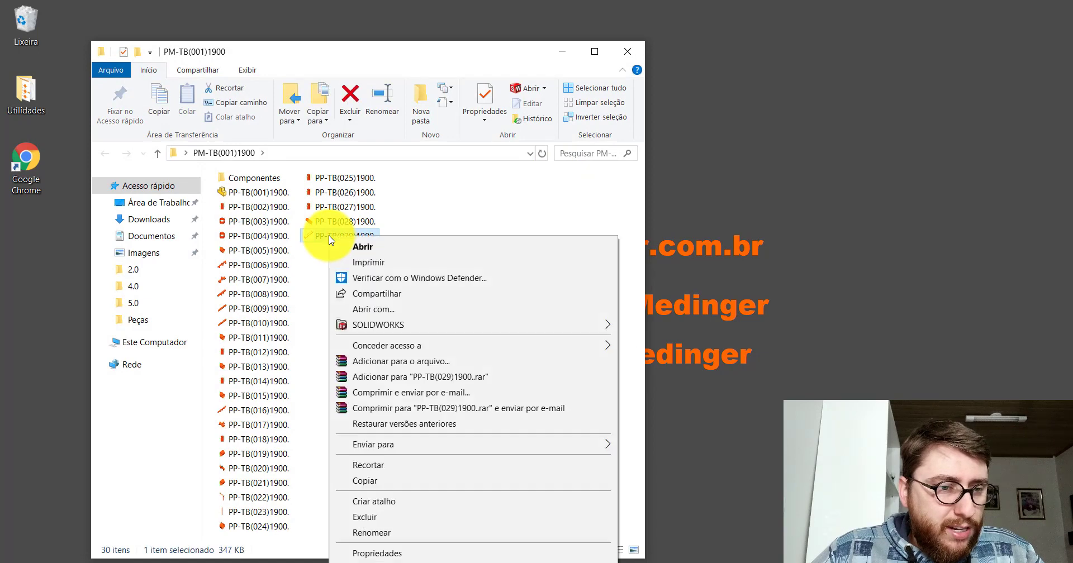
pyautogui.click(398, 482)
pyautogui.rightClick(338, 306)
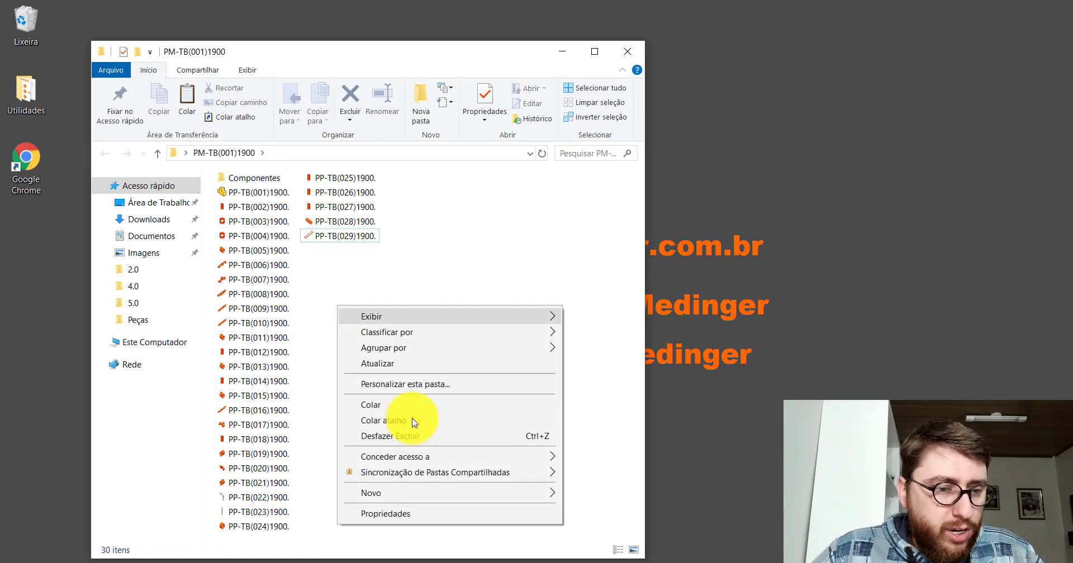
pyautogui.click(382, 409)
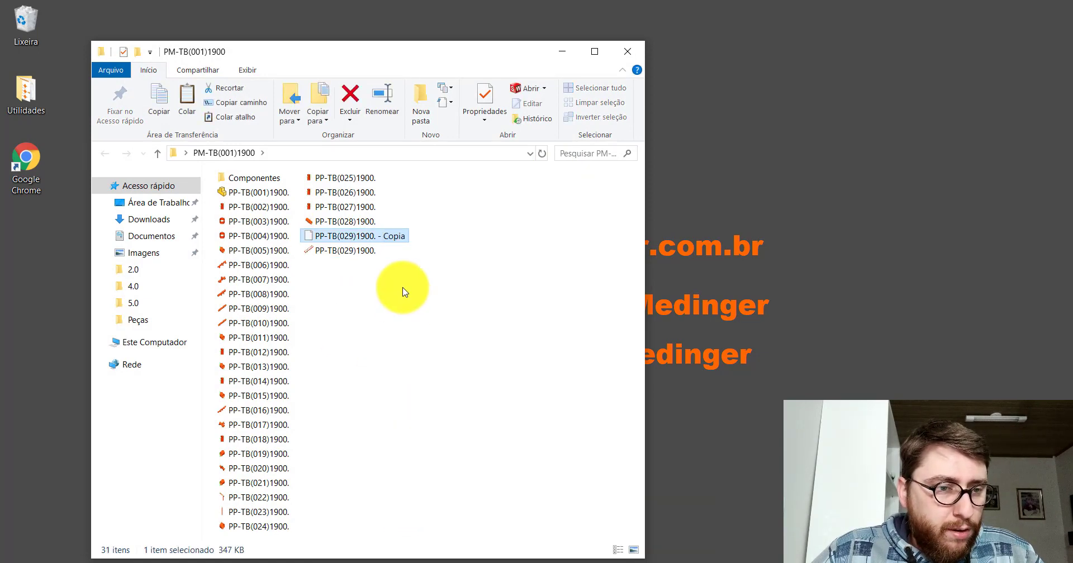
# - Rename the duplicate to PP-TB(030)1900 by replacing 029 with 030
pyautogui.rightClick(345, 235)
pyautogui.click(385, 532)
pyautogui.press('End')
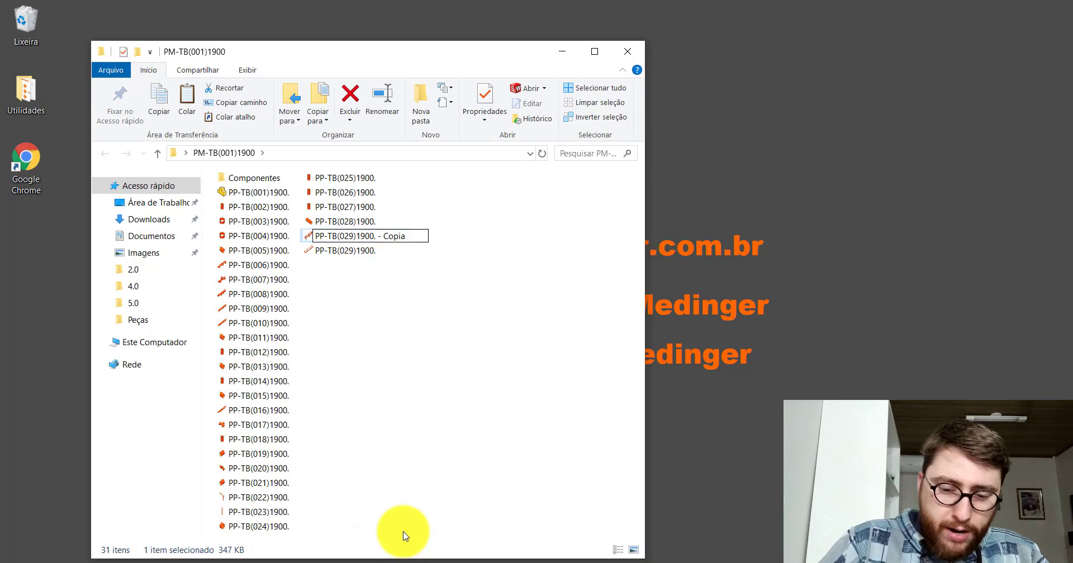
pyautogui.press('BackSpace')
pyautogui.press('BackSpace')
pyautogui.press('BackSpace')
pyautogui.press('BackSpace')
pyautogui.press('BackSpace')
pyautogui.press('BackSpace')
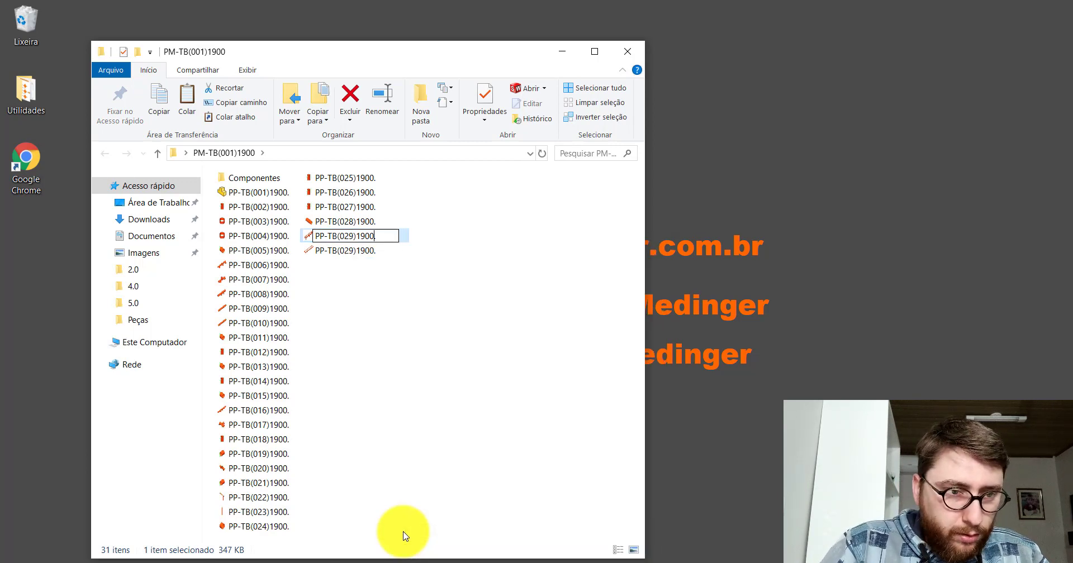
pyautogui.write('.')
pyautogui.press('Left')
pyautogui.press('BackSpace')
pyautogui.press('BackSpace')
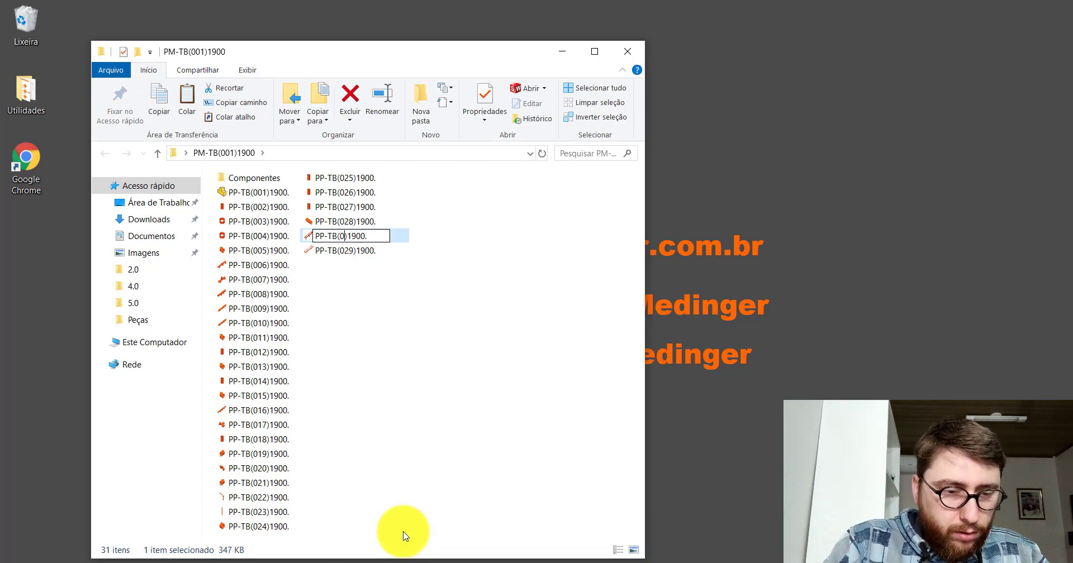
pyautogui.write('30')
pyautogui.press('Return')
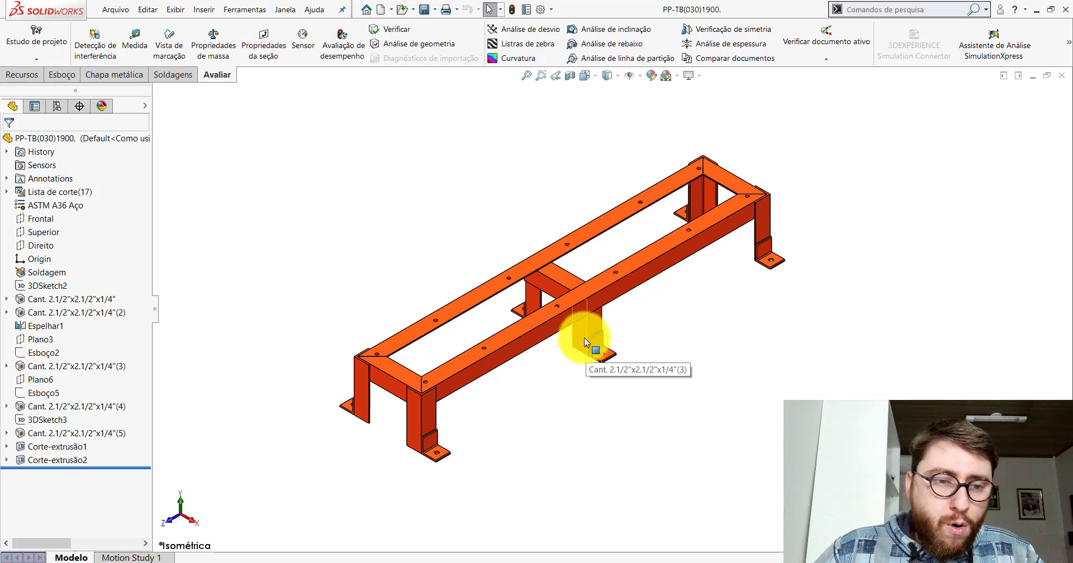
# - Delete the Corte-extrusão2 hole cut and its leftover sketch Esboço9 from PP-TB(030)1900
pyautogui.keyDown('ctrl'); pyautogui.moveTo(583, 320); pyautogui.dragTo(588, 317, button='middle'); pyautogui.keyUp('ctrl')
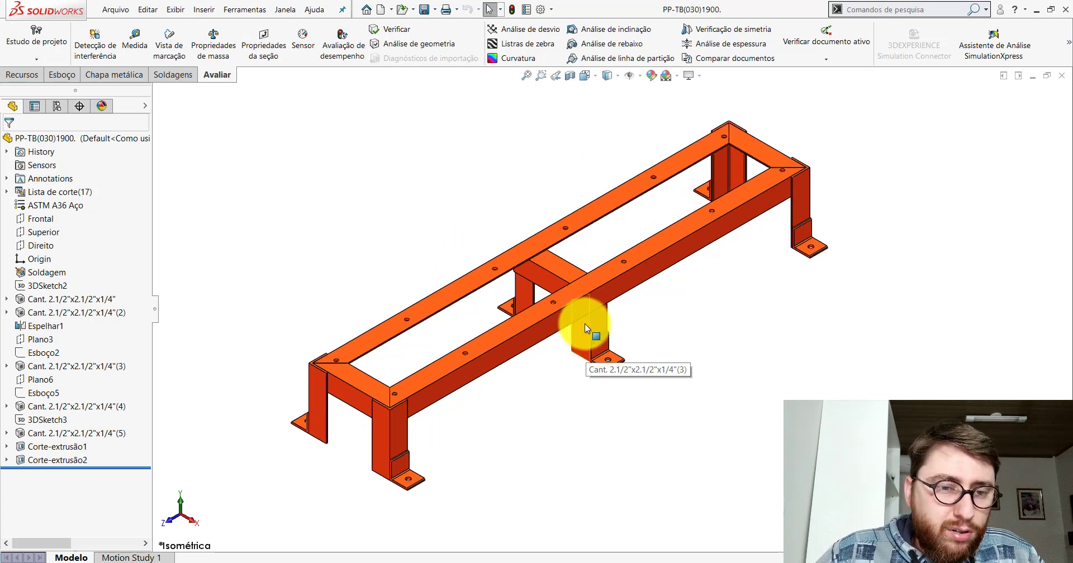
pyautogui.click(63, 461)
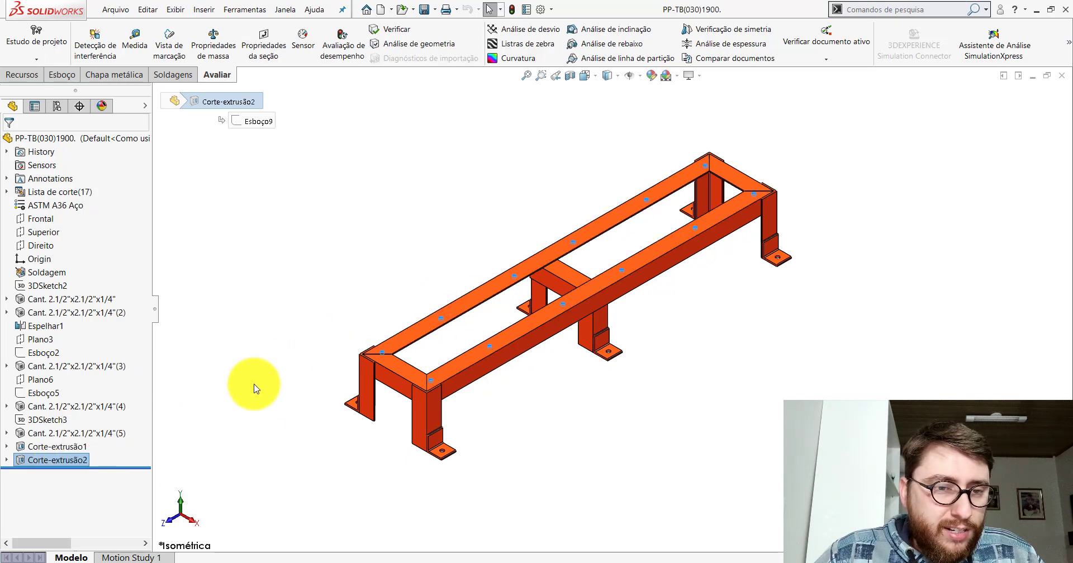
pyautogui.rightClick(55, 458)
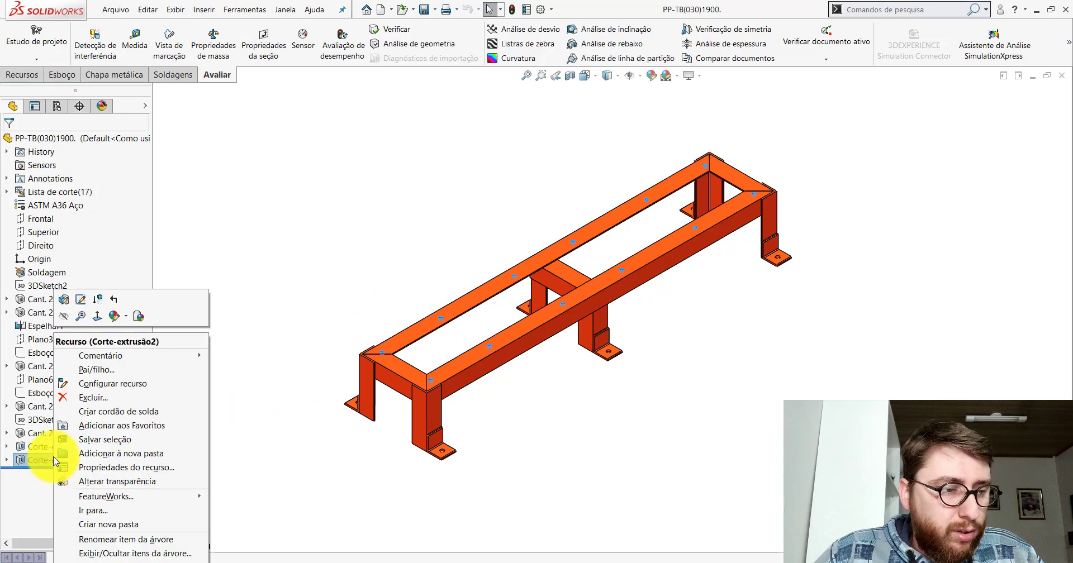
pyautogui.click(84, 397)
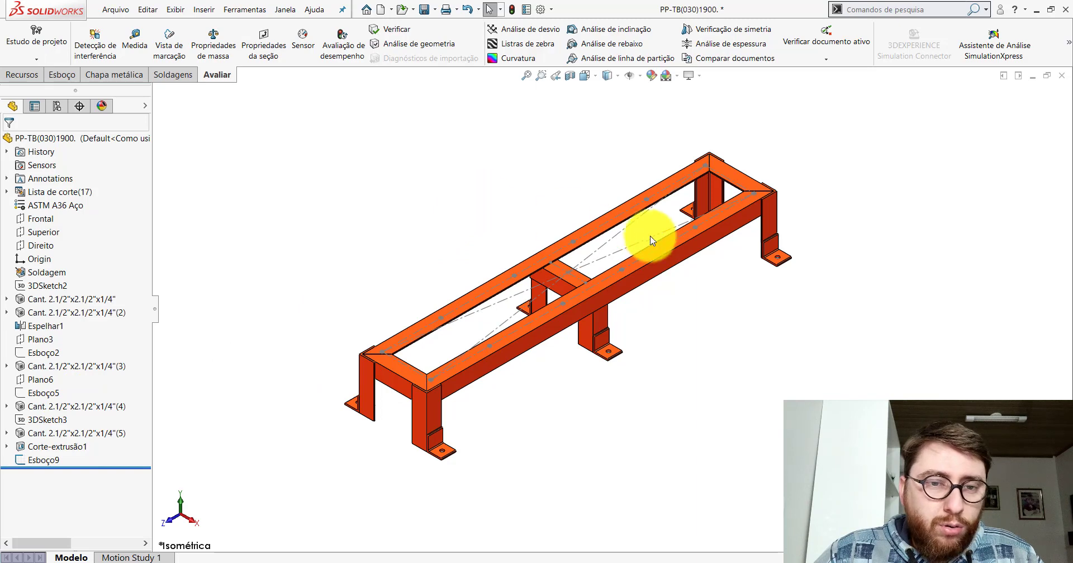
pyautogui.scroll(-2, 650, 251)
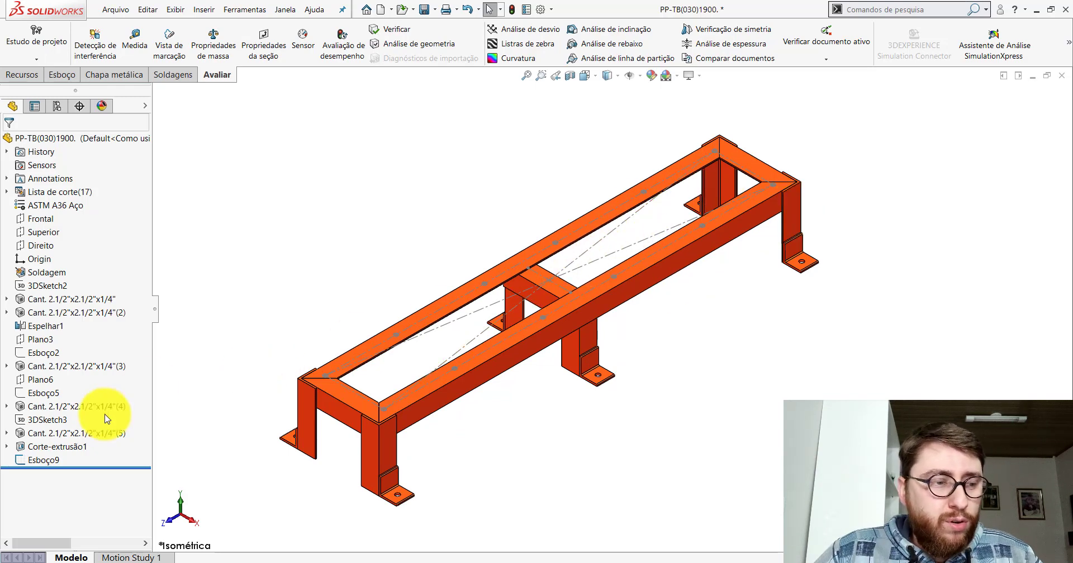
pyautogui.rightClick(44, 460)
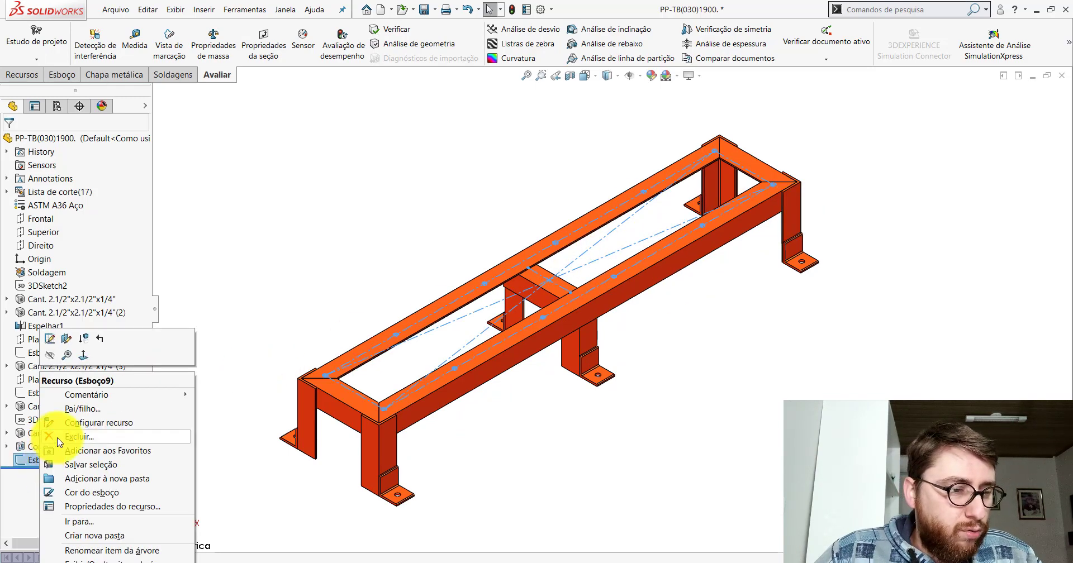
pyautogui.press('Delete')
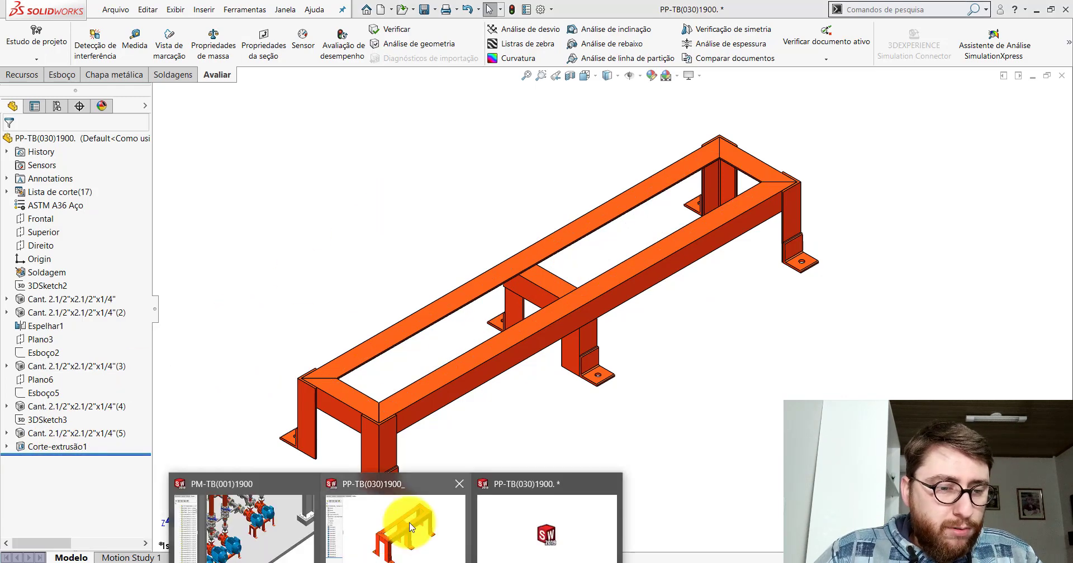
pyautogui.click(407, 523)
pyautogui.click(135, 40)
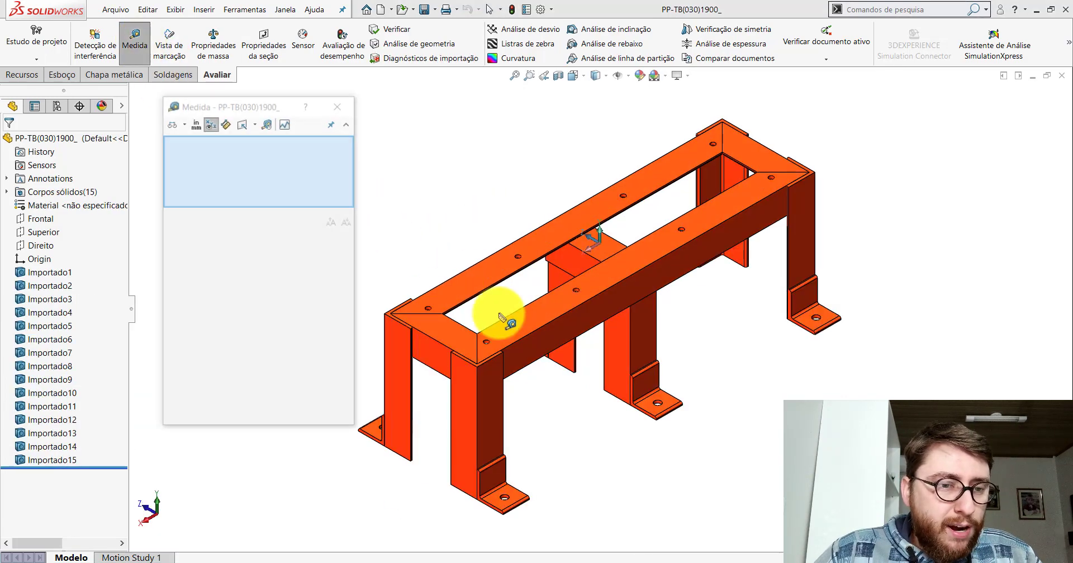
pyautogui.click(453, 333)
pyautogui.scroll(-4, 475, 464)
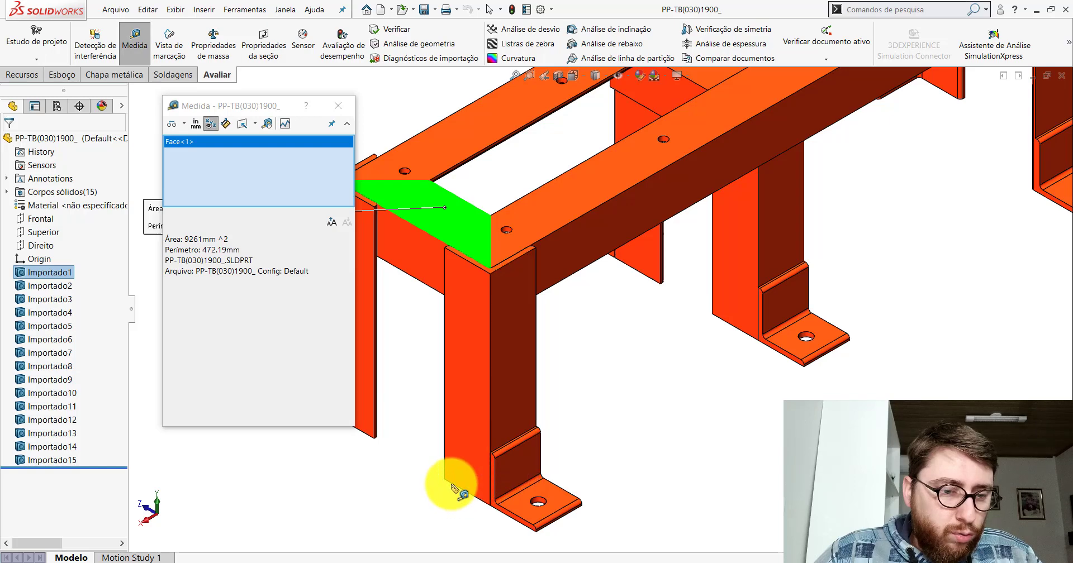
pyautogui.click(450, 484)
pyautogui.scroll(2, 515, 307)
pyautogui.scroll(2, 559, 305)
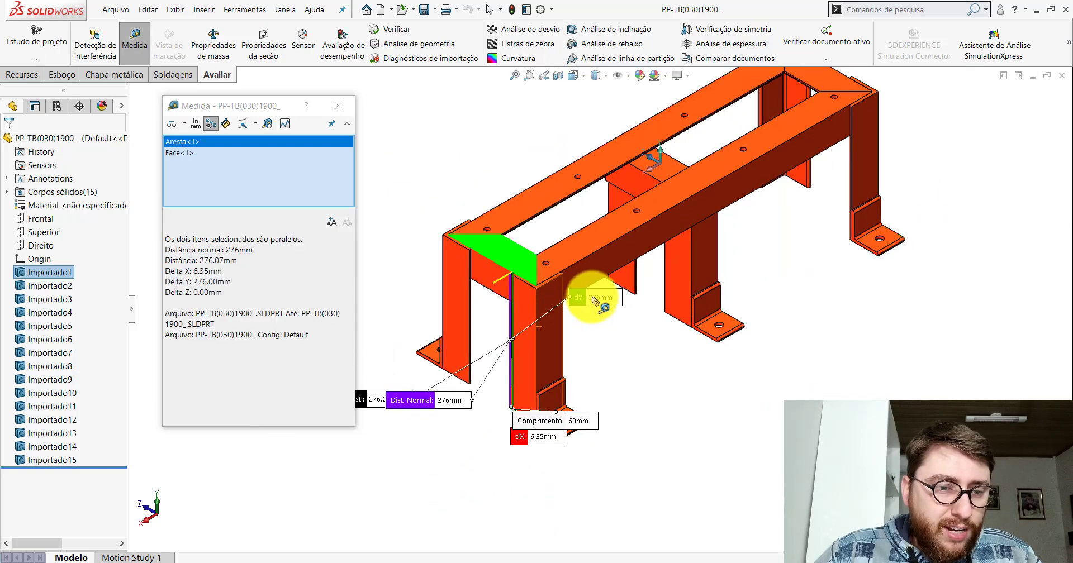
pyautogui.click(338, 106)
pyautogui.click(443, 139)
pyautogui.click(562, 494)
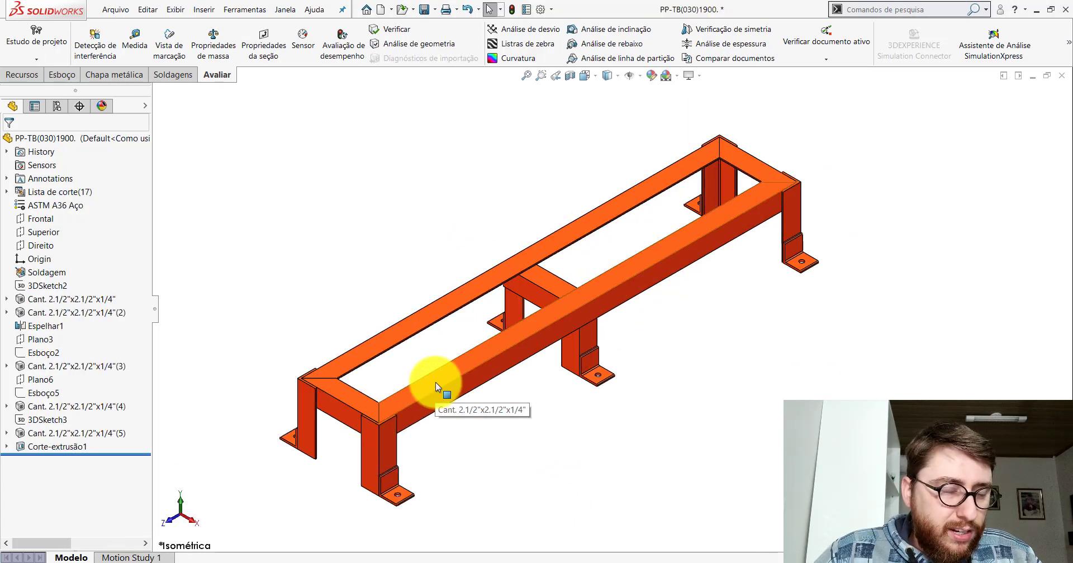
# - Edit the 220 mm frame height dimension in 3DSketch2 and rebuild
pyautogui.click(48, 286)
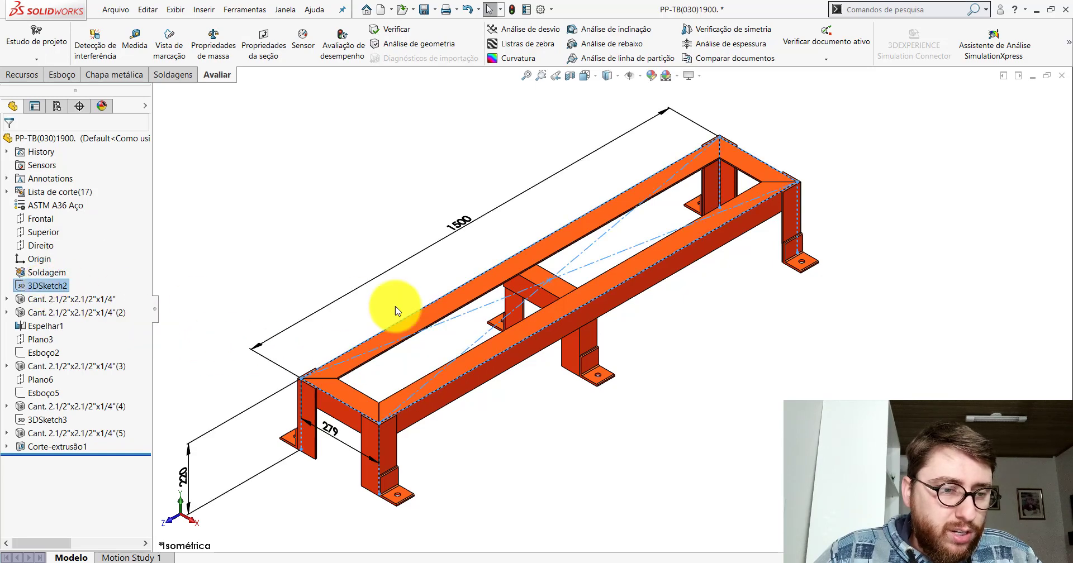
pyautogui.scroll(4, 491, 335)
pyautogui.scroll(-3, 488, 358)
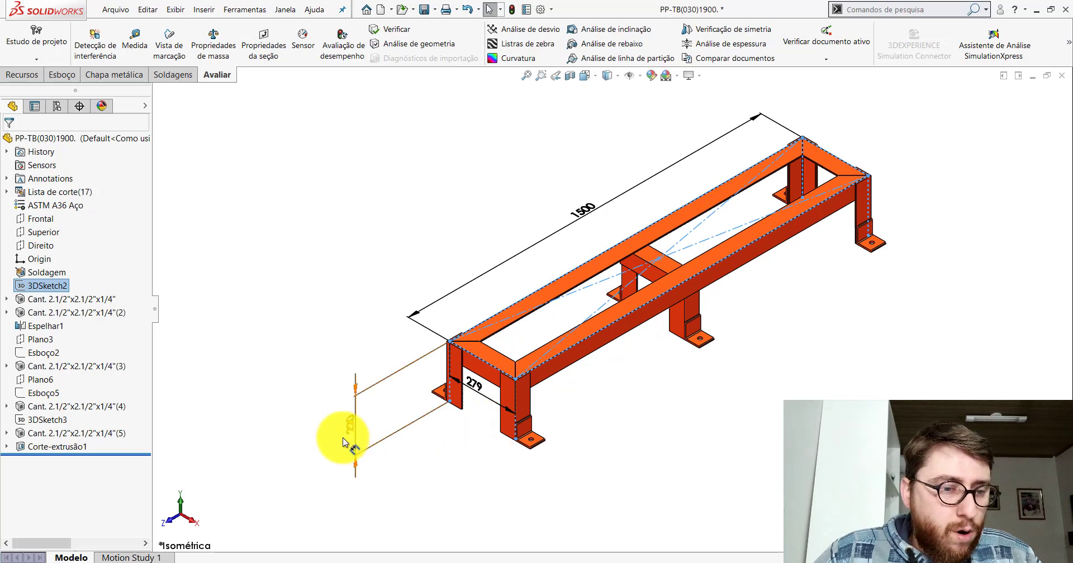
pyautogui.doubleClick(354, 428)
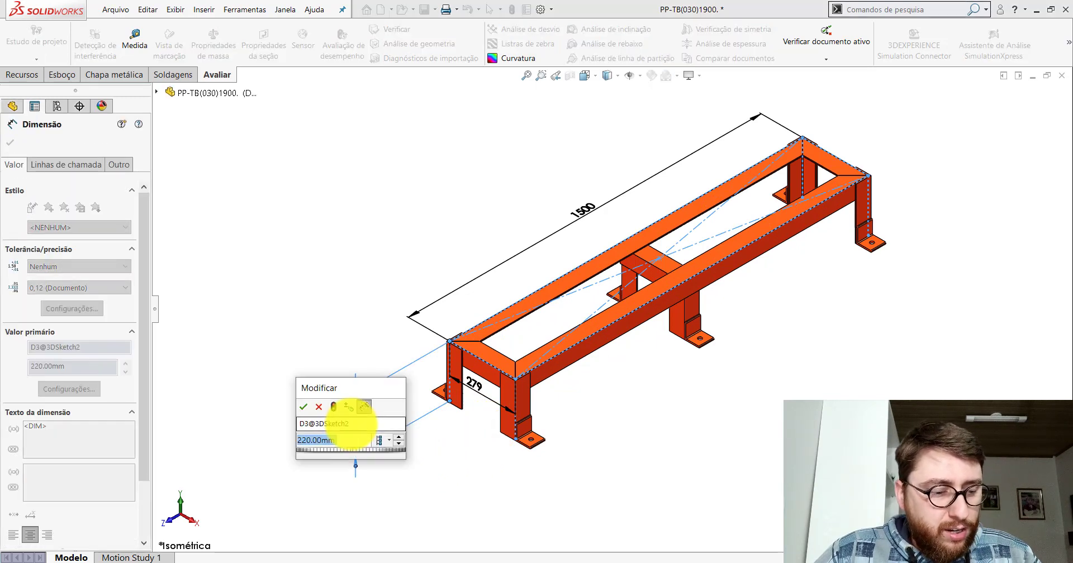
pyautogui.write('276')
pyautogui.press('Return')
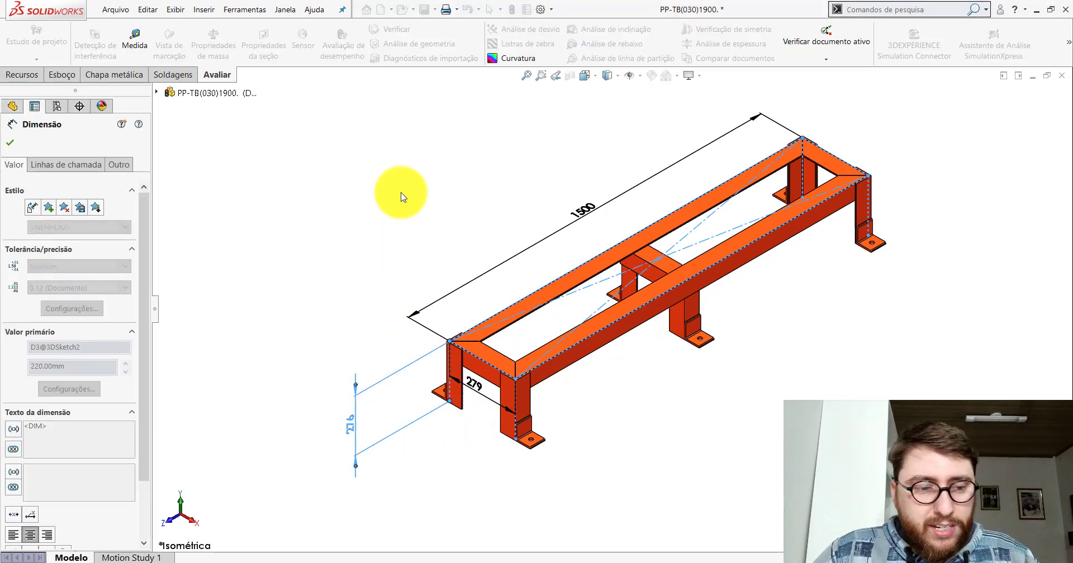
pyautogui.click(513, 10)
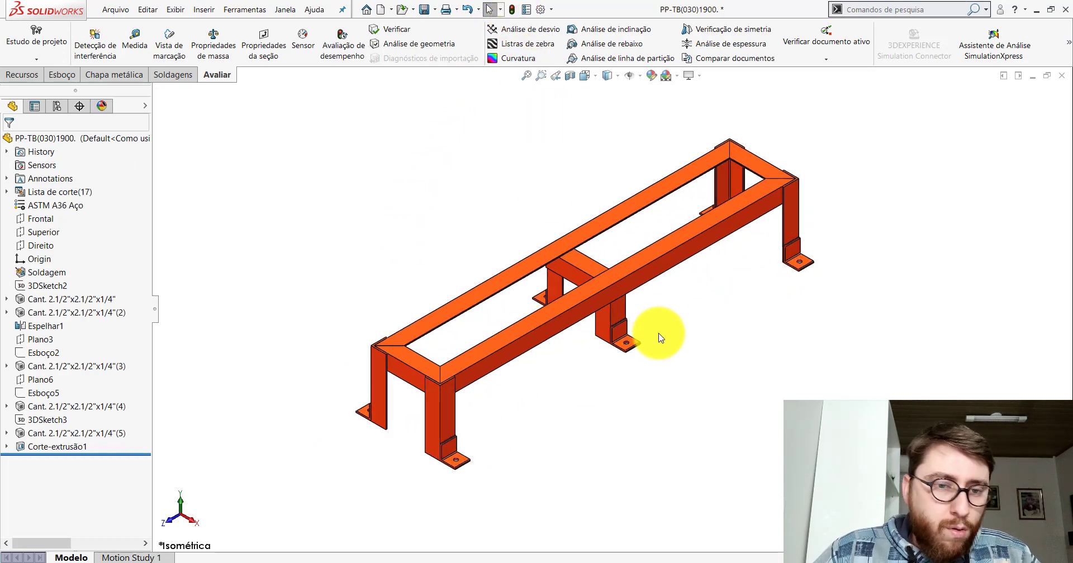
# - Change the middle support legs' 220 mm heights in Esboço2 to 276 mm
pyautogui.scroll(-5, 585, 282)
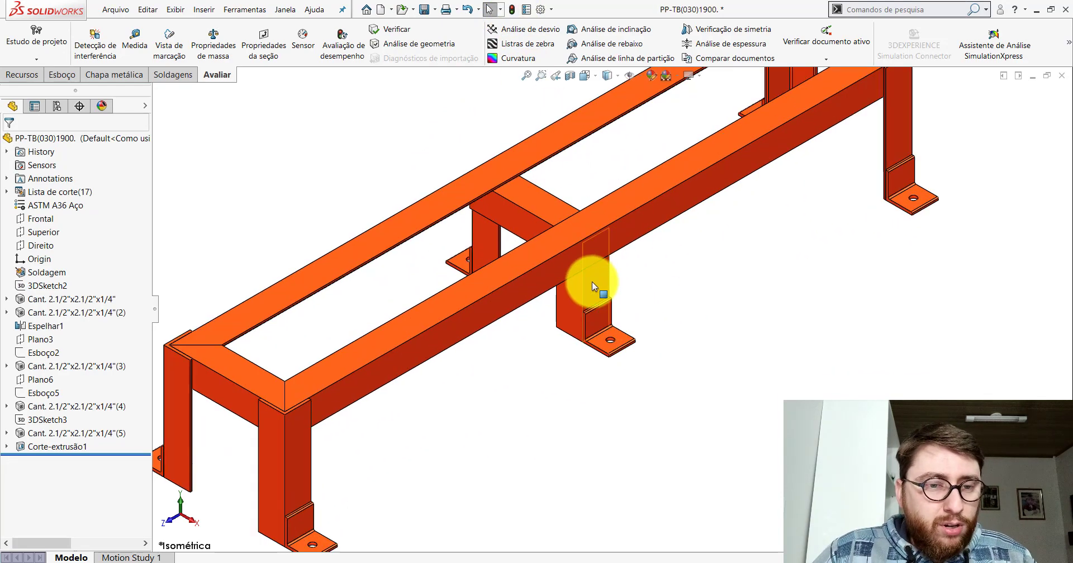
pyautogui.doubleClick(592, 282)
pyautogui.moveTo(624, 325); pyautogui.dragTo(657, 330)
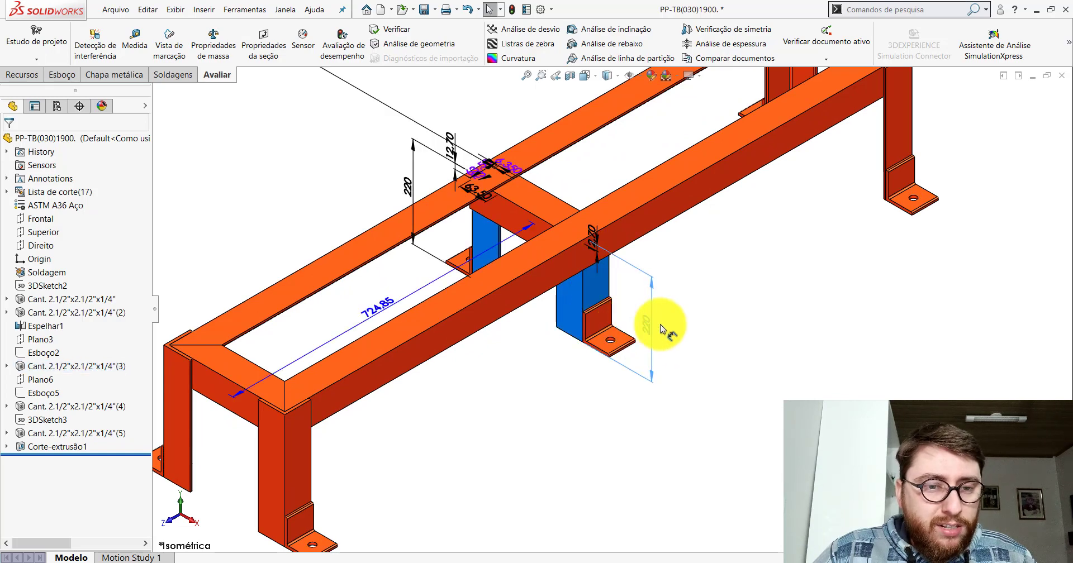
pyautogui.doubleClick(658, 330)
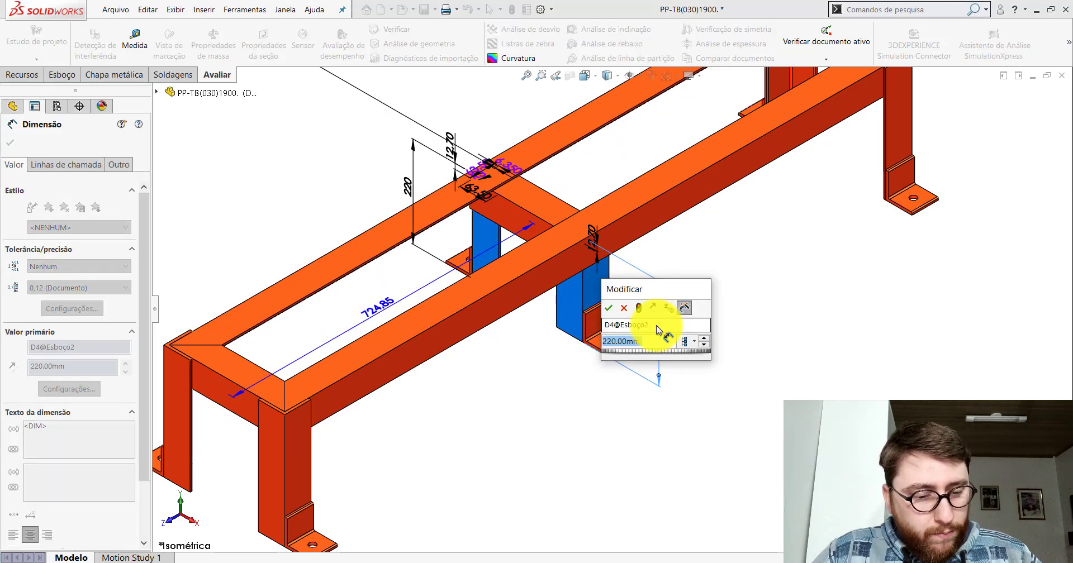
pyautogui.write('250')
pyautogui.press('Return')
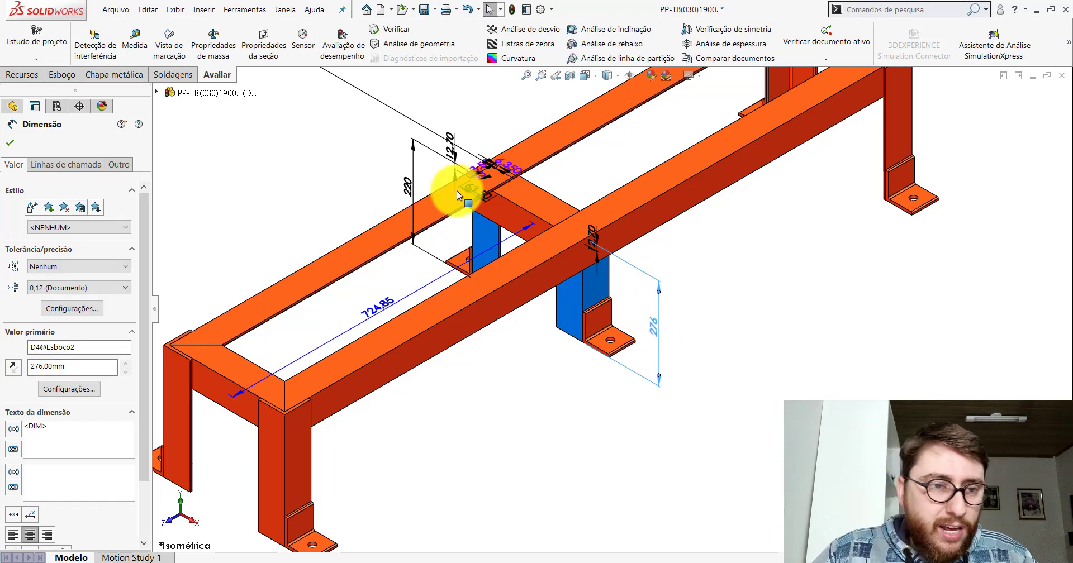
pyautogui.doubleClick(406, 186)
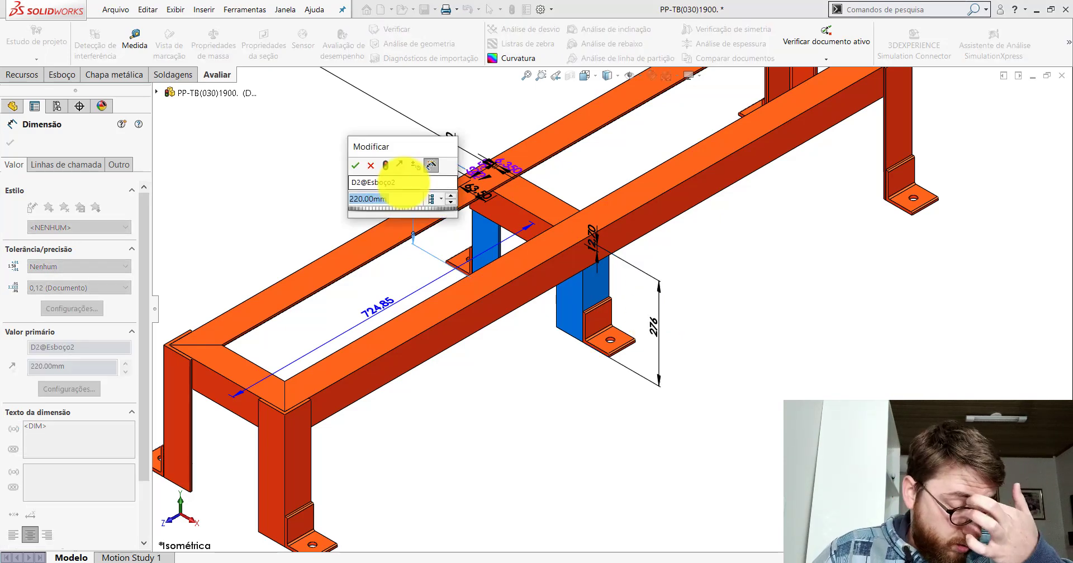
pyautogui.write('276')
pyautogui.press('Return')
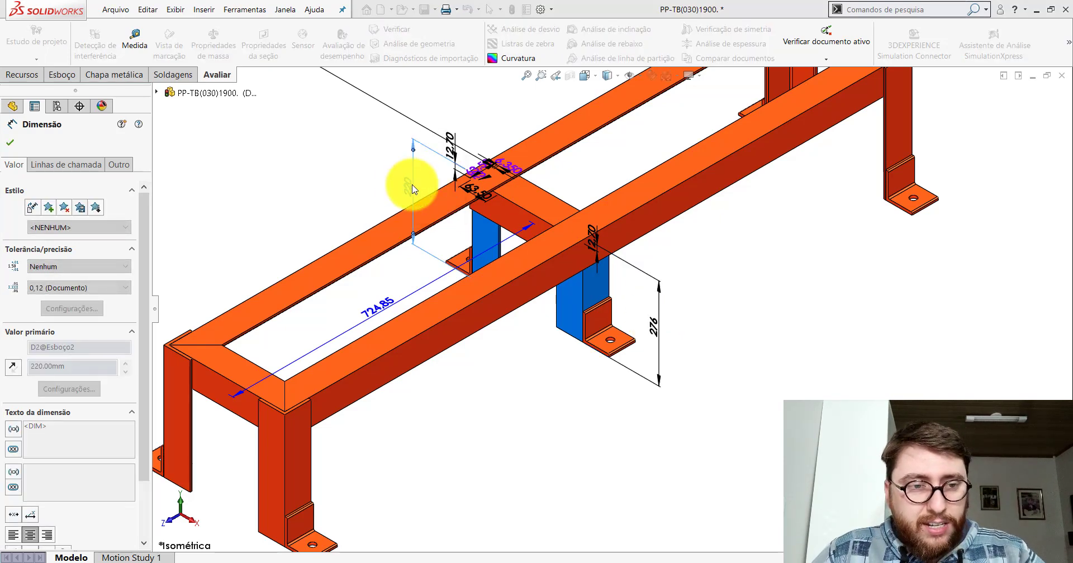
pyautogui.click(783, 235)
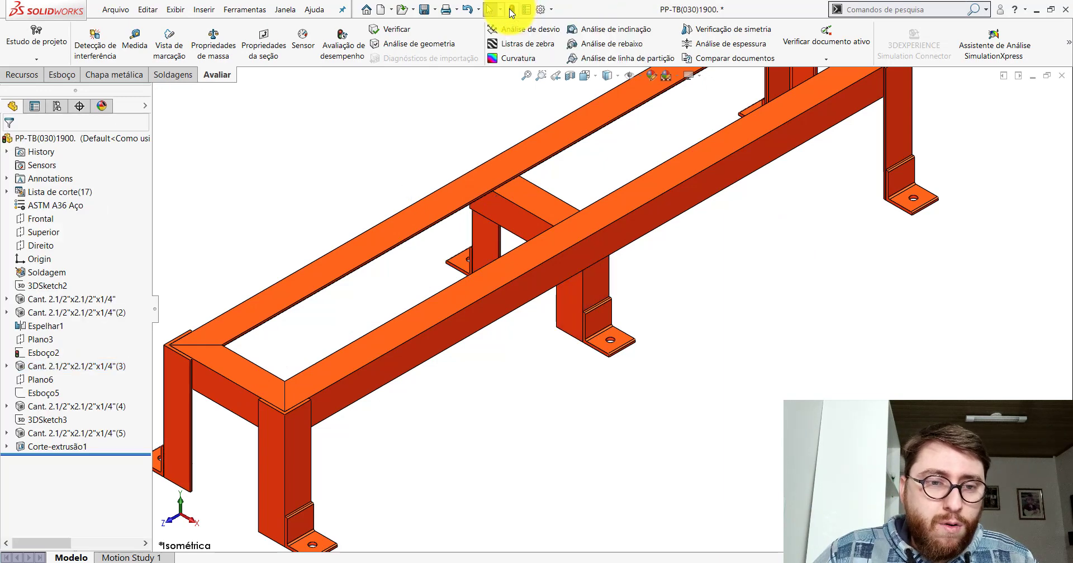
# - Fit the frame in view and set an isometric orientation
pyautogui.press('f')
pyautogui.moveTo(579, 287)
pyautogui.mouseDown(button='middle')
pyautogui.moveTo(653, 251)
pyautogui.moveTo(605, 263)
pyautogui.mouseUp(button='middle')
pyautogui.click(586, 77)
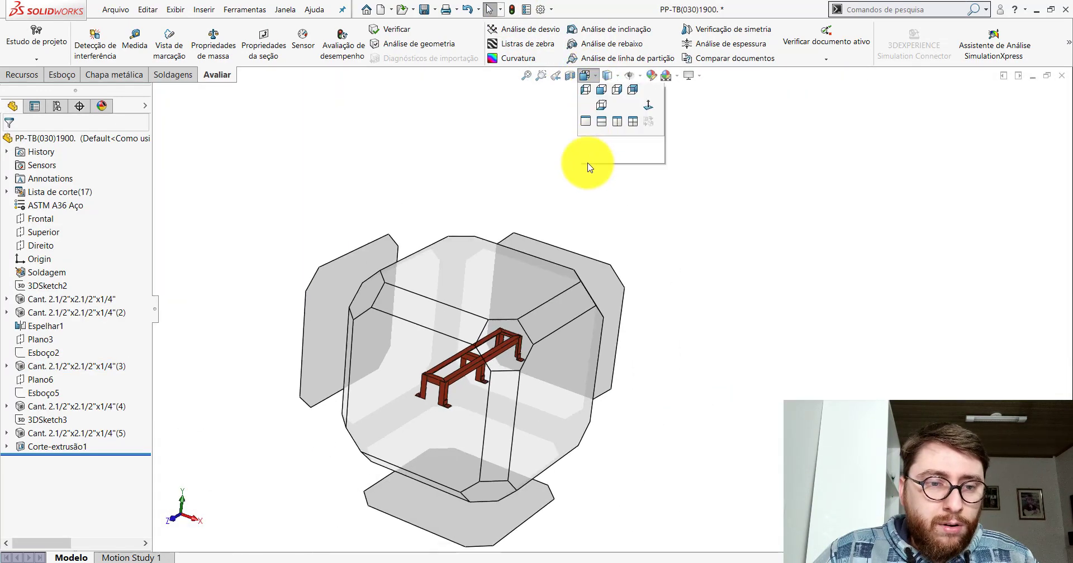
pyautogui.click(522, 331)
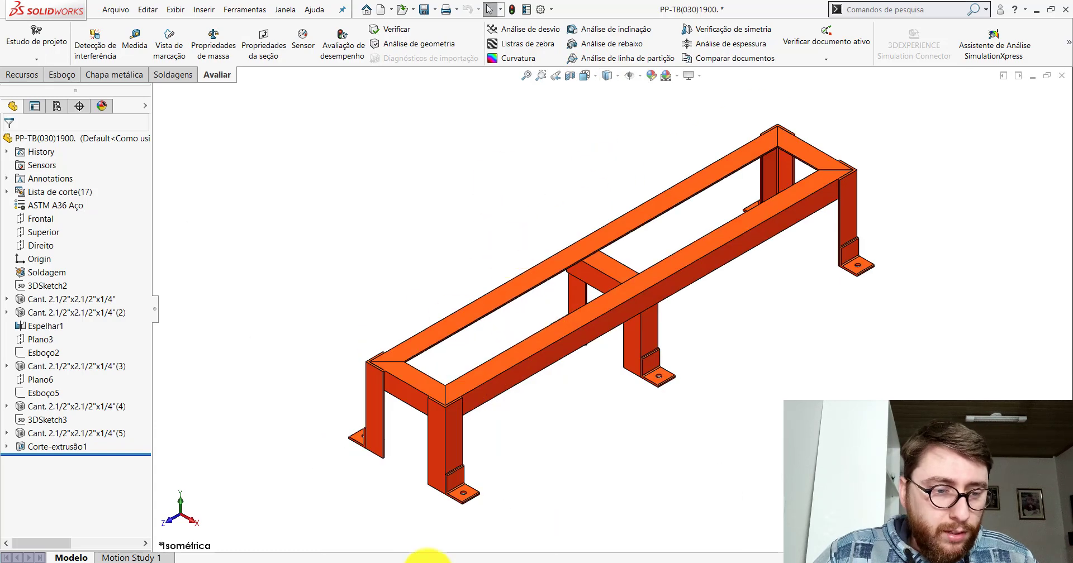
# - On the PP-TB(030)1900_ reference part, measure the end member's 63 mm spacing
pyautogui.click(424, 528)
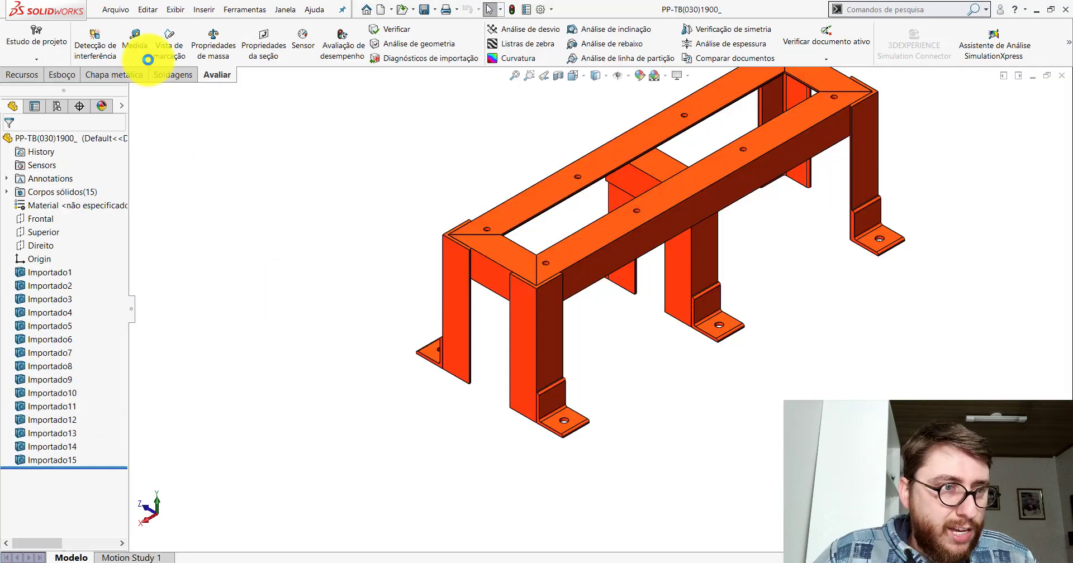
pyautogui.click(134, 39)
pyautogui.scroll(-3, 492, 264)
pyautogui.scroll(-2, 503, 269)
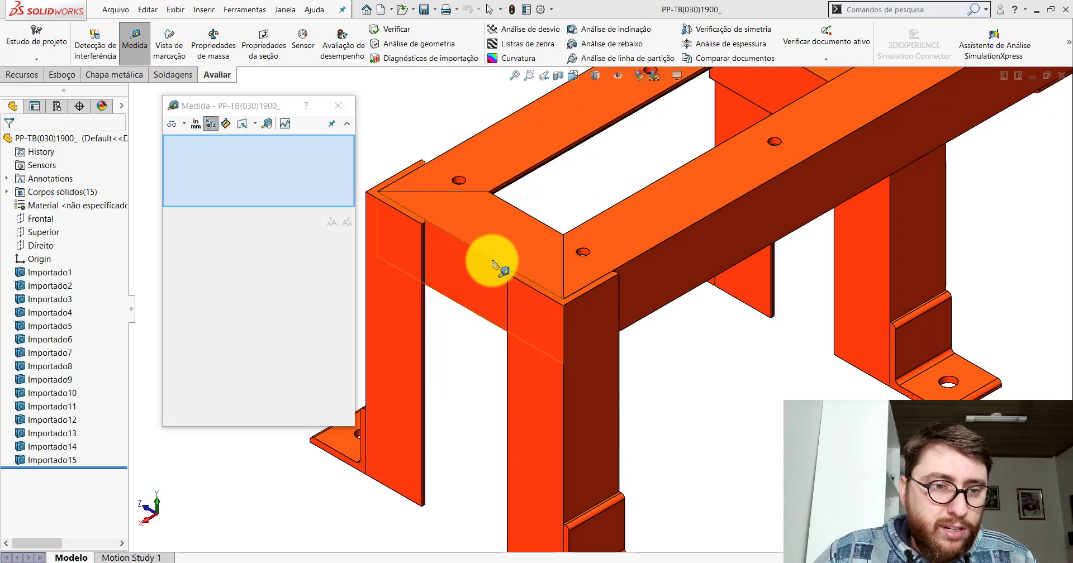
pyautogui.click(492, 261)
pyautogui.click(520, 210)
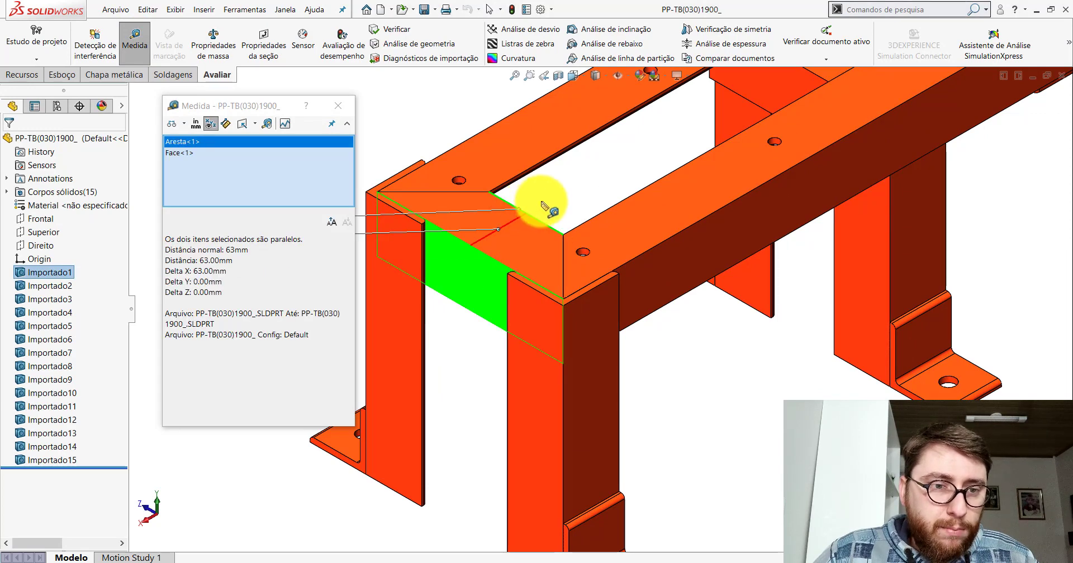
pyautogui.click(545, 208)
pyautogui.scroll(3, 574, 218)
pyautogui.scroll(-2, 550, 249)
# - Measure the reference frame's 210 mm end edge, then return to the weldment copy
pyautogui.click(515, 262)
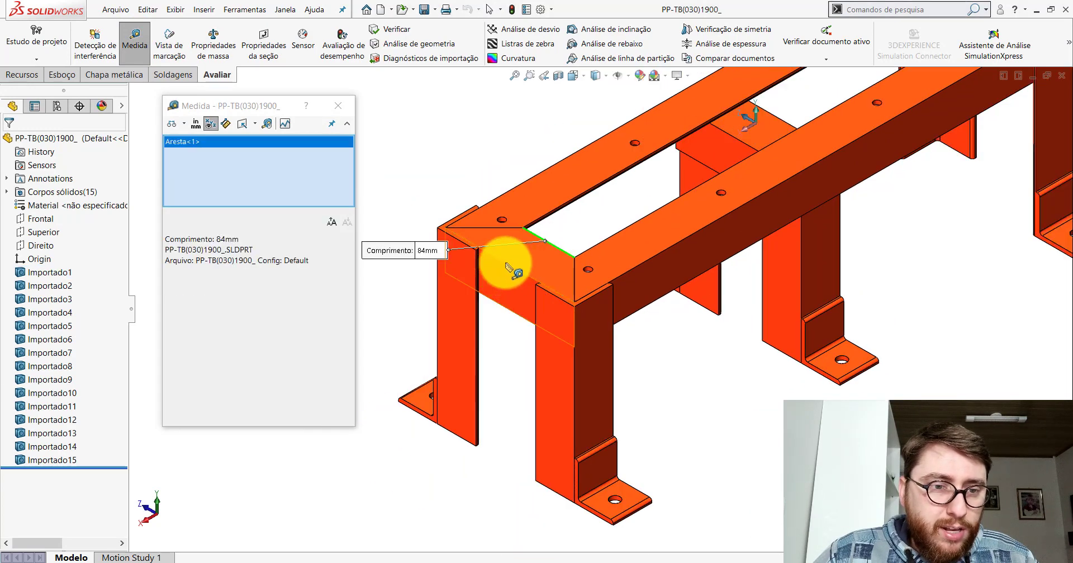
pyautogui.click(509, 267)
pyautogui.scroll(3, 553, 291)
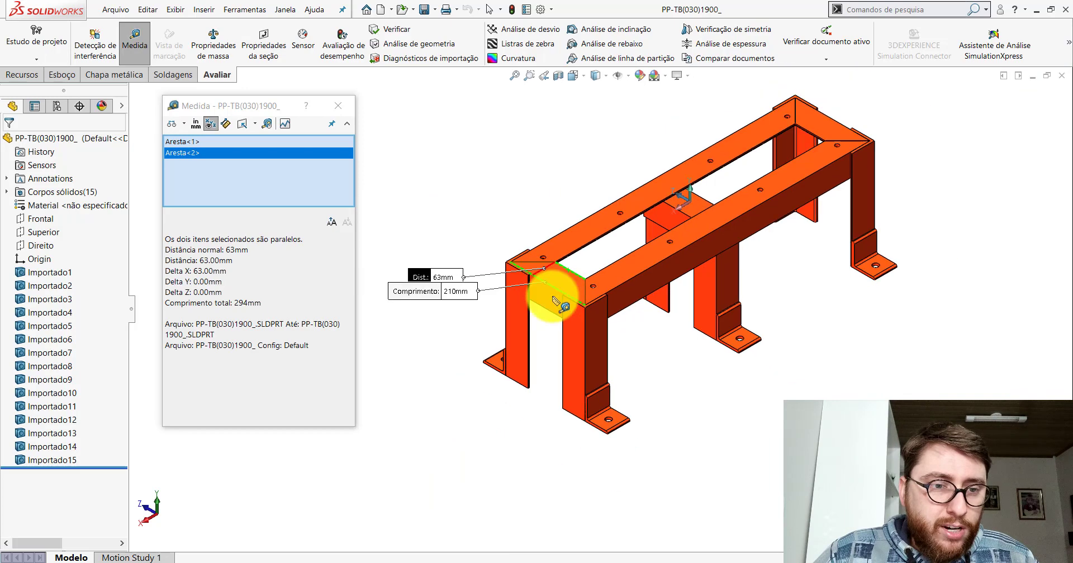
pyautogui.click(491, 455)
pyautogui.scroll(-3, 558, 287)
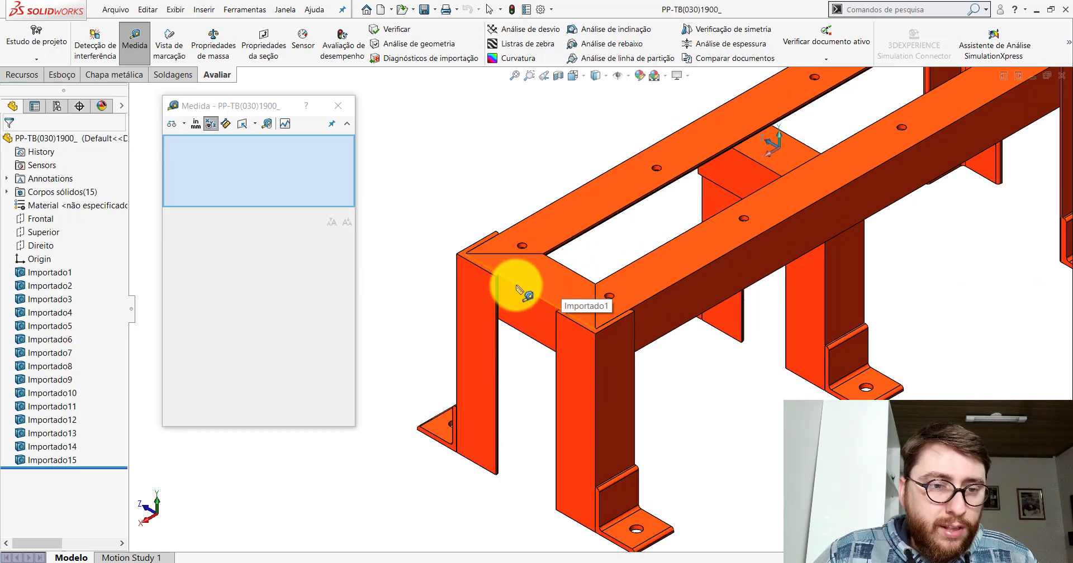
pyautogui.scroll(2, 519, 289)
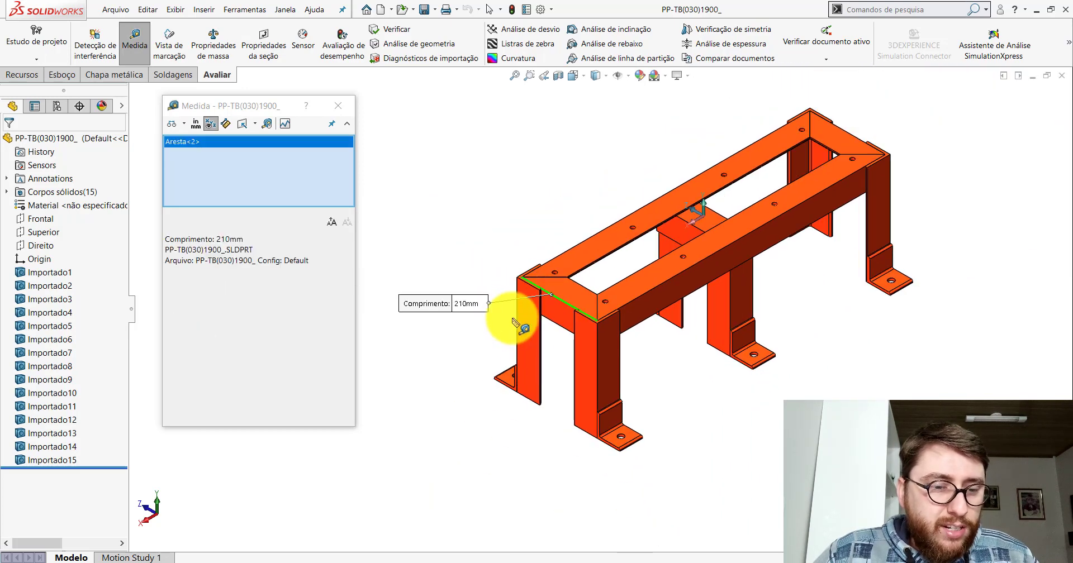
pyautogui.click(337, 106)
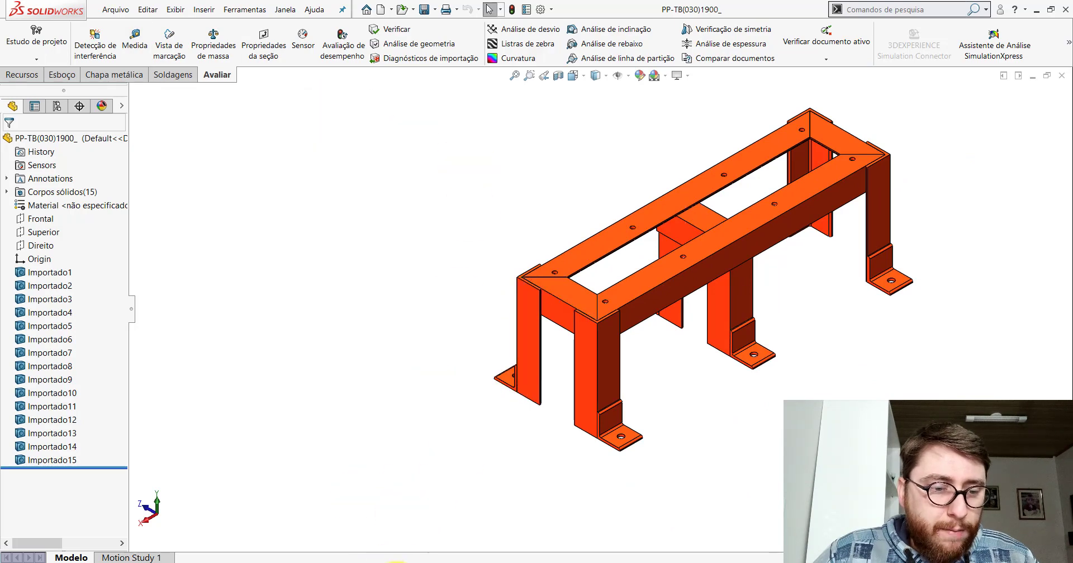
pyautogui.hotkey('ctrl', '7')
# - Measure the weldment's end member edge at 279 mm
pyautogui.click(134, 39)
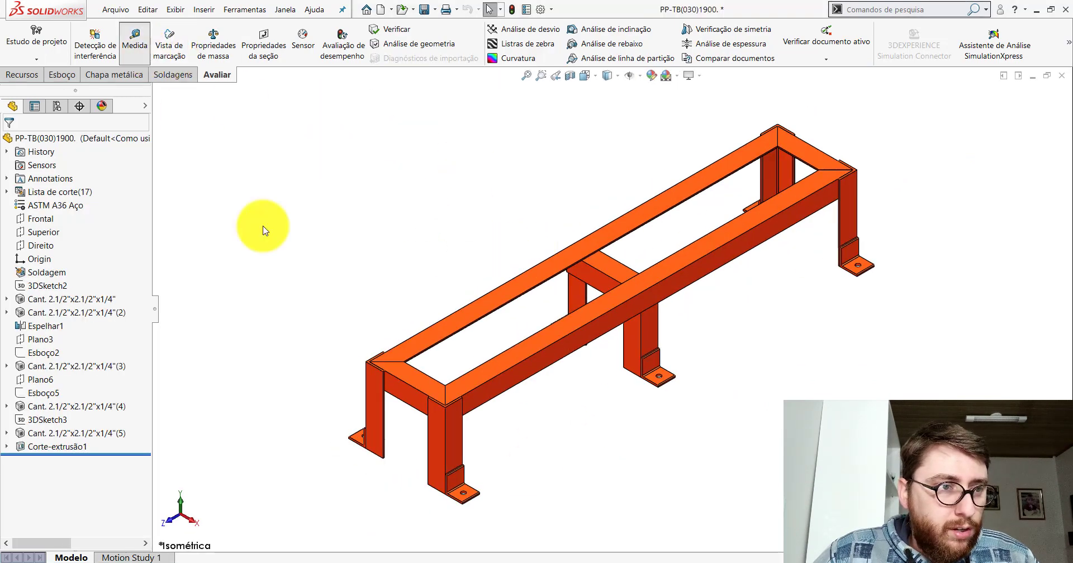
pyautogui.scroll(-3, 384, 342)
pyautogui.scroll(-2, 486, 445)
pyautogui.click(491, 440)
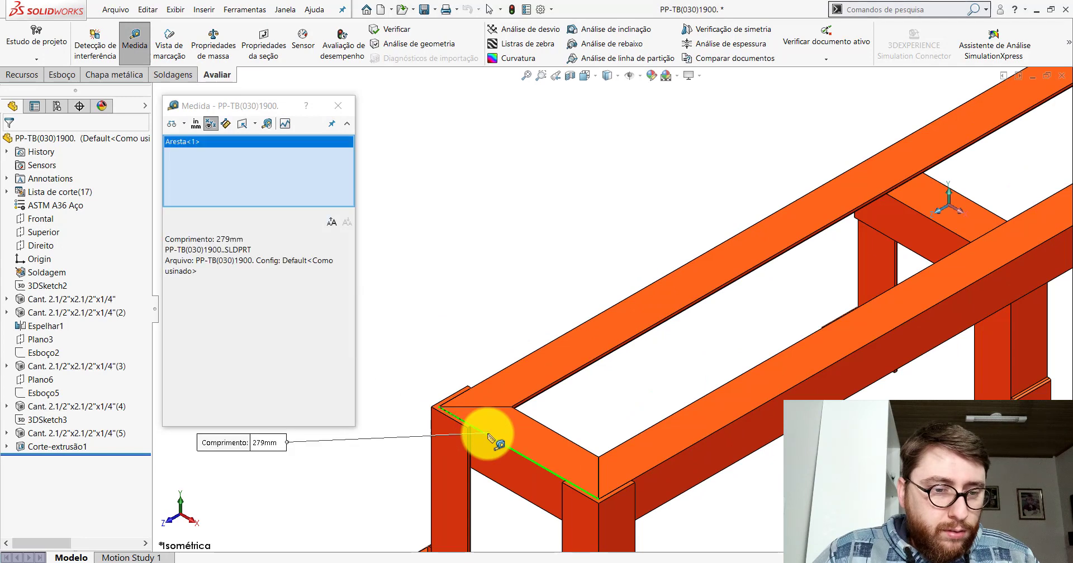
pyautogui.scroll(3, 611, 311)
pyautogui.scroll(3, 658, 359)
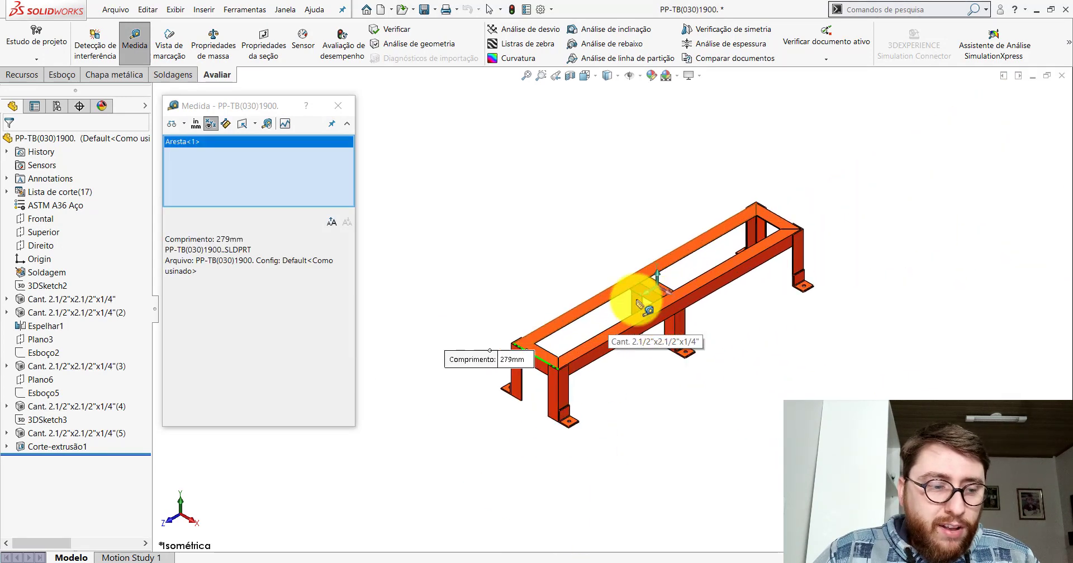
pyautogui.click(338, 106)
# - Change the frame's 279 mm end width dimension to 210 mm
pyautogui.scroll(-3, 564, 330)
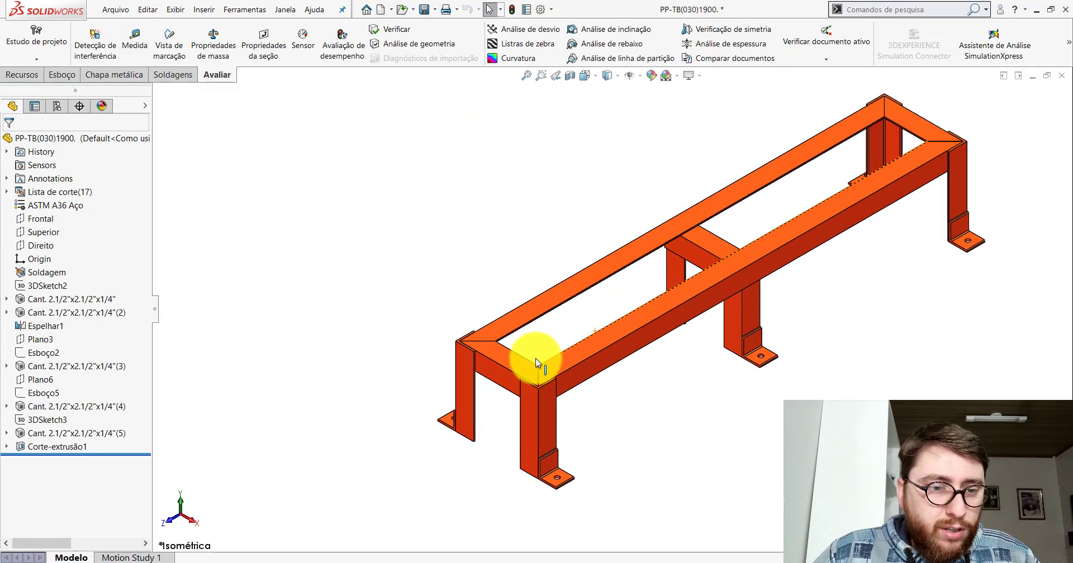
pyautogui.doubleClick(498, 354)
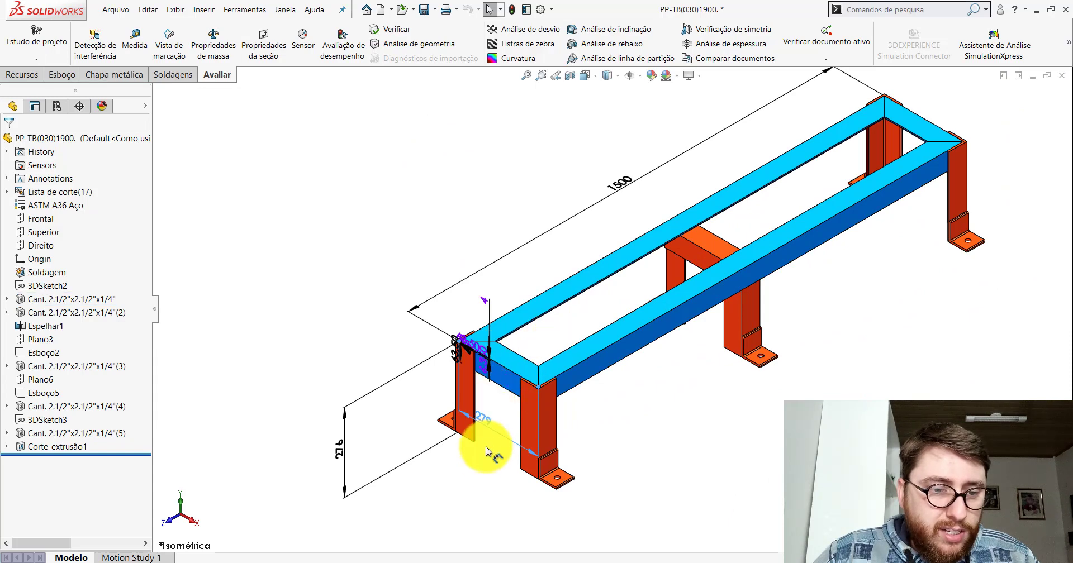
pyautogui.doubleClick(490, 467)
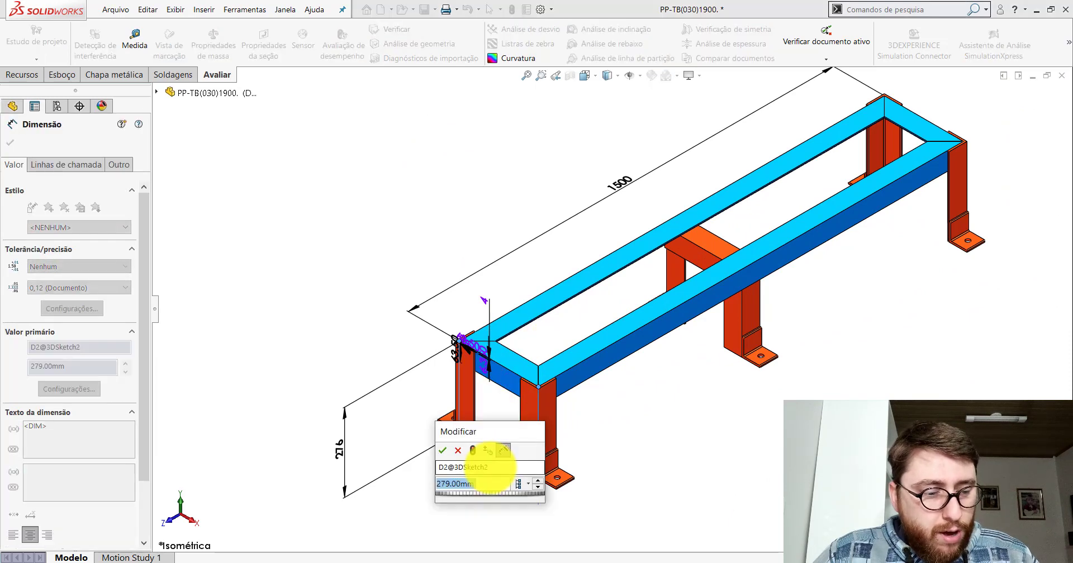
pyautogui.press('Return')
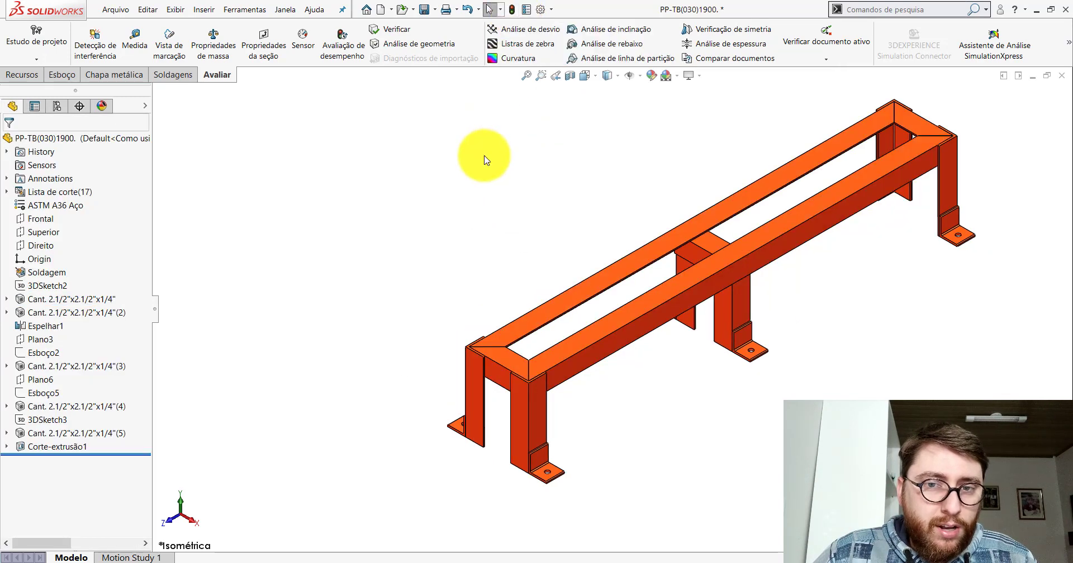
# - On the PP-TB(030)1900_ reference part, measure an edge of the front beam
pyautogui.scroll(2, 692, 274)
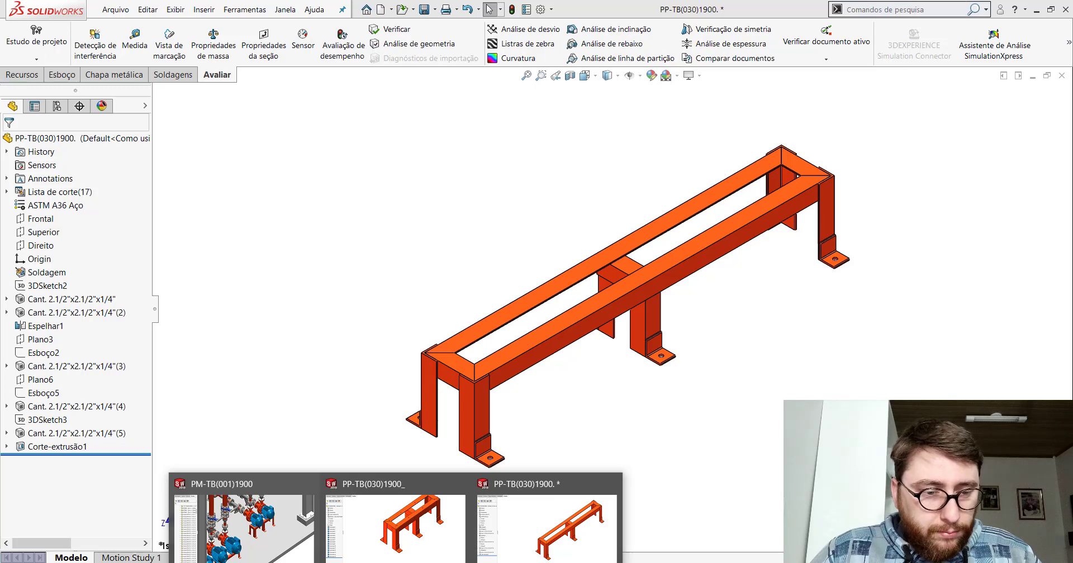
pyautogui.click(395, 506)
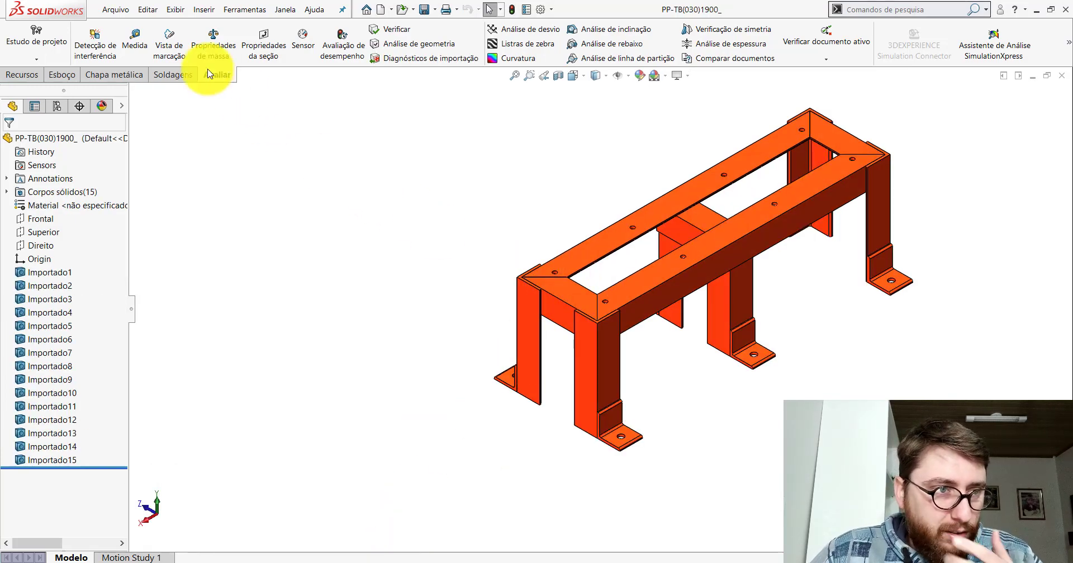
pyautogui.click(134, 39)
pyautogui.scroll(-2, 564, 299)
pyautogui.scroll(-2, 553, 296)
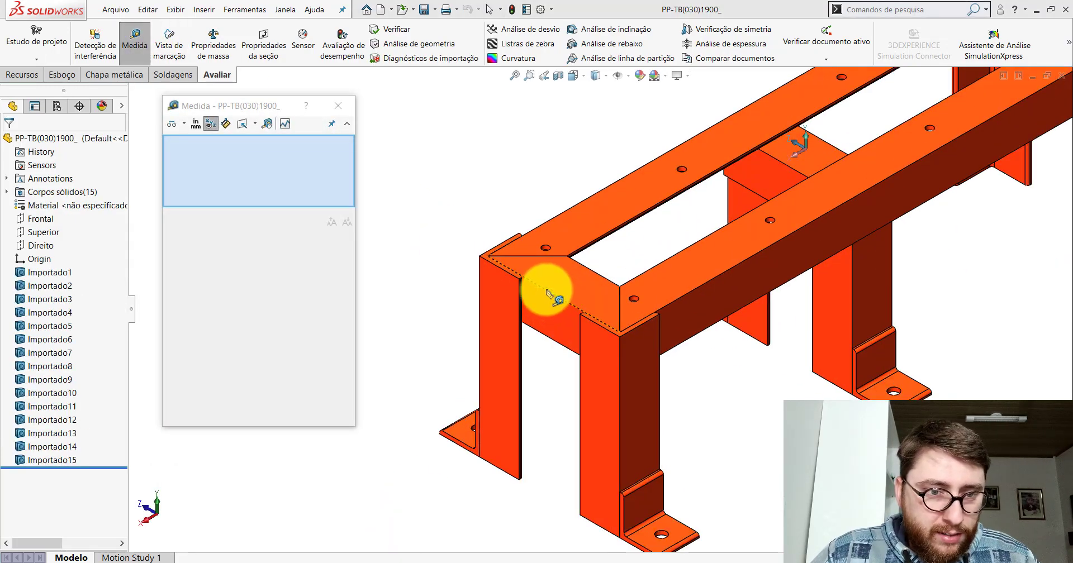
pyautogui.click(550, 295)
pyautogui.scroll(3, 553, 302)
pyautogui.click(491, 203)
# - Measure the 800 mm distance from the front end face to the far edge
pyautogui.scroll(2, 691, 251)
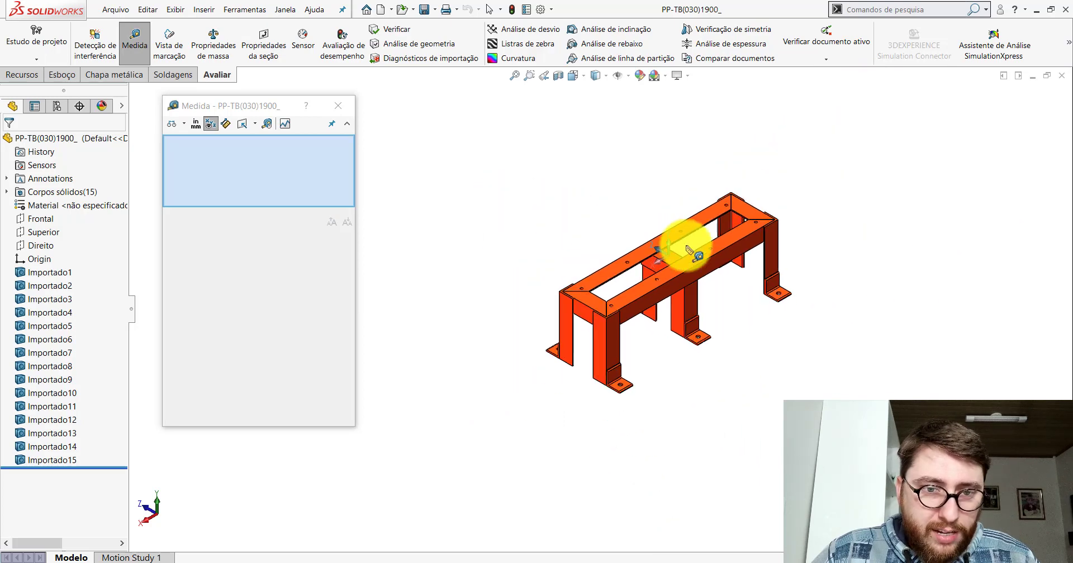
pyautogui.scroll(-3, 671, 263)
pyautogui.click(403, 354)
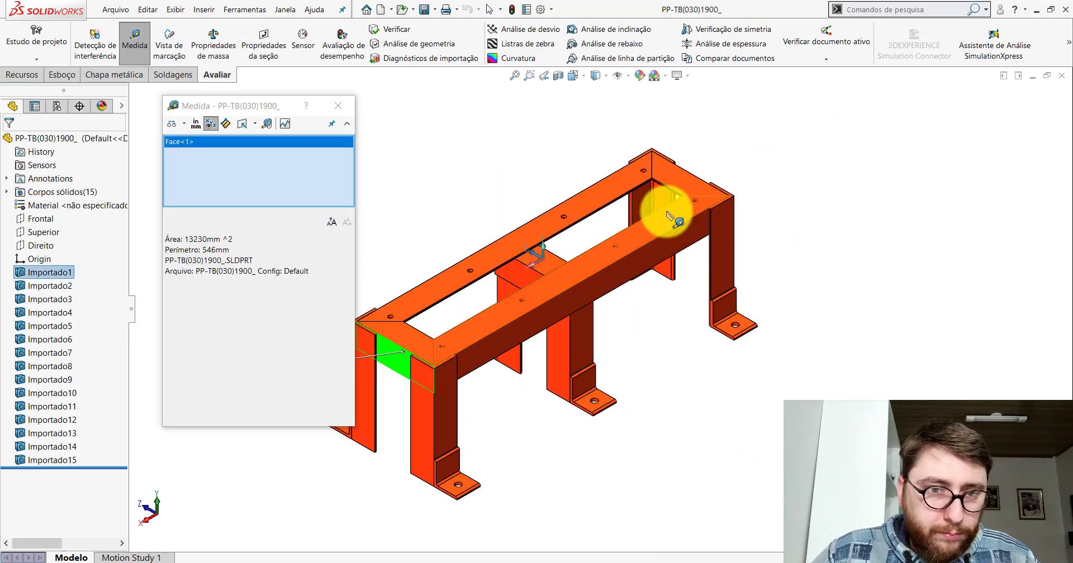
pyautogui.click(690, 177)
pyautogui.scroll(2, 688, 174)
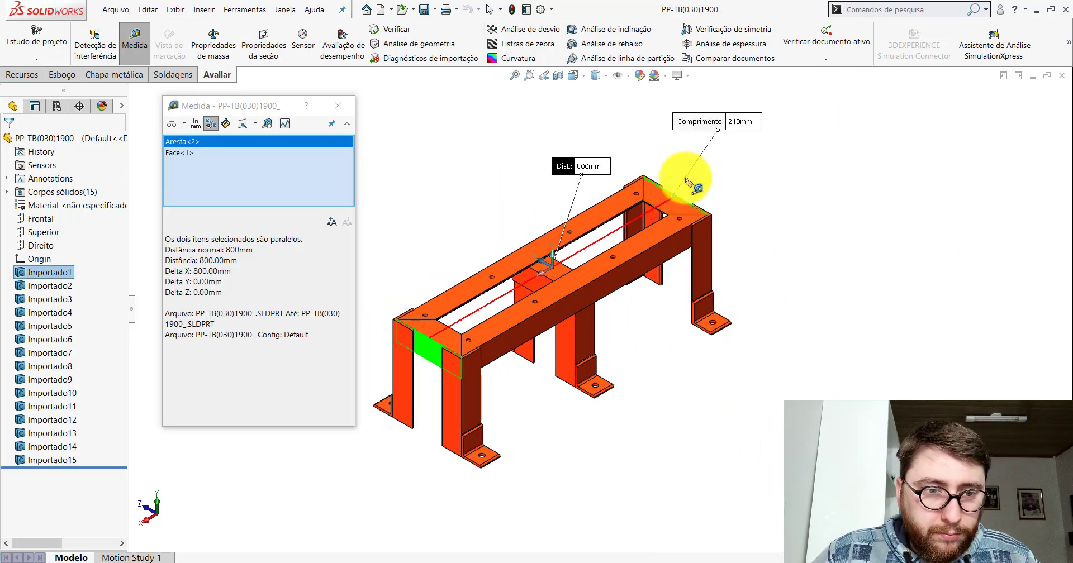
pyautogui.click(338, 105)
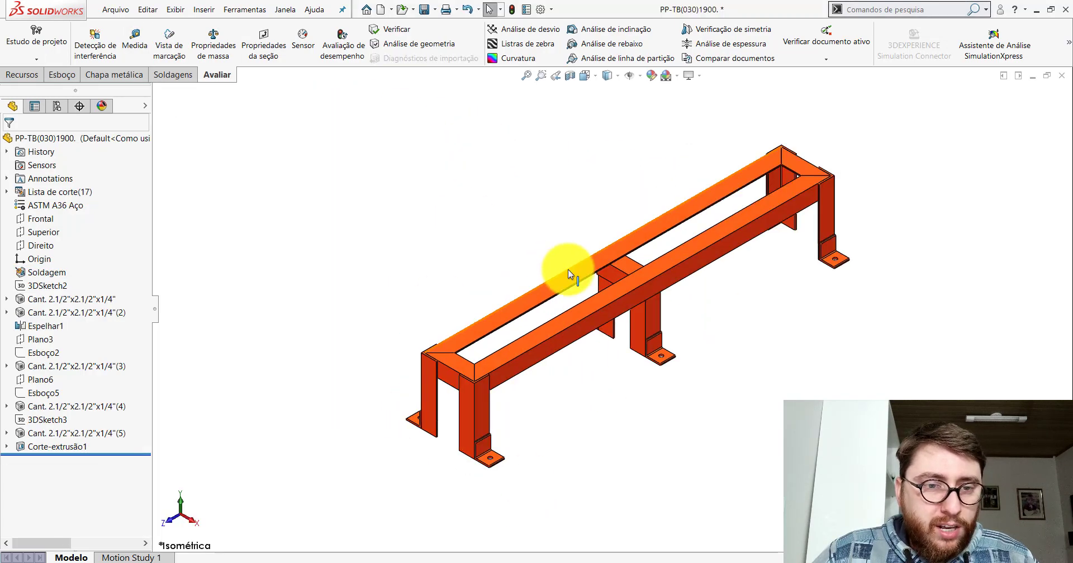
# - Change the frame's 1500 mm length dimension (D1) to 800 mm and rebuild
pyautogui.doubleClick(685, 213)
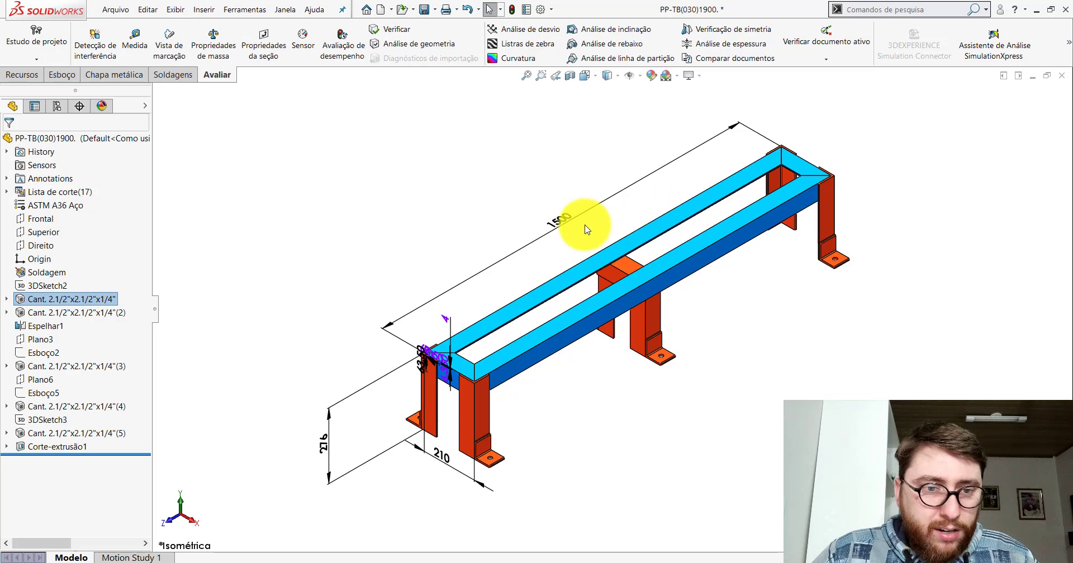
pyautogui.click(561, 220)
pyautogui.doubleClick(561, 220)
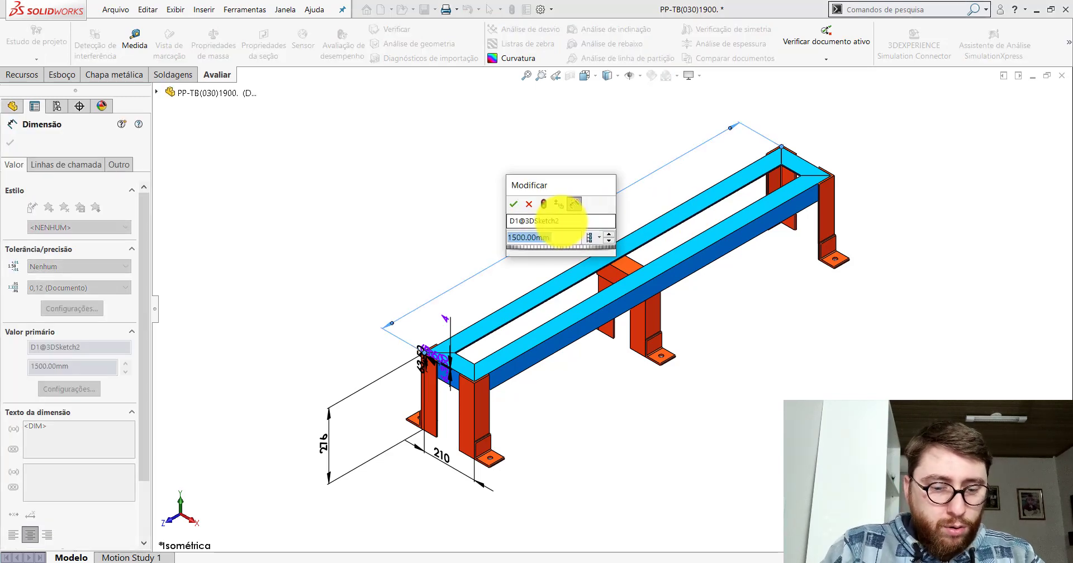
pyautogui.press('Return')
pyautogui.click(512, 10)
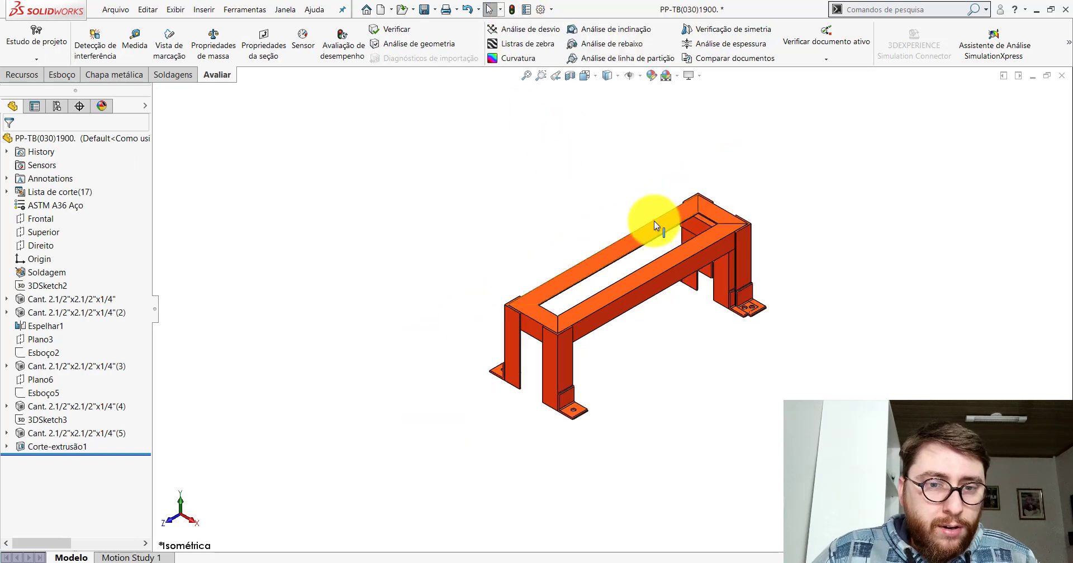
# - On reference PP-TB(030)1900_, measure the middle crossmember's spacing from the end face: 368.5 mm
pyautogui.scroll(-3, 720, 245)
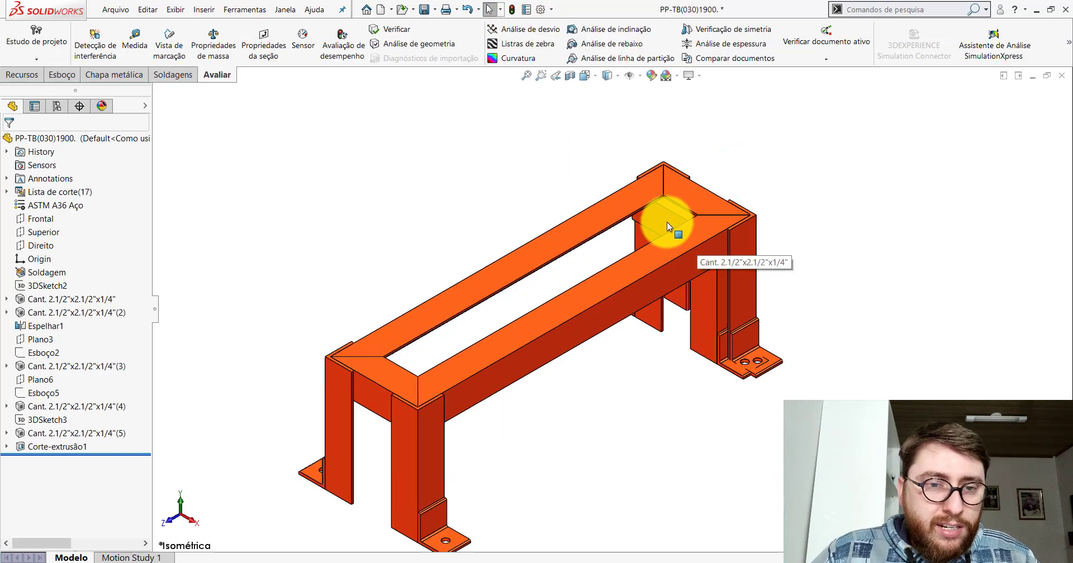
pyautogui.scroll(3, 662, 220)
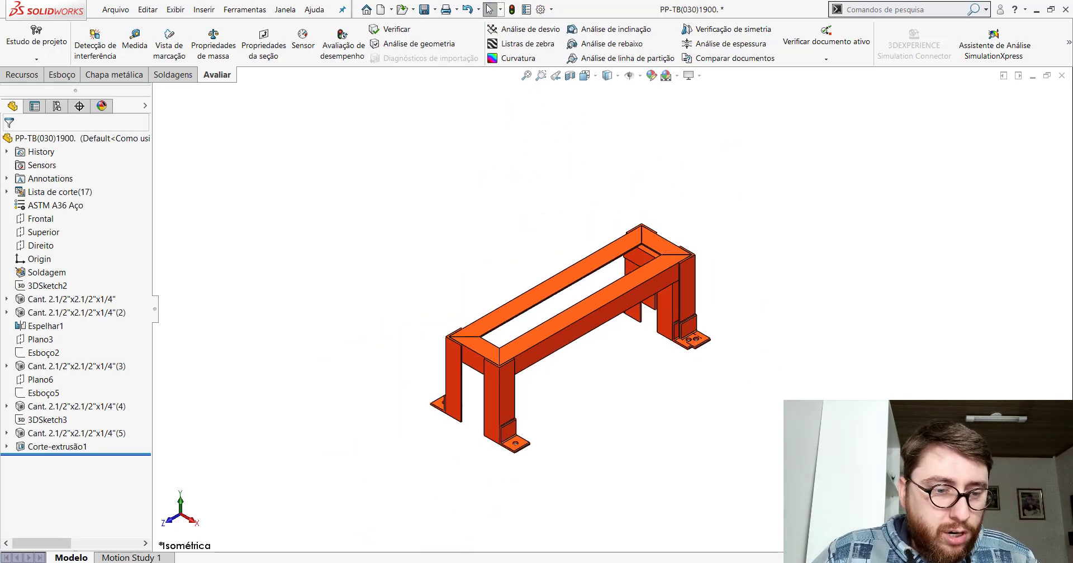
pyautogui.click(427, 522)
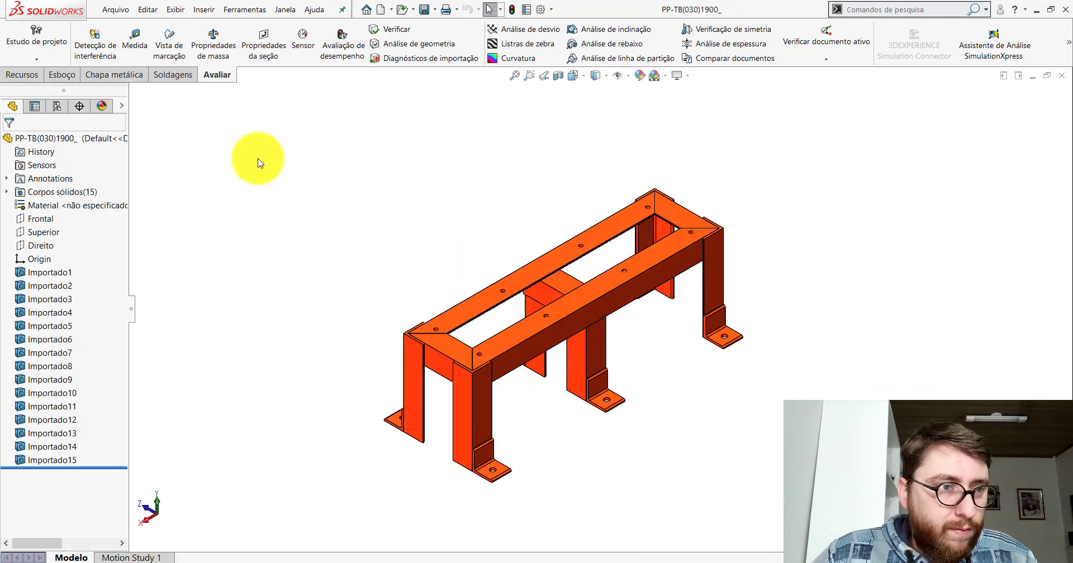
pyautogui.click(134, 39)
pyautogui.scroll(-3, 544, 256)
pyautogui.click(548, 265)
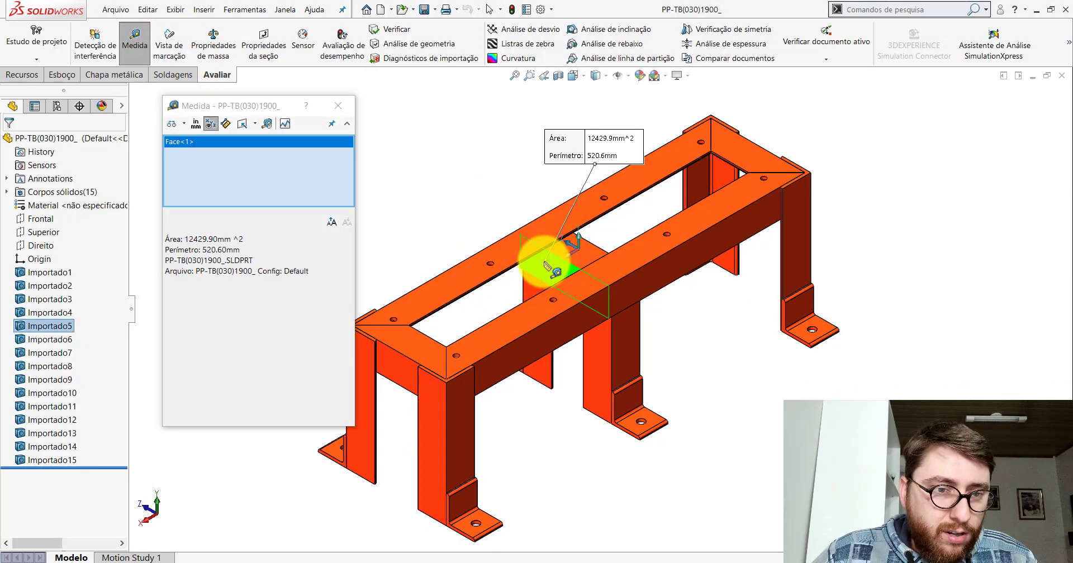
pyautogui.click(393, 368)
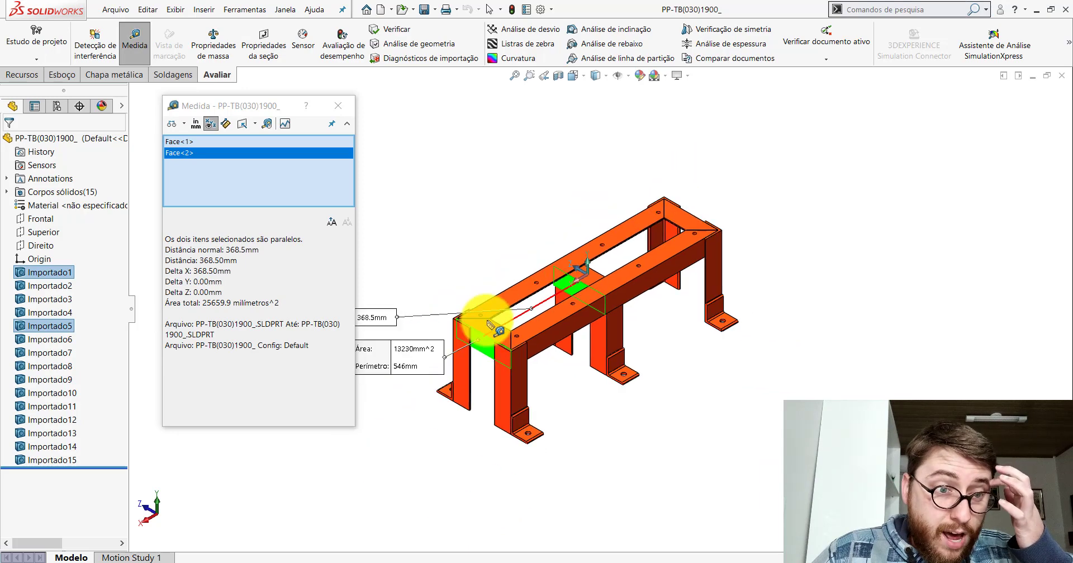
pyautogui.scroll(3, 479, 319)
pyautogui.scroll(2, 499, 324)
pyautogui.scroll(-2, 499, 324)
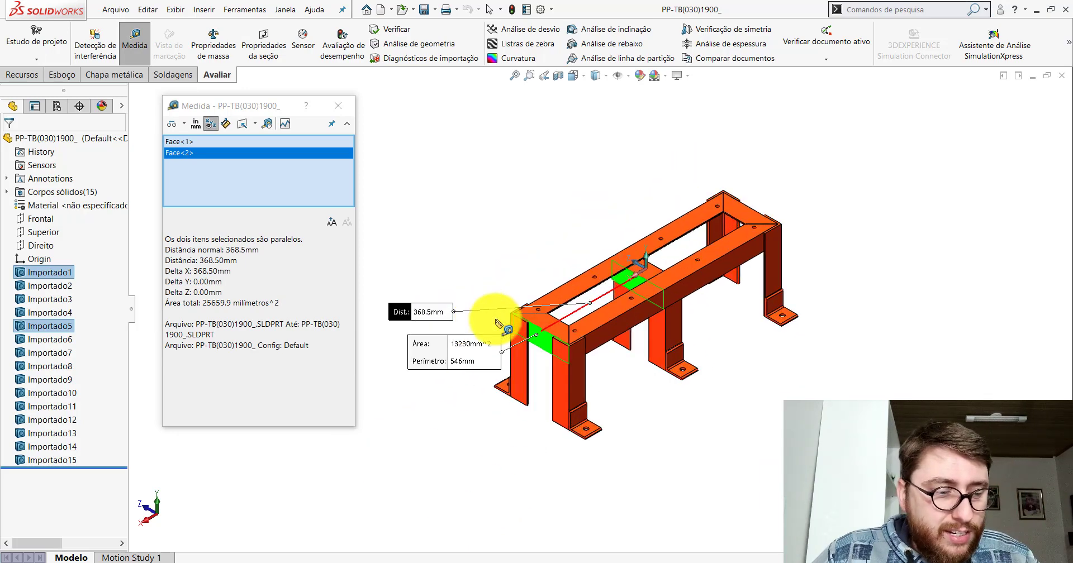
pyautogui.click(338, 105)
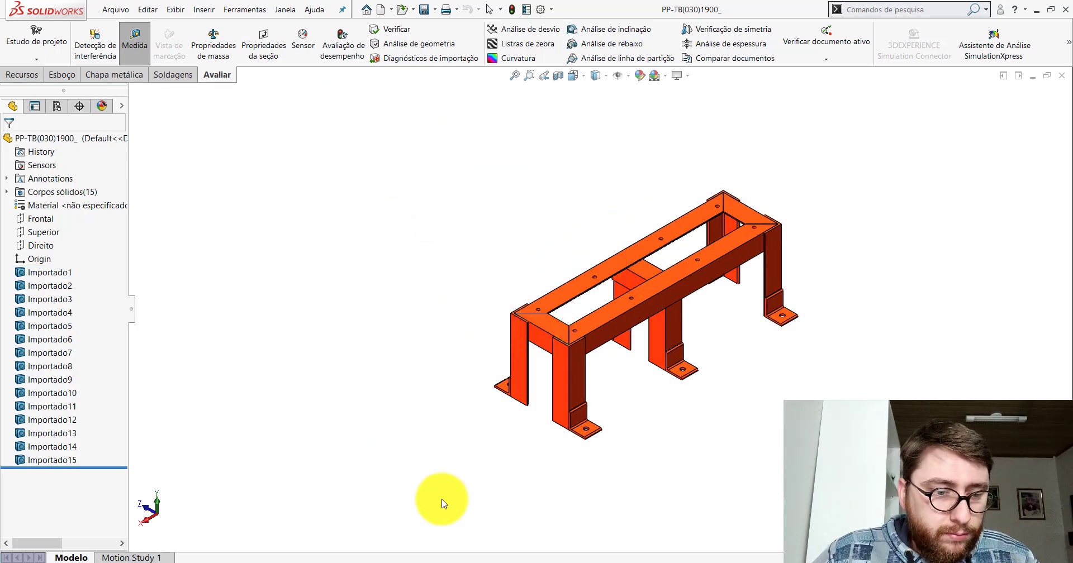
# - On weldment frame PP-TB(030)1900., measure the two end faces 718.5 mm apart
pyautogui.hotkey('ctrl', 'Tab')
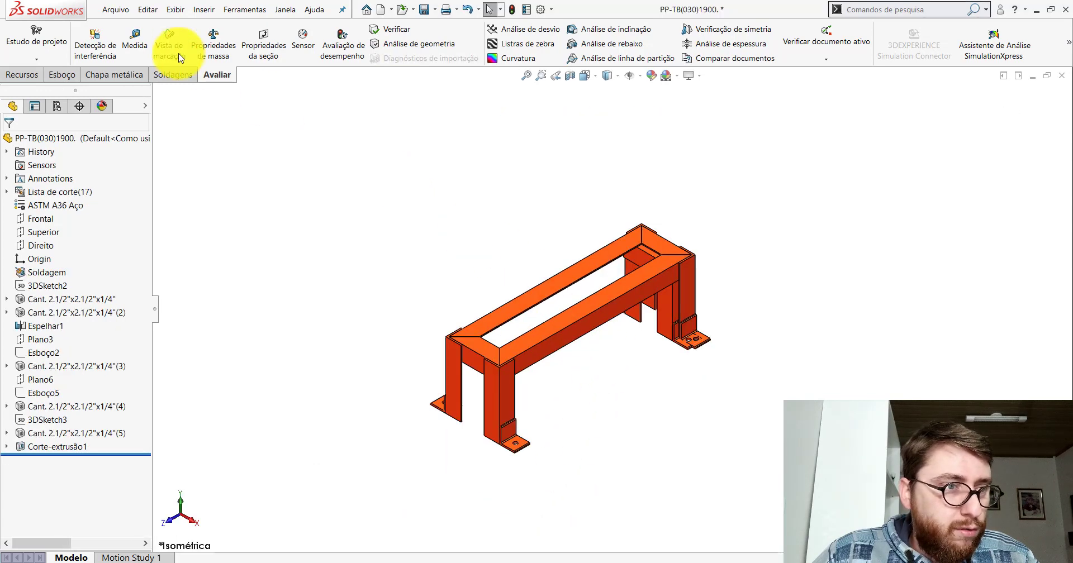
pyautogui.click(134, 39)
pyautogui.scroll(-2, 642, 273)
pyautogui.click(648, 294)
pyautogui.scroll(2, 620, 313)
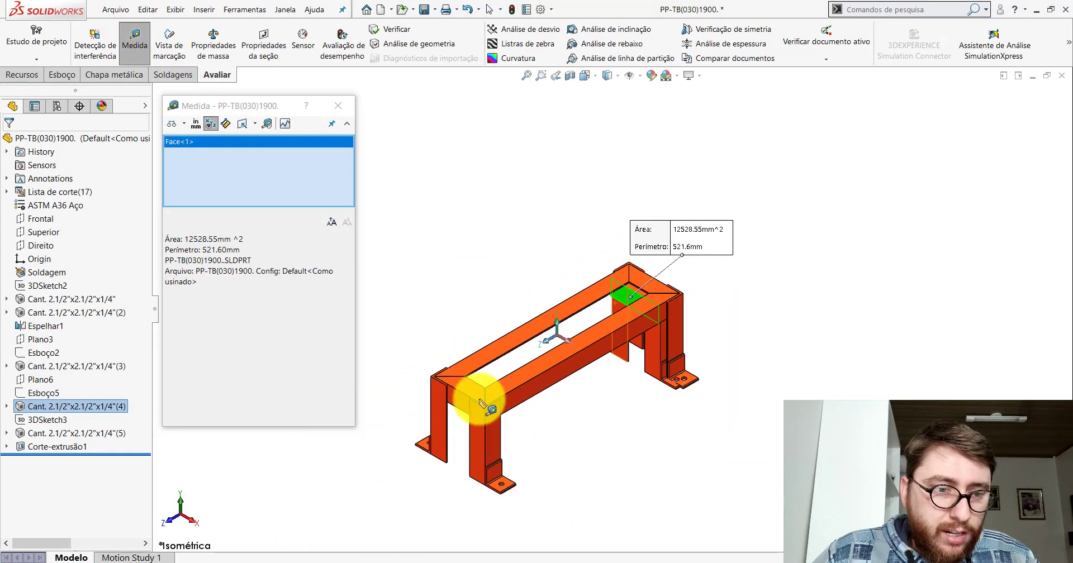
pyautogui.click(457, 404)
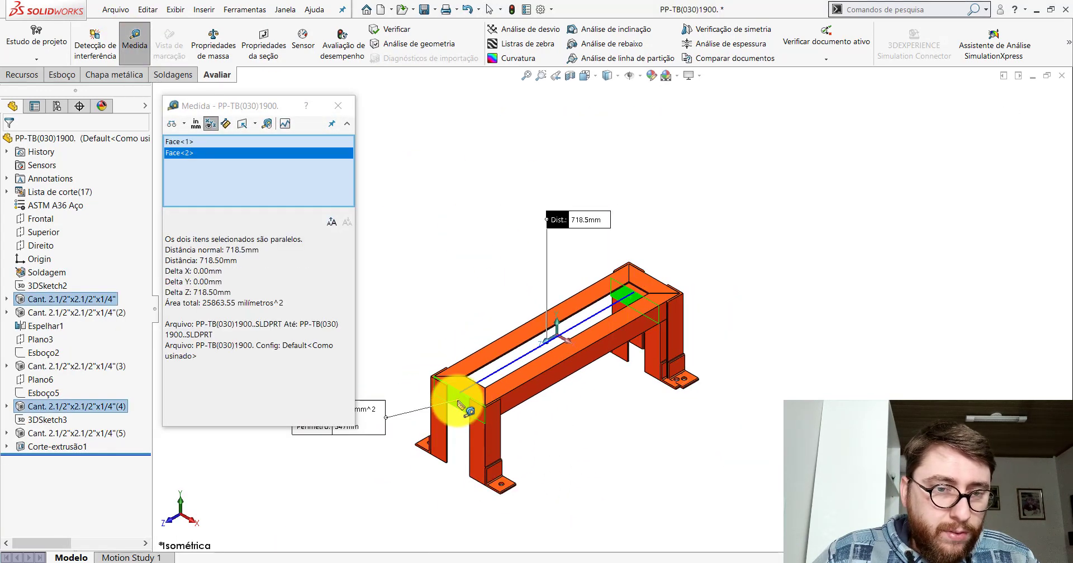
pyautogui.click(334, 105)
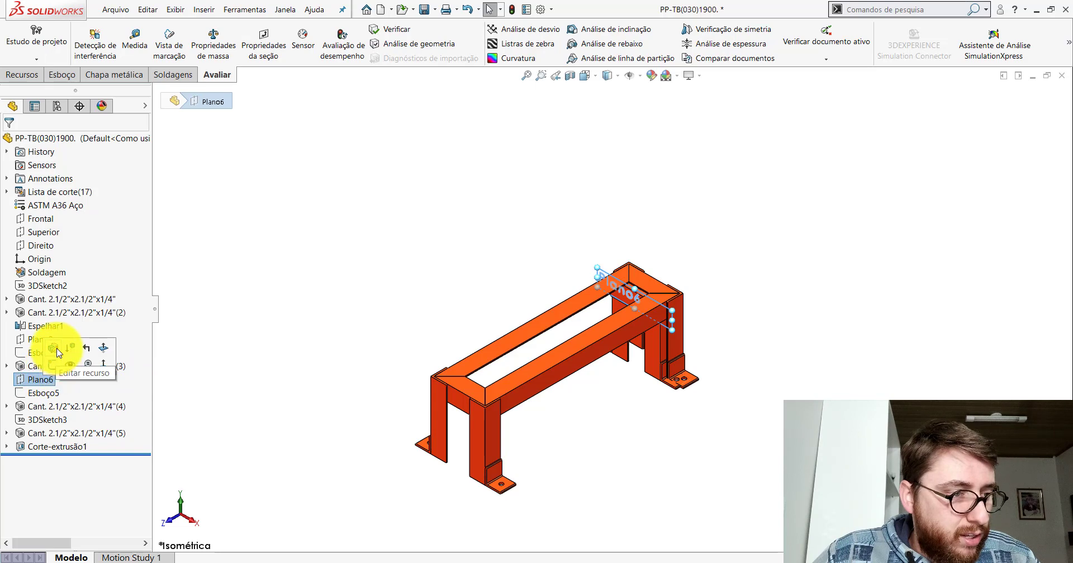
# - Edit Plano6 to a 368.50 mm offset with Reverse direction, replacing 718.5 mm
pyautogui.click(52, 351)
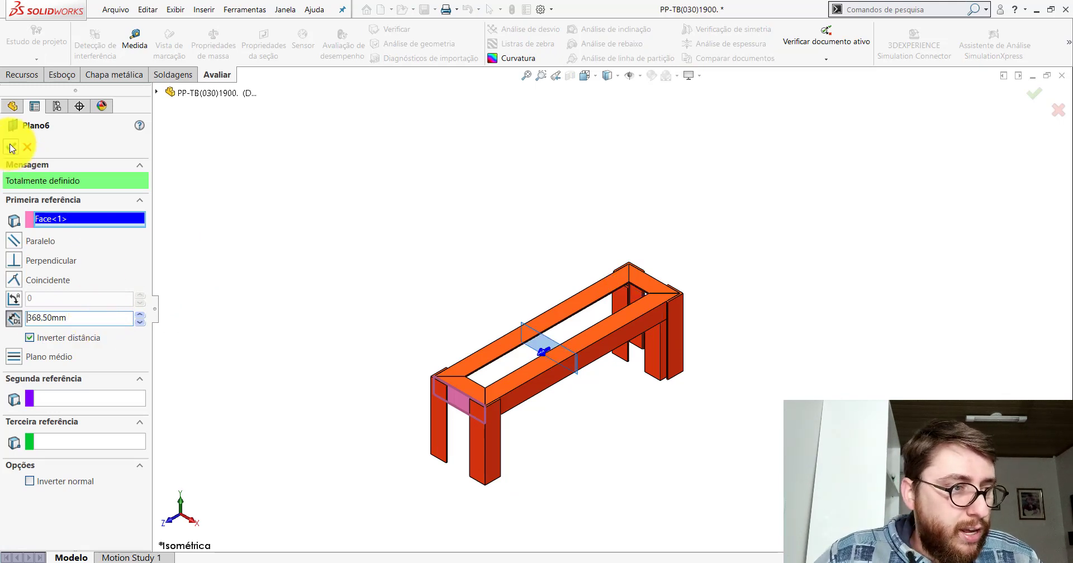
pyautogui.scroll(-3, 541, 304)
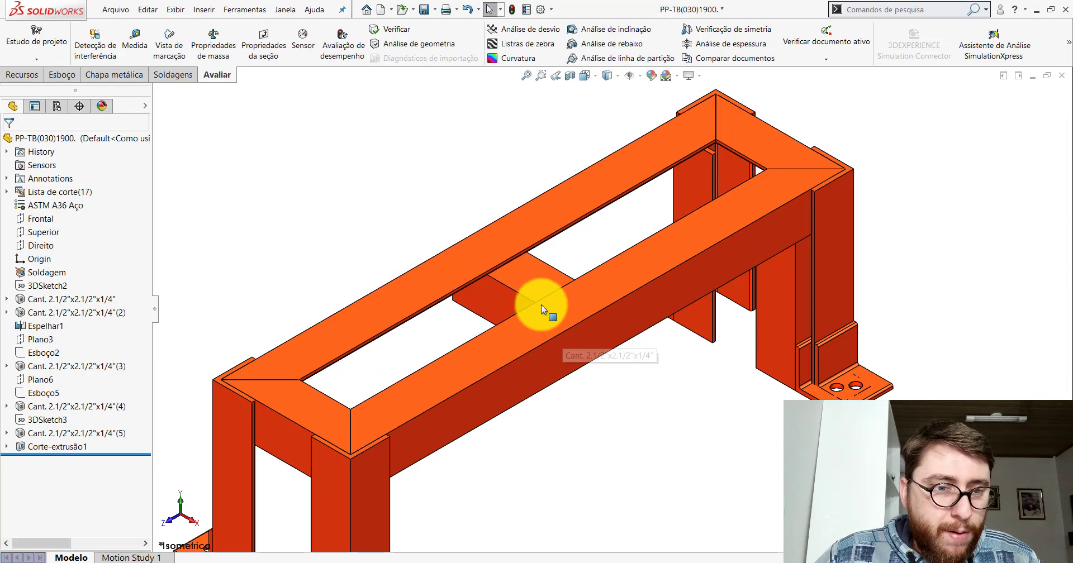
pyautogui.scroll(3, 528, 282)
pyautogui.click(397, 553)
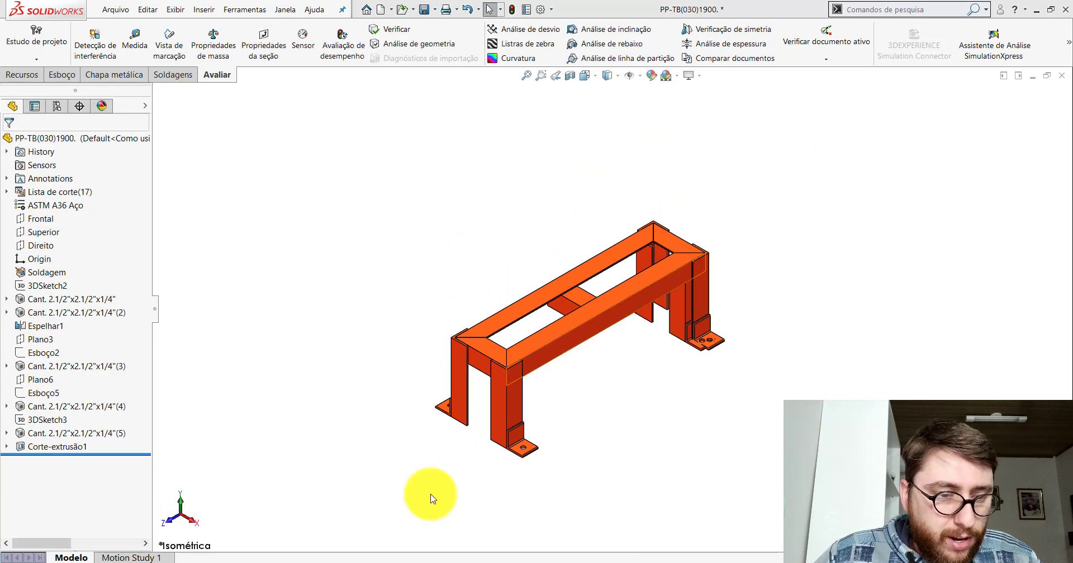
pyautogui.click(134, 38)
pyautogui.scroll(-2, 663, 291)
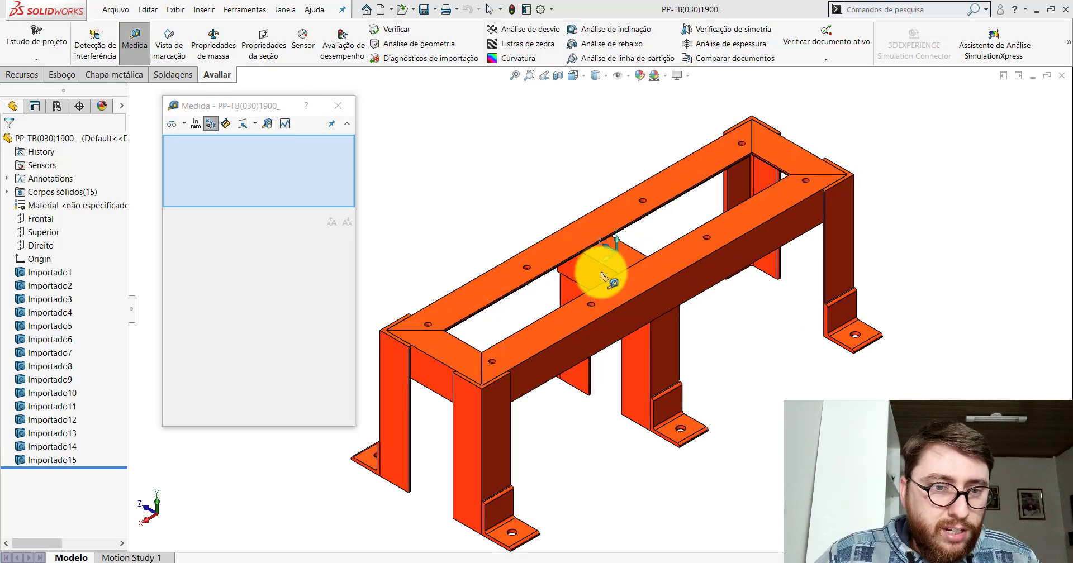
pyautogui.click(590, 269)
pyautogui.click(432, 370)
pyautogui.scroll(2, 432, 370)
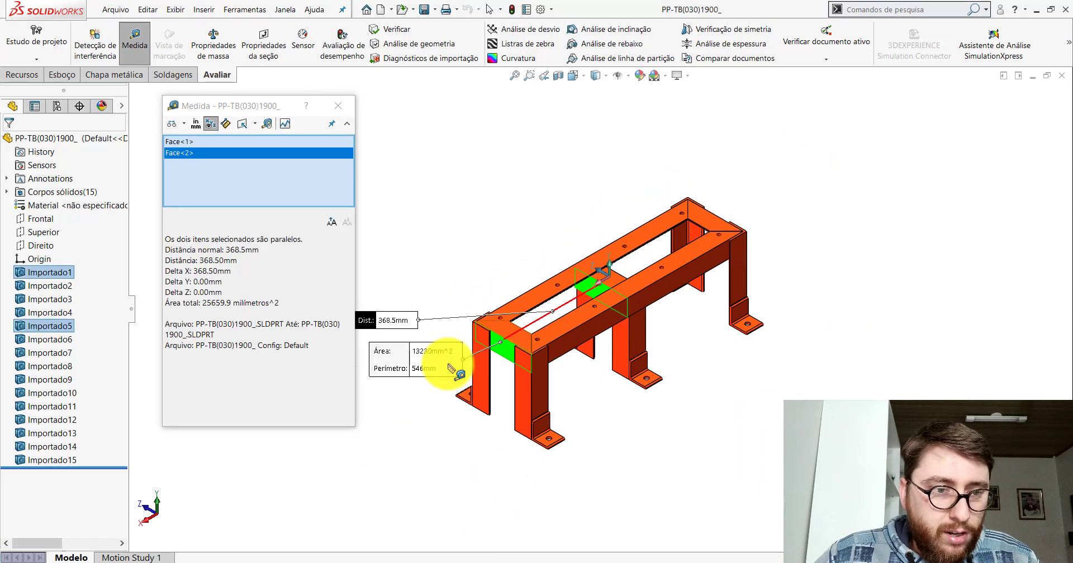
pyautogui.click(486, 240)
pyautogui.scroll(-2, 676, 251)
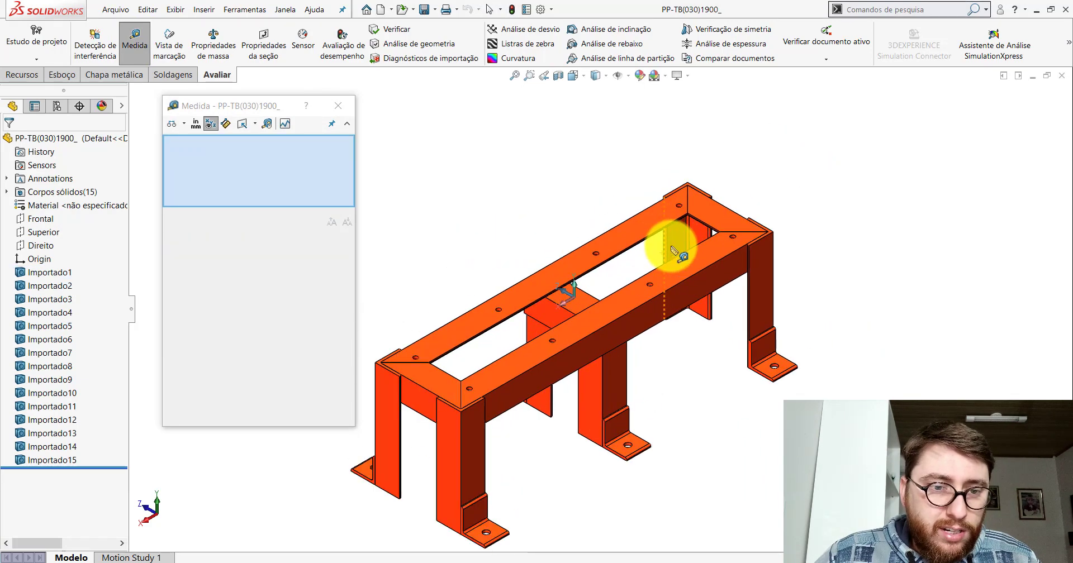
pyautogui.click(592, 386)
pyautogui.click(428, 398)
pyautogui.scroll(3, 491, 371)
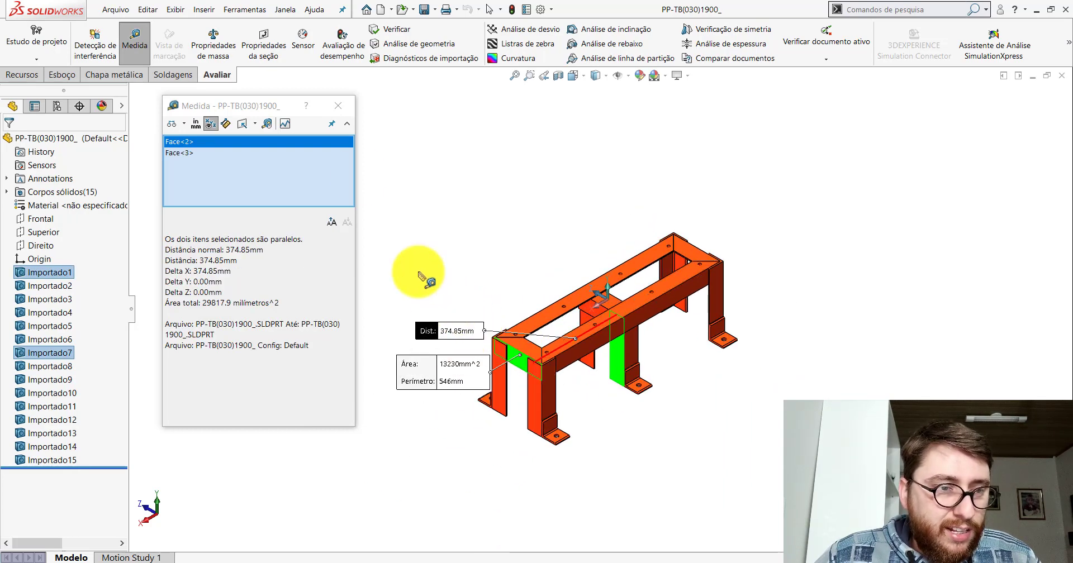
pyautogui.click(337, 106)
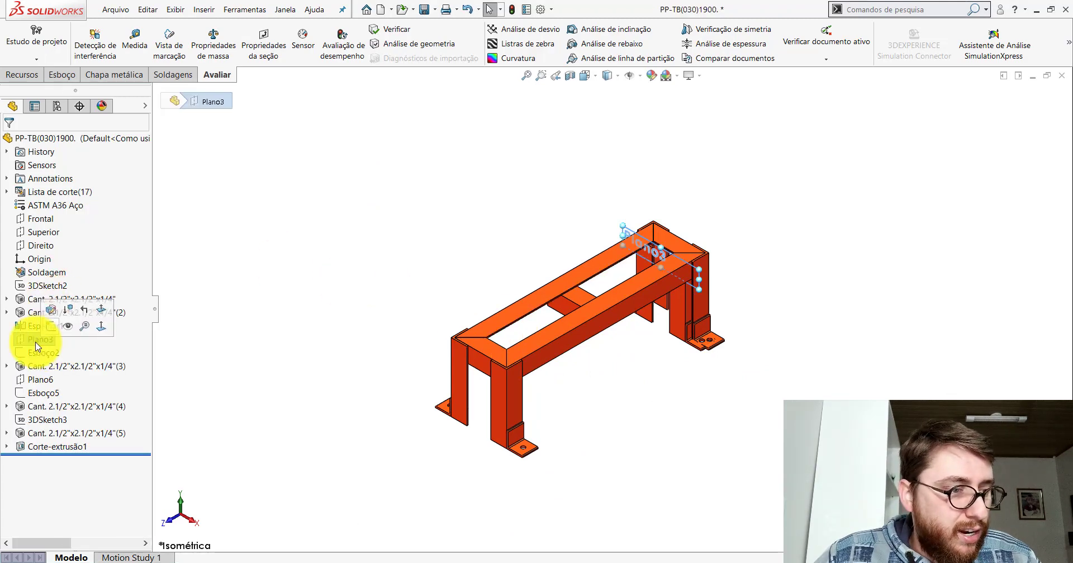
# - Change Plano3's offset from the end face to 374.85 mm and accept it
pyautogui.click(54, 313)
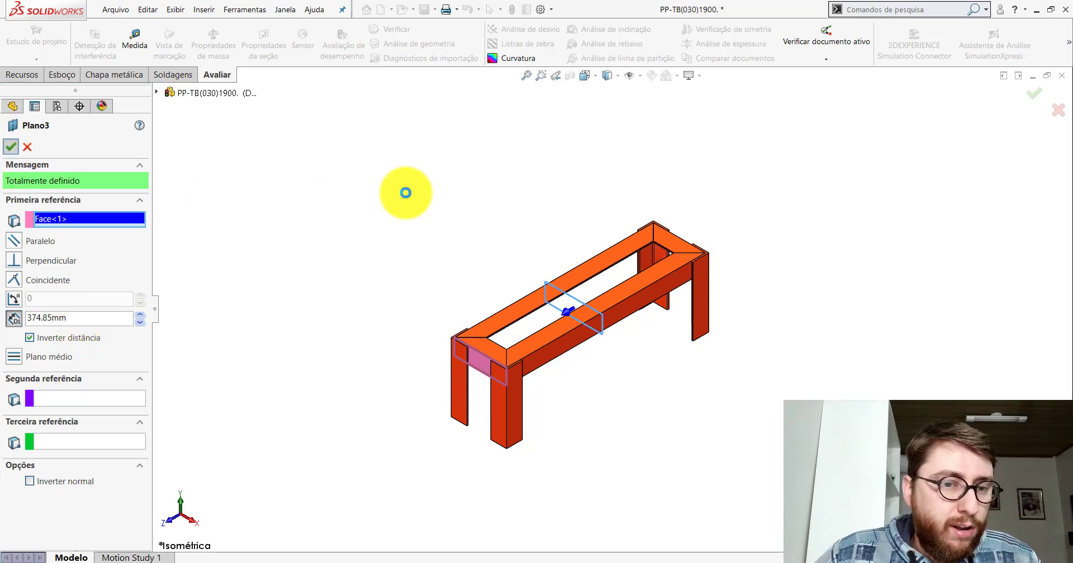
pyautogui.rightClick(406, 193)
pyautogui.scroll(-3, 556, 279)
# - Orbit to inspect the moved members, then return the frame to Isometric view
pyautogui.moveTo(555, 293)
pyautogui.mouseDown(button='middle')
pyautogui.moveTo(510, 205)
pyautogui.moveTo(441, 141)
pyautogui.moveTo(417, 136)
pyautogui.moveTo(491, 203)
pyautogui.mouseUp(button='middle')
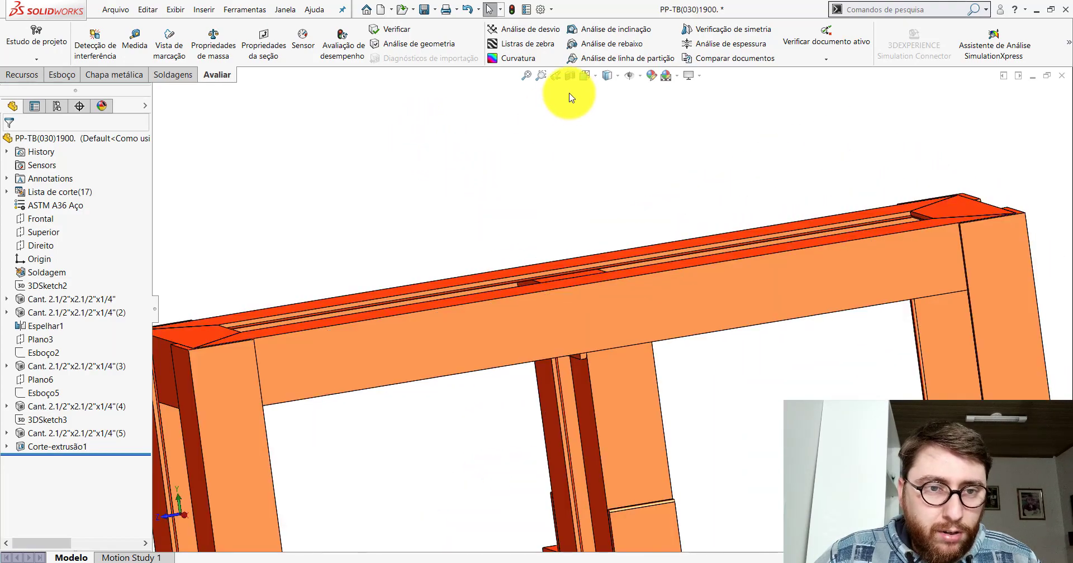
pyautogui.click(584, 75)
pyautogui.click(642, 116)
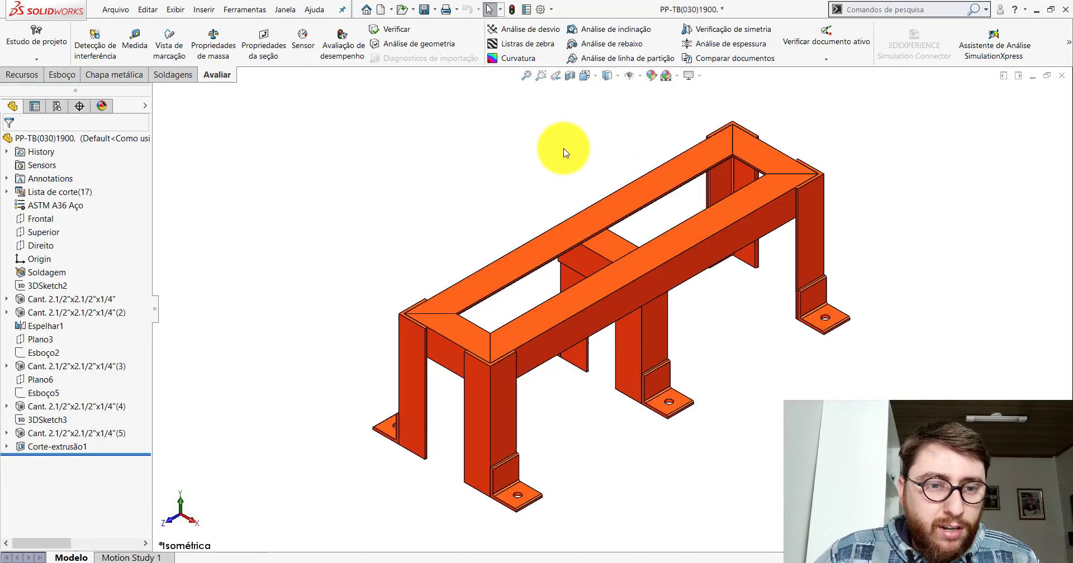
pyautogui.scroll(3, 643, 274)
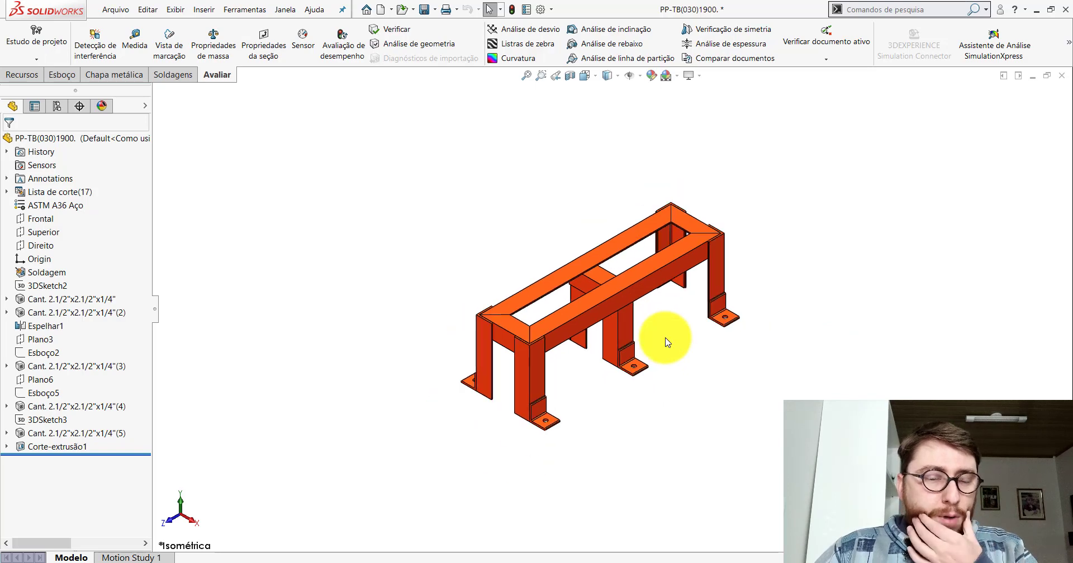
pyautogui.scroll(-2, 648, 323)
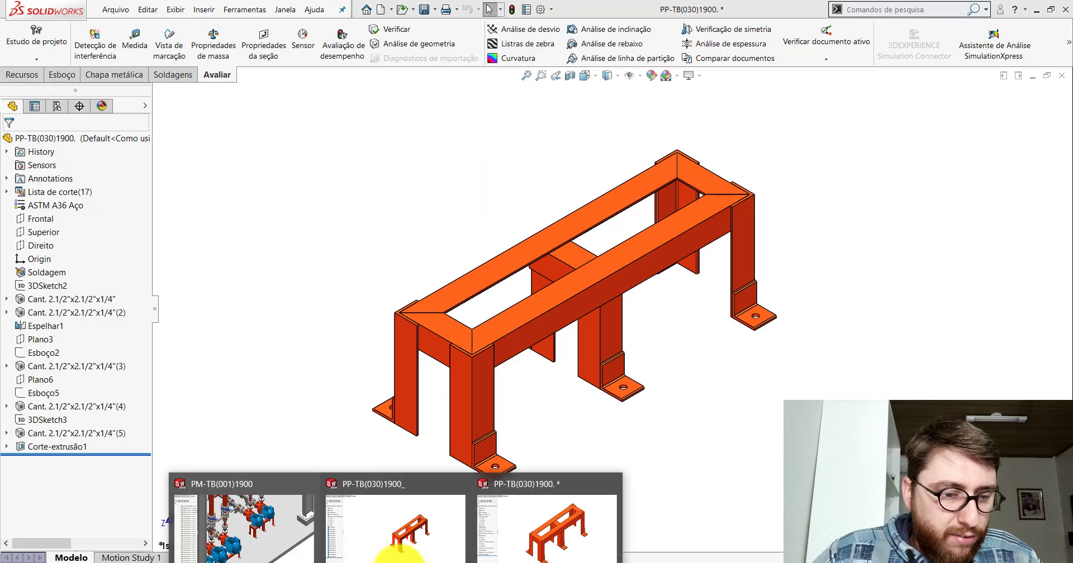
# - On the imported copy, measure 140 mm between neighbouring 11 mm mounting holes
pyautogui.click(395, 538)
pyautogui.scroll(-2, 629, 330)
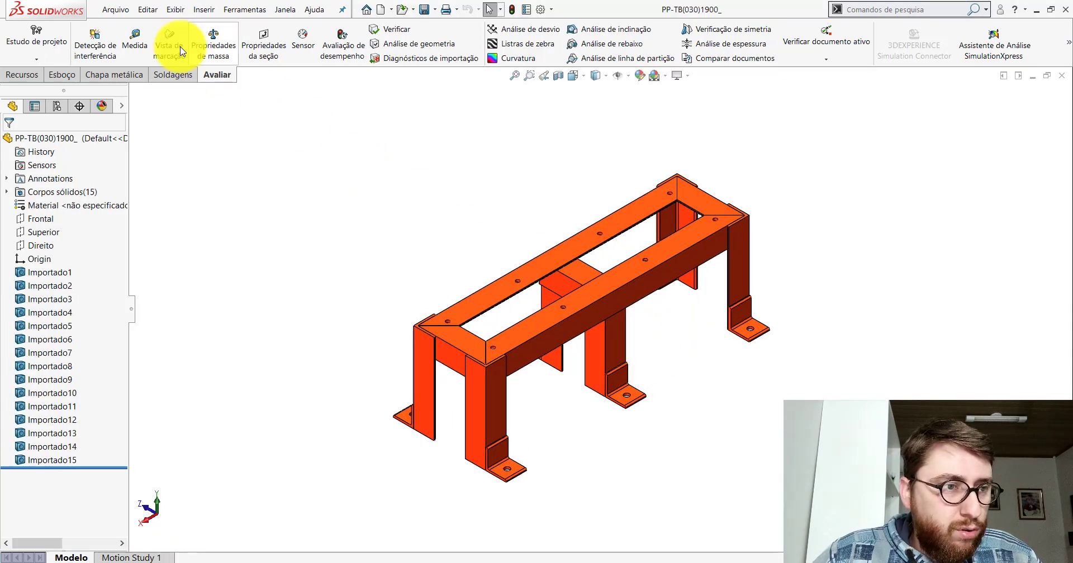
pyautogui.click(144, 49)
pyautogui.scroll(2, 583, 274)
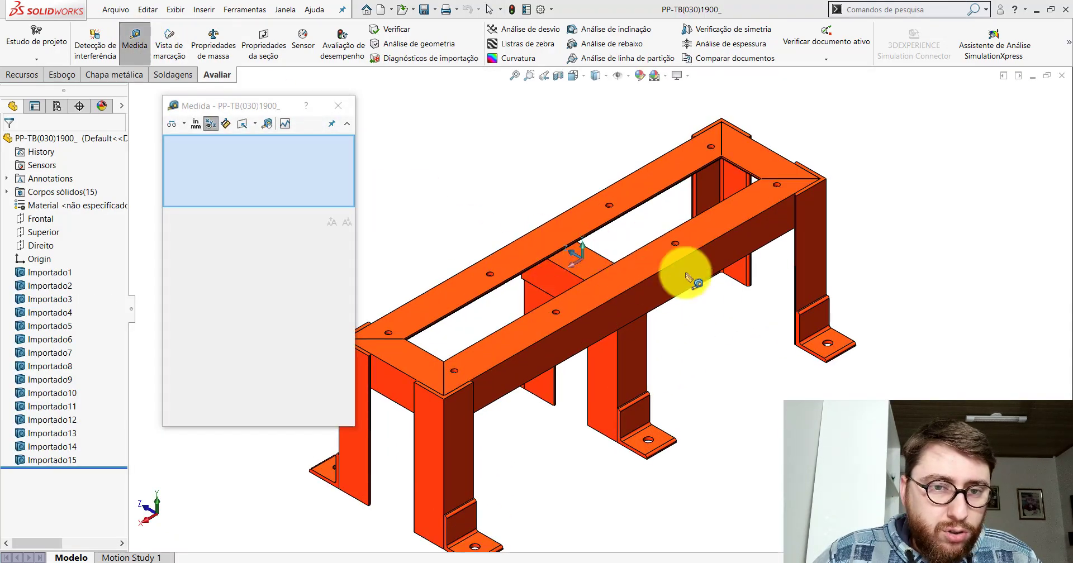
pyautogui.scroll(-1, 546, 295)
pyautogui.scroll(-1, 546, 295)
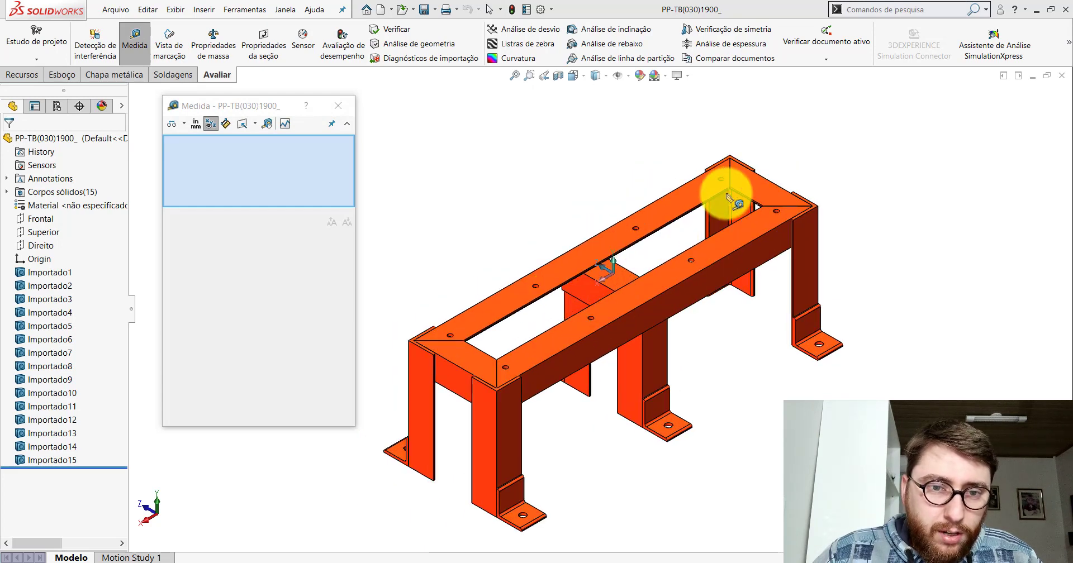
pyautogui.scroll(-2, 535, 337)
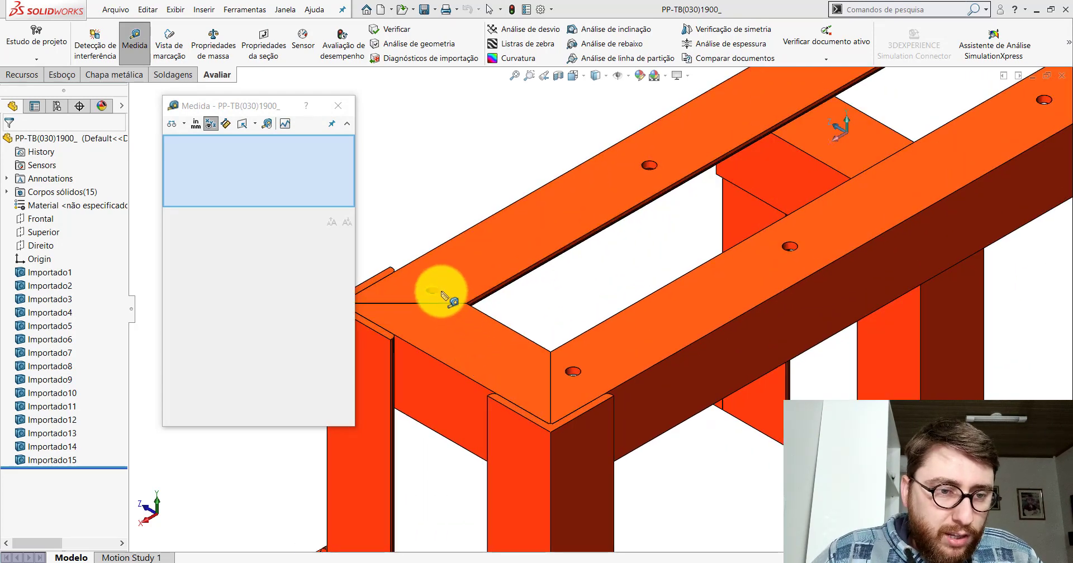
pyautogui.click(441, 292)
pyautogui.scroll(3, 495, 283)
pyautogui.scroll(-2, 559, 313)
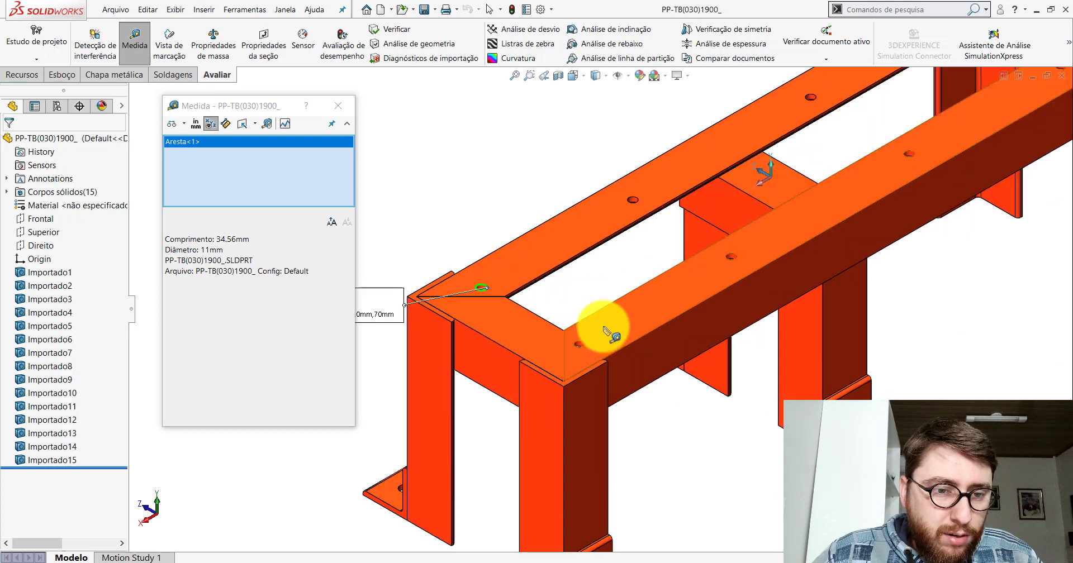
pyautogui.scroll(-1, 592, 341)
pyautogui.click(553, 351)
pyautogui.scroll(1, 609, 288)
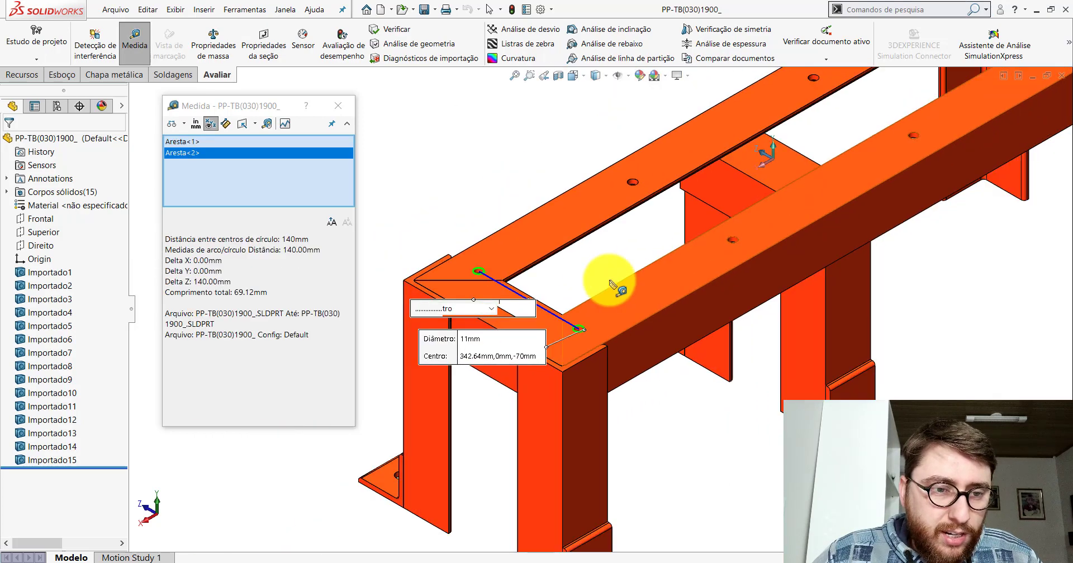
pyautogui.scroll(2, 611, 285)
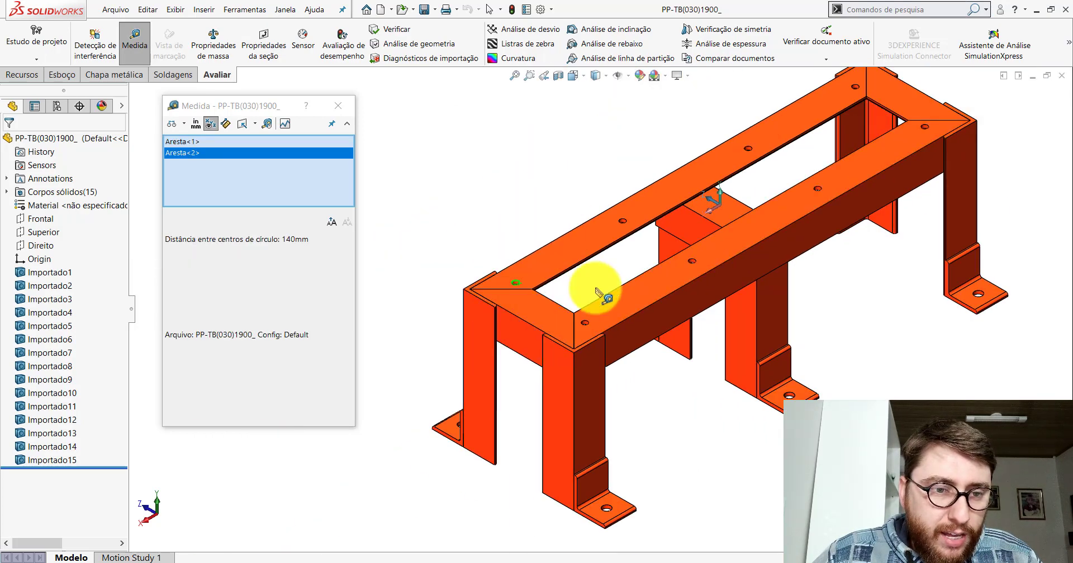
pyautogui.click(597, 290)
# - Measure 685.27 mm lengthwise between holes, then select the weldment frame's top beam
pyautogui.scroll(-2, 565, 299)
pyautogui.click(484, 271)
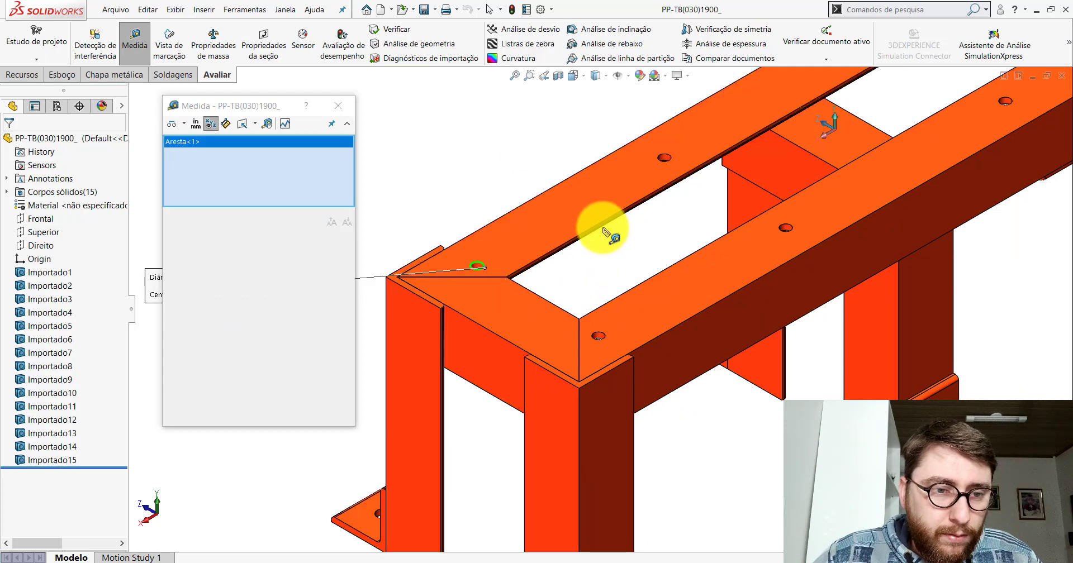
pyautogui.scroll(2, 698, 237)
pyautogui.scroll(-2, 696, 225)
pyautogui.scroll(-2, 698, 226)
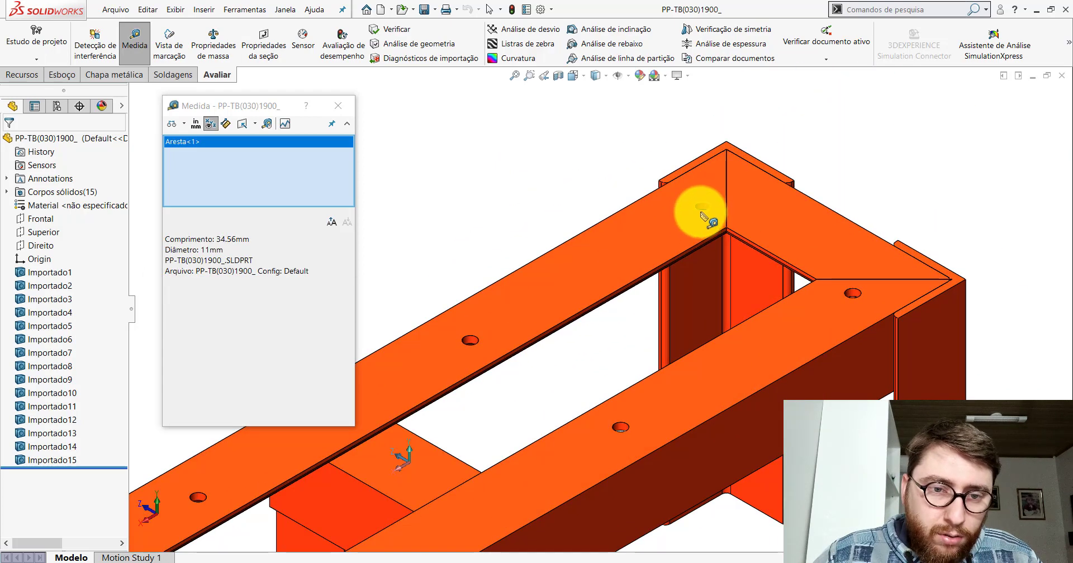
pyautogui.click(698, 215)
pyautogui.scroll(3, 659, 263)
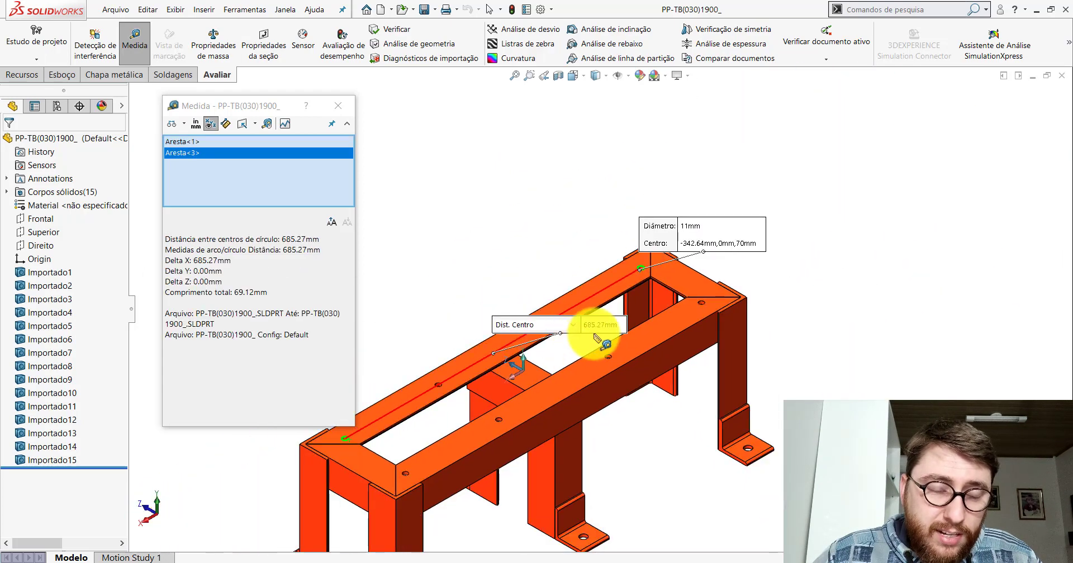
pyautogui.click(337, 105)
pyautogui.click(479, 544)
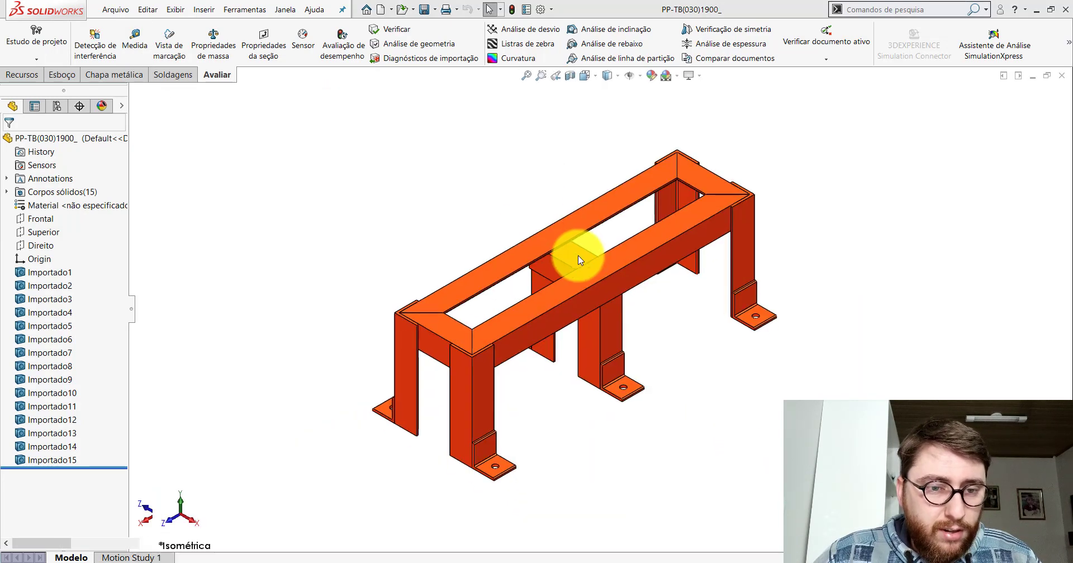
pyautogui.click(563, 228)
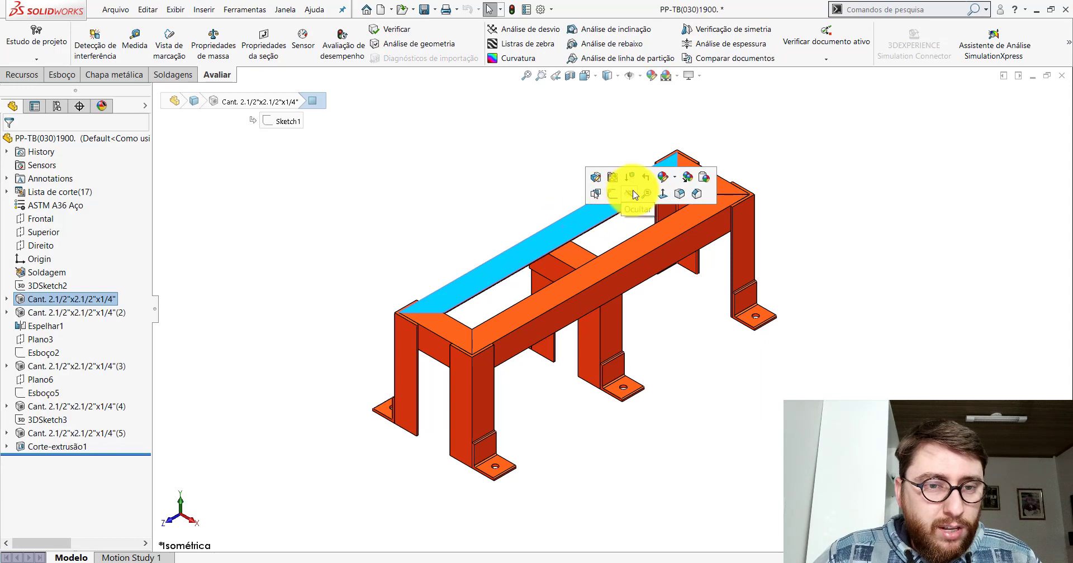
# - On the top beam, viewed Normal To, sketch an origin-centred construction rectangle
pyautogui.click(612, 193)
pyautogui.press('space')
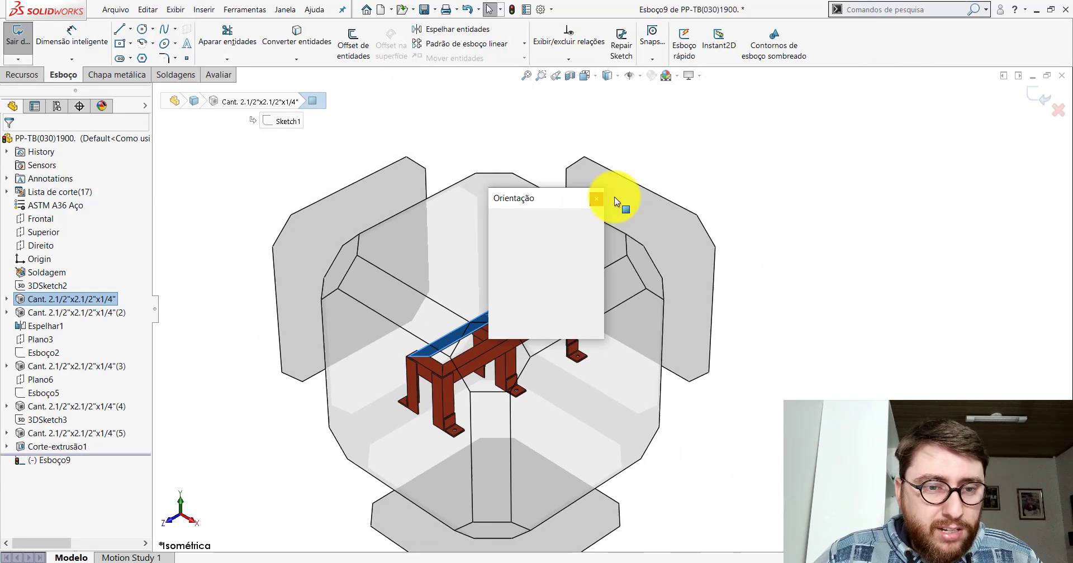
pyautogui.click(598, 268)
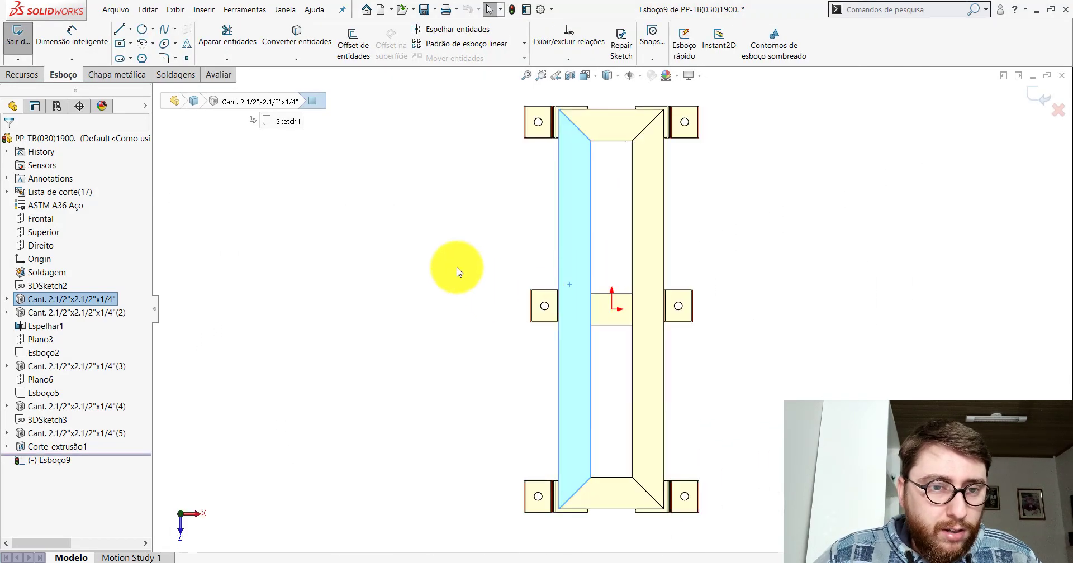
pyautogui.click(120, 44)
pyautogui.scroll(-3, 673, 311)
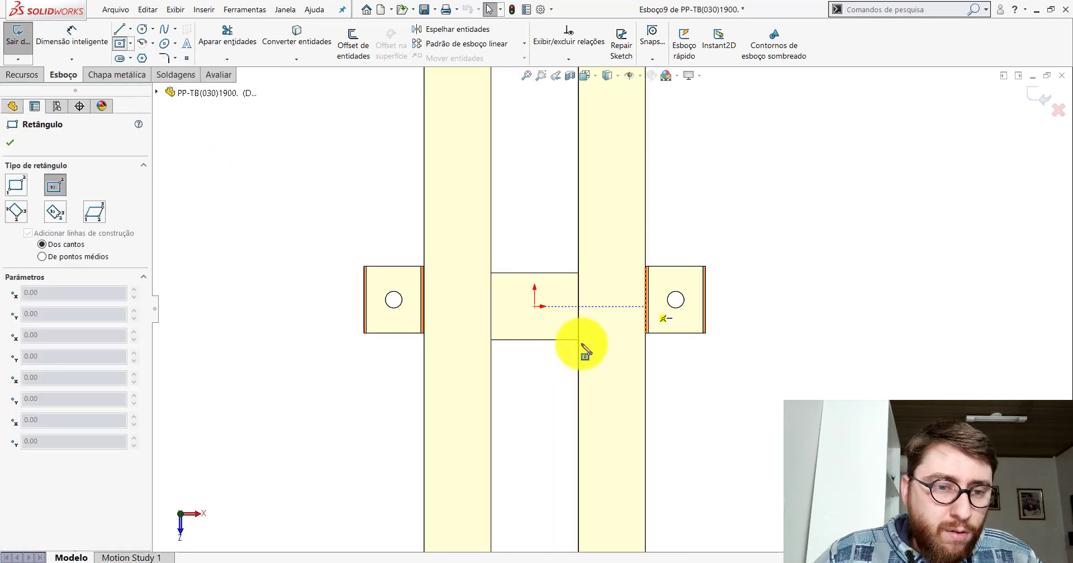
pyautogui.click(535, 307)
pyautogui.scroll(3, 614, 291)
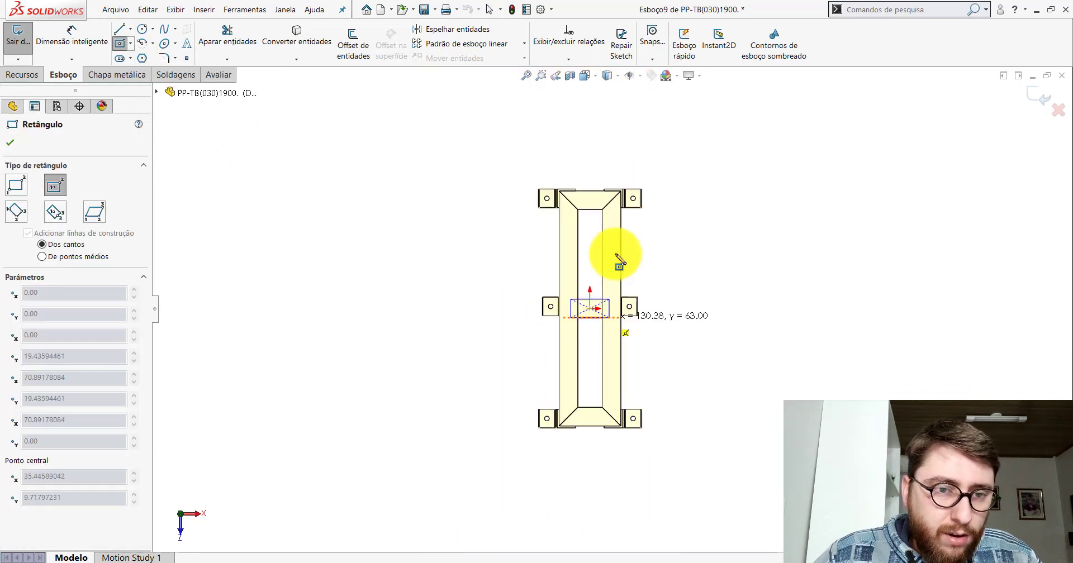
pyautogui.scroll(-3, 621, 246)
pyautogui.click(601, 225)
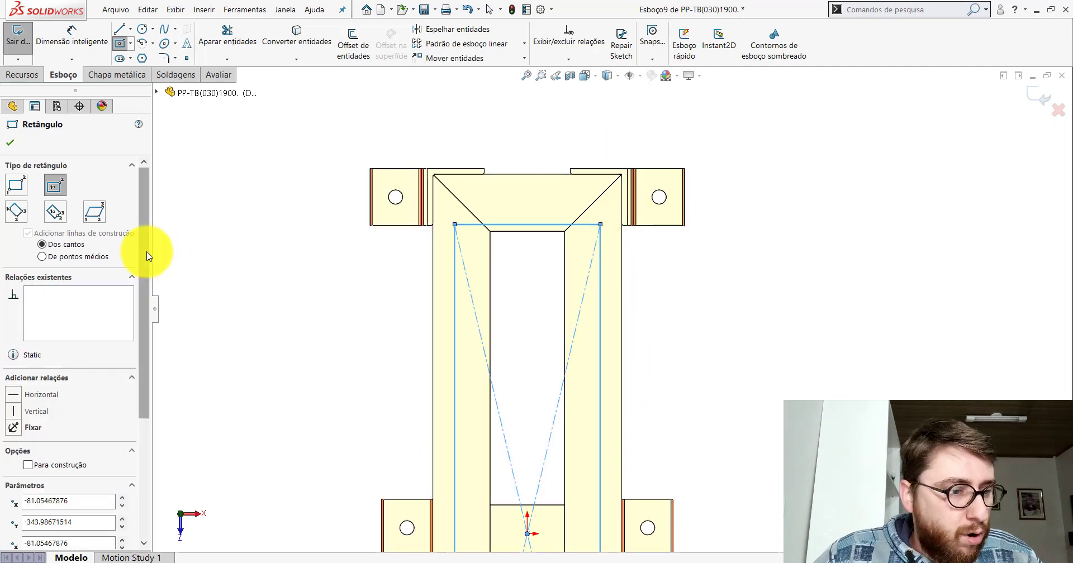
pyautogui.scroll(-5, 101, 291)
pyautogui.click(28, 355)
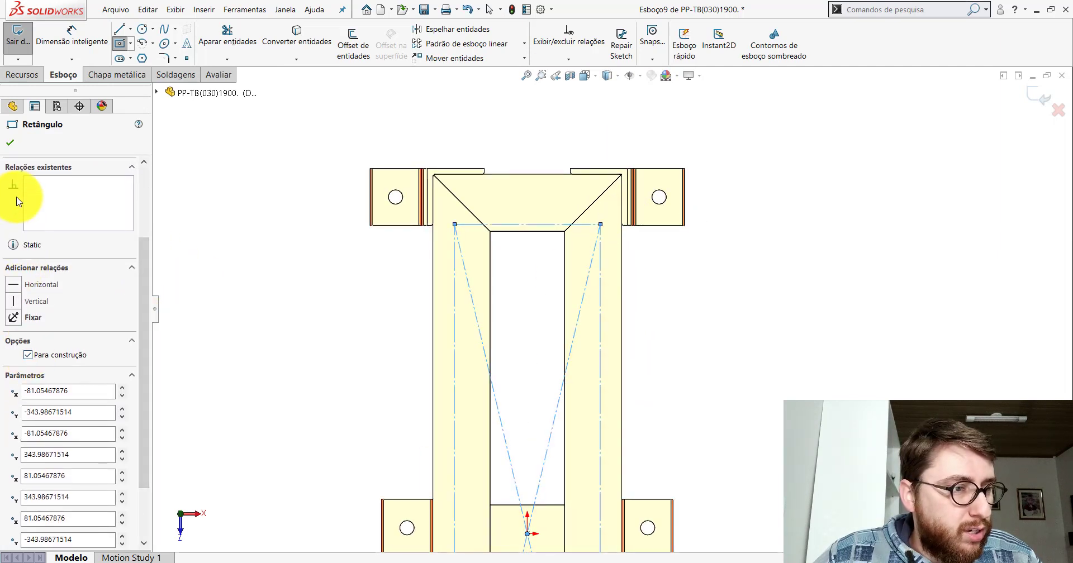
pyautogui.click(11, 141)
# - Dimension the rectangle's top edge to 140 mm wide
pyautogui.click(71, 34)
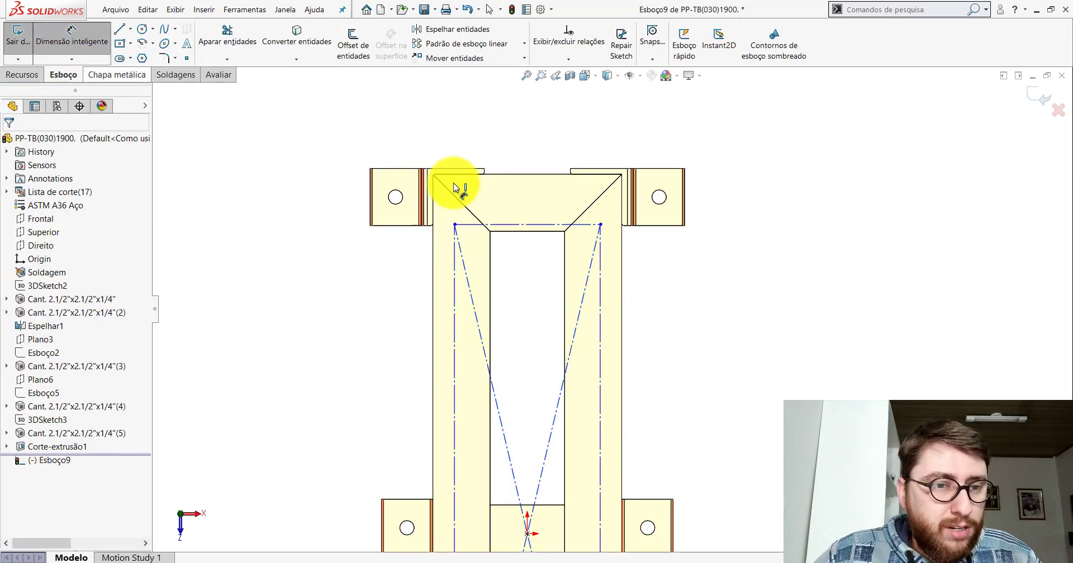
pyautogui.click(510, 224)
pyautogui.click(522, 125)
pyautogui.write('140')
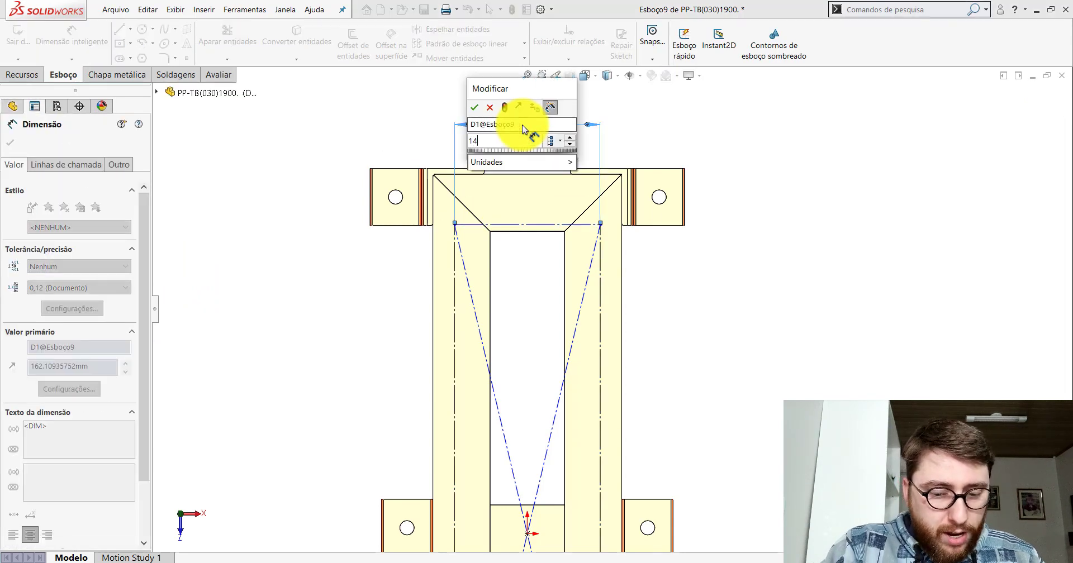
pyautogui.press('Return')
pyautogui.click(781, 265)
pyautogui.scroll(3, 629, 392)
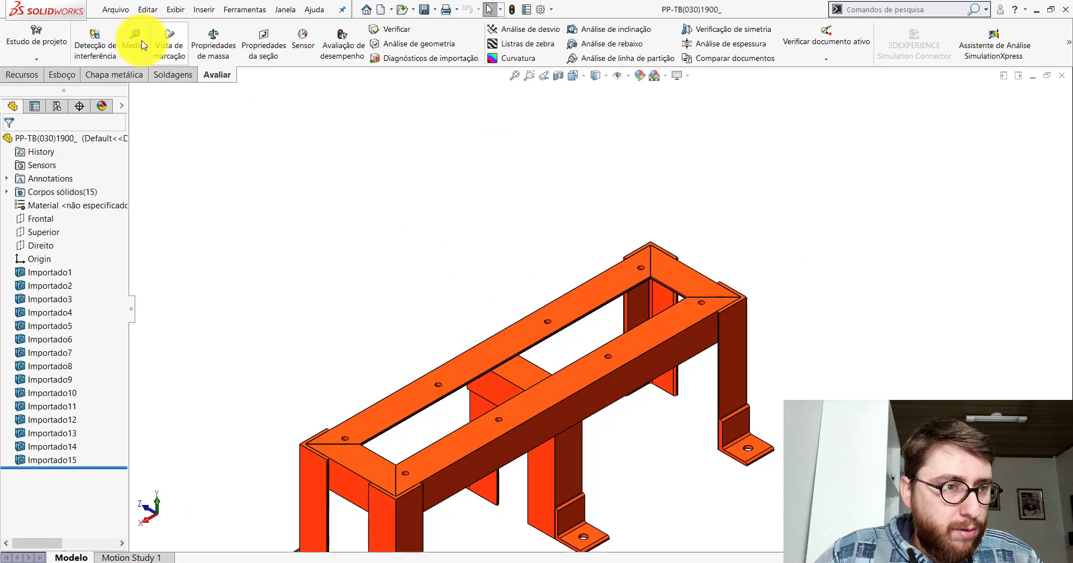
# - On the imported frame, measure from the first mounting hole to the far-end hole
pyautogui.click(135, 39)
pyautogui.scroll(-4, 655, 301)
pyautogui.click(598, 227)
pyautogui.scroll(5, 539, 304)
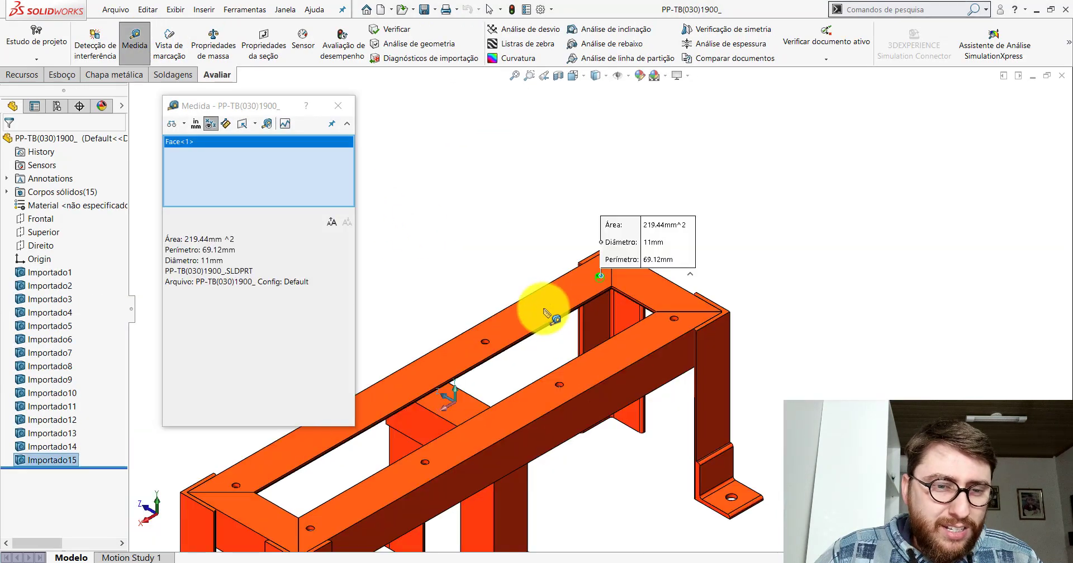
pyautogui.scroll(2, 491, 383)
pyautogui.scroll(-2, 523, 335)
pyautogui.scroll(-5, 499, 334)
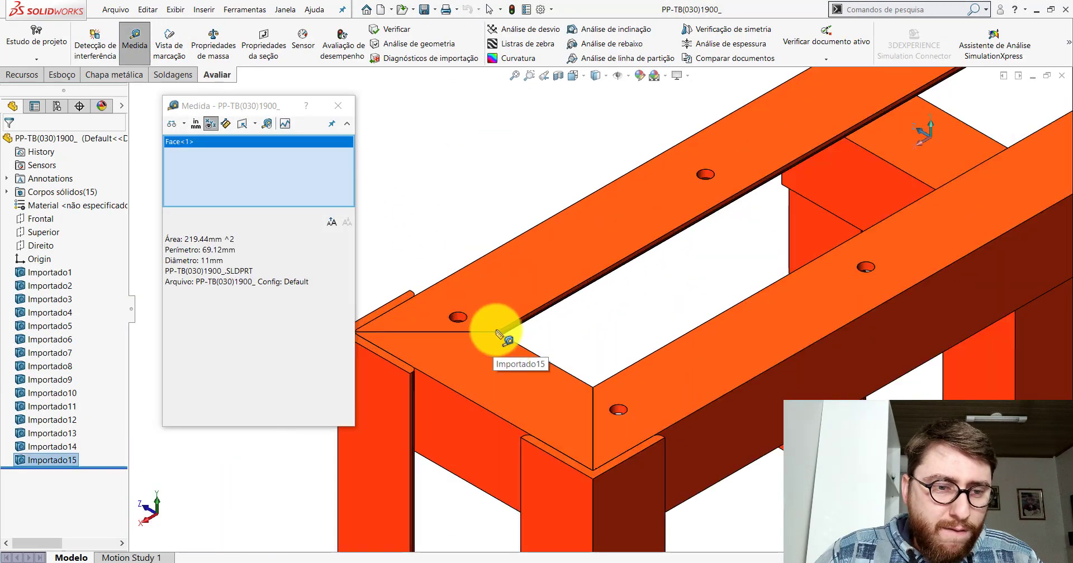
pyautogui.click(457, 318)
pyautogui.scroll(3, 581, 277)
pyautogui.scroll(2, 833, 287)
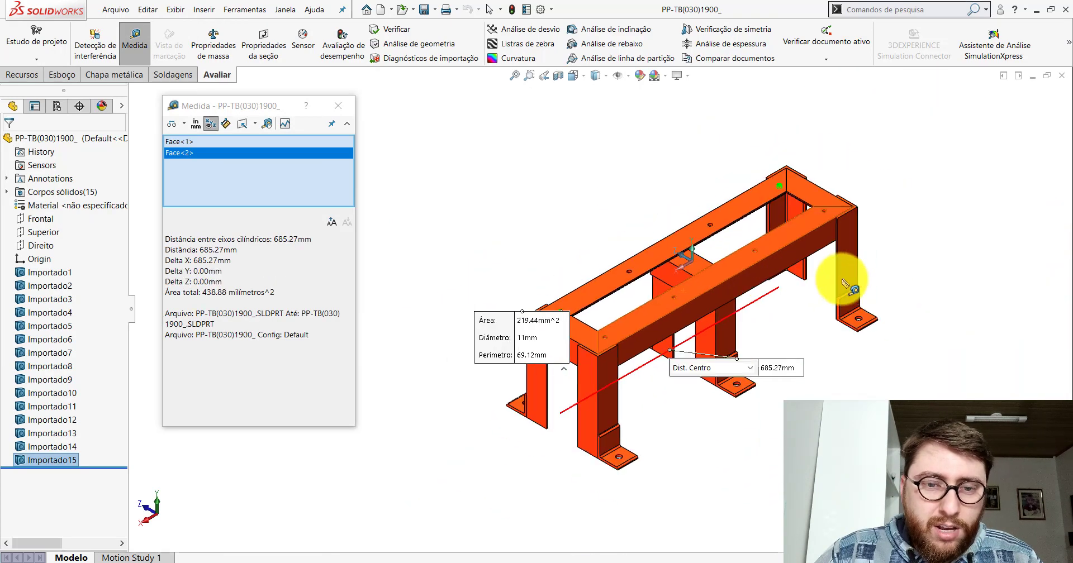
pyautogui.scroll(1, 726, 341)
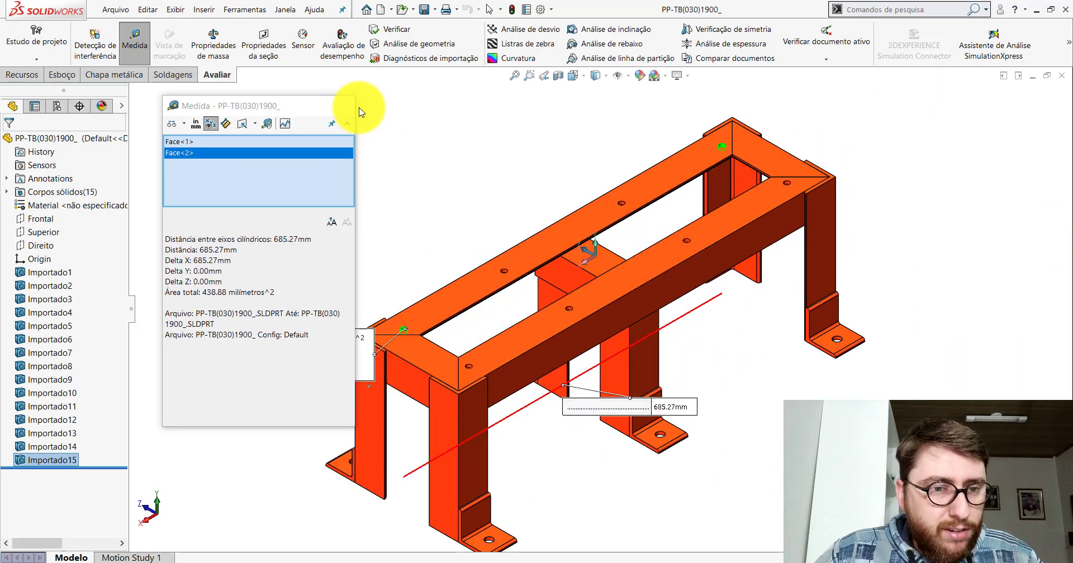
pyautogui.press('Escape')
# - In Esboço9, dimension the rectangle's long side to 685,27 mm
pyautogui.click(555, 506)
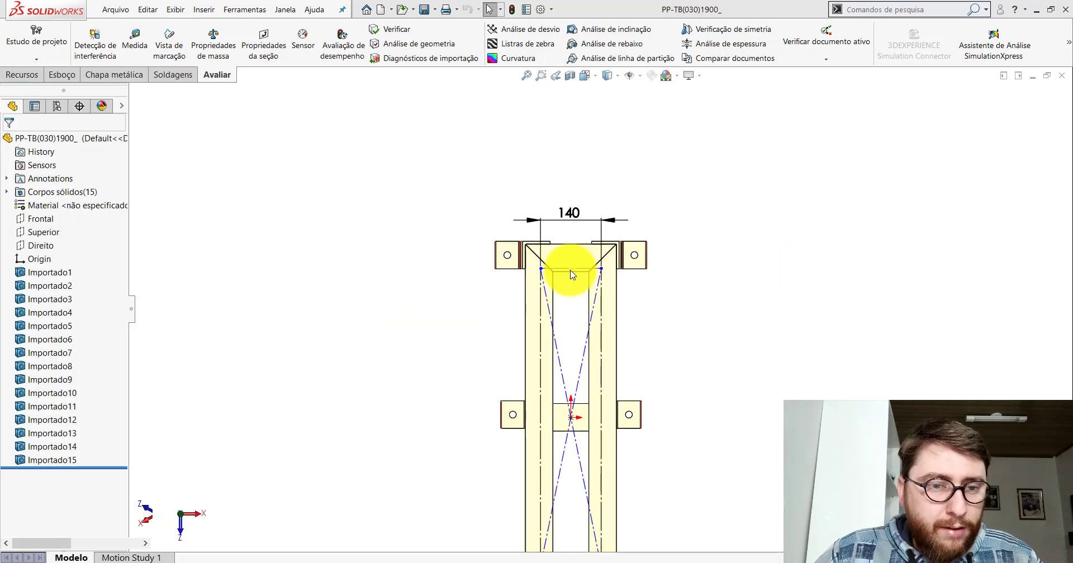
pyautogui.click(61, 74)
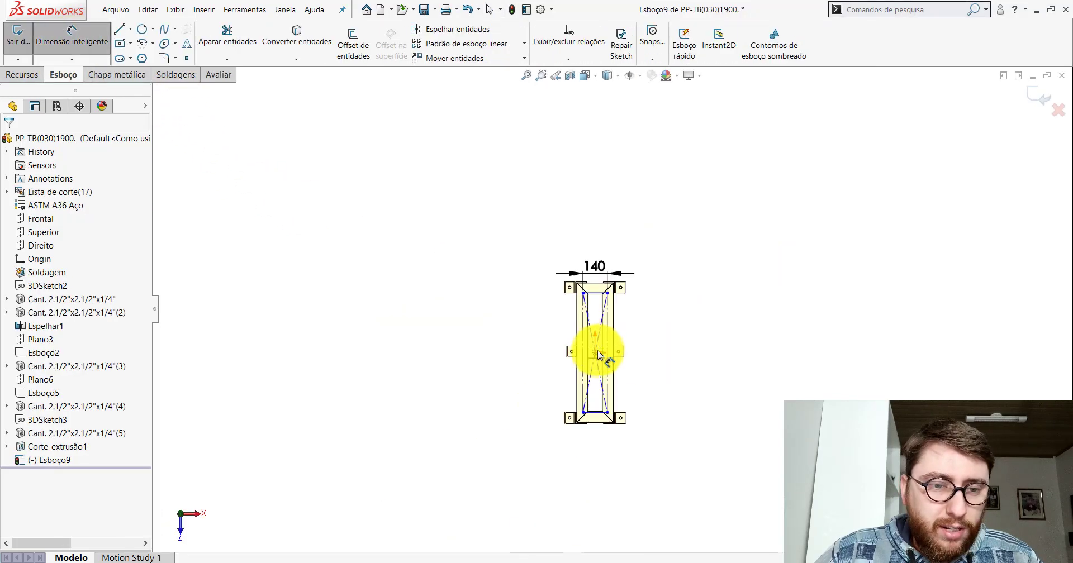
pyautogui.press('f')
pyautogui.click(565, 310)
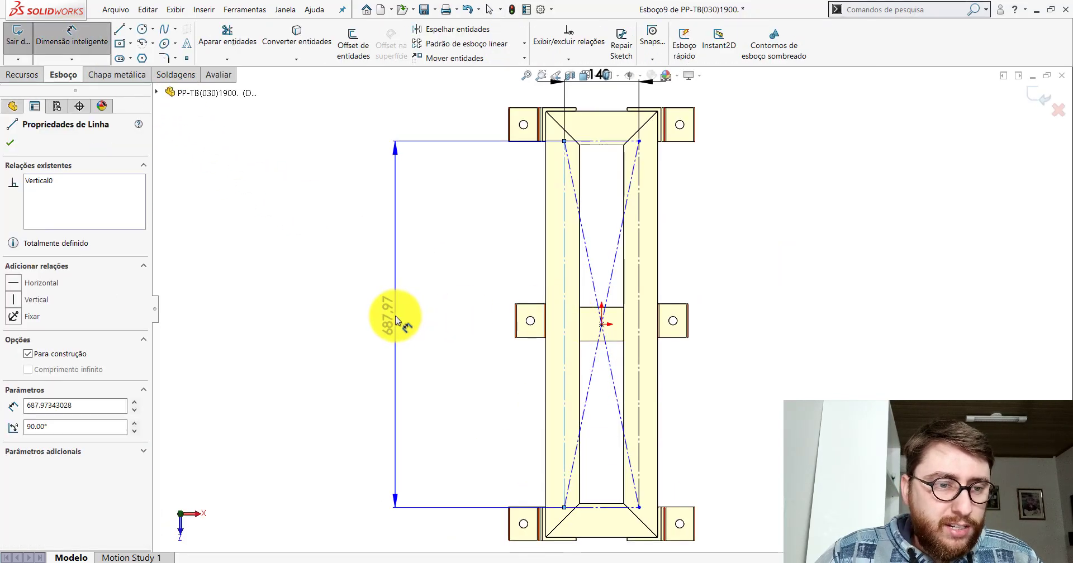
pyautogui.click(395, 317)
pyautogui.write('6')
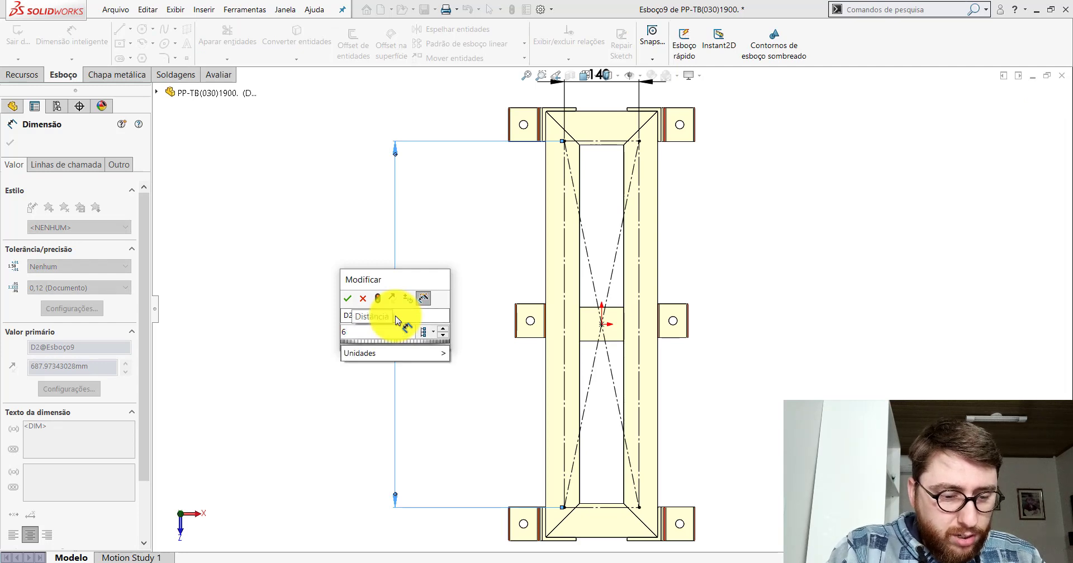
pyautogui.write('85,2')
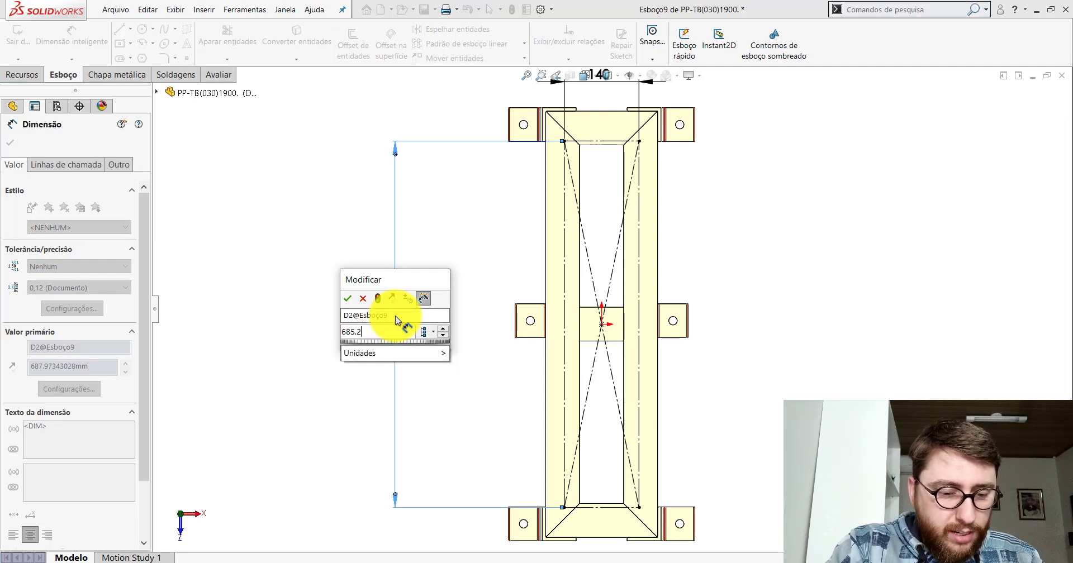
pyautogui.write('7')
pyautogui.press('Return')
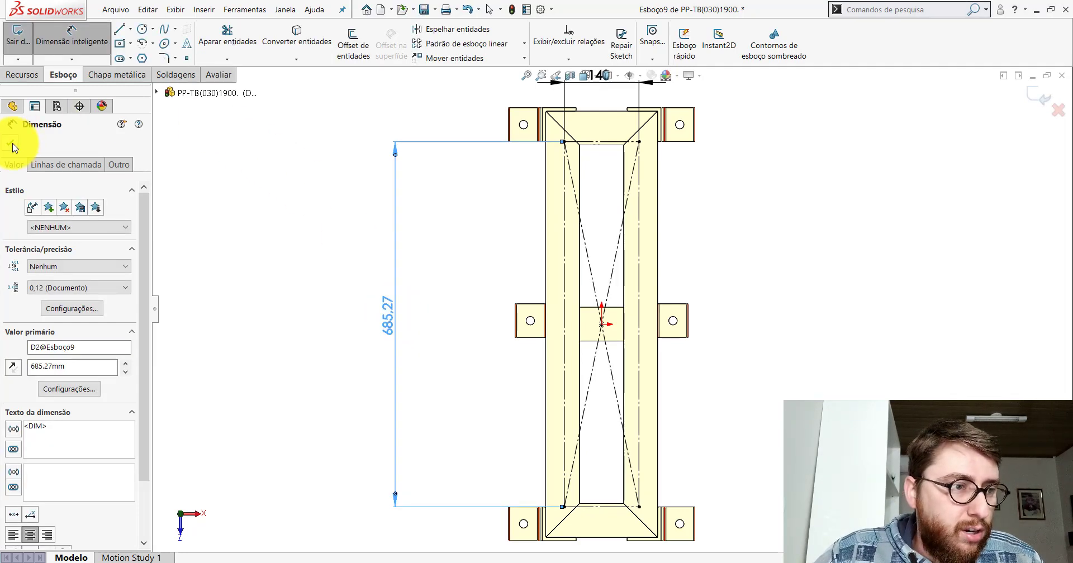
pyautogui.click(10, 142)
# - On the imported frame, measure 216 mm between neighbouring holes
pyautogui.click(398, 545)
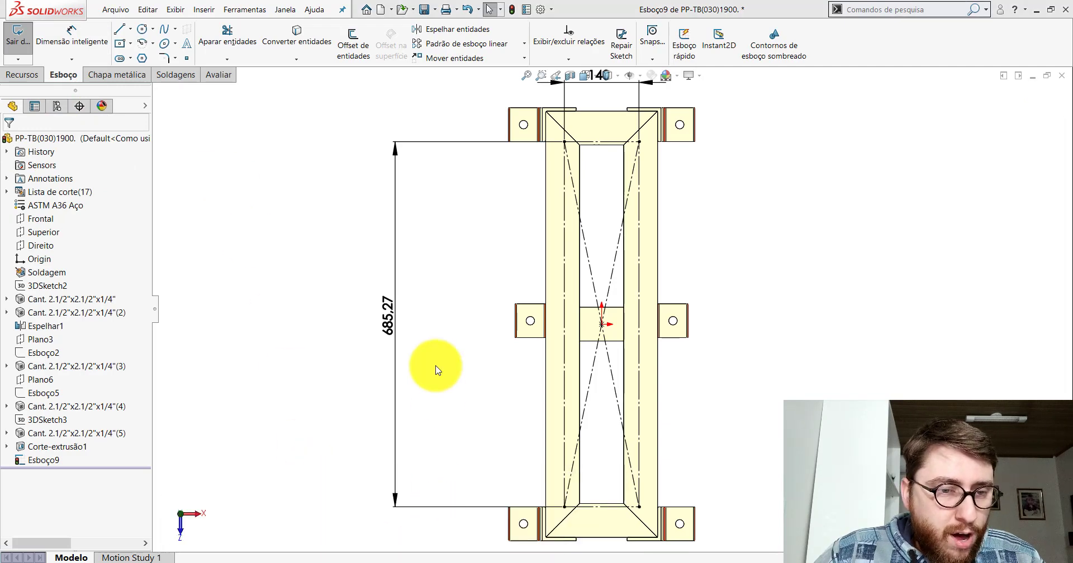
pyautogui.click(217, 74)
pyautogui.click(136, 39)
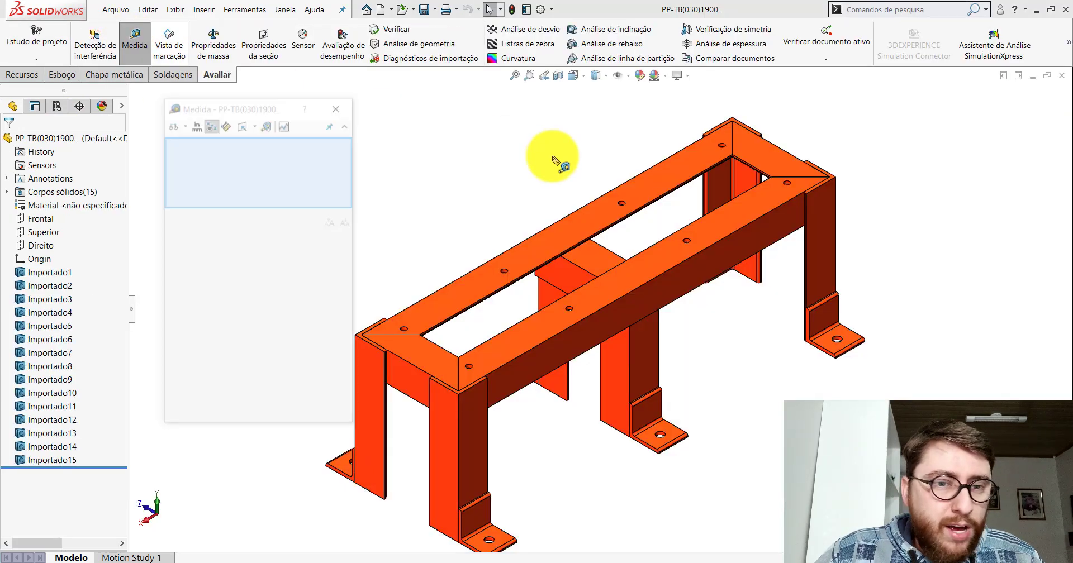
pyautogui.scroll(-3, 715, 190)
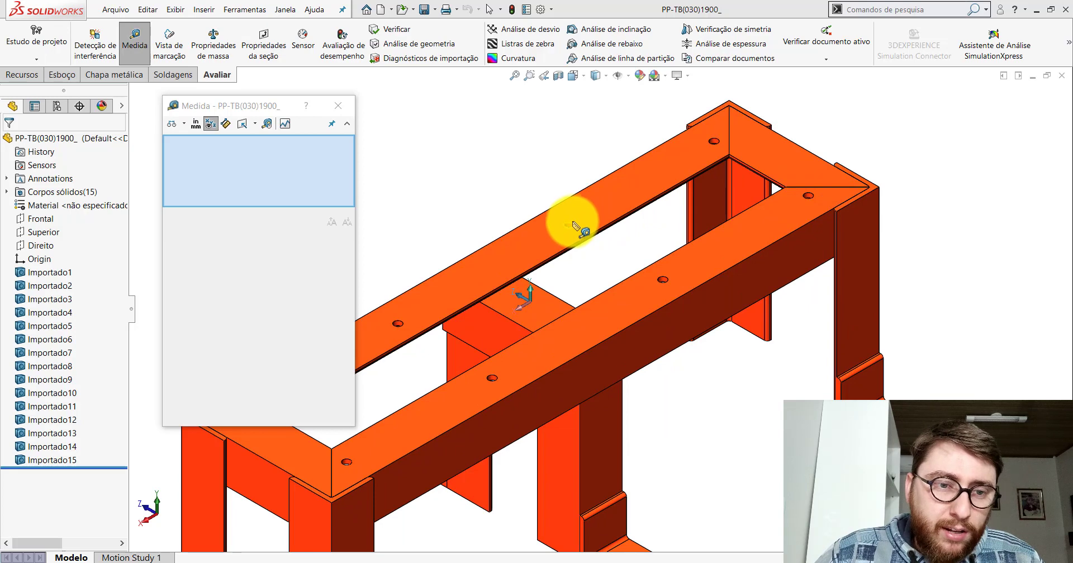
pyautogui.click(570, 224)
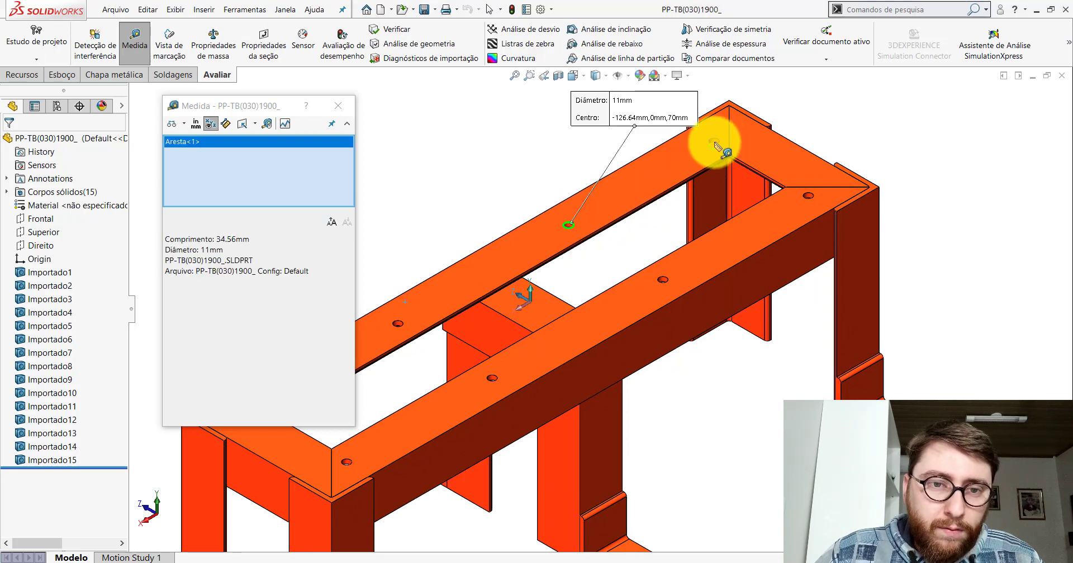
pyautogui.click(717, 145)
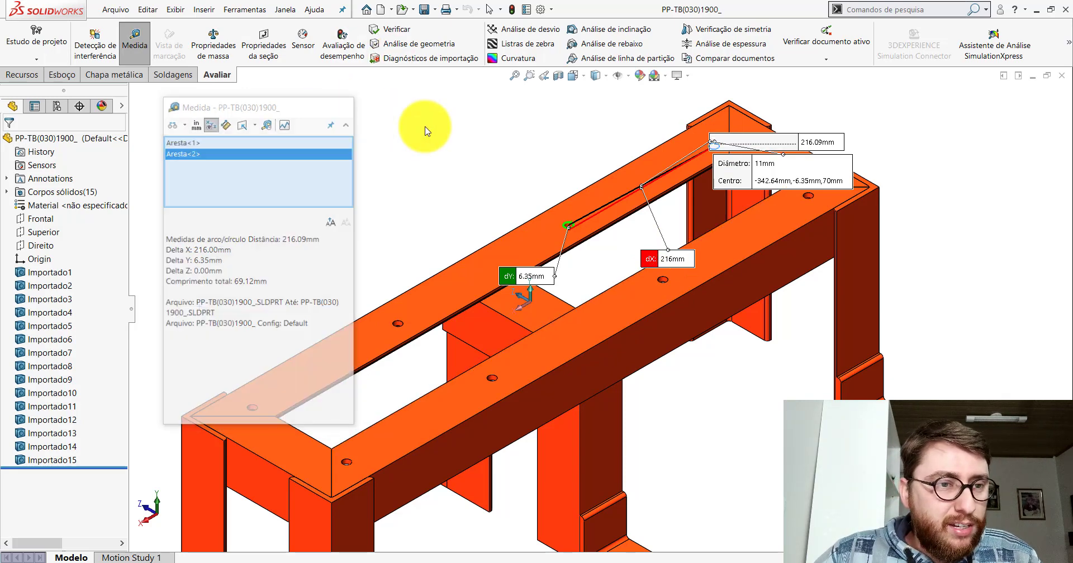
pyautogui.press('Escape')
pyautogui.click(648, 531)
# - Back in the weldment sketch, draw the upper-left hole circle at the top-left intersection
pyautogui.hotkey('ctrl', 'Tab')
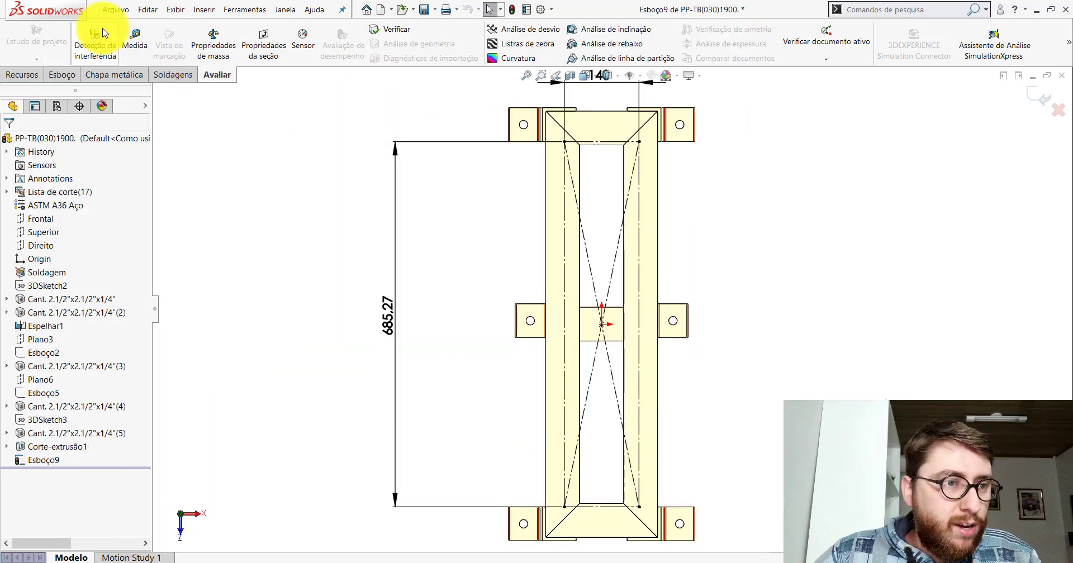
pyautogui.click(63, 74)
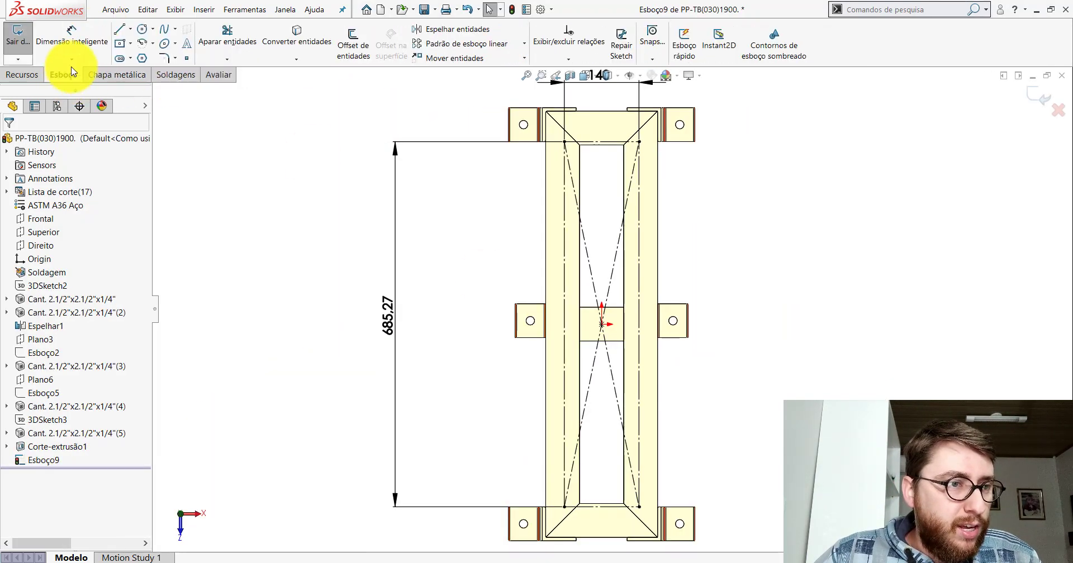
pyautogui.click(141, 29)
pyautogui.scroll(6, 613, 148)
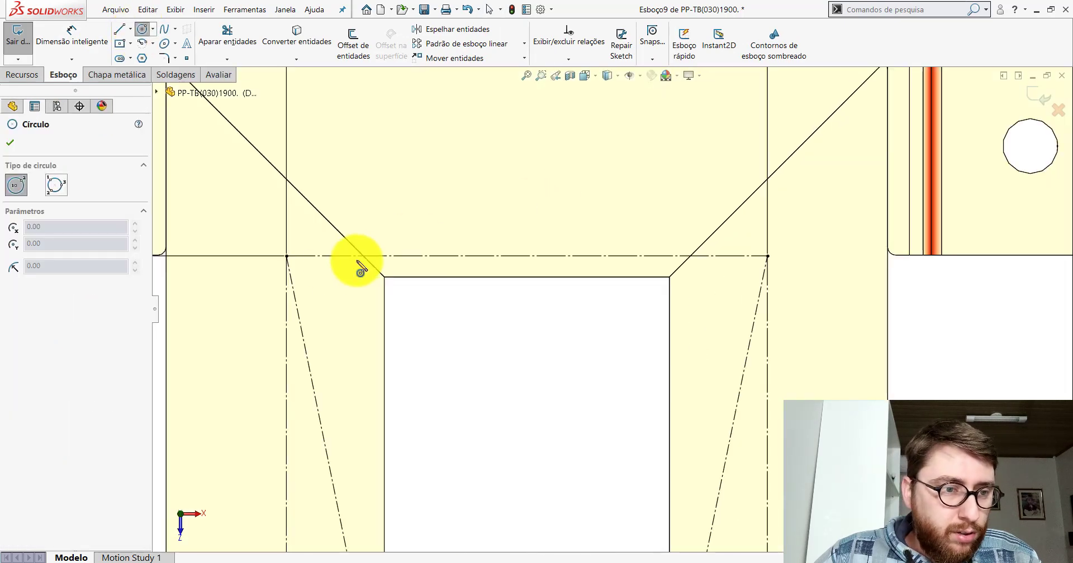
pyautogui.click(287, 256)
pyautogui.click(303, 274)
pyautogui.scroll(-3, 614, 290)
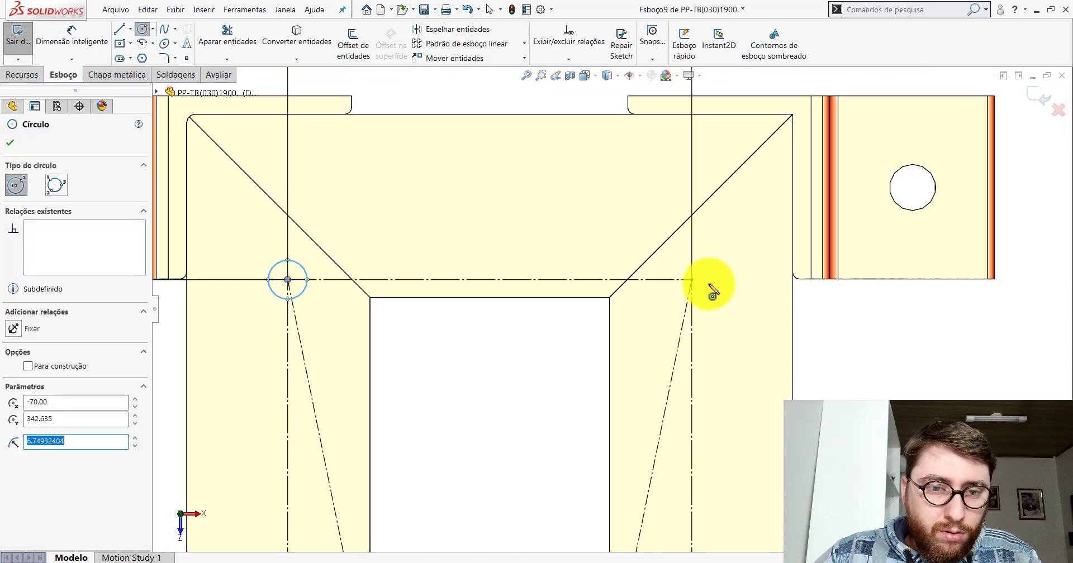
pyautogui.scroll(3, 692, 285)
# - Draw the upper-right hole circle and a lower pair on the vertical centrelines
pyautogui.click(684, 279)
pyautogui.click(695, 277)
pyautogui.click(697, 291)
pyautogui.scroll(-3, 643, 335)
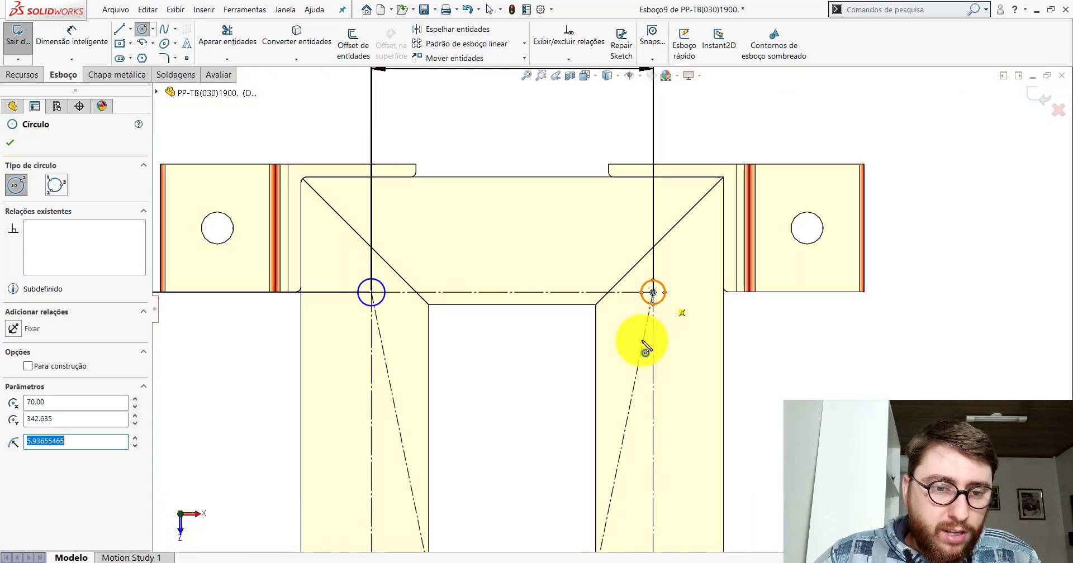
pyautogui.moveTo(622, 447); pyautogui.dragTo(631, 438)
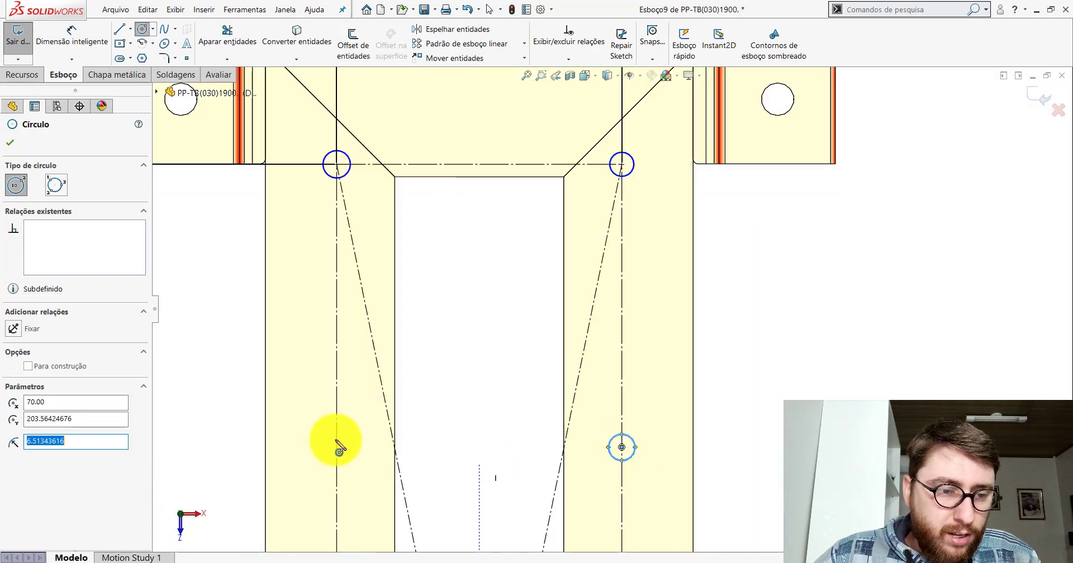
pyautogui.moveTo(336, 434); pyautogui.dragTo(347, 438)
pyautogui.press('Escape')
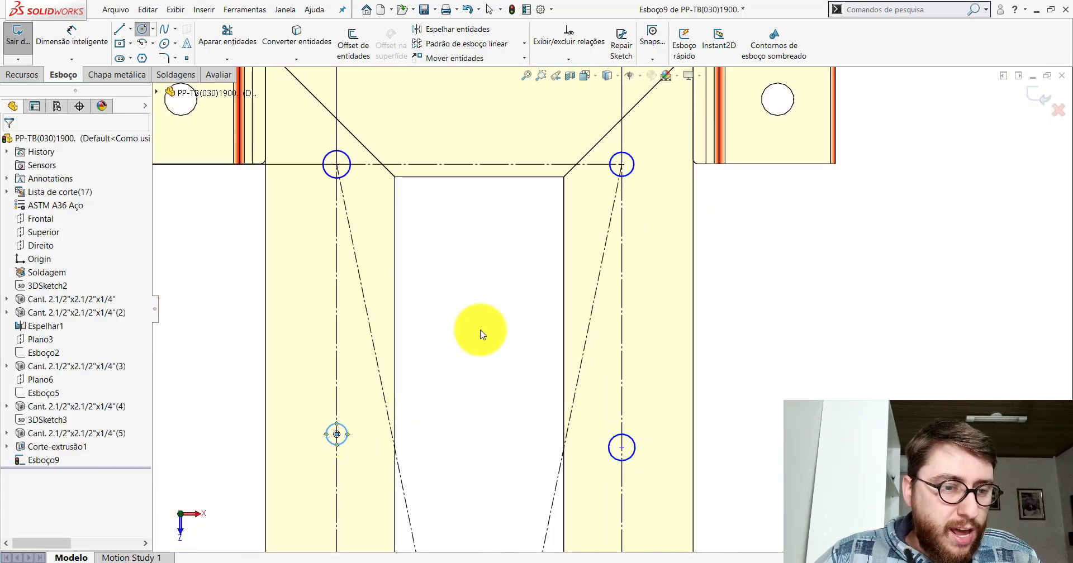
# - Add an Equal relation so all four hole circles are the same size
pyautogui.scroll(-1, 533, 319)
pyautogui.scroll(-1, 566, 289)
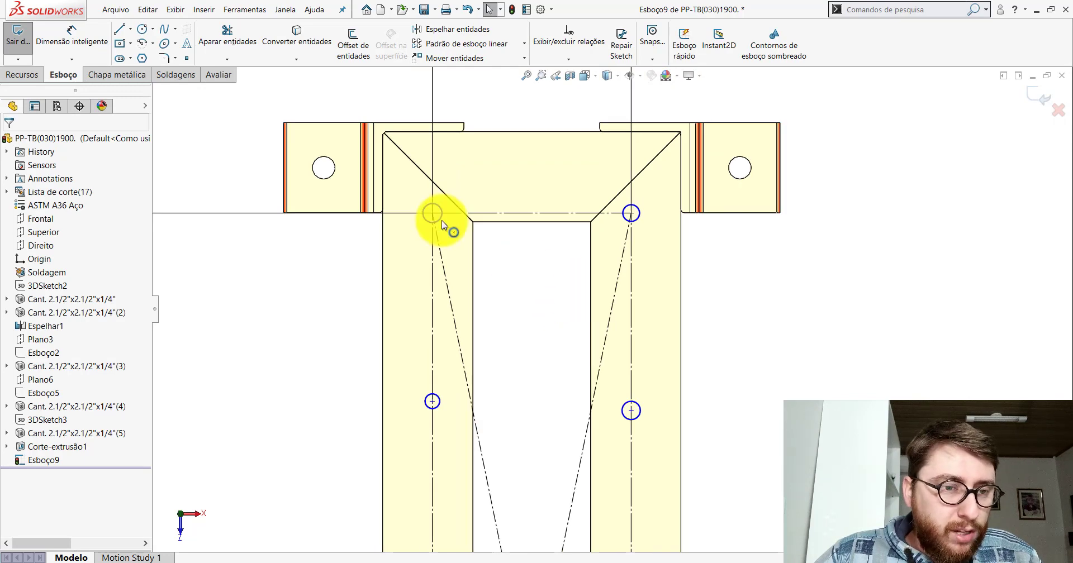
pyautogui.click(427, 220)
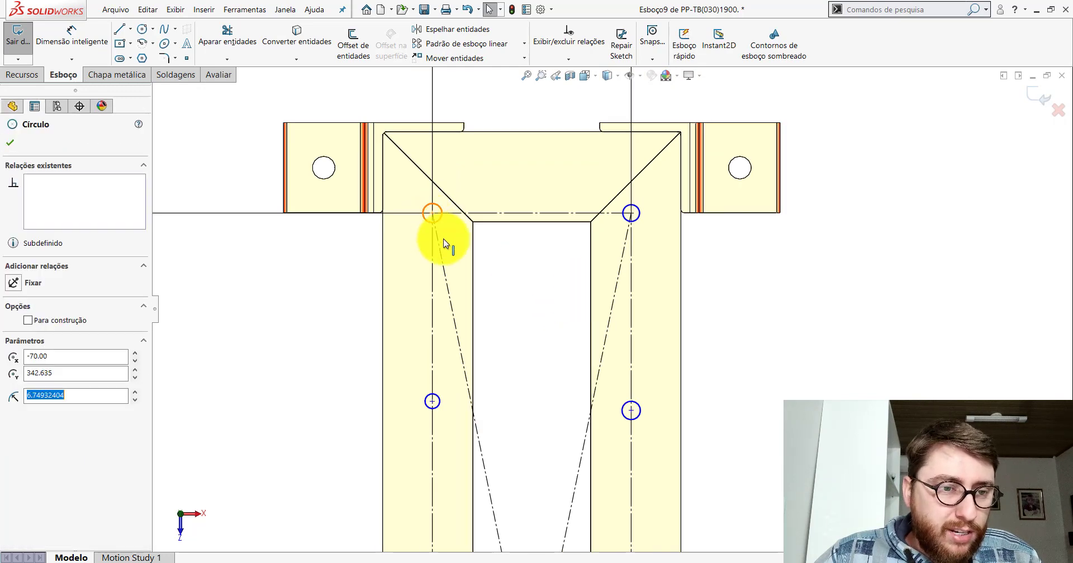
pyautogui.keyDown('ctrl'); pyautogui.click(639, 215); pyautogui.keyUp('ctrl')
pyautogui.keyDown('ctrl'); pyautogui.click(439, 402); pyautogui.keyUp('ctrl')
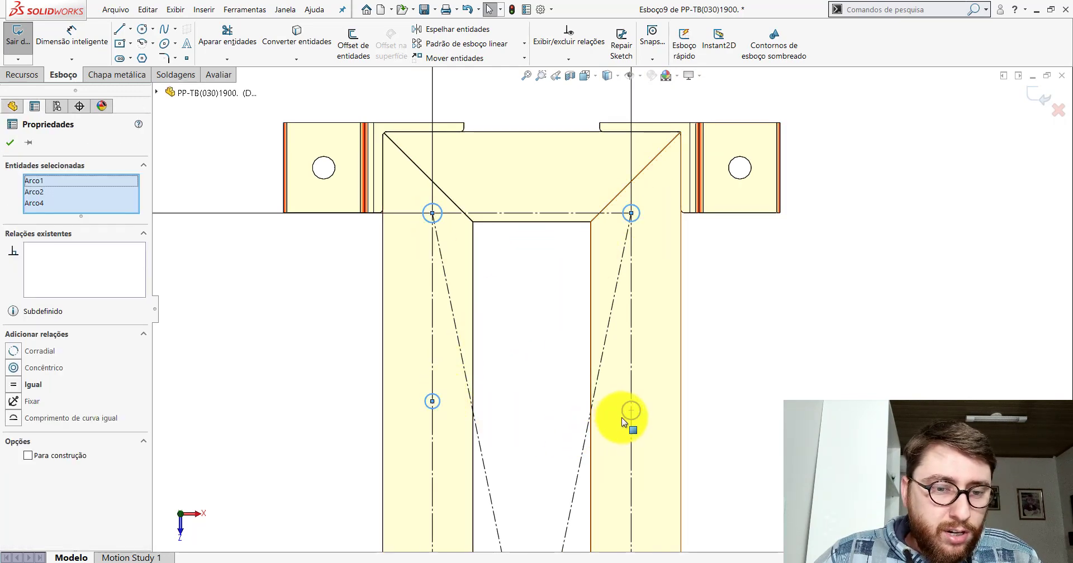
pyautogui.keyDown('ctrl'); pyautogui.click(623, 417); pyautogui.keyUp('ctrl')
pyautogui.click(20, 397)
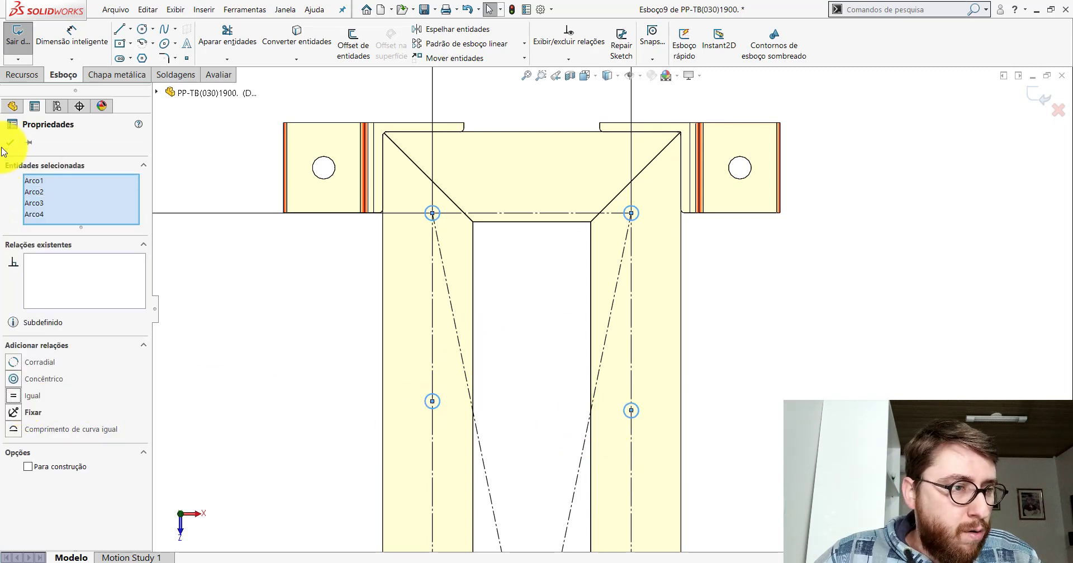
pyautogui.click(10, 142)
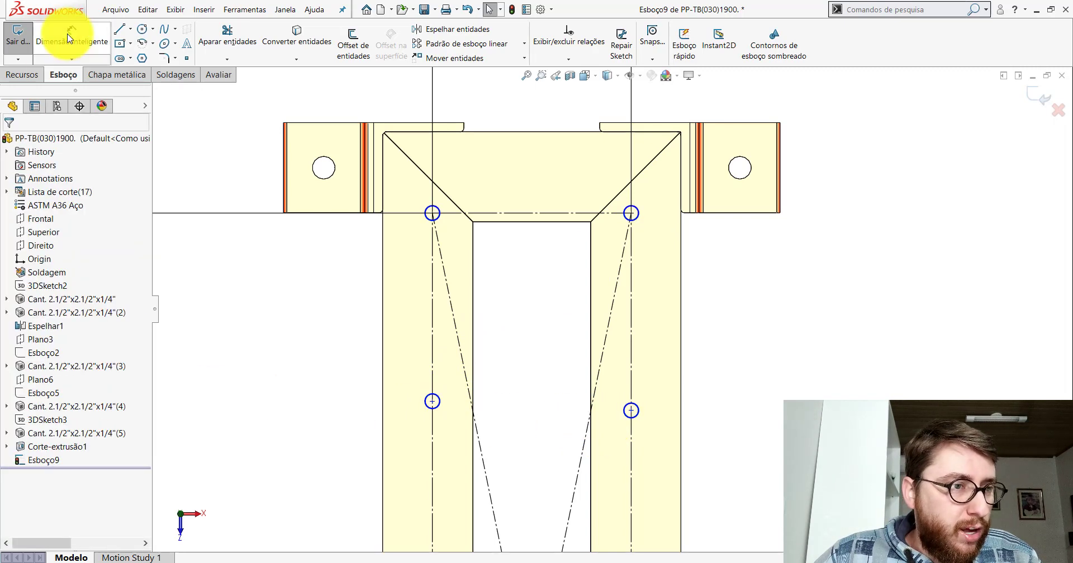
# - Dimension the hole diameter to 11 and make the two lower centres Horizontal
pyautogui.click(638, 208)
pyautogui.click(727, 273)
pyautogui.write('11')
pyautogui.press('Return')
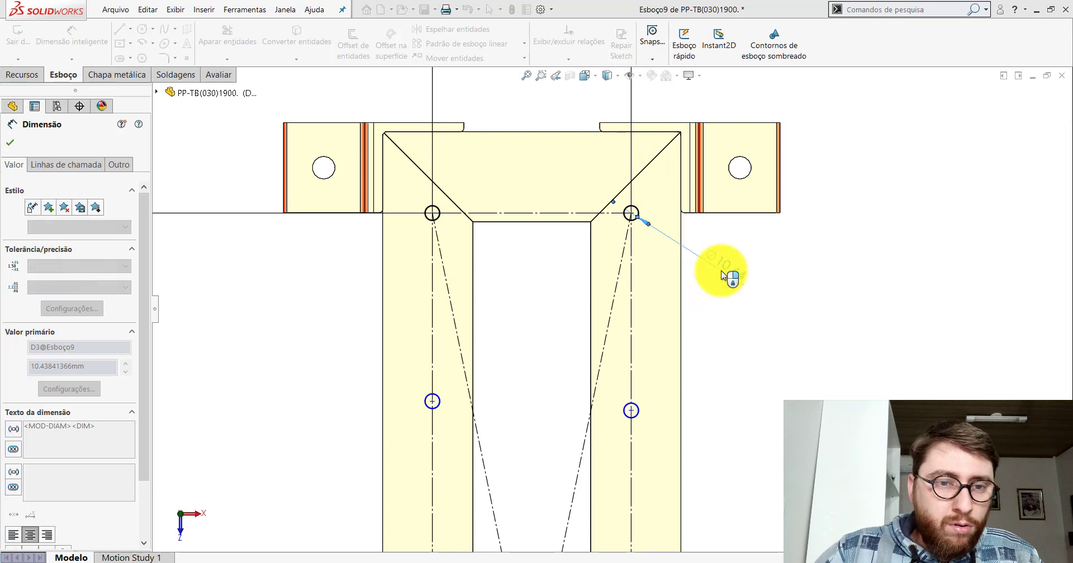
pyautogui.press('Escape')
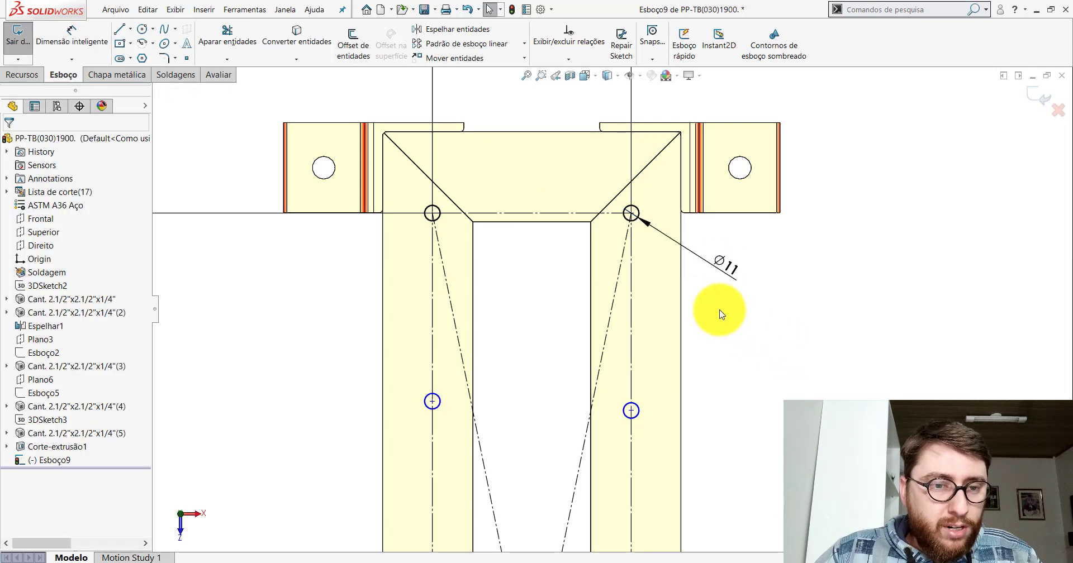
pyautogui.click(434, 402)
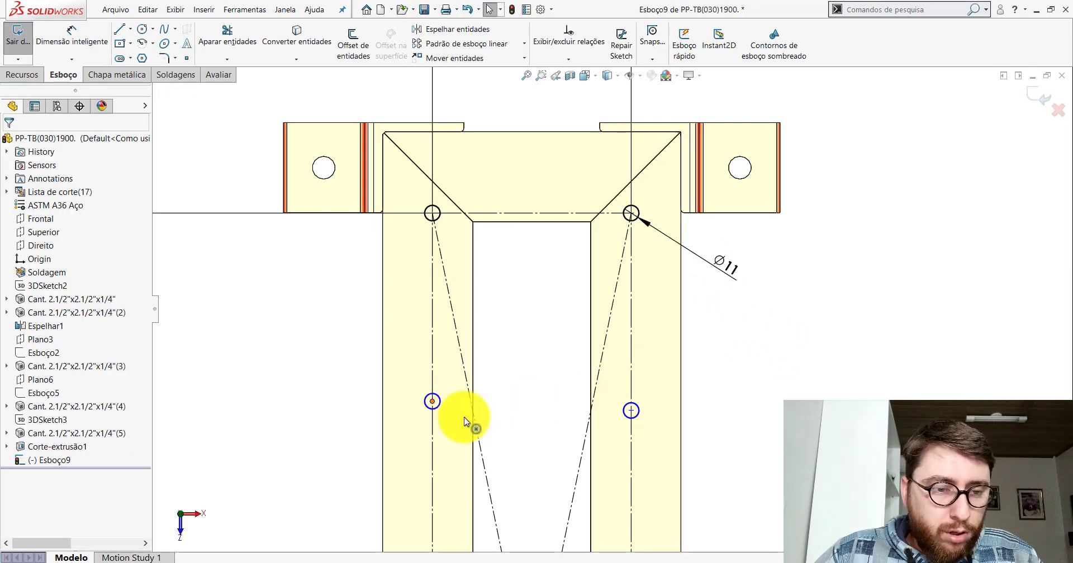
pyautogui.keyDown('ctrl'); pyautogui.click(631, 411); pyautogui.keyUp('ctrl')
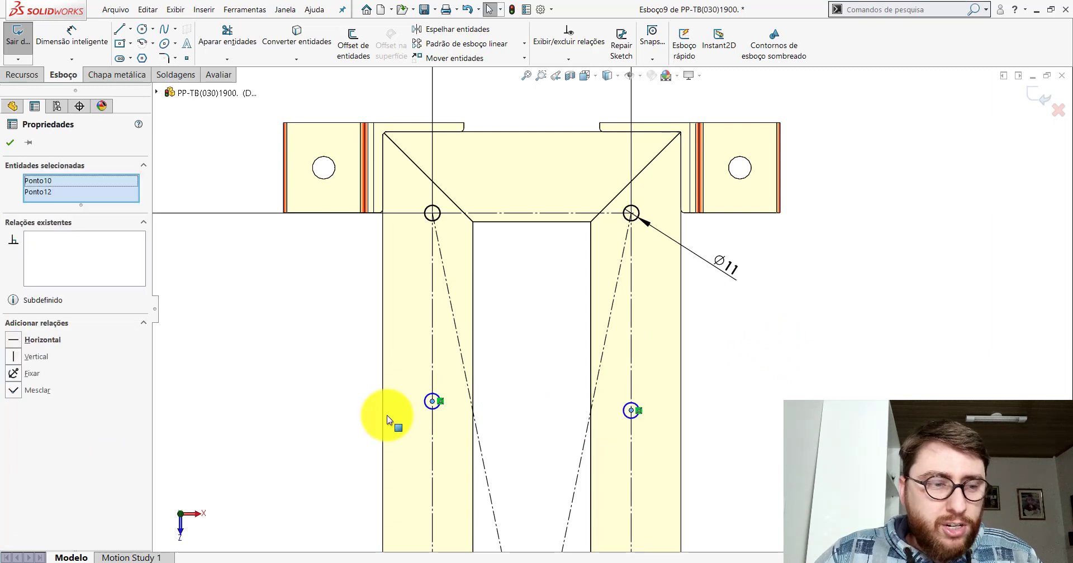
pyautogui.click(10, 142)
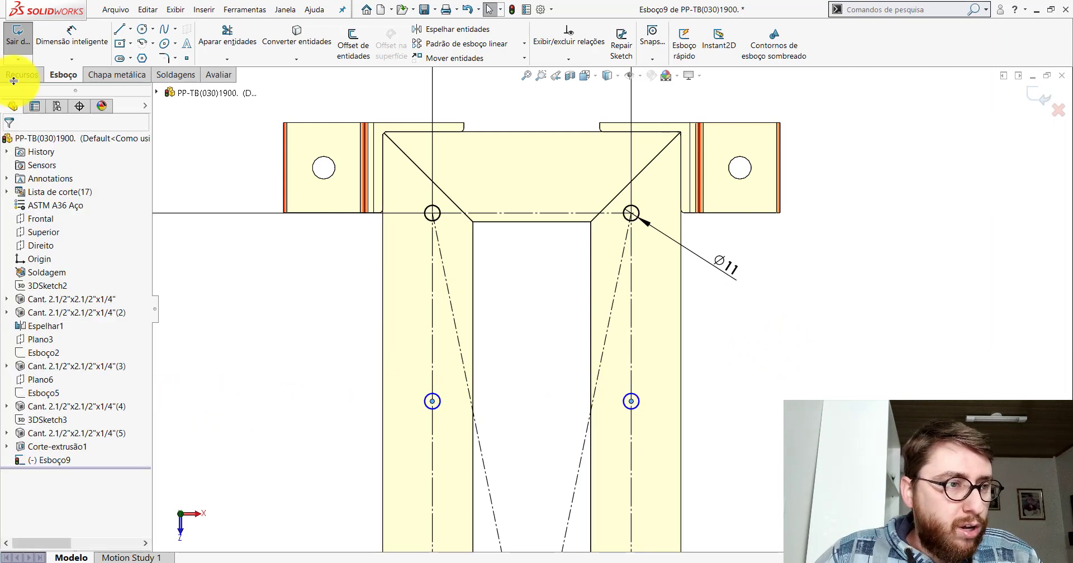
# - Dimension the vertical spacing between upper and lower hole centres to 216
pyautogui.click(72, 34)
pyautogui.click(432, 213)
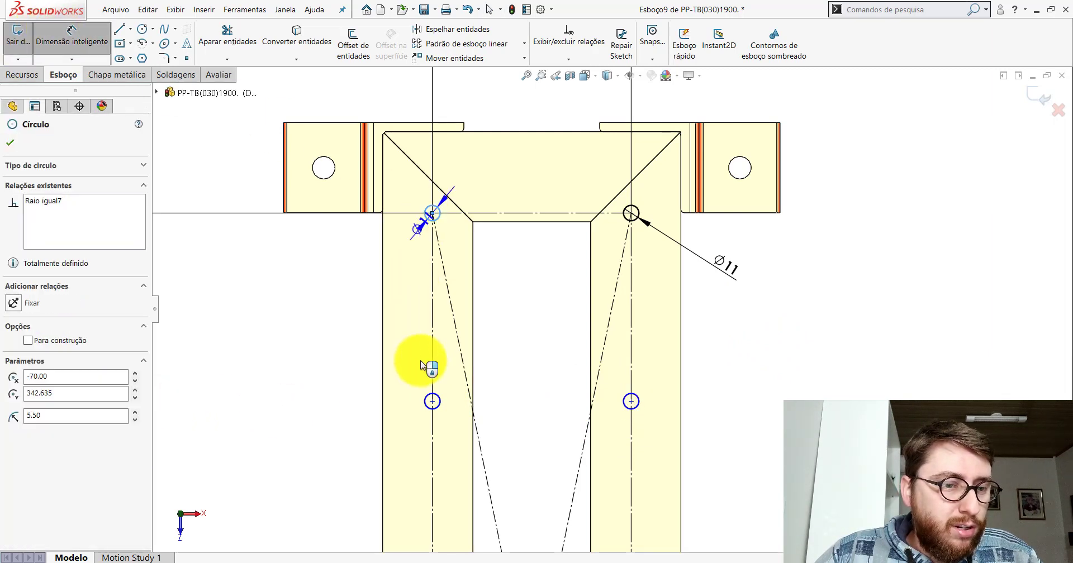
pyautogui.click(432, 401)
pyautogui.click(286, 339)
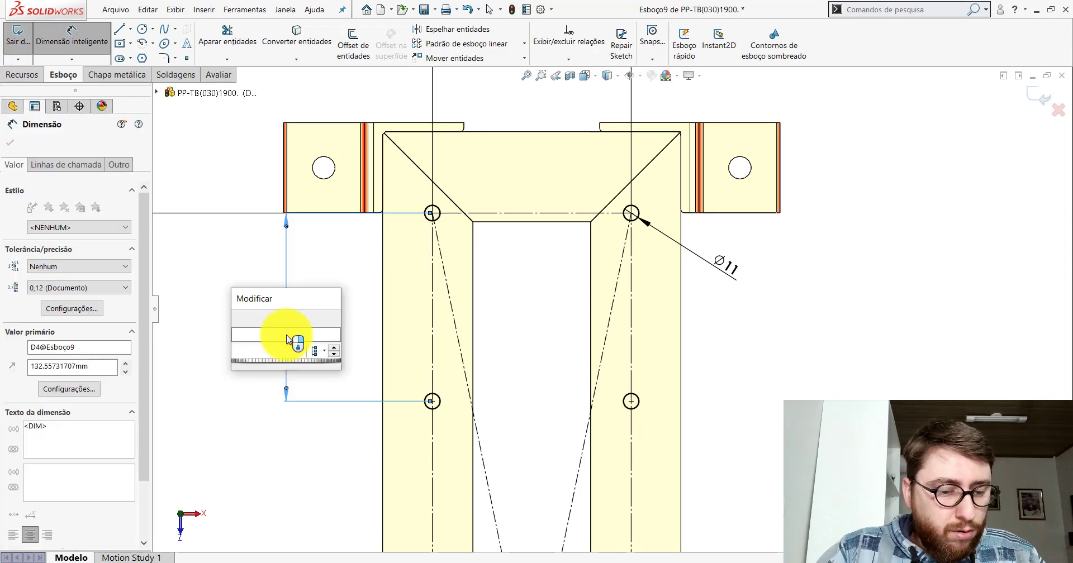
pyautogui.write('216')
pyautogui.press('Return')
pyautogui.scroll(2, 657, 344)
pyautogui.scroll(2, 656, 343)
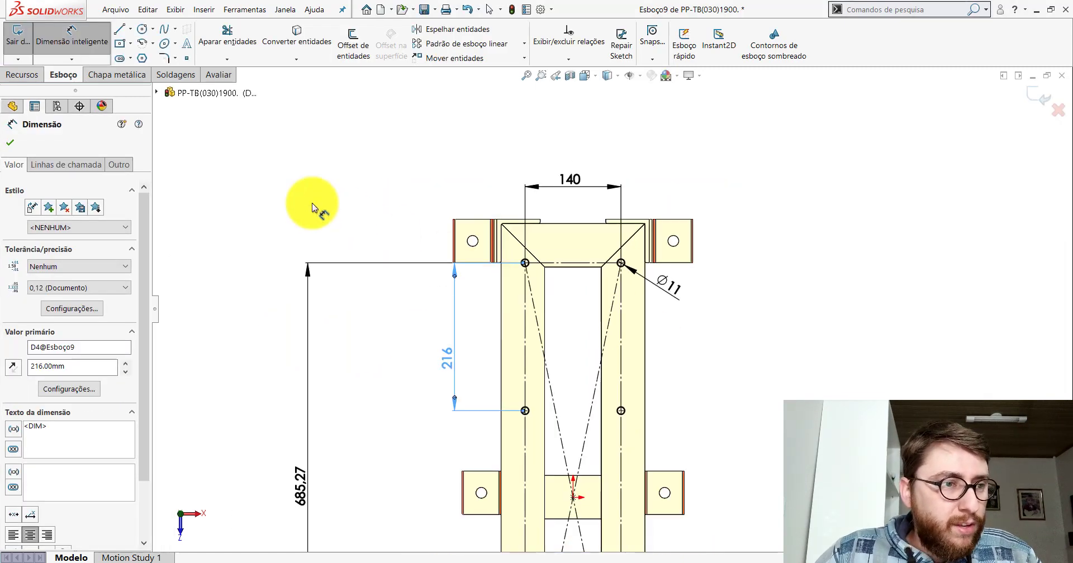
pyautogui.press('Escape')
pyautogui.click(130, 29)
# - Draw a horizontal centreline across the lower cross member
pyautogui.scroll(2, 587, 335)
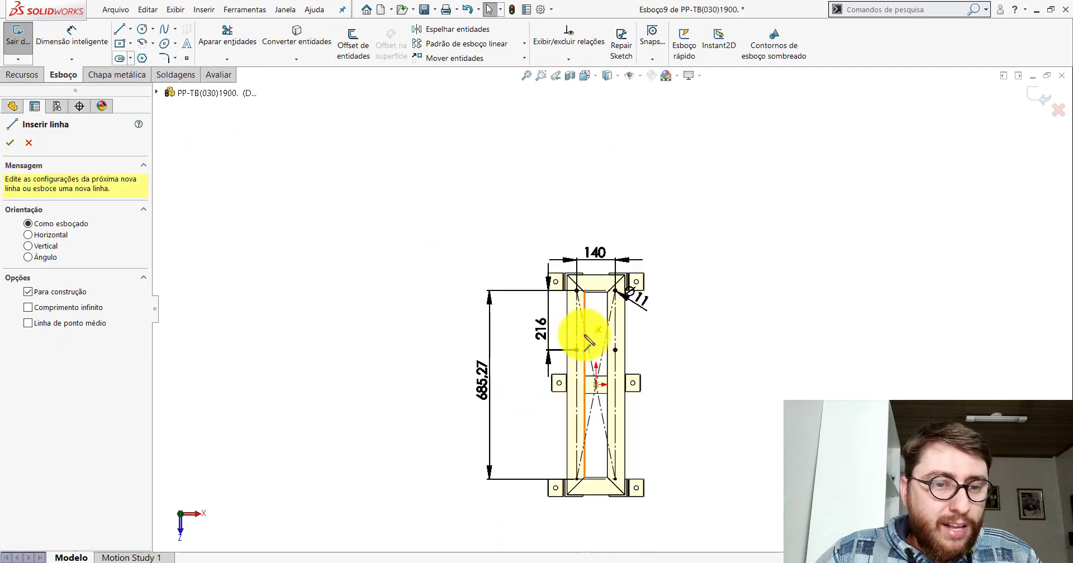
pyautogui.scroll(-2, 589, 355)
pyautogui.scroll(-2, 599, 376)
pyautogui.scroll(-2, 599, 376)
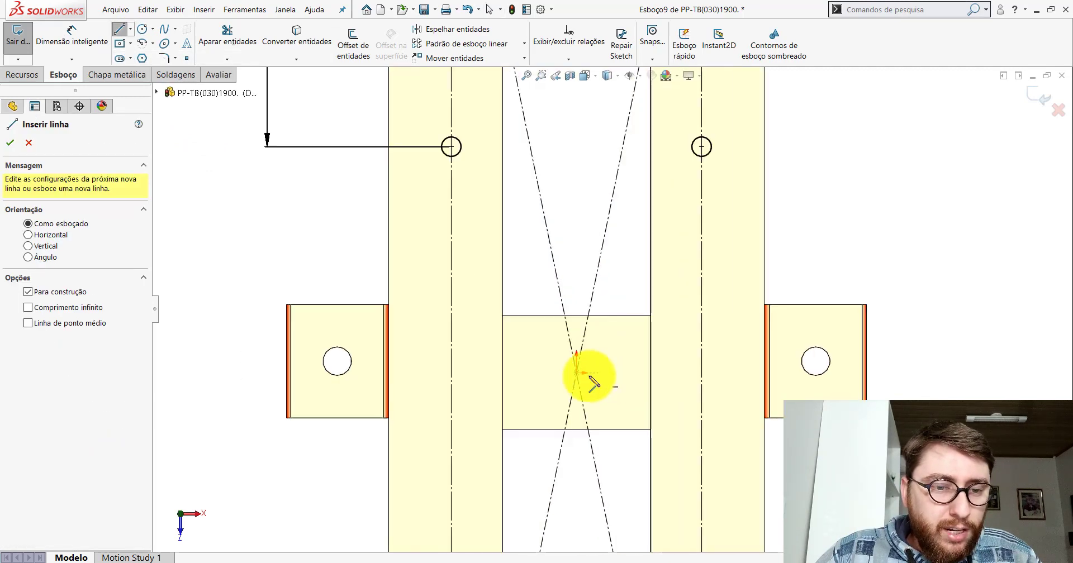
pyautogui.scroll(-2, 587, 378)
pyautogui.click(501, 369)
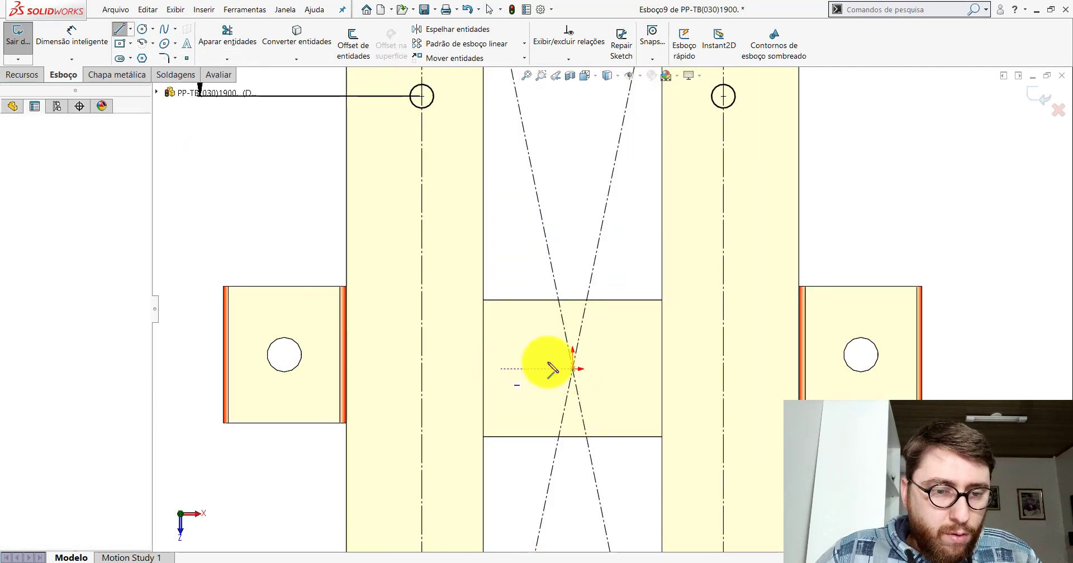
pyautogui.click(644, 370)
pyautogui.press('Escape')
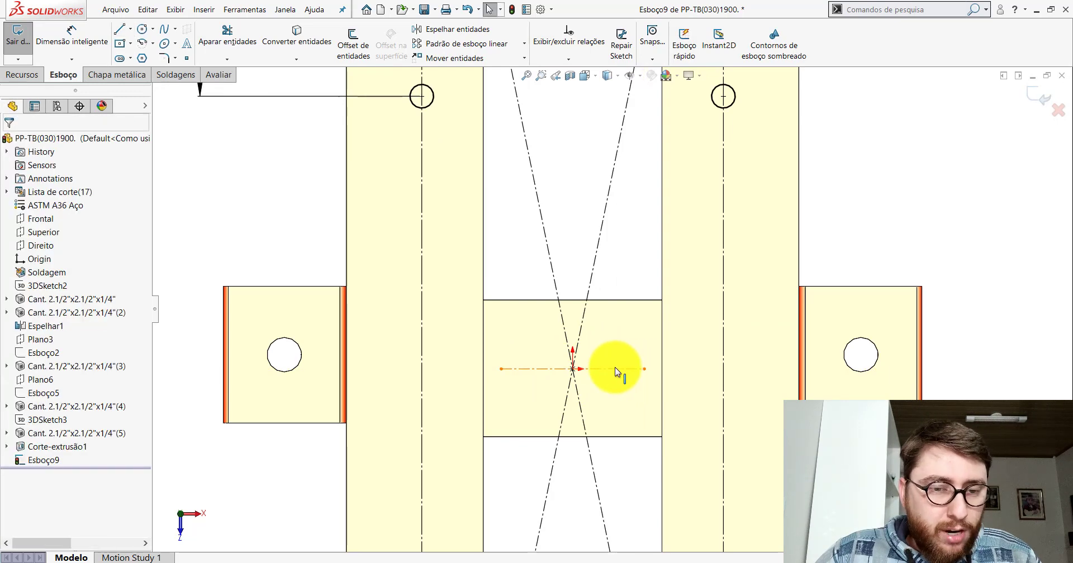
# - Centre the line on the diagonals' crossing with a Midpoint relation and stretch it leftward
pyautogui.click(606, 369)
pyautogui.scroll(-3, 593, 370)
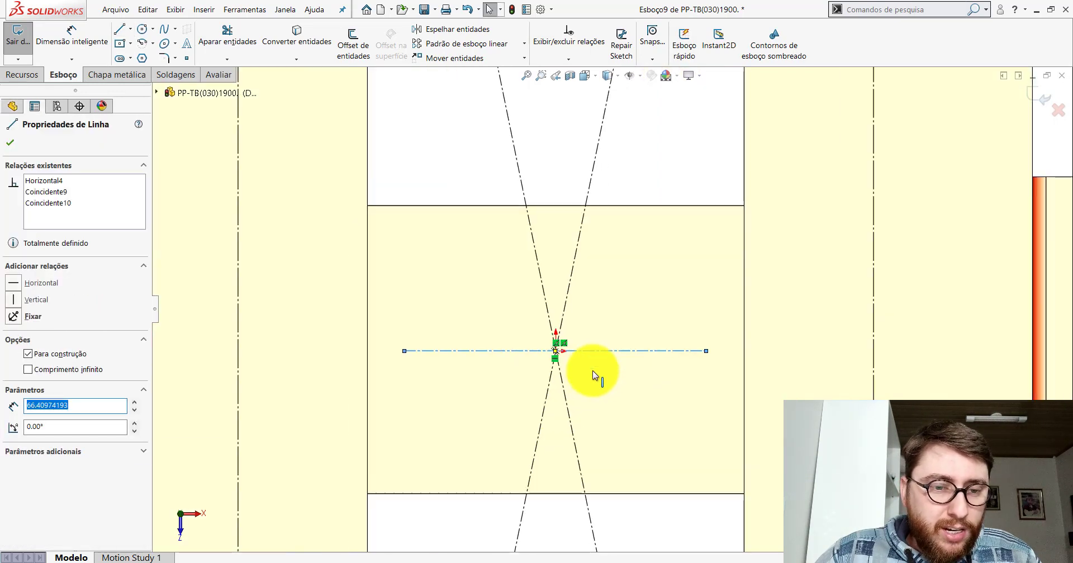
pyautogui.click(557, 351)
pyautogui.keyDown('ctrl'); pyautogui.click(485, 352); pyautogui.keyUp('ctrl')
pyautogui.click(14, 340)
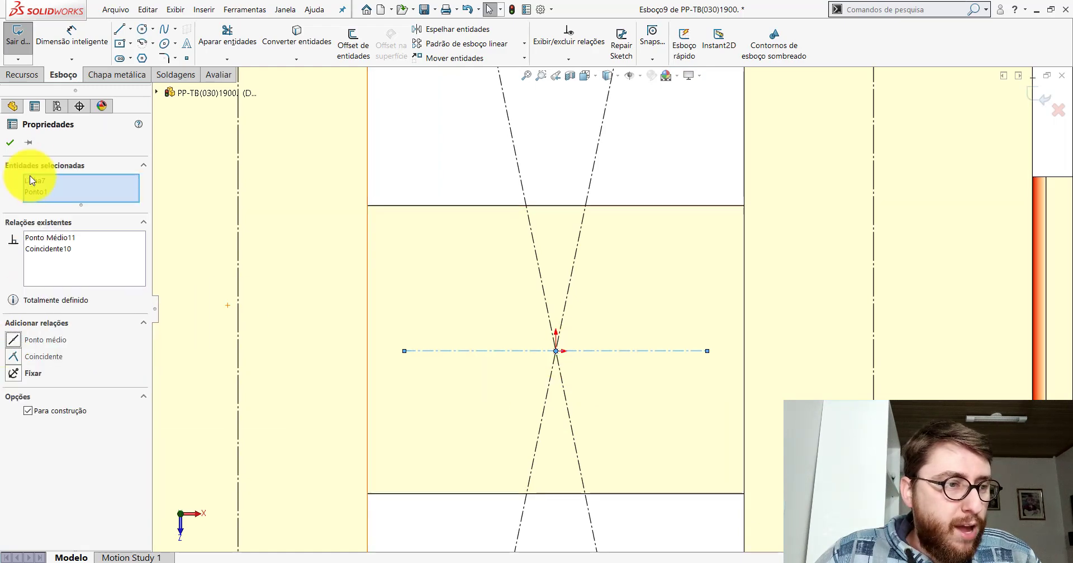
pyautogui.click(16, 143)
pyautogui.moveTo(405, 351); pyautogui.dragTo(370, 352)
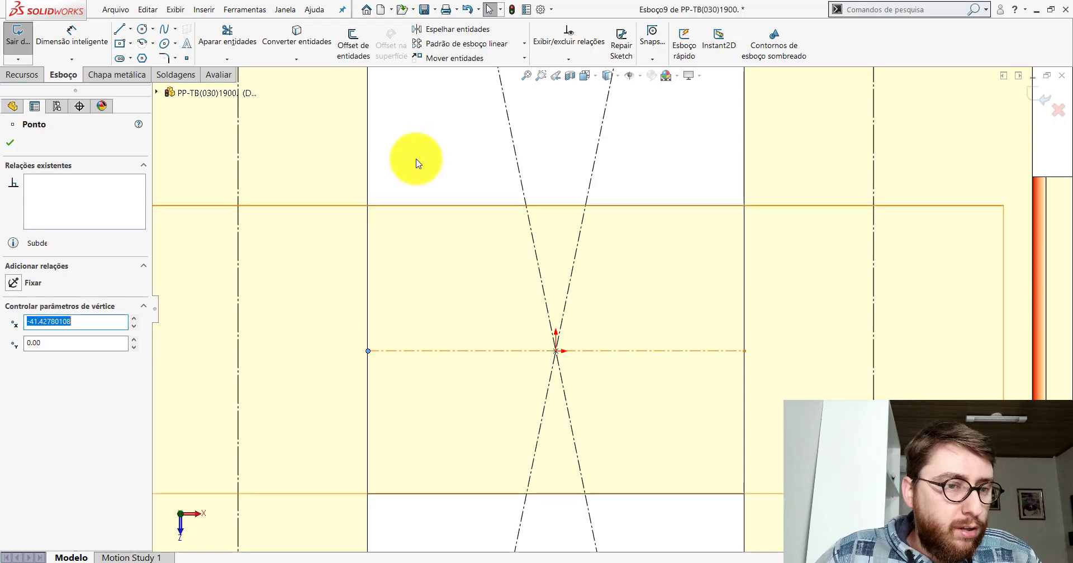
pyautogui.press('Escape')
# - Make the line's left endpoint Coincident with the cross member's vertical edge
pyautogui.scroll(-2, 404, 351)
pyautogui.click(369, 348)
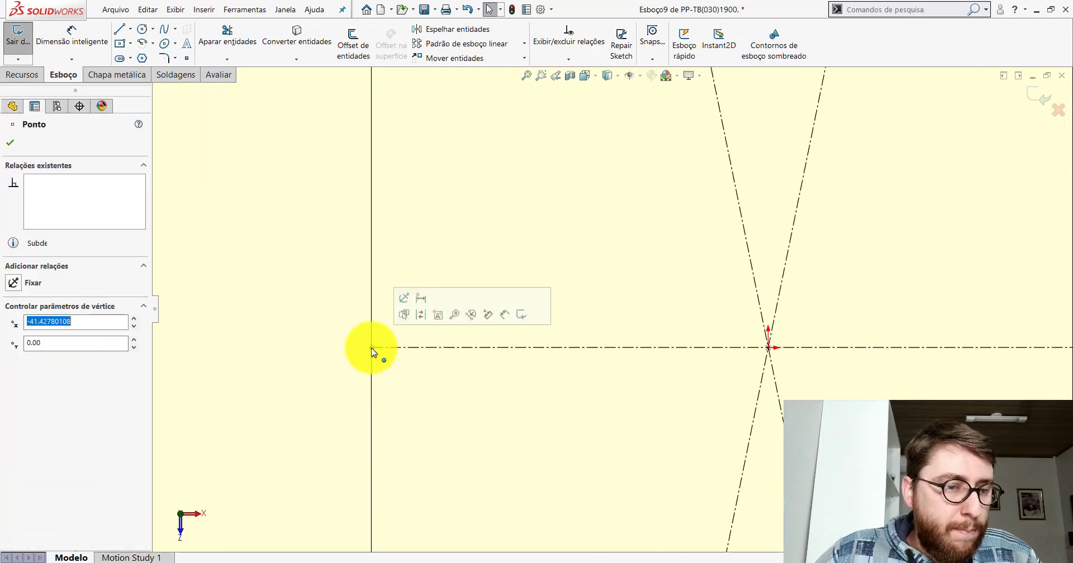
pyautogui.keyDown('ctrl'); pyautogui.click(370, 328); pyautogui.keyUp('ctrl')
pyautogui.click(13, 351)
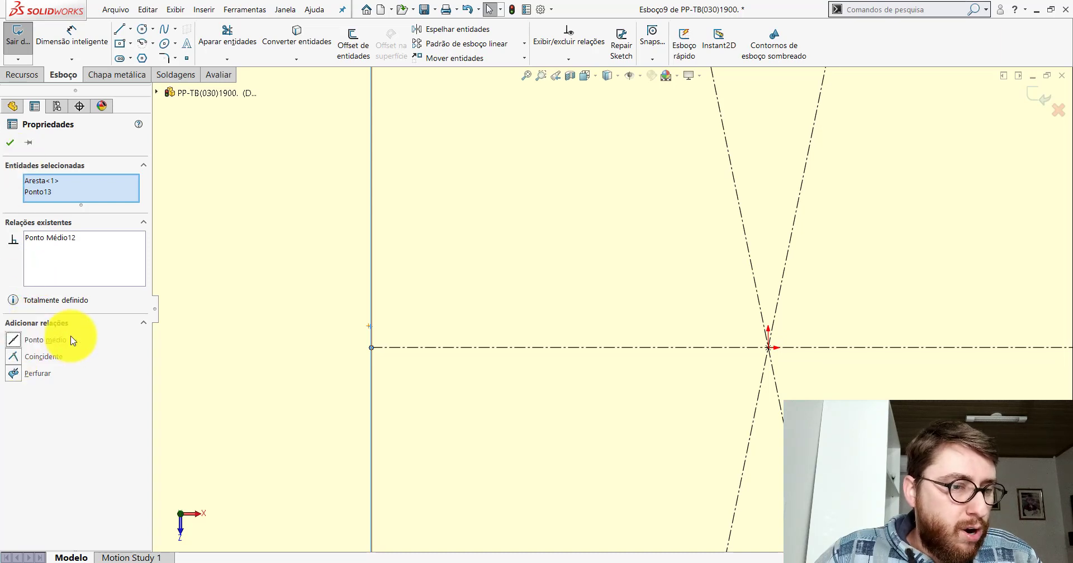
pyautogui.click(10, 142)
pyautogui.scroll(2, 438, 278)
pyautogui.scroll(2, 575, 297)
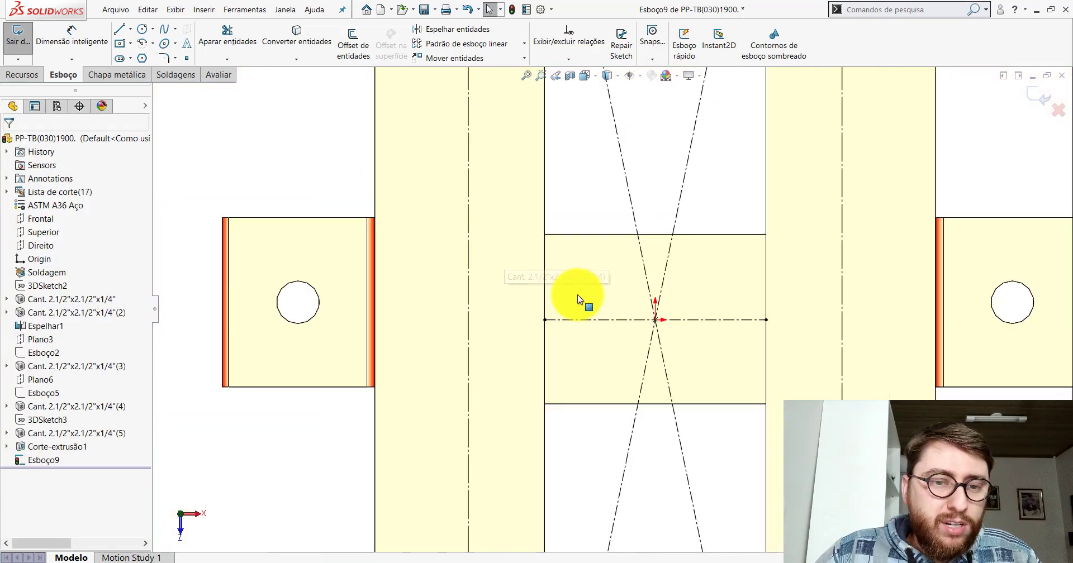
pyautogui.scroll(2, 597, 304)
pyautogui.scroll(2, 644, 280)
pyautogui.scroll(2, 648, 254)
pyautogui.scroll(-2, 642, 251)
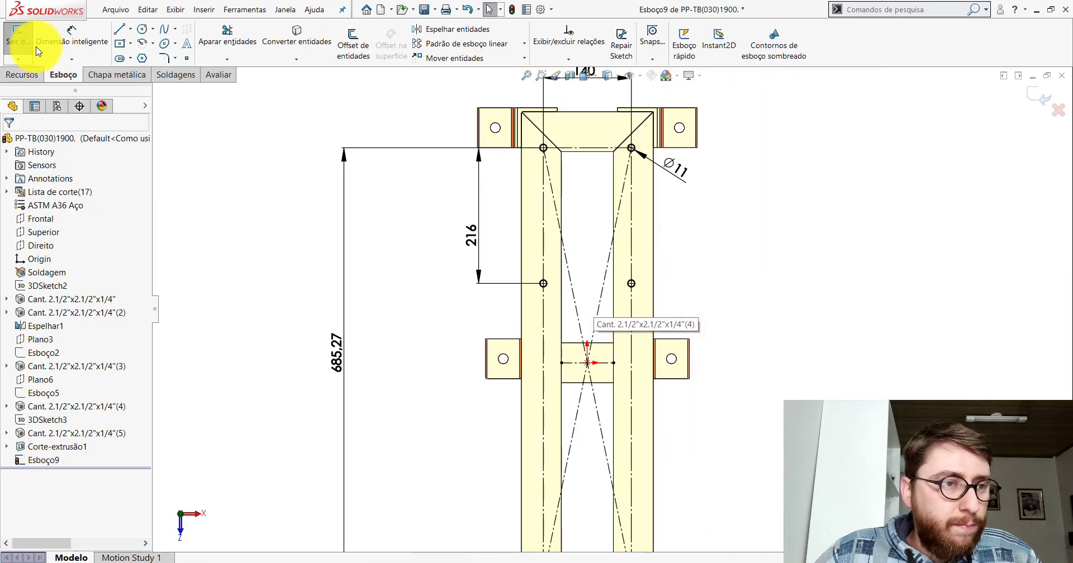
# - Select the four Ø11 hole circles as the entities to mirror
pyautogui.click(437, 30)
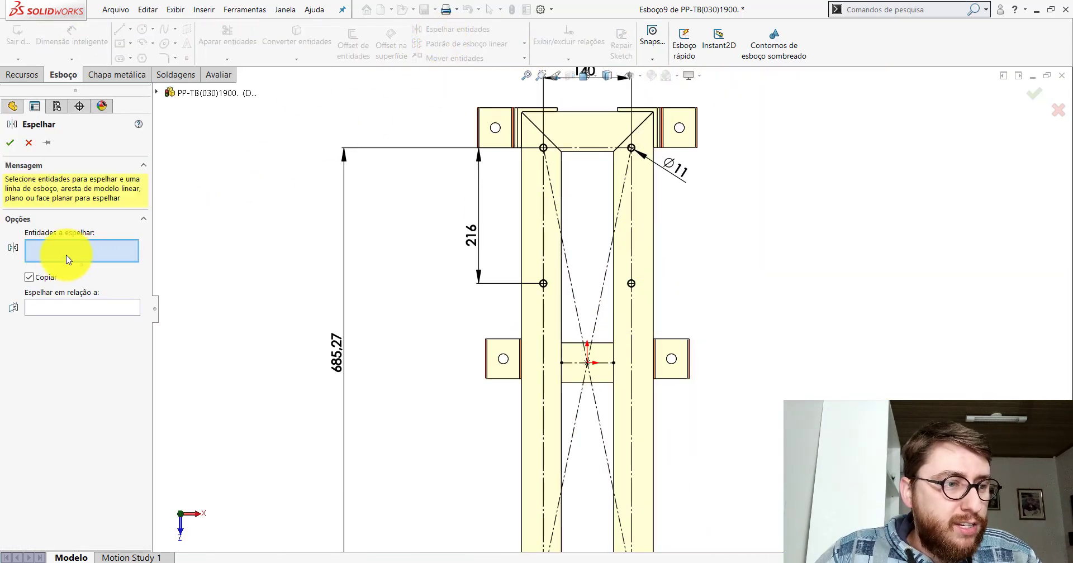
pyautogui.scroll(-3, 608, 339)
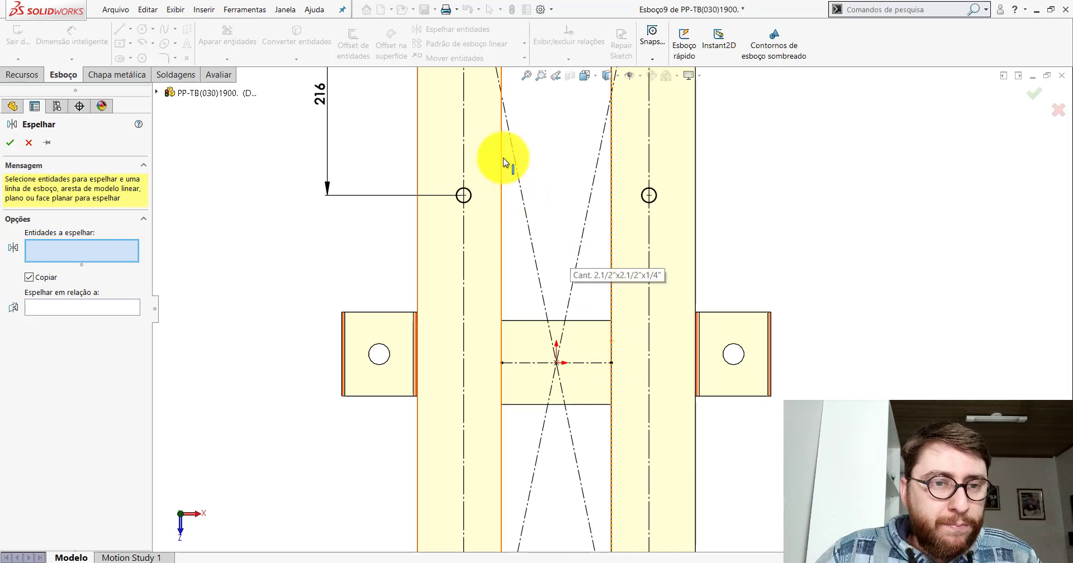
pyautogui.scroll(3, 503, 162)
pyautogui.scroll(-3, 567, 180)
pyautogui.click(569, 187)
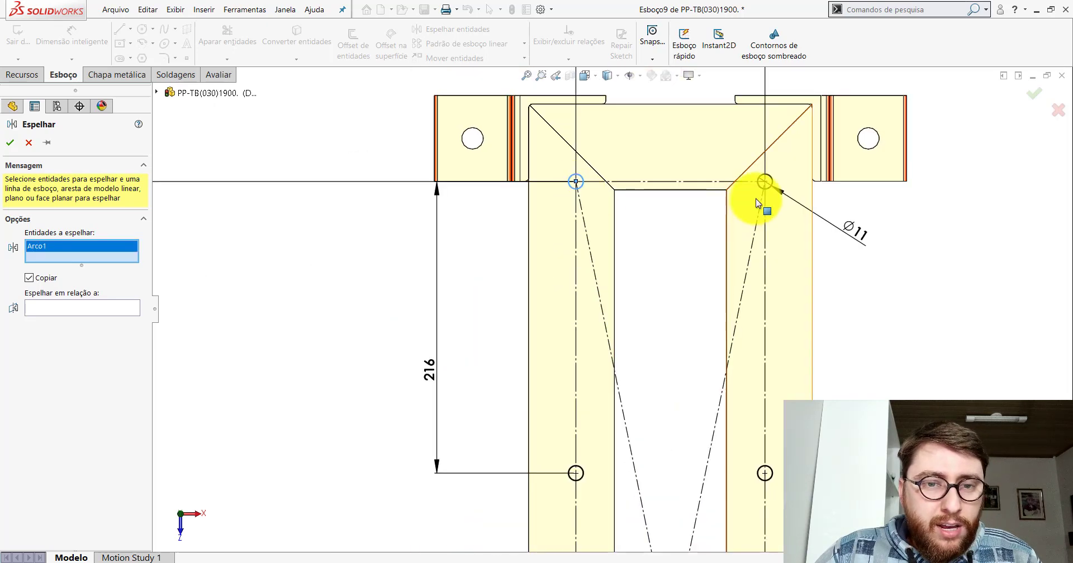
pyautogui.click(761, 189)
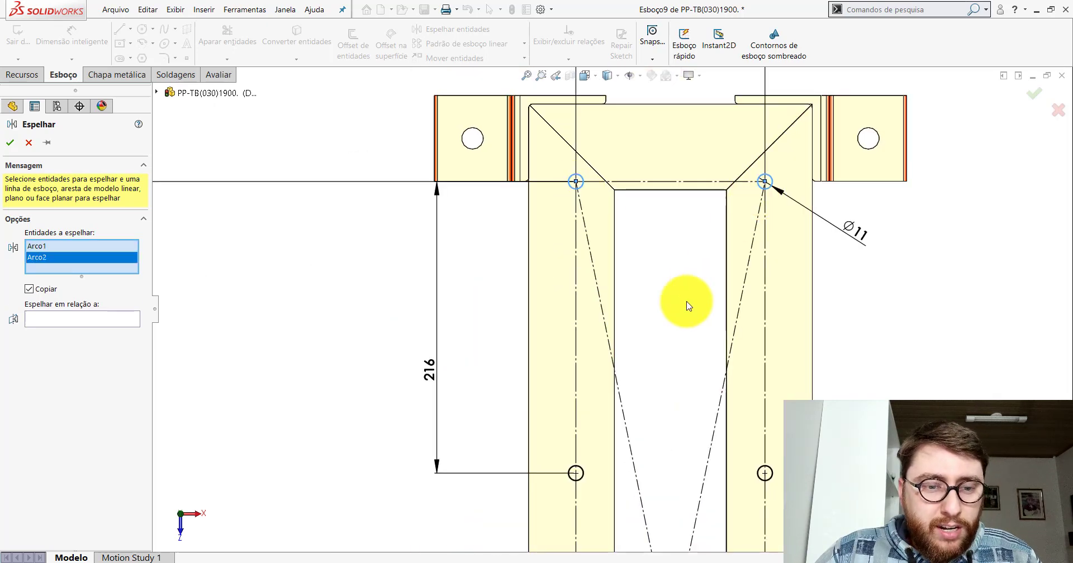
pyautogui.click(583, 476)
pyautogui.scroll(3, 737, 430)
pyautogui.scroll(-2, 658, 352)
pyautogui.scroll(-2, 617, 345)
pyautogui.click(617, 345)
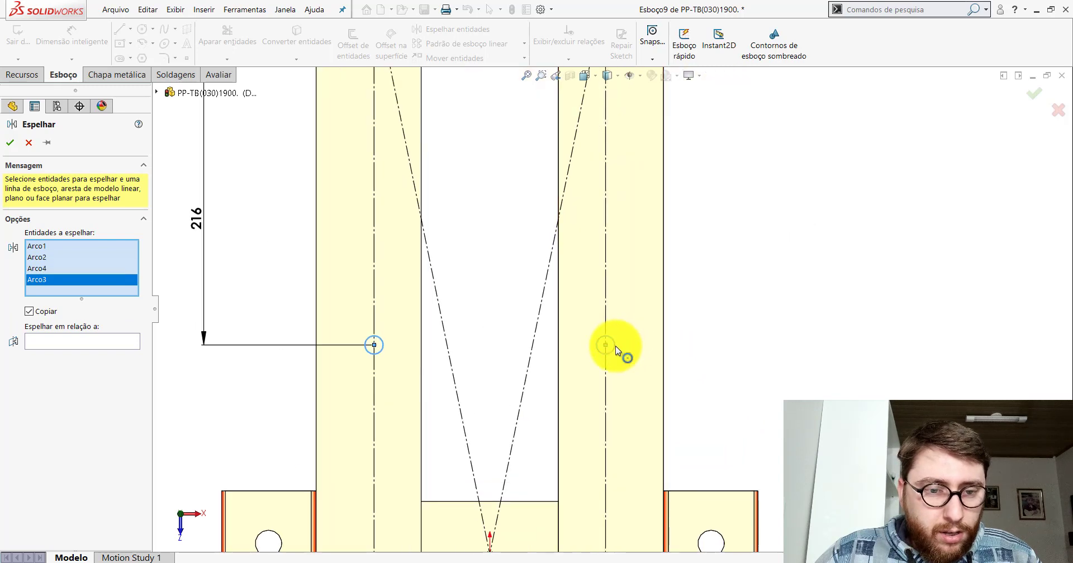
# - Mirror the circles about the crossbar centreline, giving eight hole circles
pyautogui.click(52, 340)
pyautogui.scroll(2, 547, 279)
pyautogui.scroll(3, 547, 313)
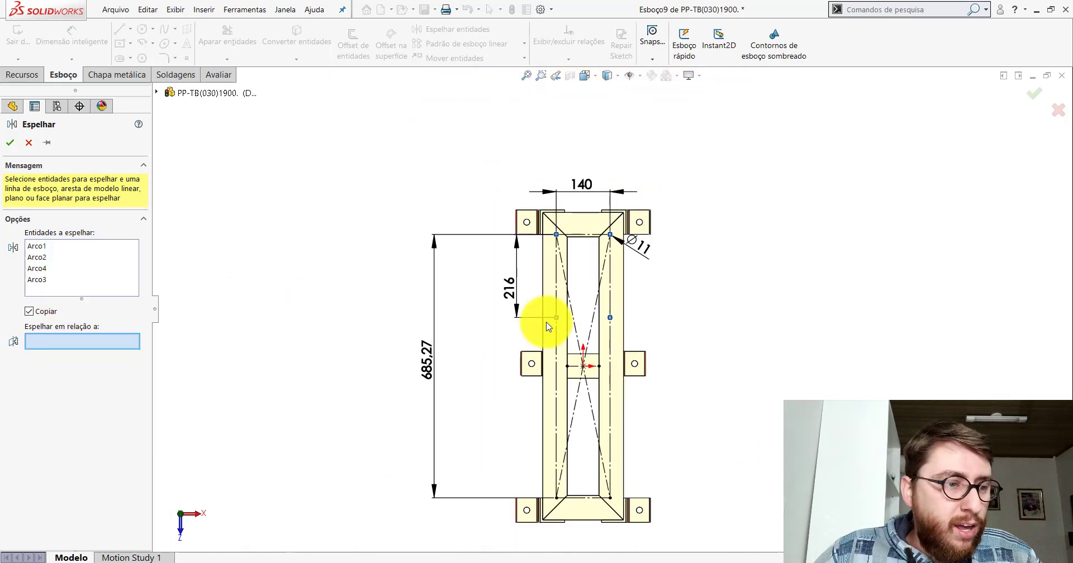
pyautogui.scroll(-2, 567, 383)
pyautogui.scroll(-2, 597, 363)
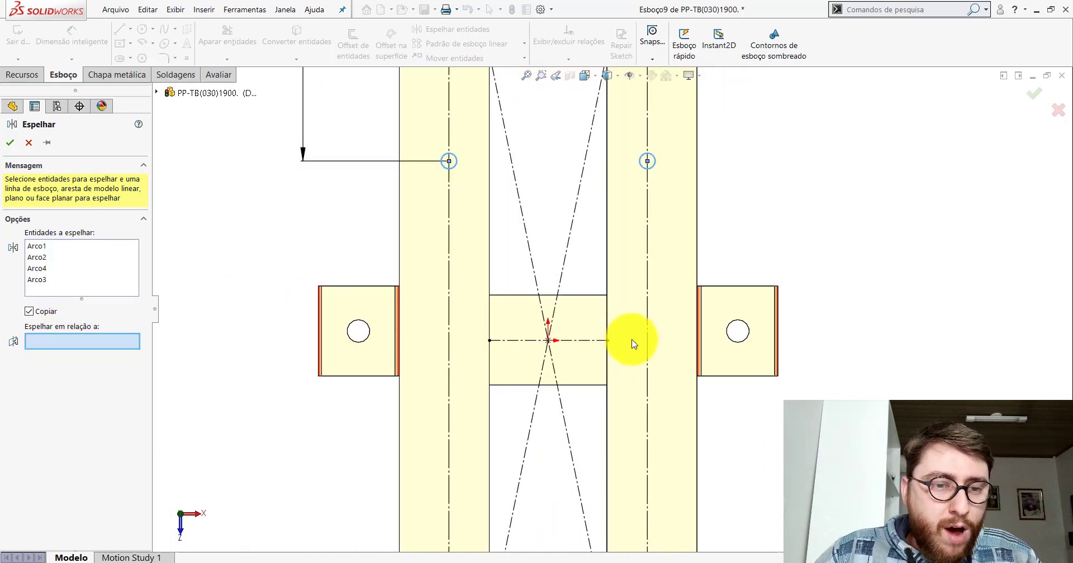
pyautogui.click(10, 143)
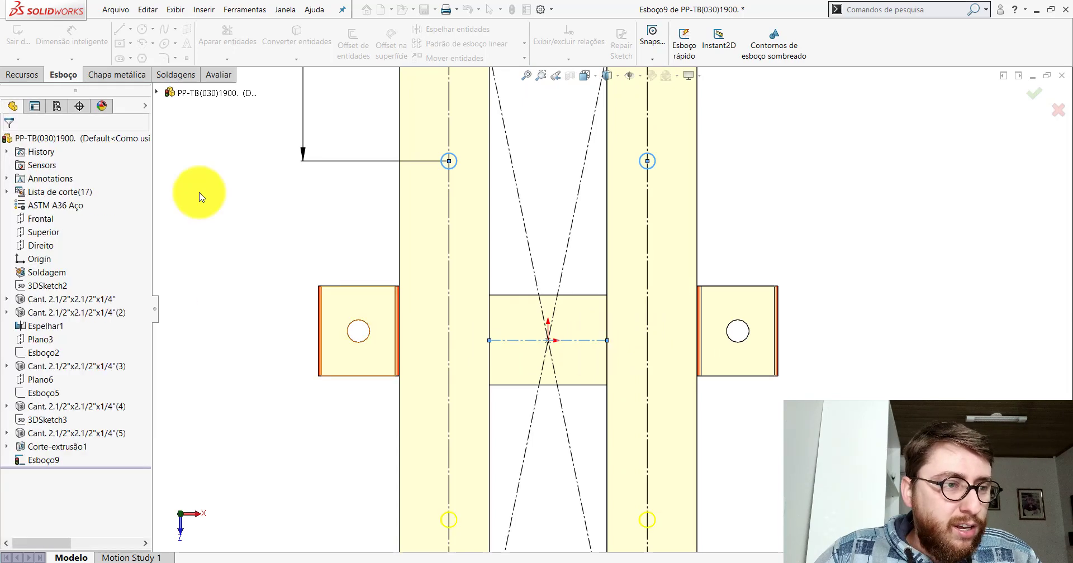
pyautogui.scroll(2, 495, 297)
pyautogui.scroll(1, 537, 347)
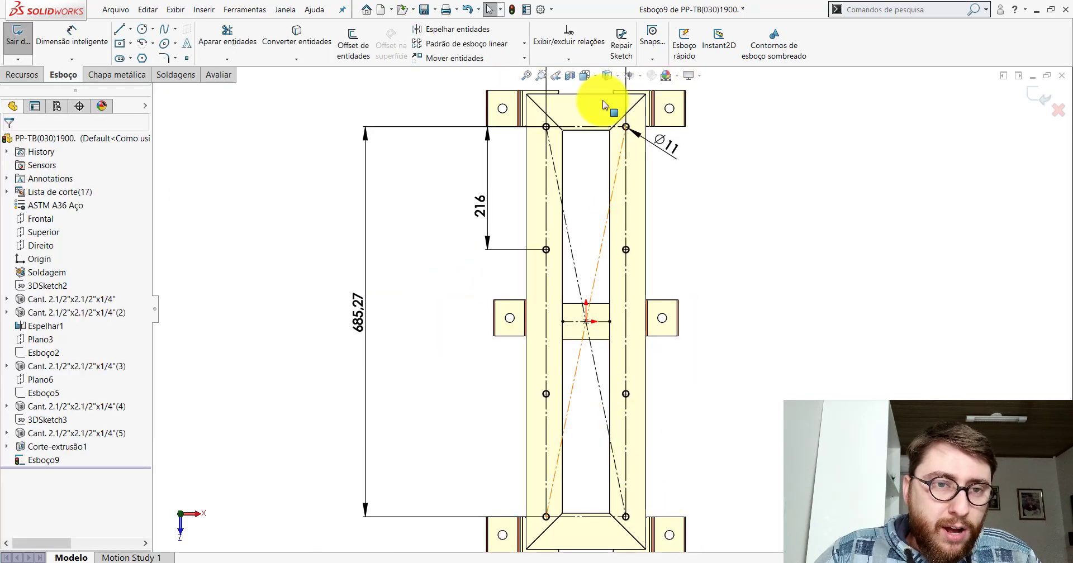
# - Switch to isometric view, exit the sketch, and start an Extruded Cut
pyautogui.click(585, 75)
pyautogui.click(647, 107)
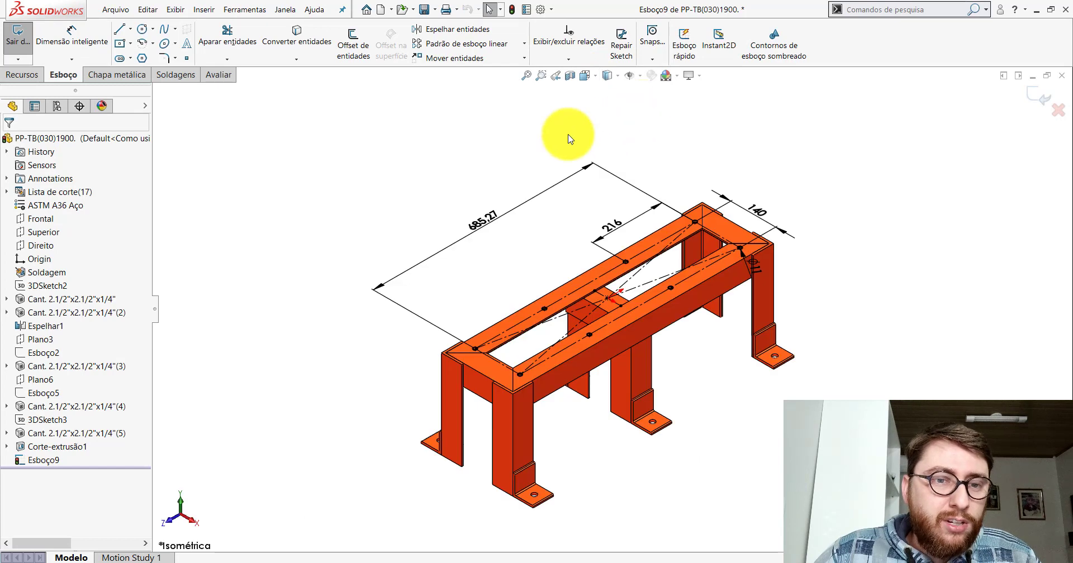
pyautogui.click(19, 45)
pyautogui.click(248, 51)
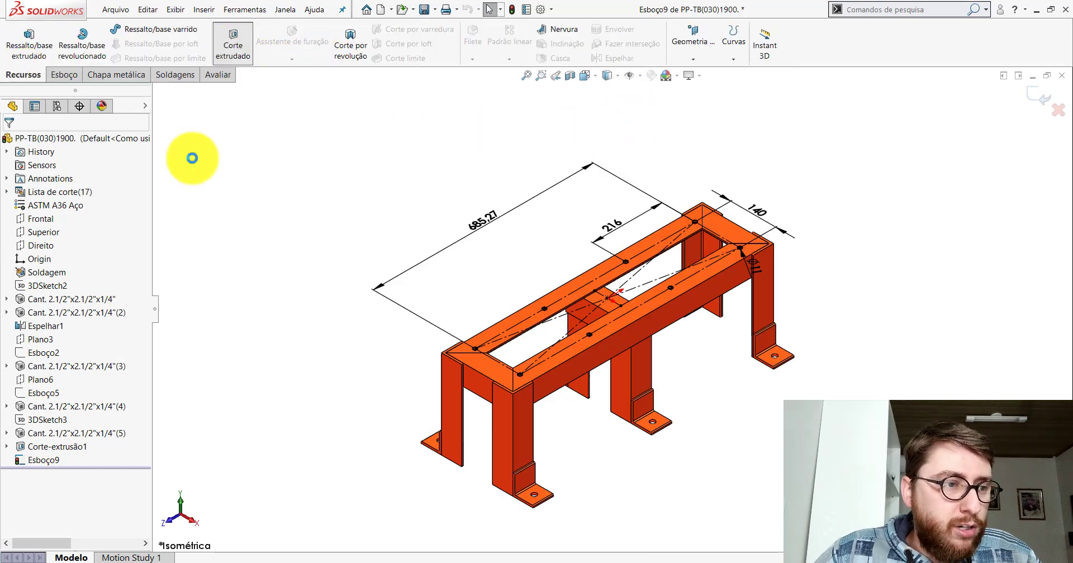
pyautogui.click(48, 221)
# - Finish the extruded cut as Through All, cutting the eight mounting holes
pyautogui.click(44, 244)
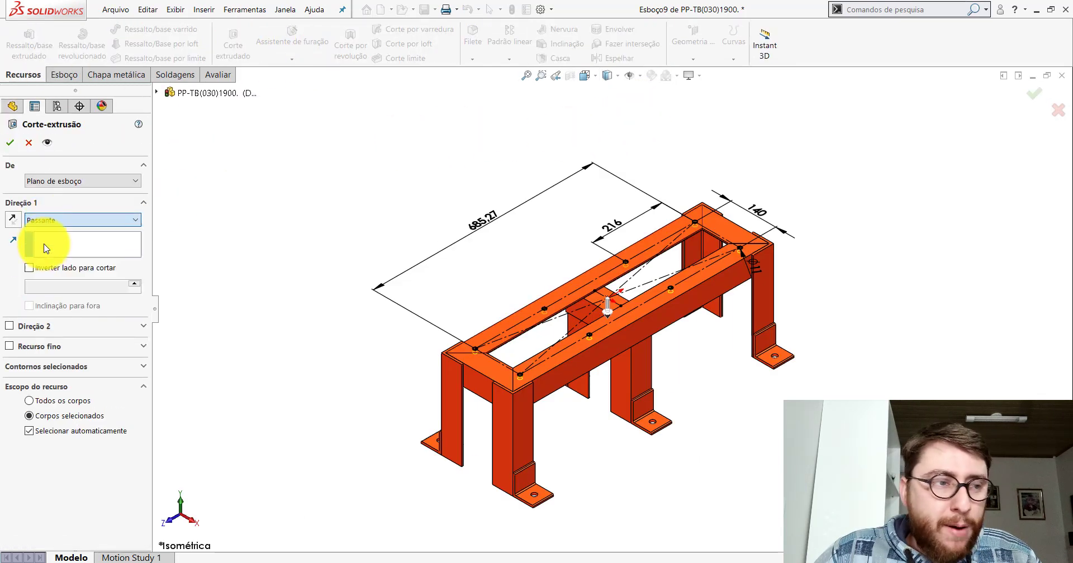
pyautogui.click(10, 144)
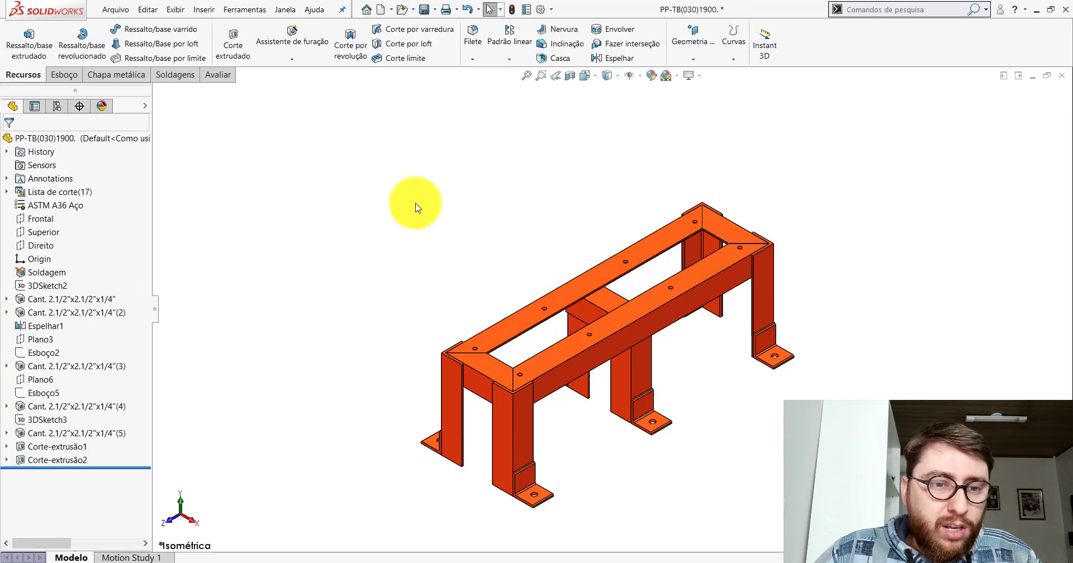
pyautogui.scroll(2, 721, 296)
pyautogui.scroll(-2, 706, 316)
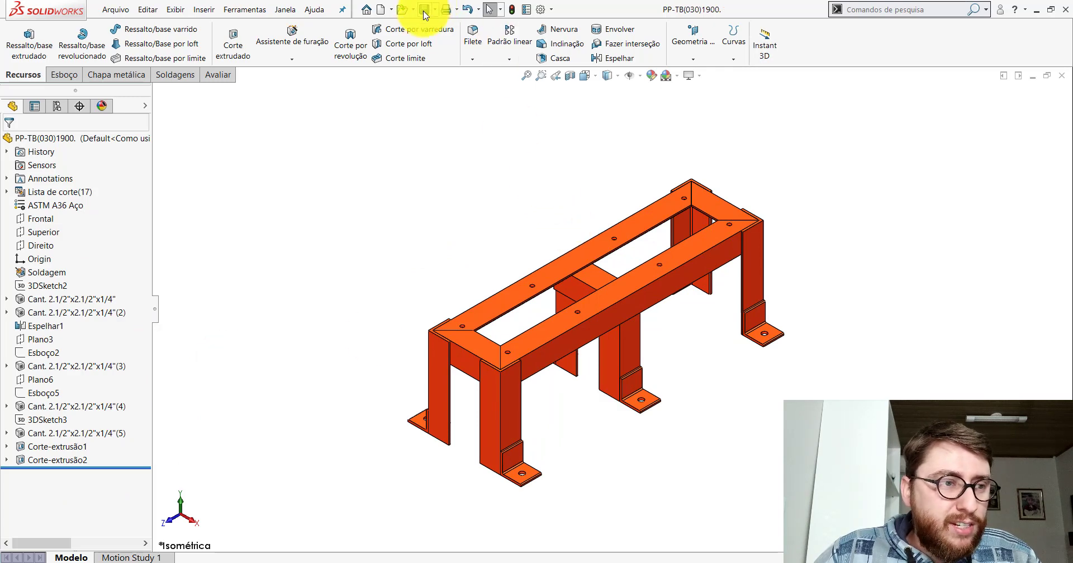
# - Close the PP-TB(030)1900_ part window and minimize SOLIDWORKS to the desktop
pyautogui.click(1062, 78)
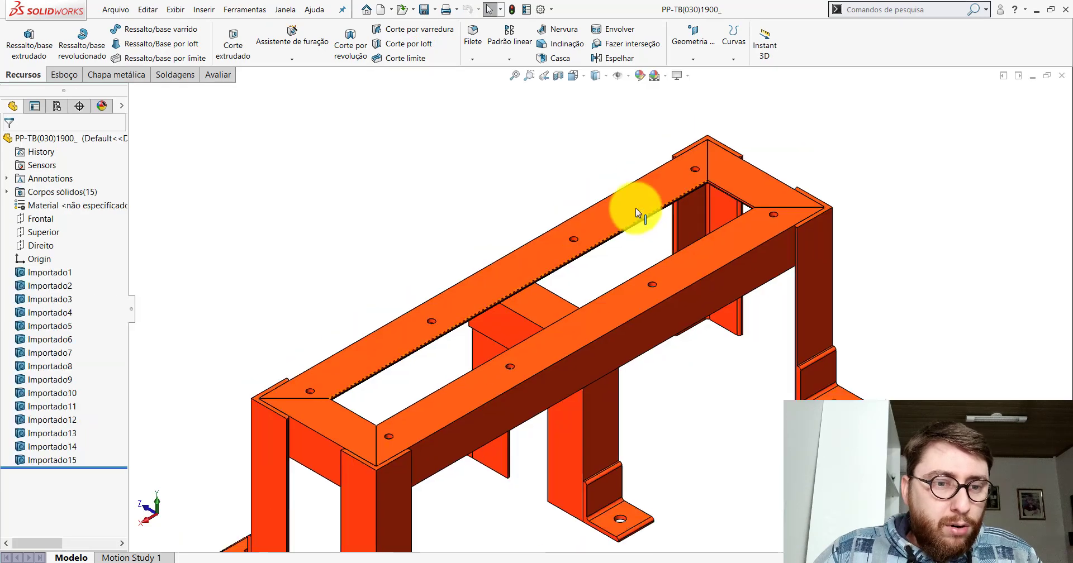
pyautogui.click(1060, 76)
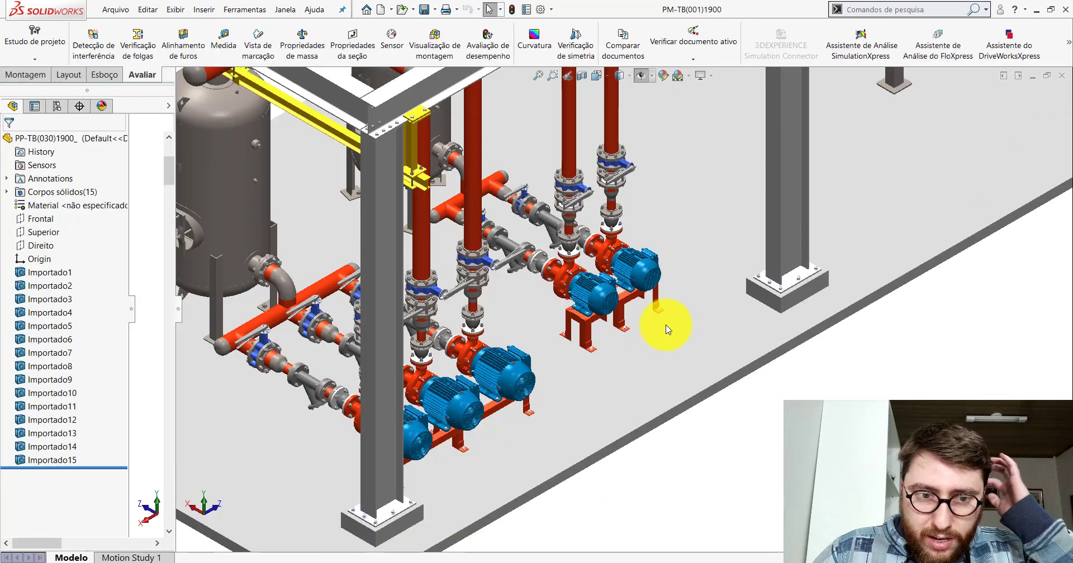
pyautogui.click(1036, 9)
# - Delete PP-TB(030)1900_ from the Peças folder
pyautogui.click(626, 52)
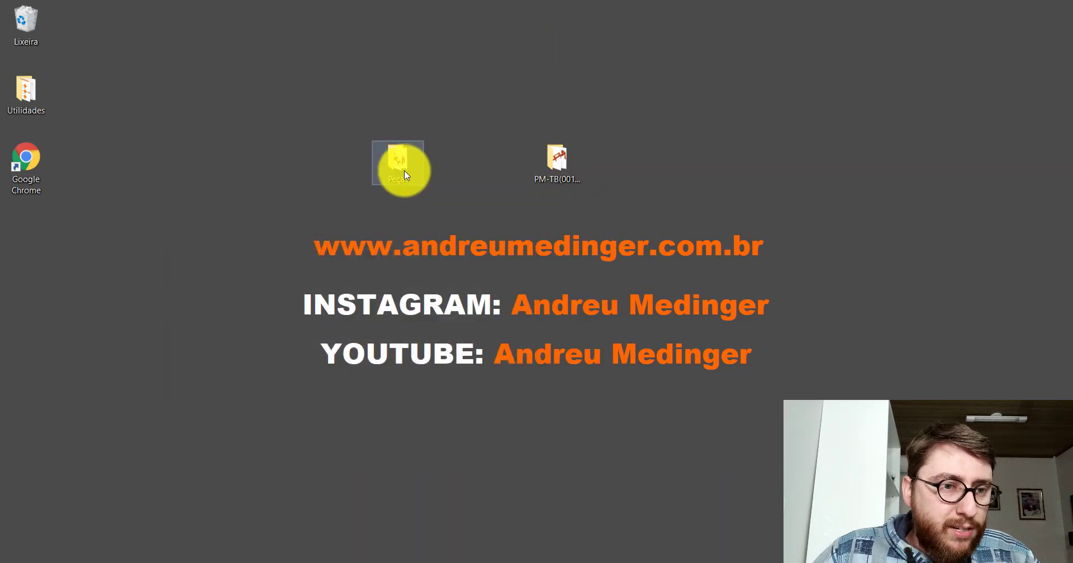
pyautogui.doubleClick(402, 168)
pyautogui.rightClick(244, 164)
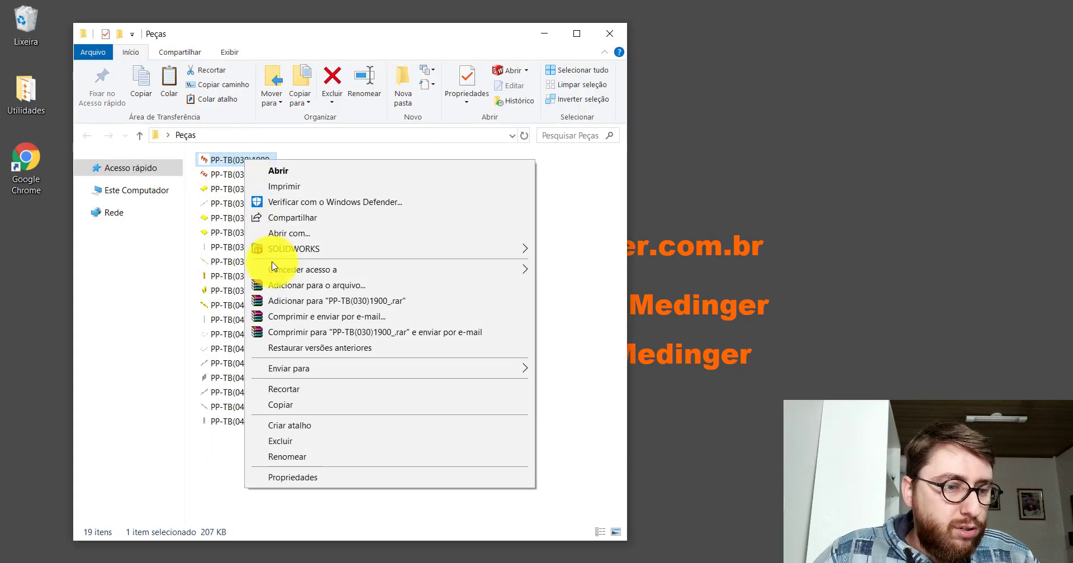
pyautogui.click(291, 441)
# - Open PP-TB(031)1900_ in SOLIDWORKS and bring the pump assembly back to front
pyautogui.doubleClick(246, 160)
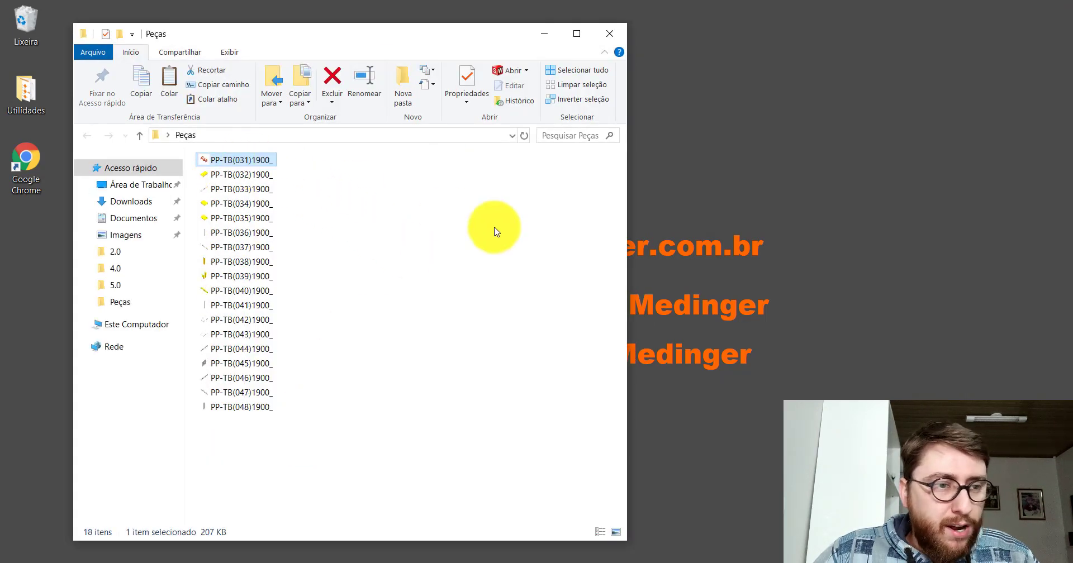
pyautogui.scroll(2, 614, 272)
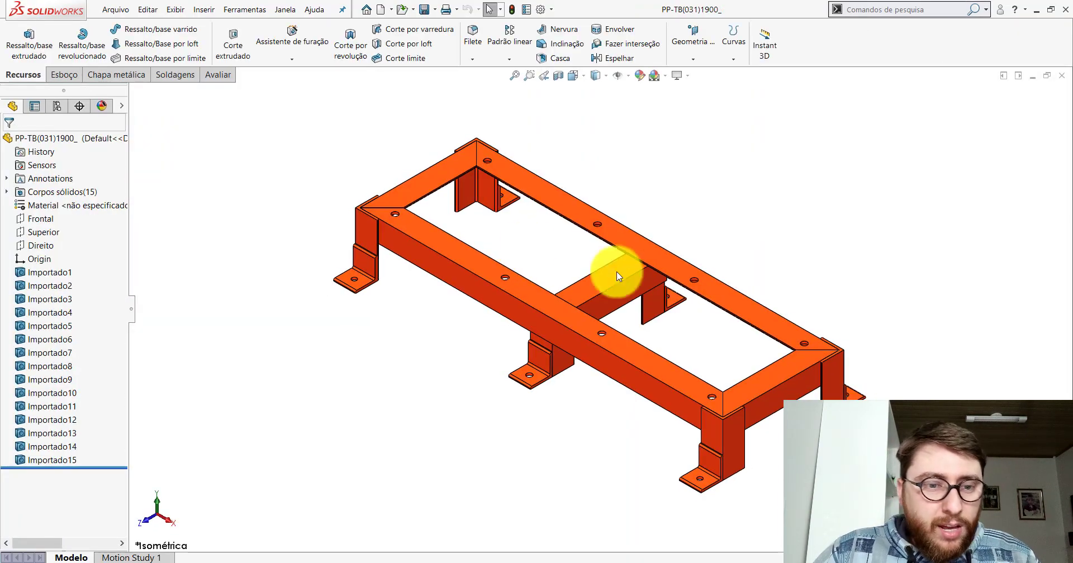
pyautogui.scroll(2, 575, 368)
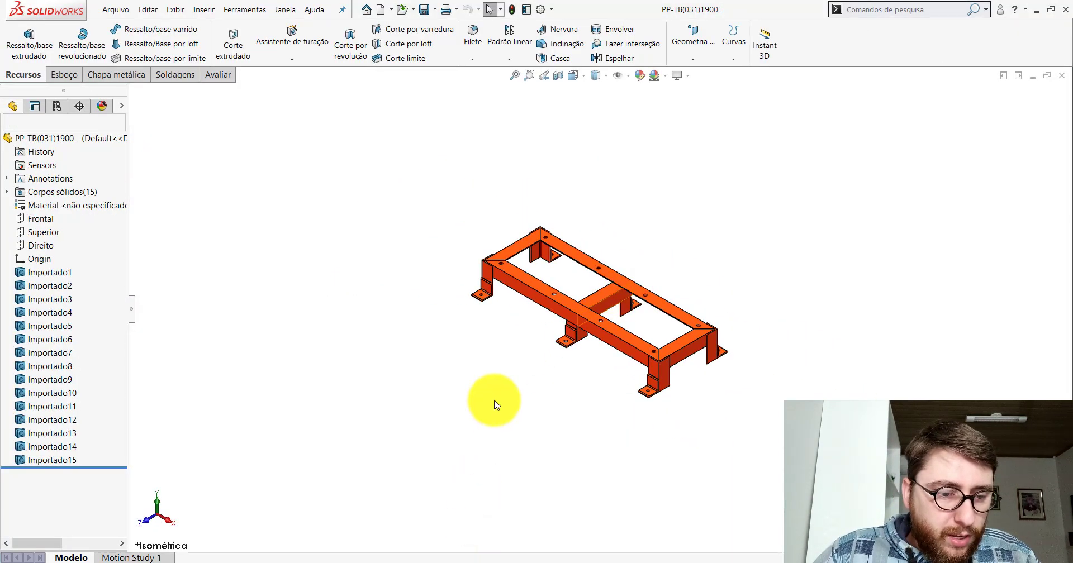
pyautogui.click(372, 517)
# - Select the new motor base under the pump and orbit to inspect it from the side
pyautogui.scroll(2, 642, 282)
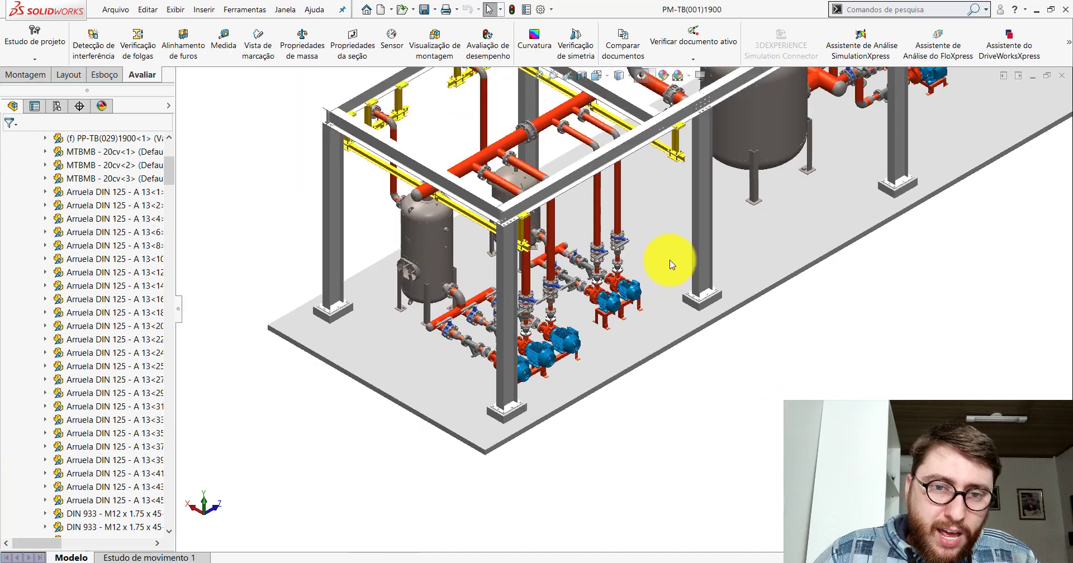
pyautogui.scroll(2, 659, 263)
pyautogui.scroll(-2, 814, 213)
pyautogui.scroll(-3, 814, 214)
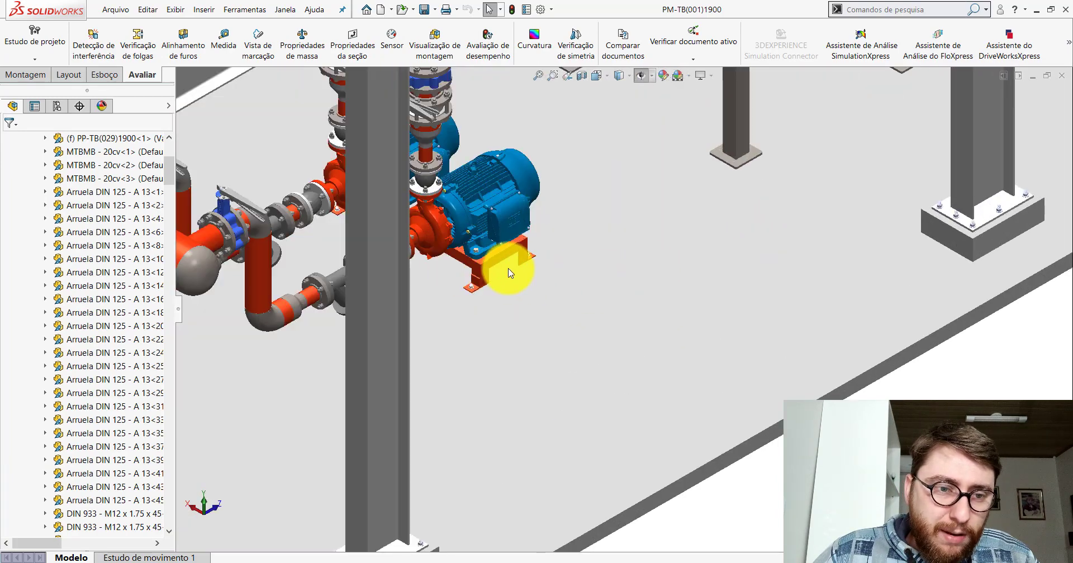
pyautogui.scroll(-3, 509, 270)
pyautogui.click(542, 256)
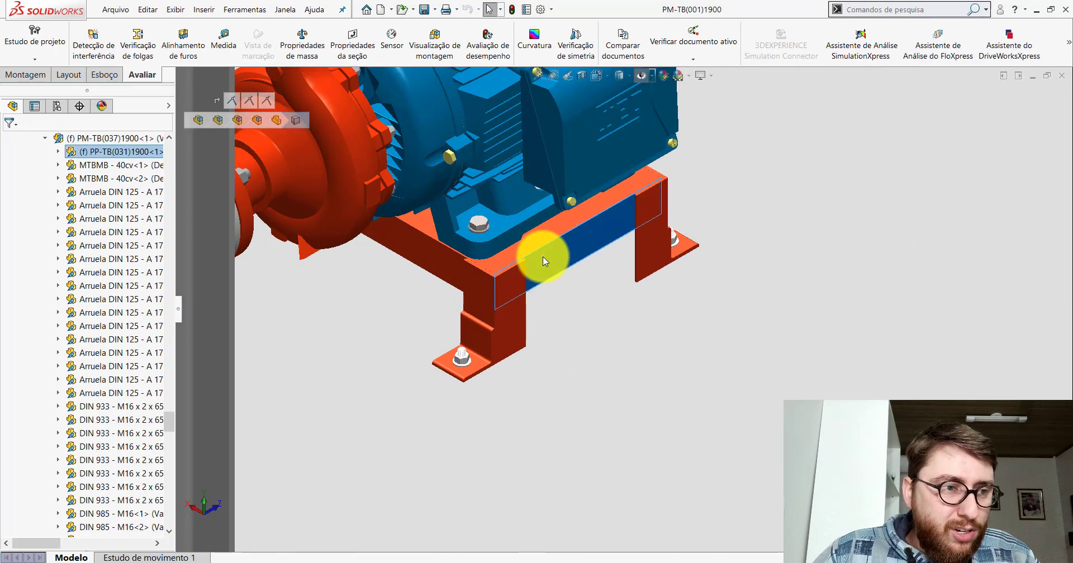
pyautogui.scroll(3, 543, 261)
pyautogui.scroll(5, 528, 296)
pyautogui.scroll(-3, 661, 305)
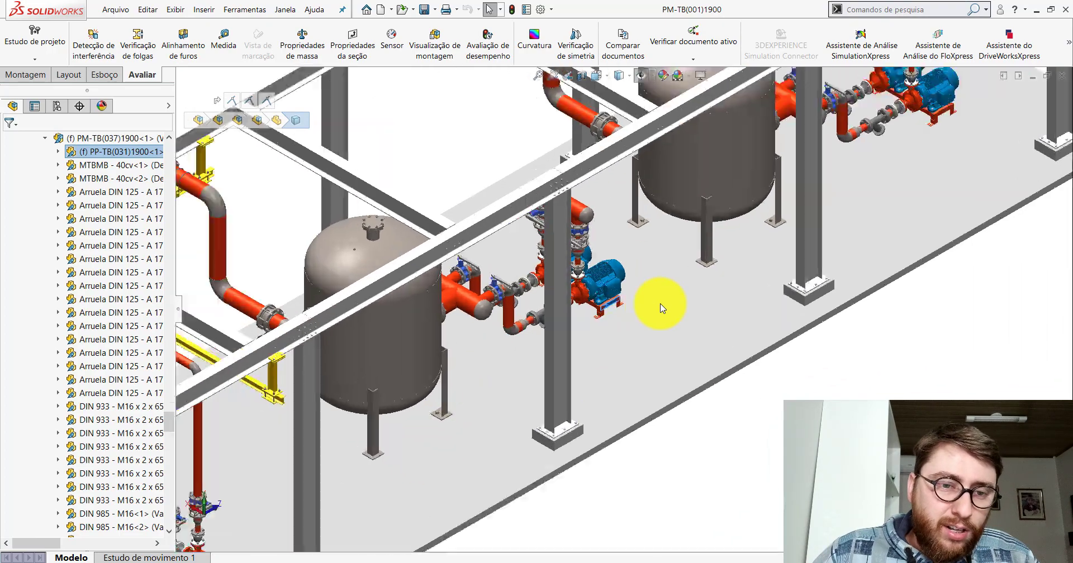
pyautogui.scroll(-3, 582, 292)
pyautogui.moveTo(582, 292)
pyautogui.mouseDown(button='middle')
pyautogui.moveTo(562, 237)
pyautogui.moveTo(613, 249)
pyautogui.moveTo(608, 237)
pyautogui.moveTo(610, 277)
pyautogui.mouseUp(button='middle')
pyautogui.scroll(1, 561, 236)
pyautogui.scroll(-2, 532, 270)
pyautogui.scroll(-3, 611, 300)
pyautogui.scroll(-2, 582, 306)
pyautogui.scroll(2, 610, 277)
pyautogui.scroll(2, 599, 287)
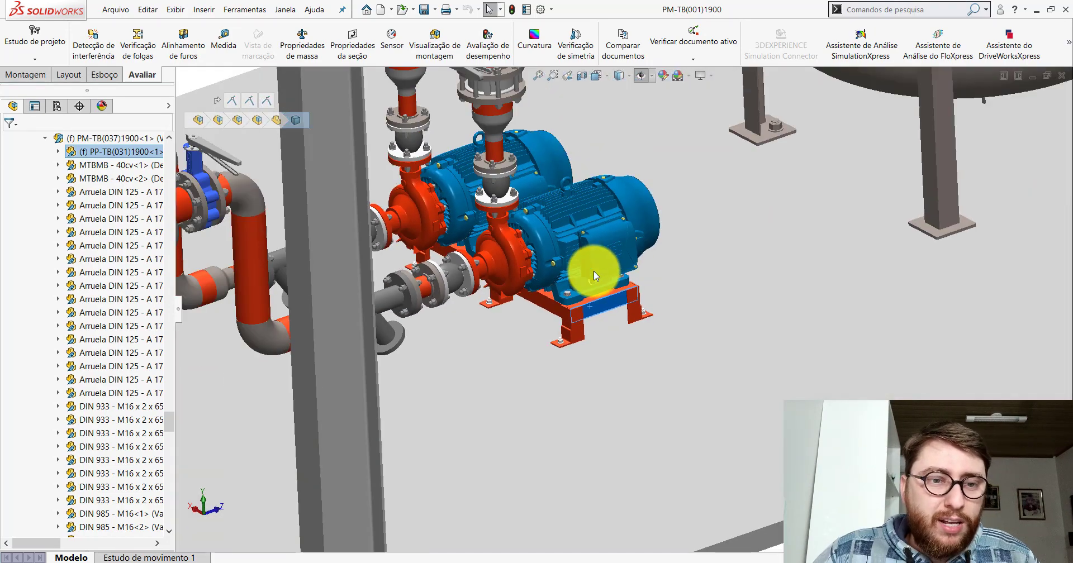
pyautogui.scroll(2, 587, 271)
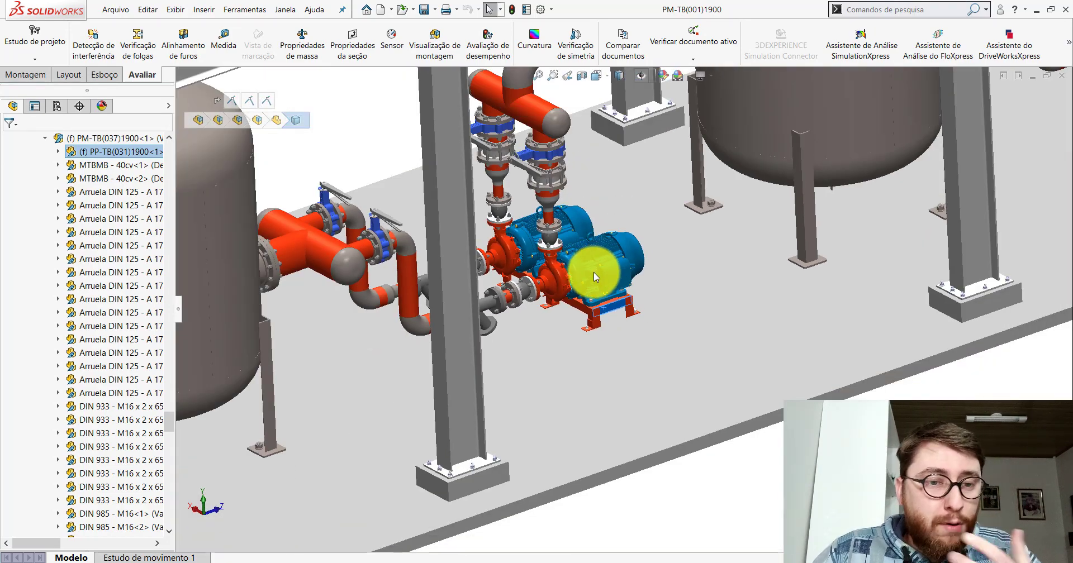
pyautogui.scroll(2, 595, 276)
pyautogui.scroll(2, 598, 270)
# - Snap the whole pump assembly to isometric view and zoom around it
pyautogui.press('space')
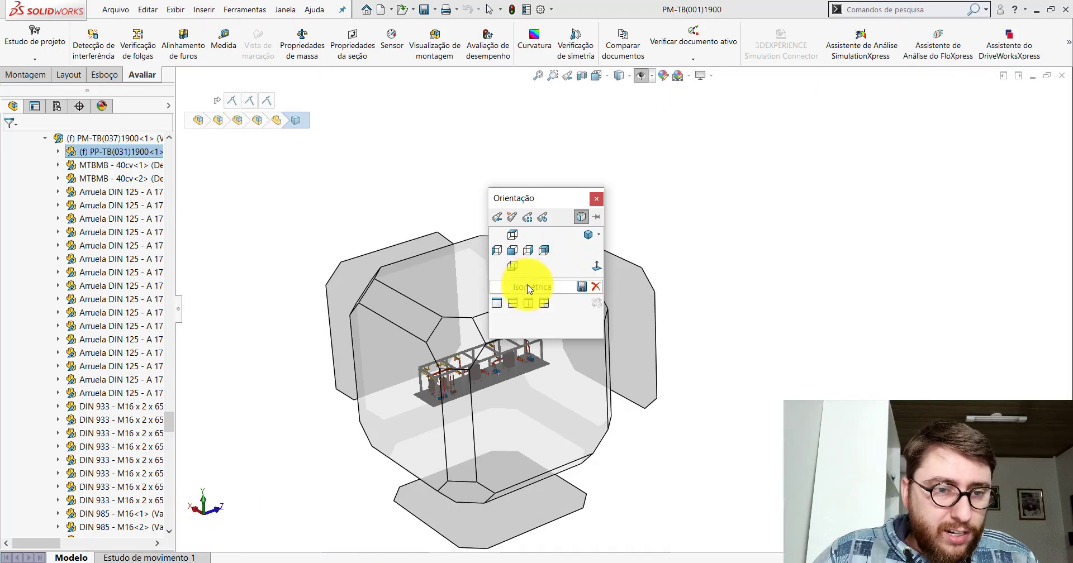
pyautogui.click(529, 288)
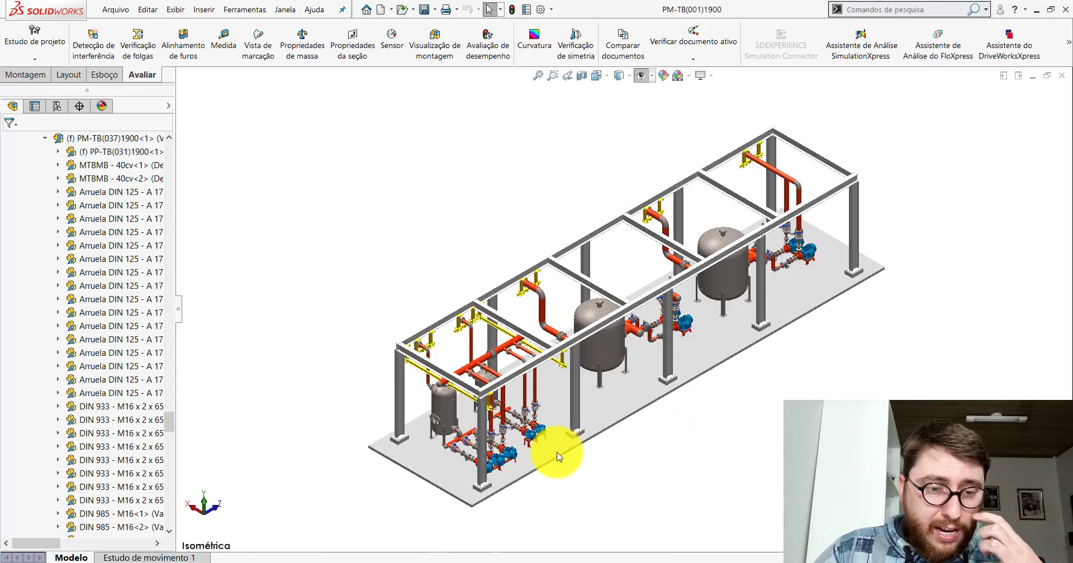
pyautogui.scroll(-2, 523, 439)
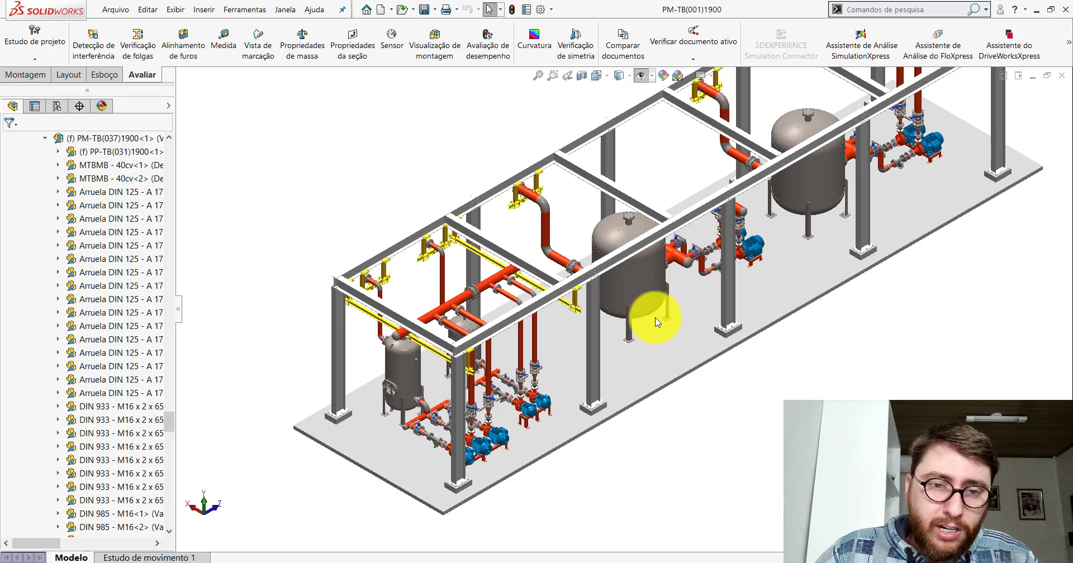
pyautogui.scroll(3, 705, 247)
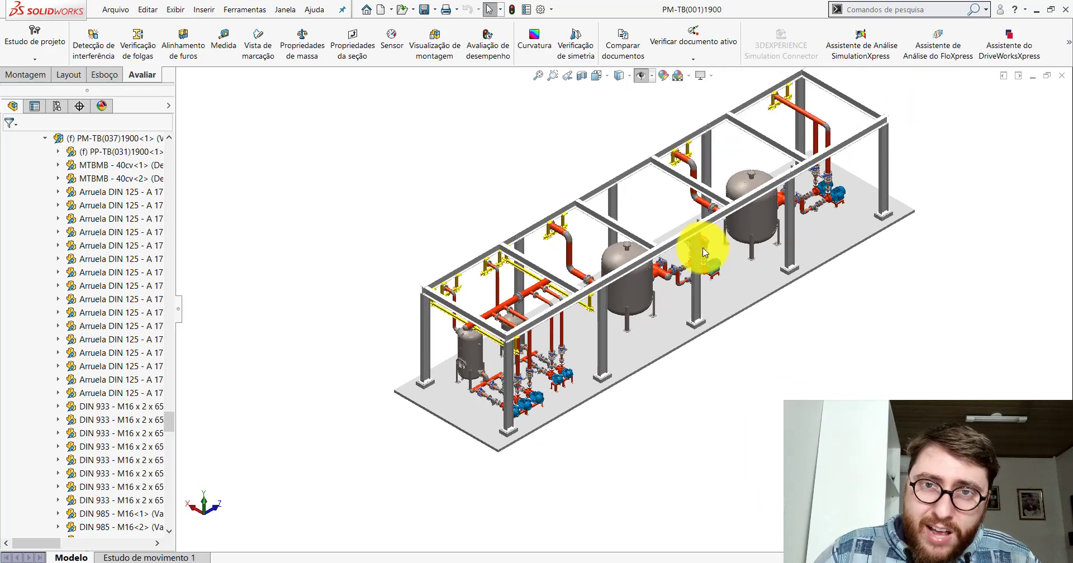
pyautogui.scroll(-2, 565, 386)
pyautogui.scroll(-2, 531, 391)
pyautogui.scroll(-2, 546, 398)
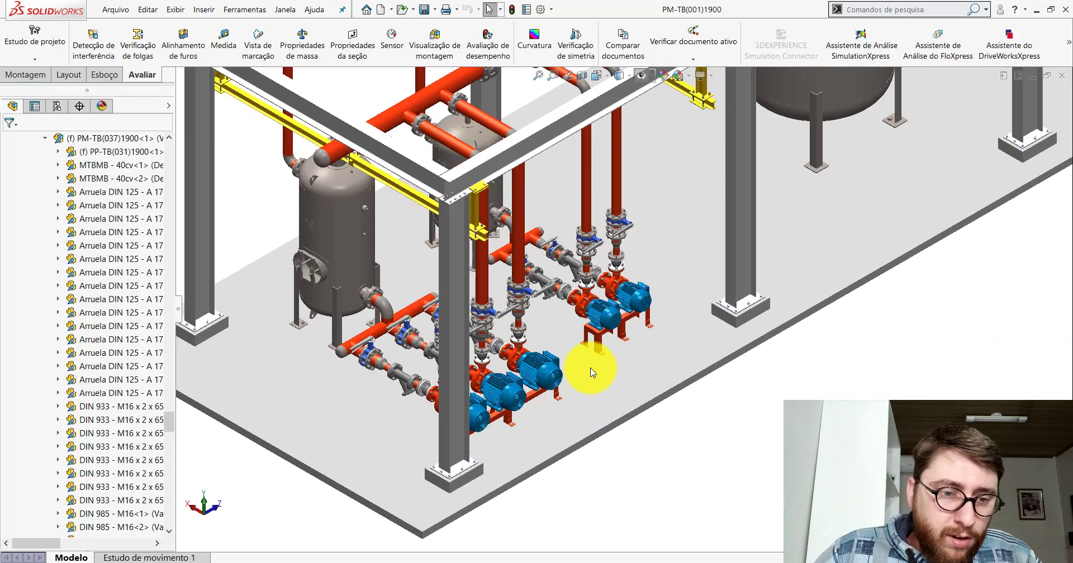
pyautogui.scroll(-2, 596, 369)
# - Select the motor base under the front pumps, zoom over it, then minimize SOLIDWORKS
pyautogui.click(478, 404)
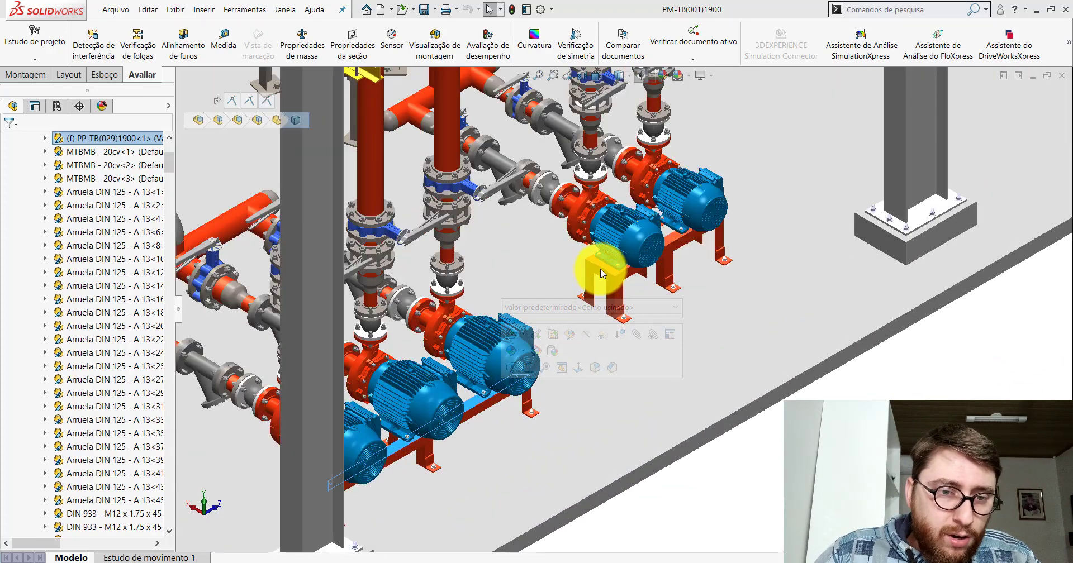
pyautogui.scroll(3, 628, 262)
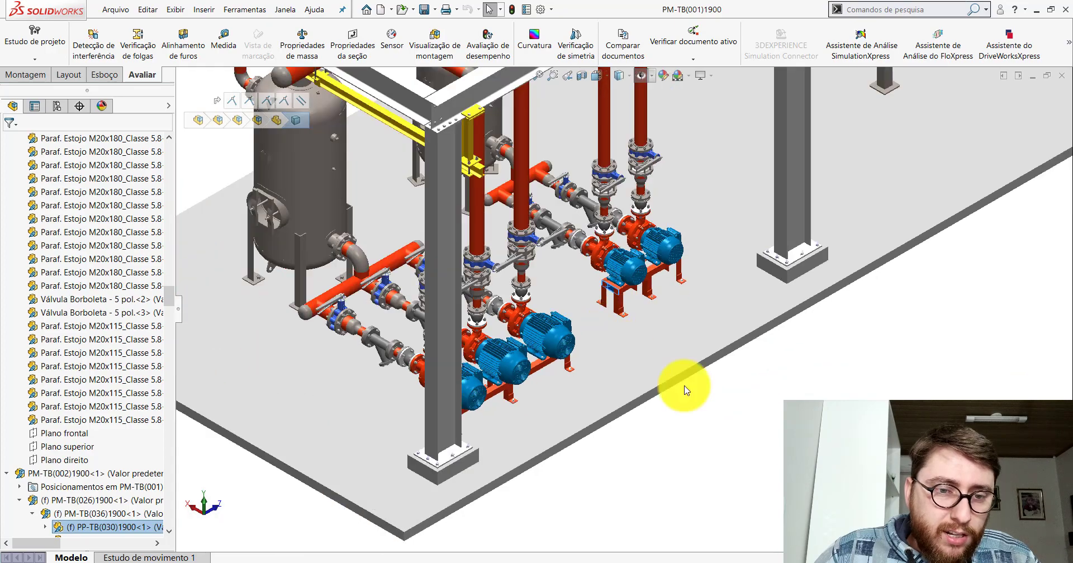
pyautogui.scroll(3, 732, 257)
pyautogui.scroll(-3, 782, 190)
pyautogui.scroll(2, 838, 176)
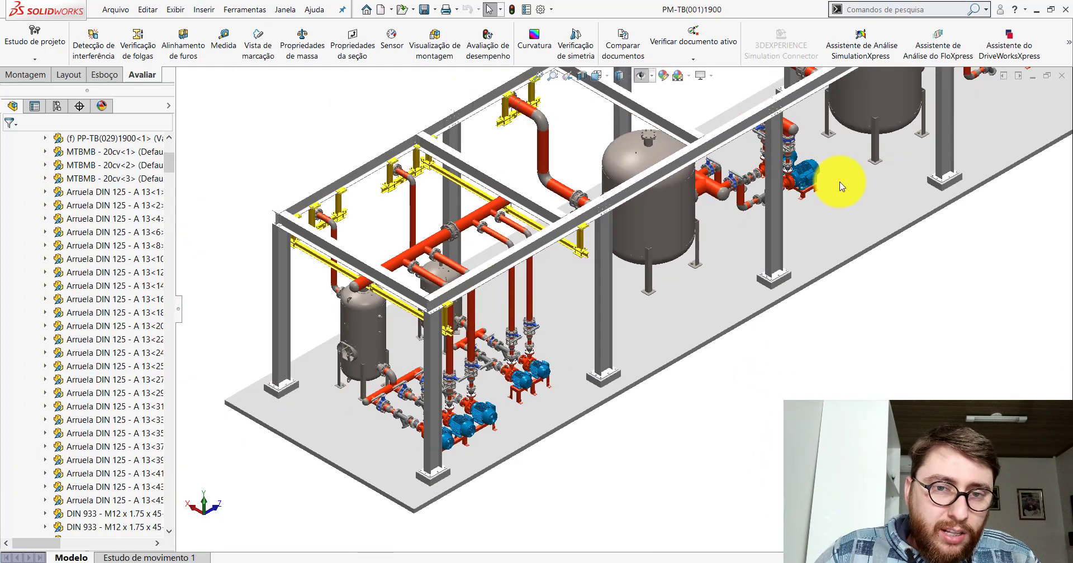
pyautogui.scroll(-3, 805, 213)
pyautogui.scroll(-2, 614, 324)
pyautogui.scroll(2, 548, 358)
pyautogui.scroll(3, 452, 433)
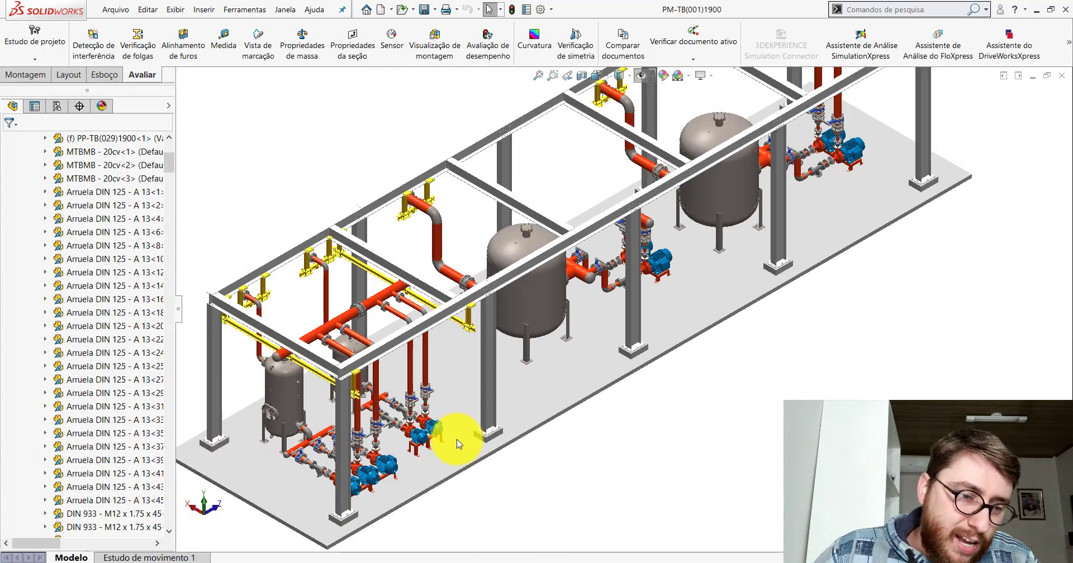
pyautogui.scroll(-3, 404, 469)
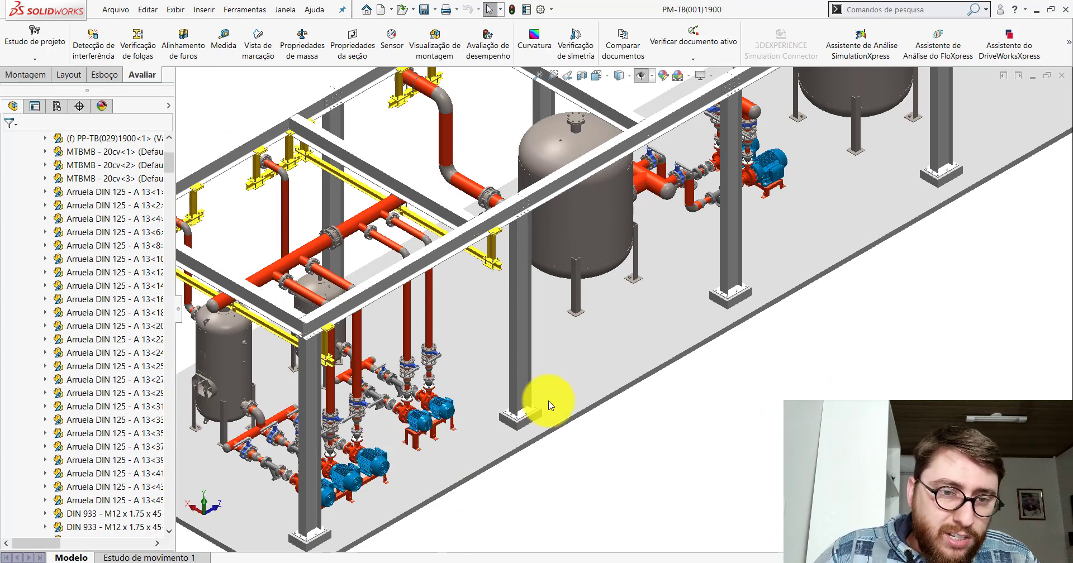
pyautogui.scroll(2, 706, 274)
pyautogui.scroll(-2, 646, 333)
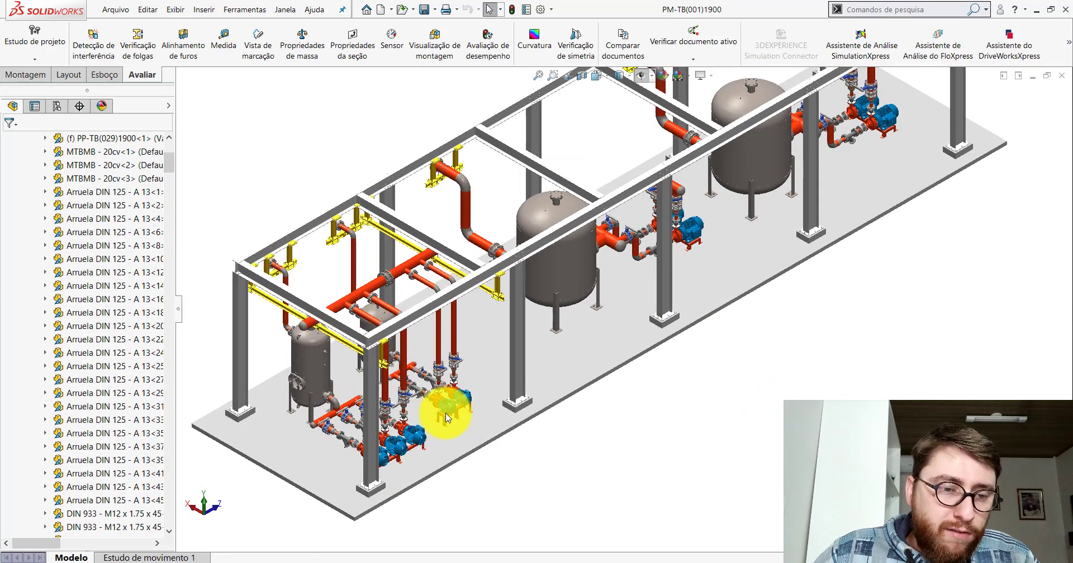
pyautogui.scroll(-2, 445, 413)
pyautogui.scroll(-1, 821, 196)
pyautogui.scroll(-1, 790, 192)
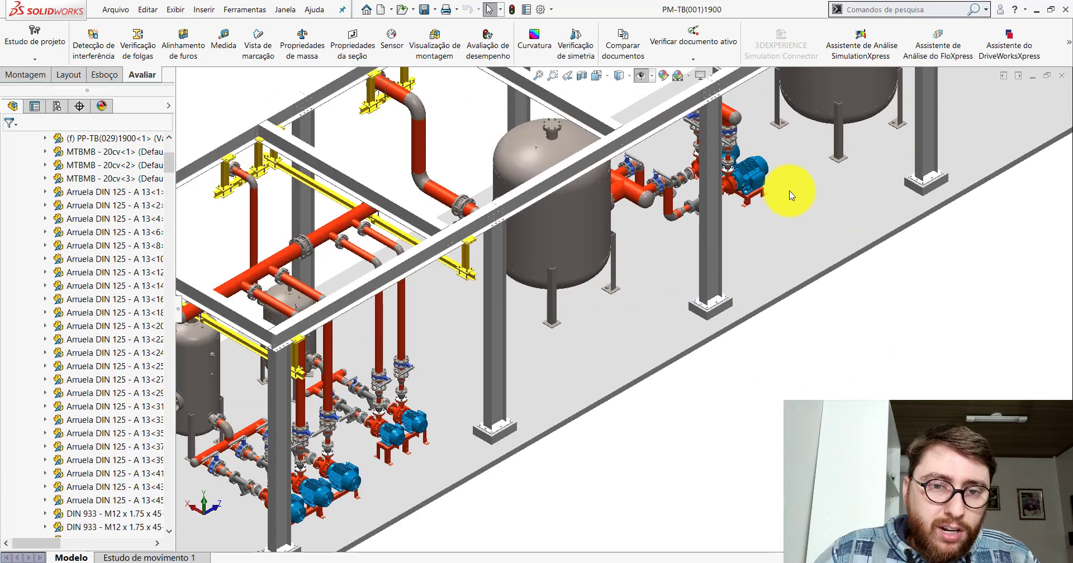
pyautogui.scroll(-2, 742, 211)
pyautogui.scroll(-1, 720, 218)
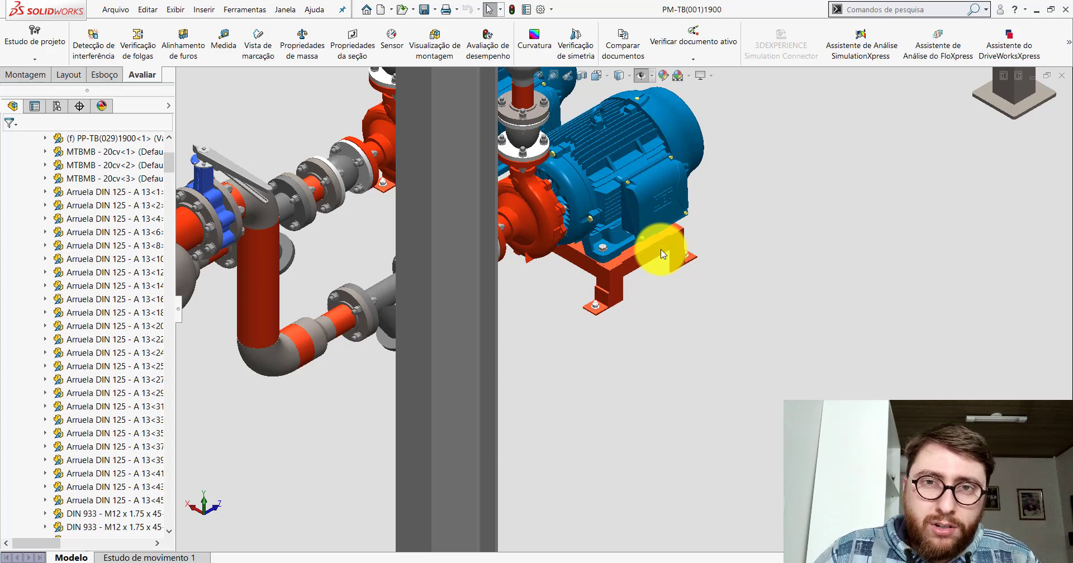
pyautogui.scroll(3, 663, 248)
pyautogui.scroll(2, 637, 274)
pyautogui.scroll(-2, 627, 287)
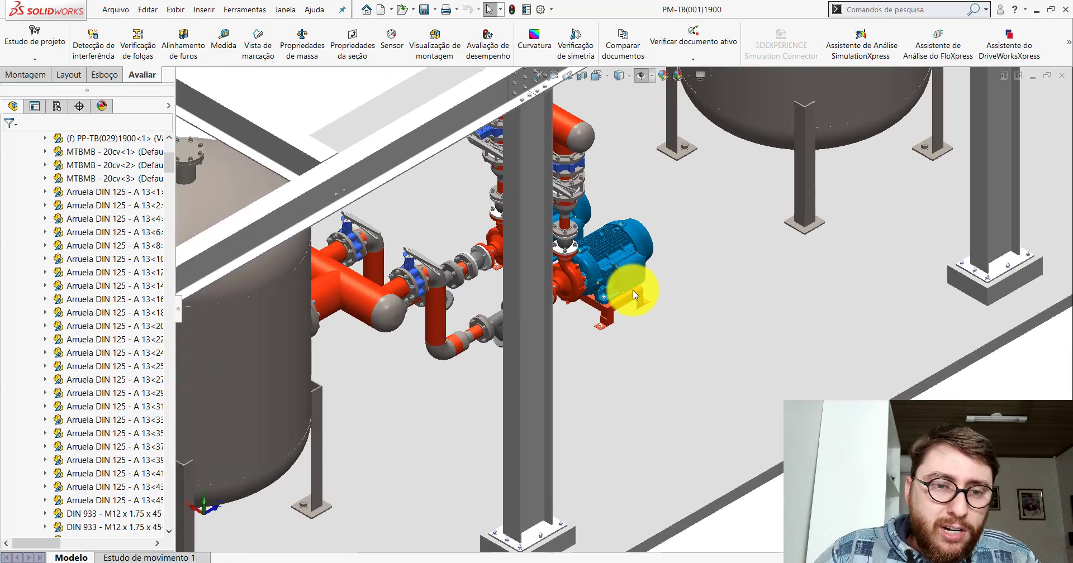
pyautogui.scroll(-1, 609, 301)
pyautogui.scroll(1, 605, 306)
pyautogui.scroll(2, 605, 306)
pyautogui.scroll(1, 605, 306)
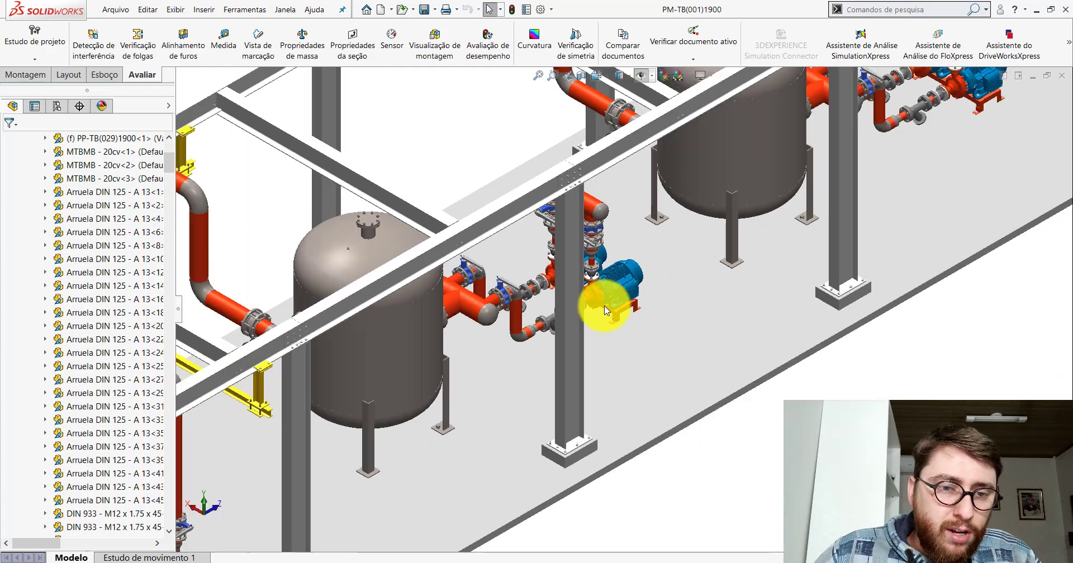
pyautogui.scroll(1, 604, 307)
pyautogui.scroll(-3, 628, 311)
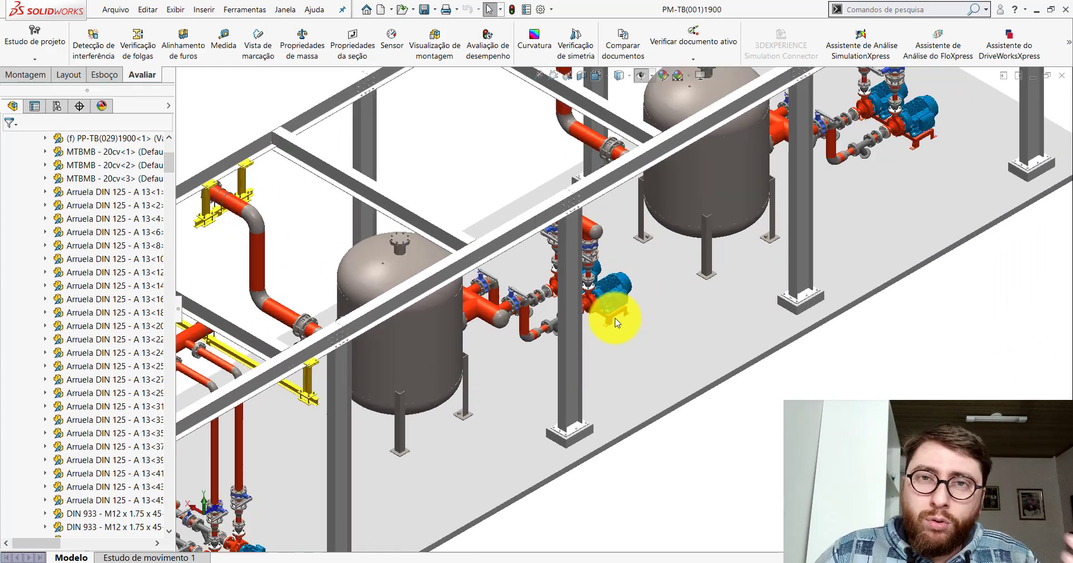
pyautogui.scroll(-2, 611, 311)
pyautogui.scroll(-2, 598, 335)
pyautogui.scroll(-3, 642, 285)
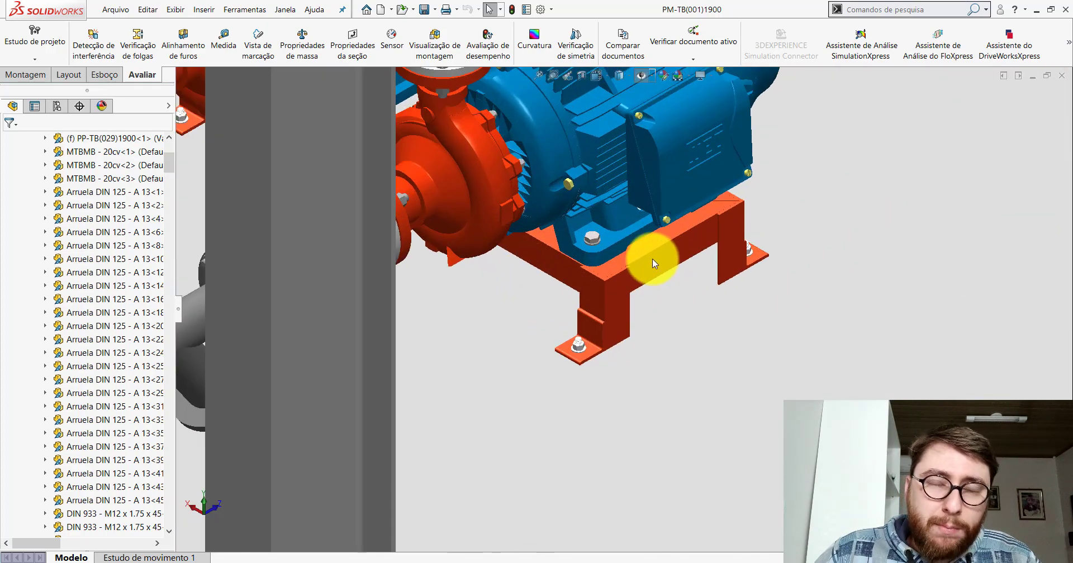
pyautogui.scroll(3, 653, 261)
pyautogui.scroll(2, 642, 283)
pyautogui.scroll(2, 634, 294)
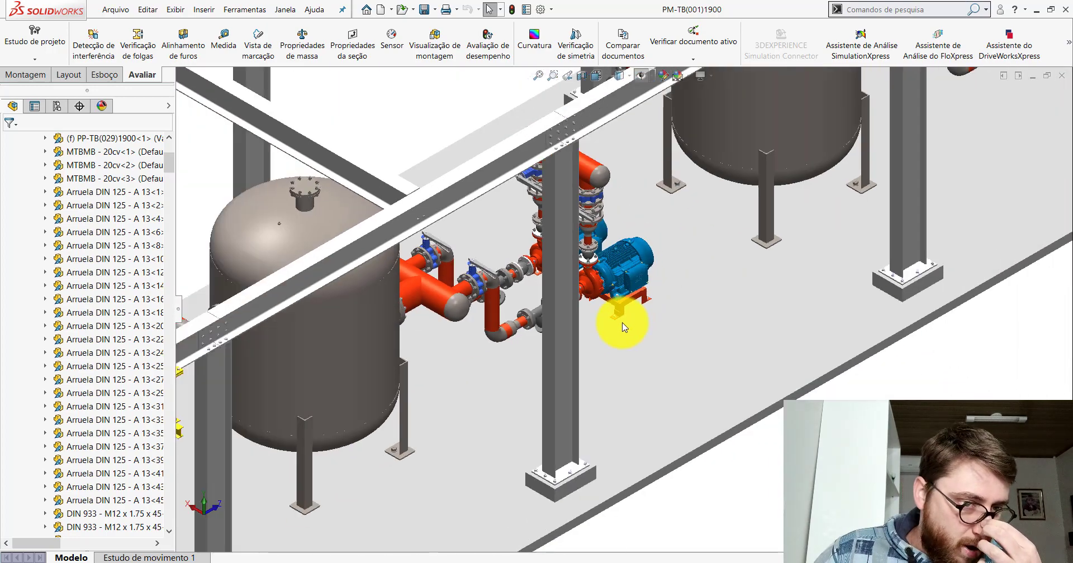
pyautogui.scroll(3, 620, 335)
pyautogui.scroll(2, 598, 355)
pyautogui.scroll(2, 547, 372)
pyautogui.scroll(1, 564, 371)
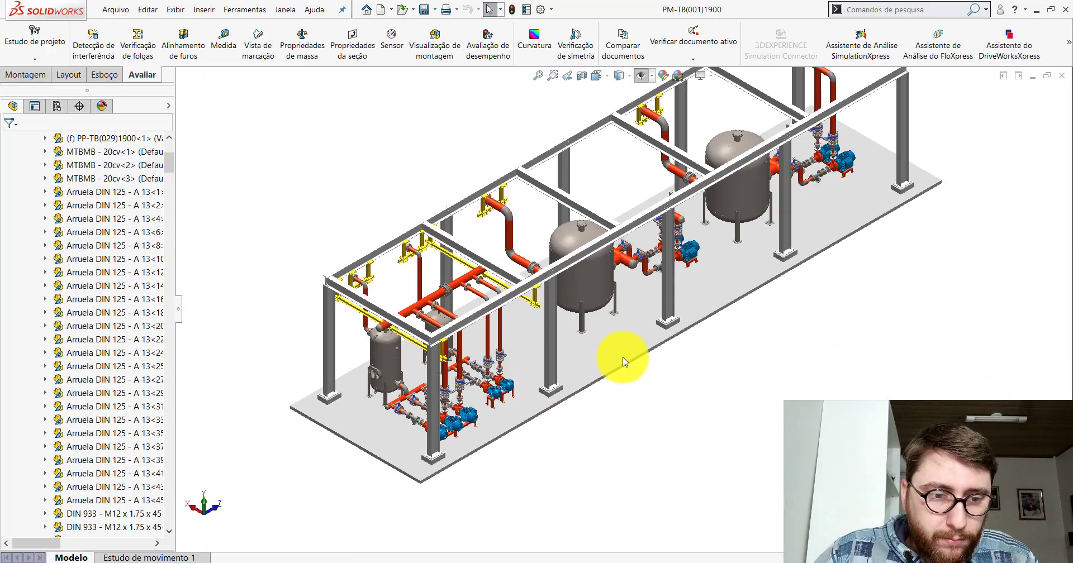
pyautogui.click(1036, 10)
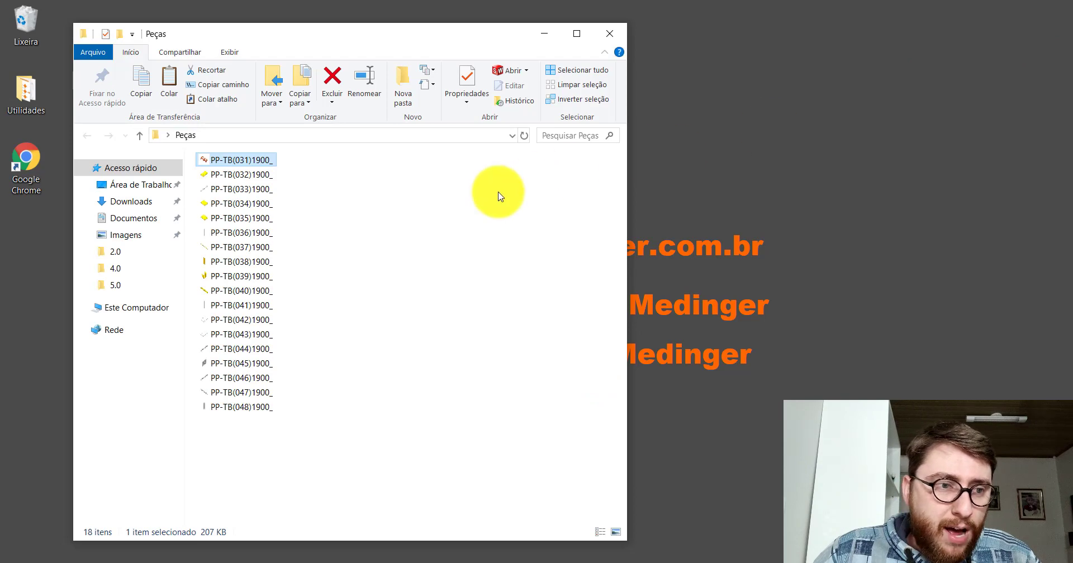
# - Close Peças and paste a copy of PP-TB(030)1900 into the PM-TB(001)1900 folder
pyautogui.click(610, 34)
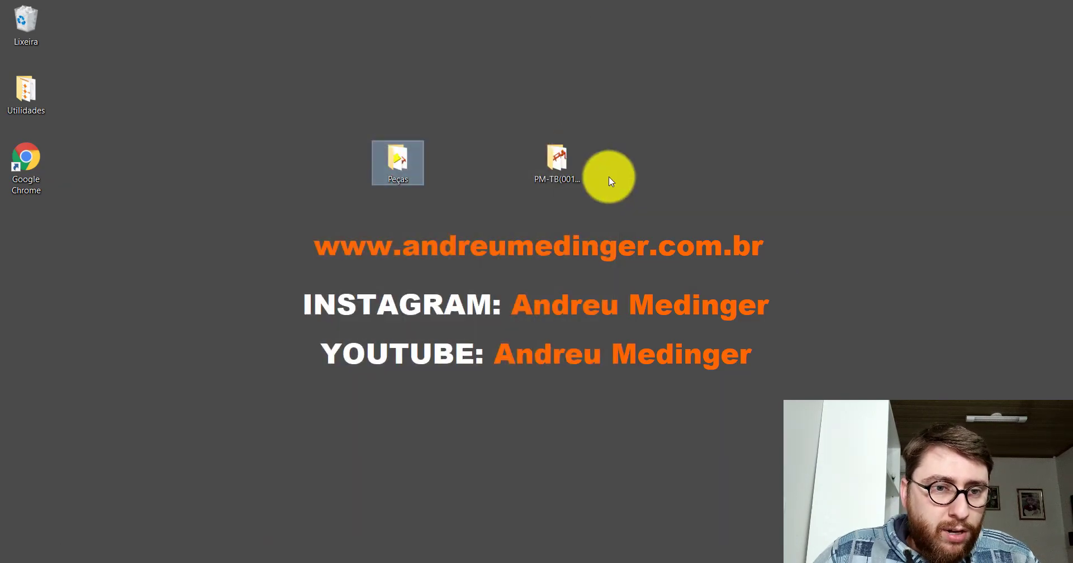
pyautogui.doubleClick(568, 161)
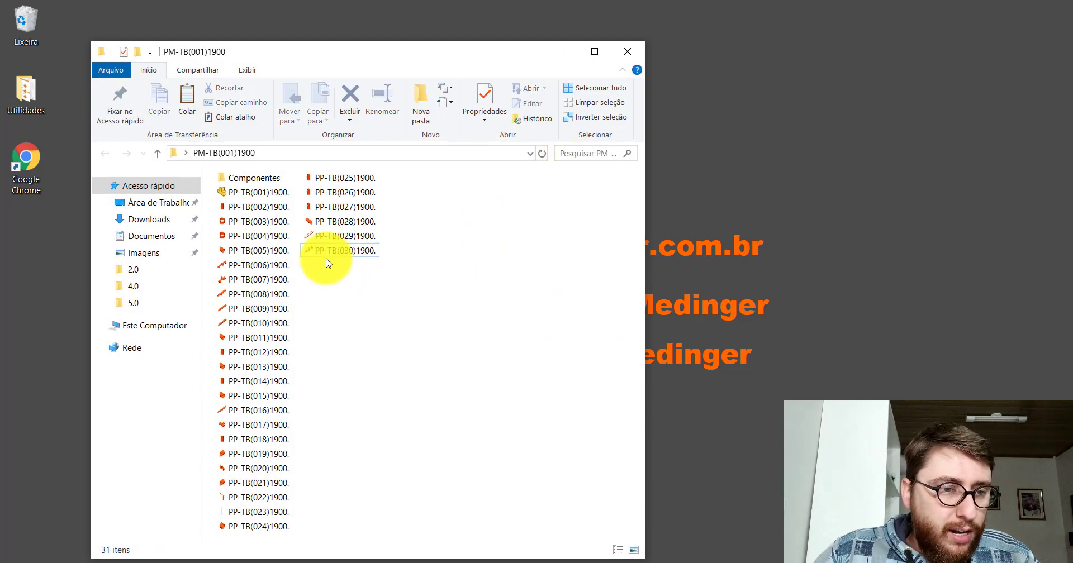
pyautogui.rightClick(322, 250)
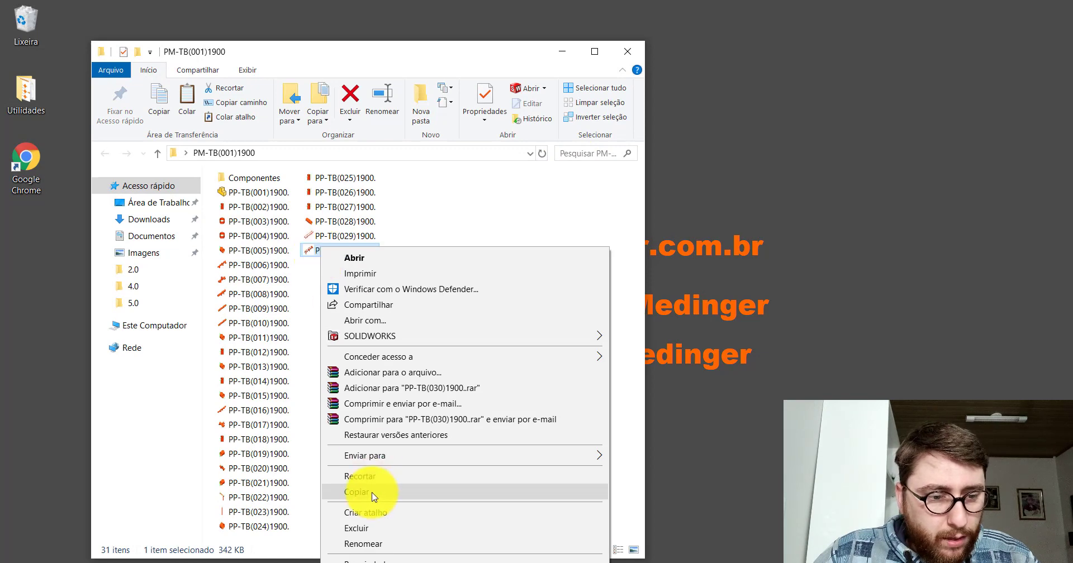
pyautogui.click(371, 492)
pyautogui.rightClick(347, 273)
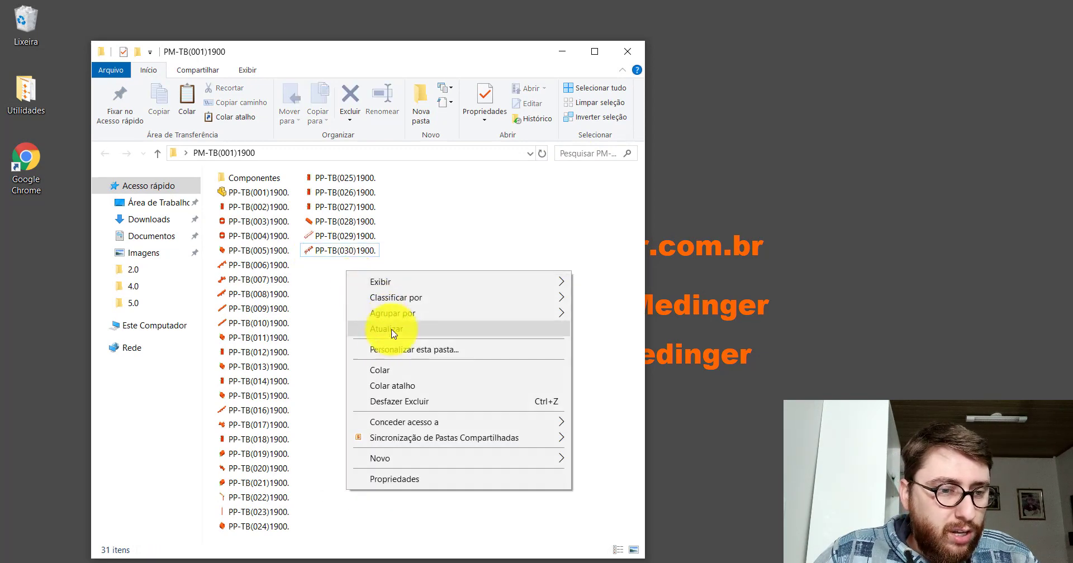
pyautogui.click(399, 372)
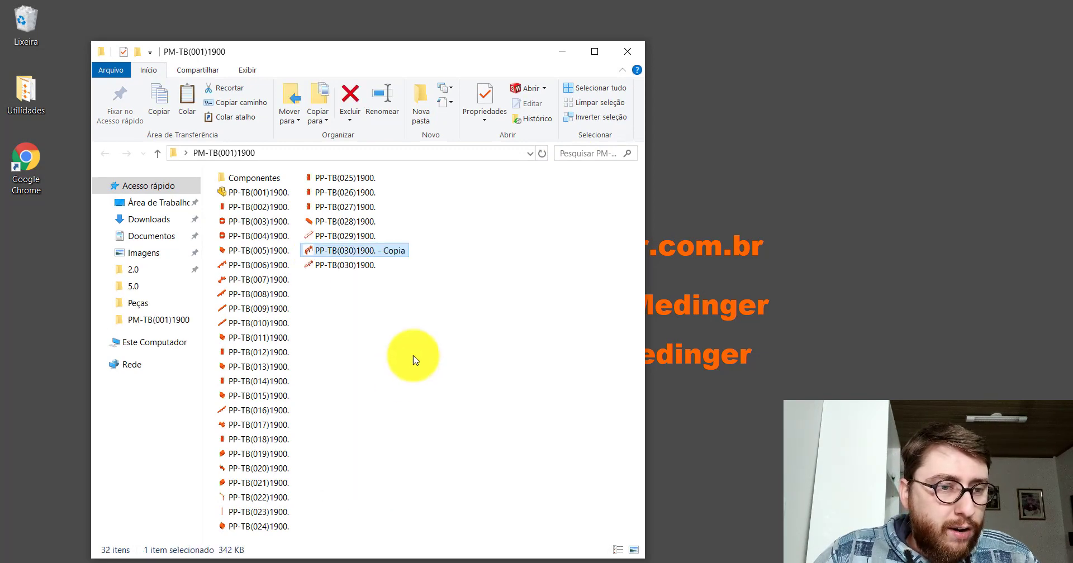
# - Rename the copied part to PP-TB(031)1900
pyautogui.rightClick(352, 250)
pyautogui.click(421, 542)
pyautogui.write('1')
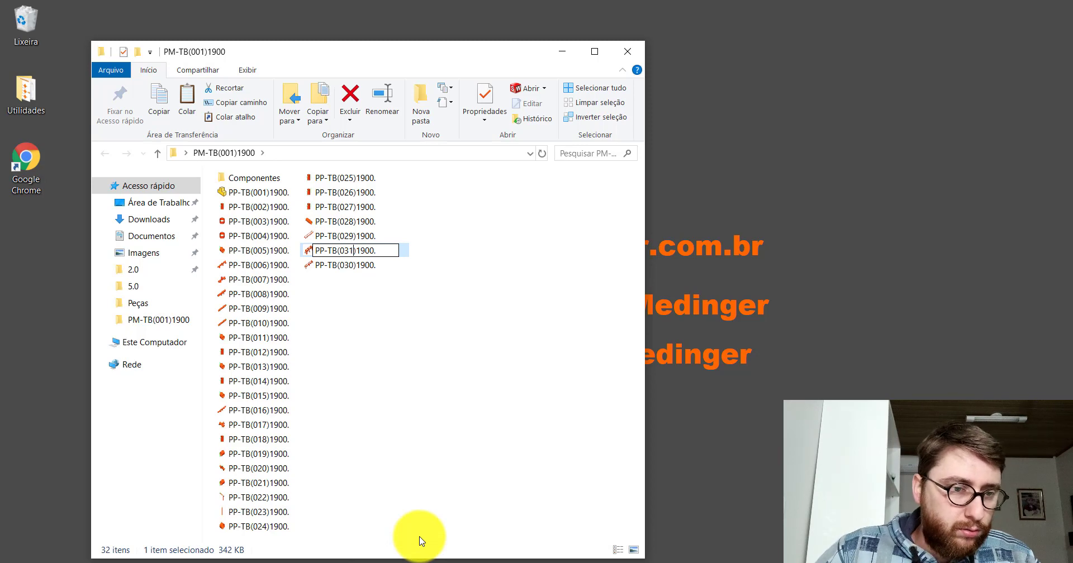
pyautogui.press('Return')
# - Open PP-TB(031)1900. and delete the Corte-extrusão2 cut and its Esboço9 sketch
pyautogui.doubleClick(339, 252)
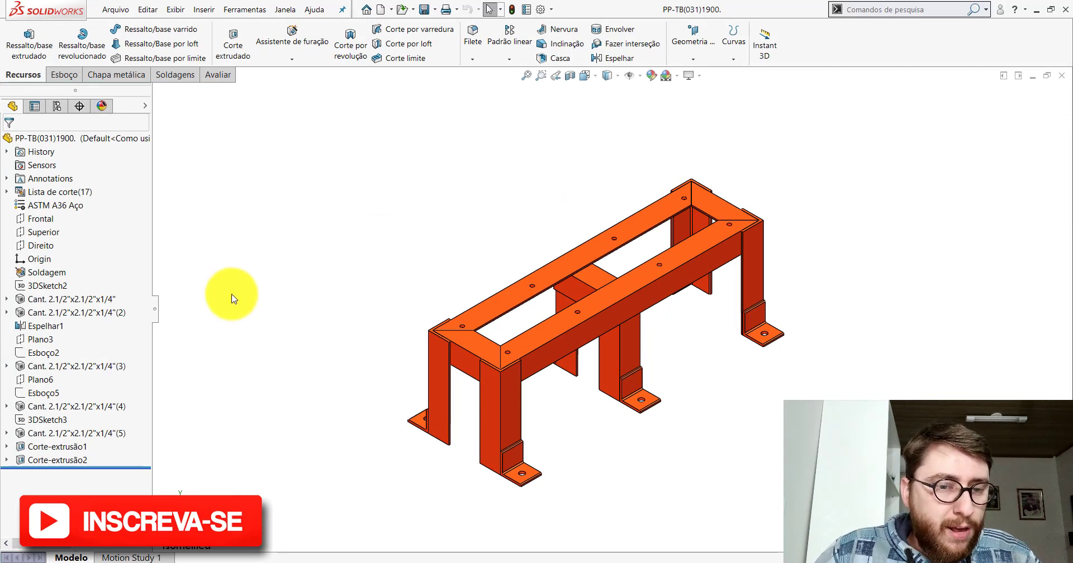
pyautogui.rightClick(40, 460)
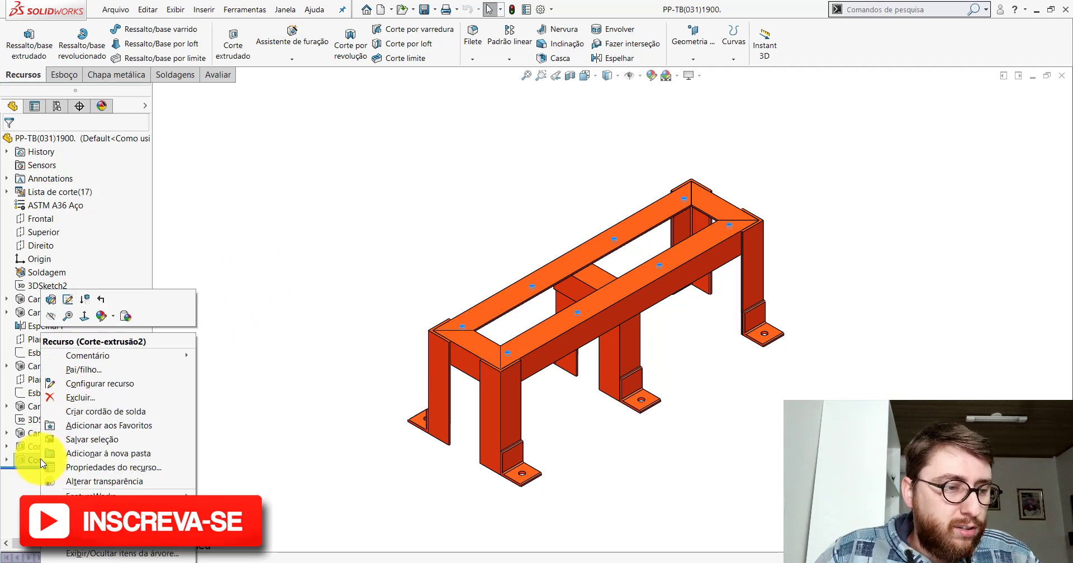
pyautogui.click(76, 383)
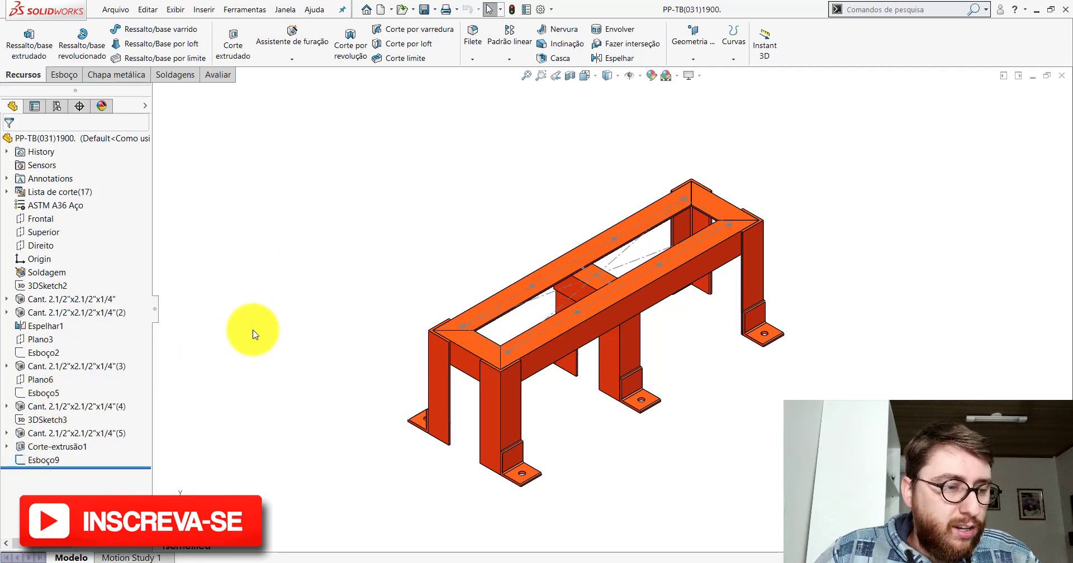
pyautogui.rightClick(45, 461)
pyautogui.click(44, 447)
pyautogui.press('Delete')
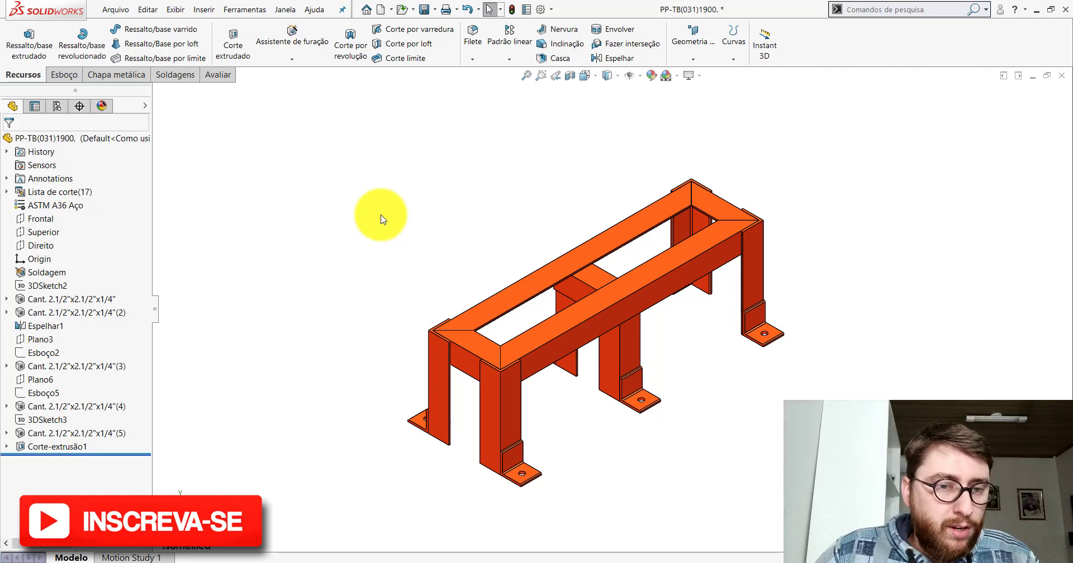
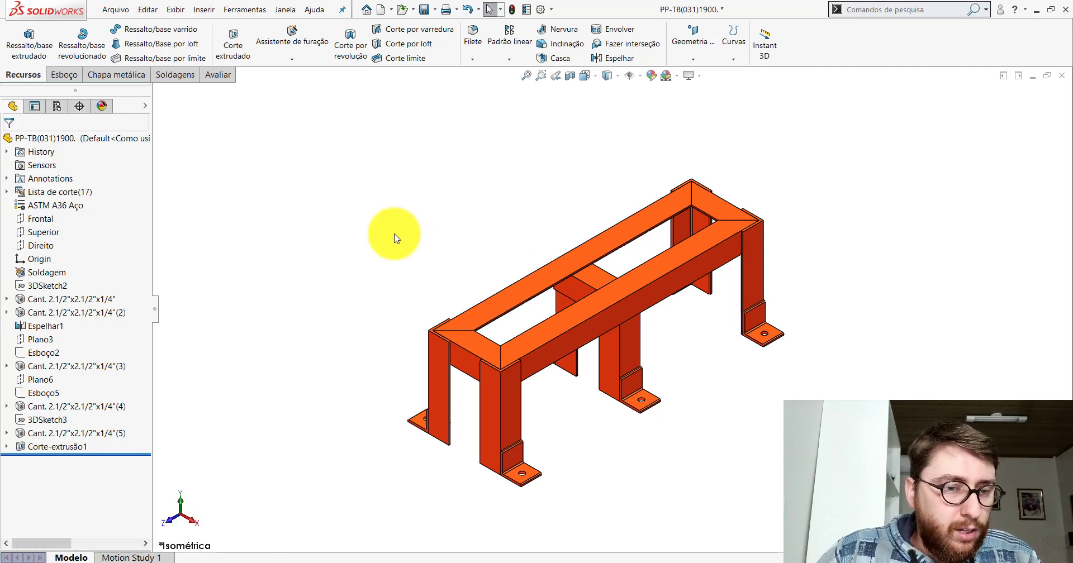
# - Open 3DSketch2 for editing and inspect the 800 mm top line's relations
pyautogui.click(47, 286)
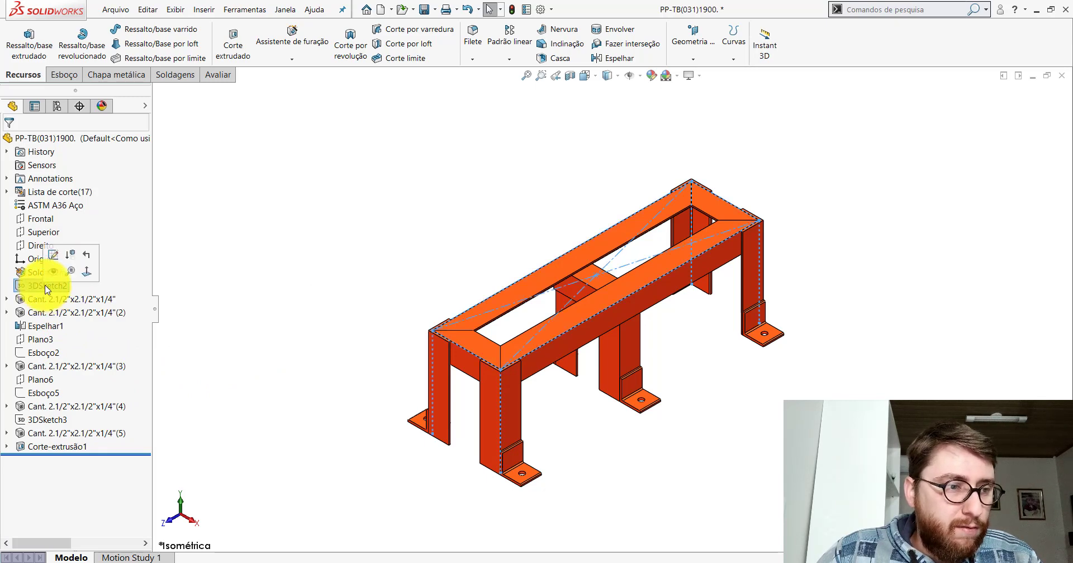
pyautogui.click(53, 258)
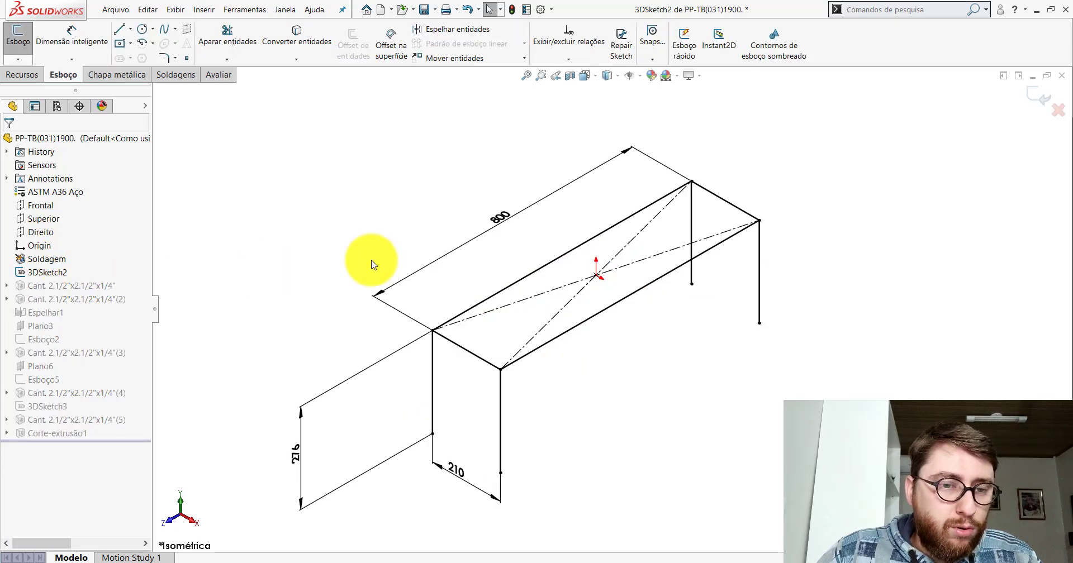
pyautogui.click(553, 264)
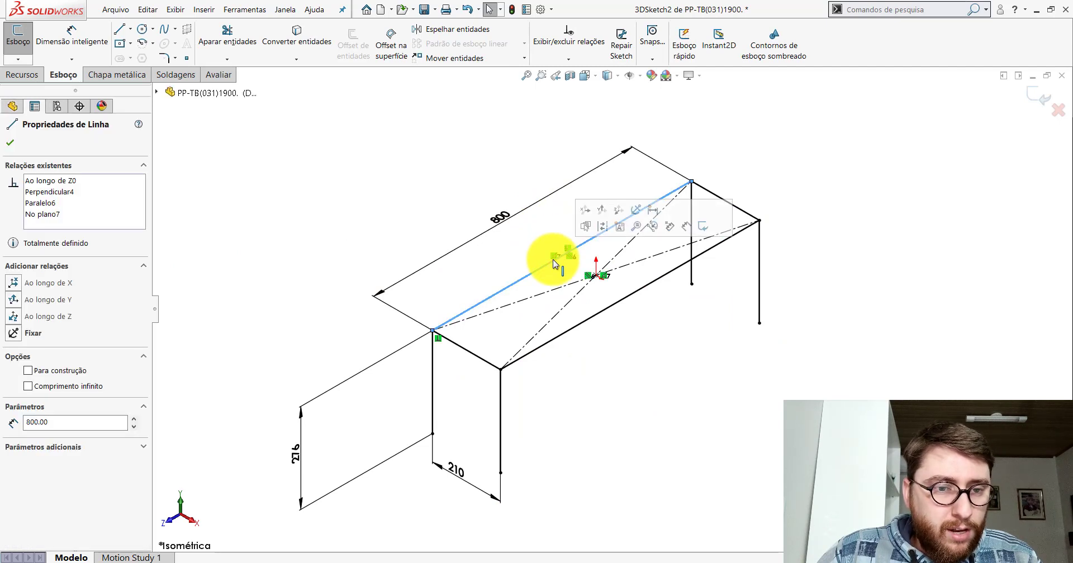
pyautogui.scroll(-4, 581, 261)
pyautogui.scroll(-4, 568, 258)
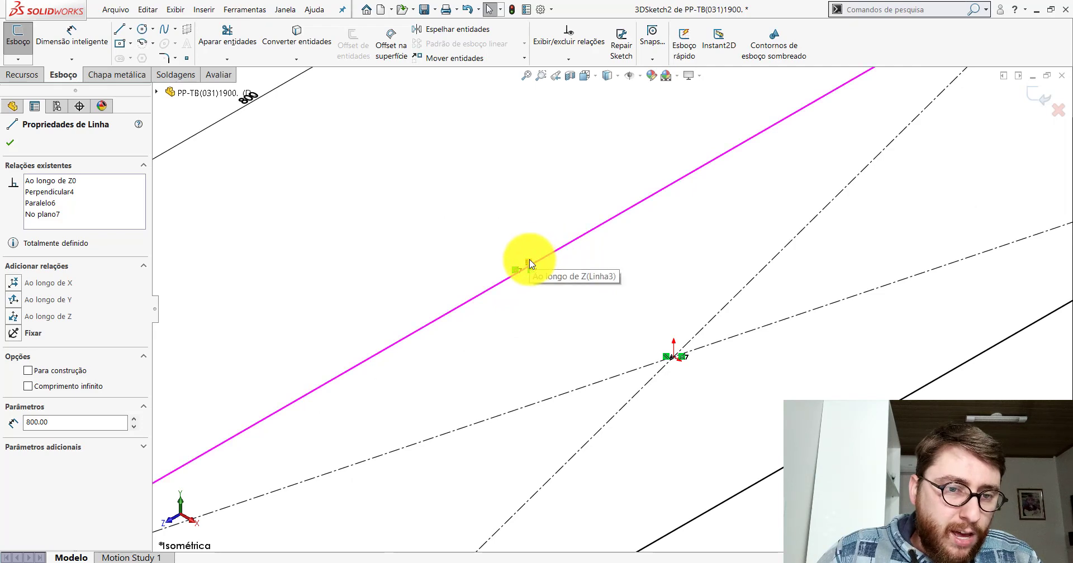
# - Replace the 800 line's Along Z relation with Along X, then undo it
pyautogui.press('Escape')
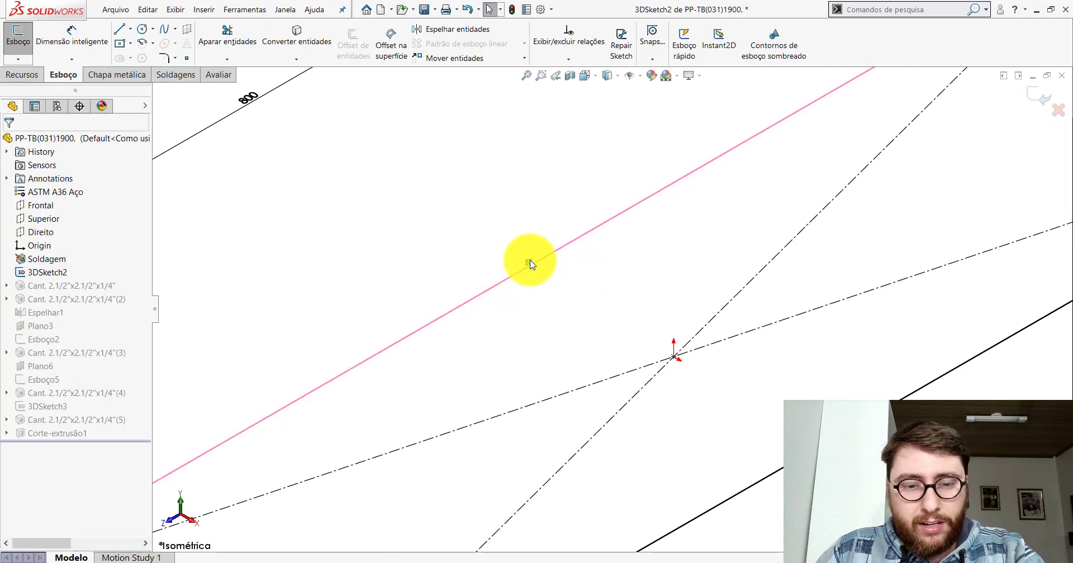
pyautogui.scroll(6, 604, 296)
pyautogui.scroll(2, 643, 340)
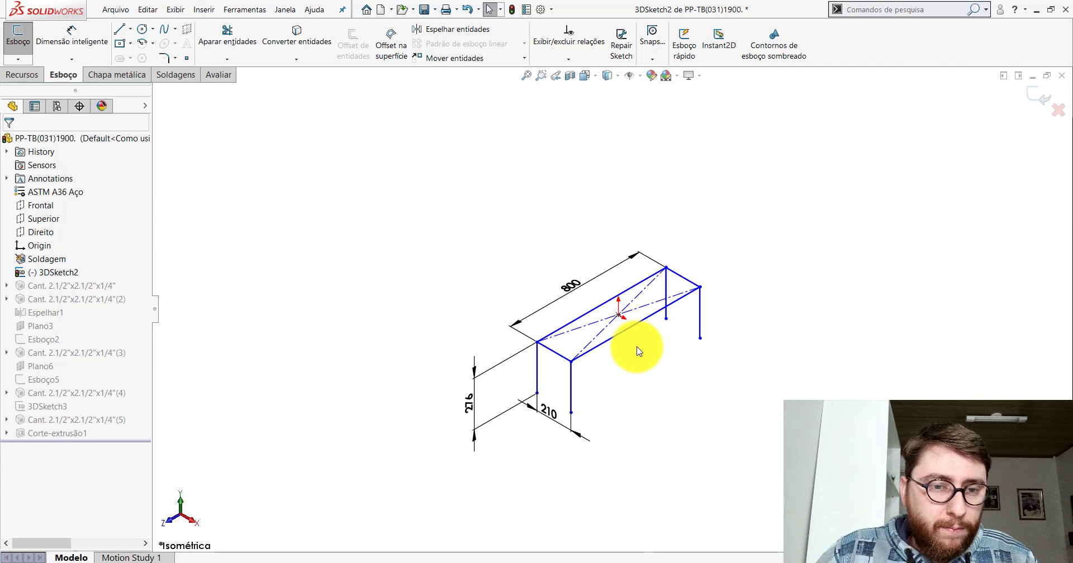
pyautogui.scroll(-3, 637, 344)
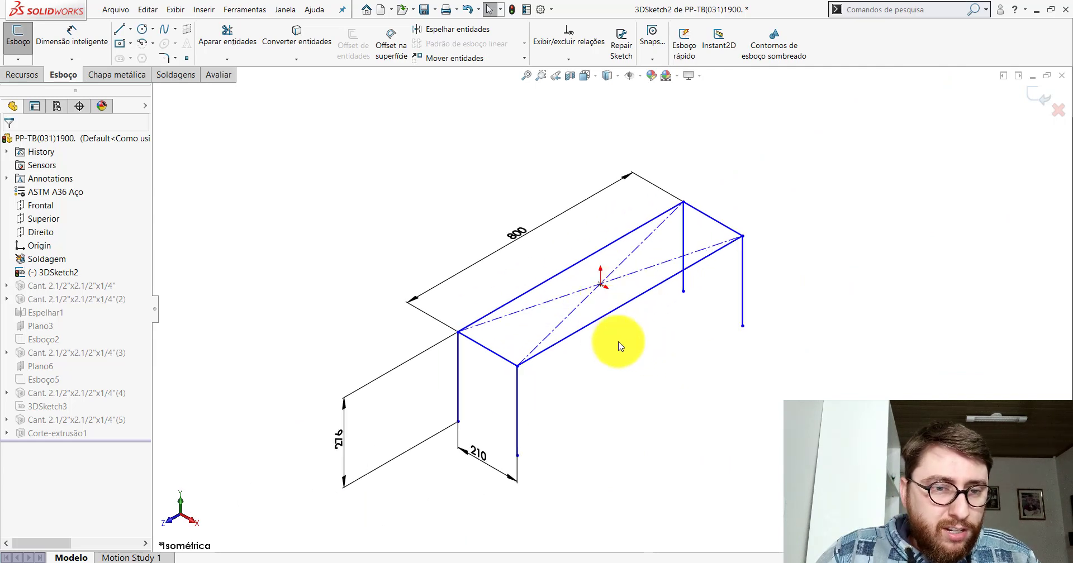
pyautogui.click(590, 257)
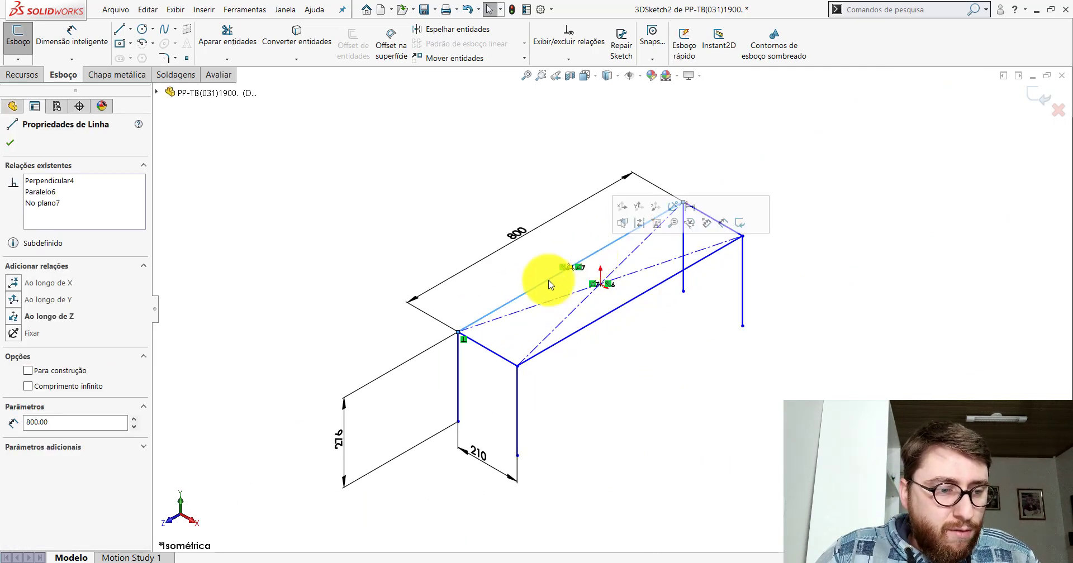
pyautogui.click(14, 284)
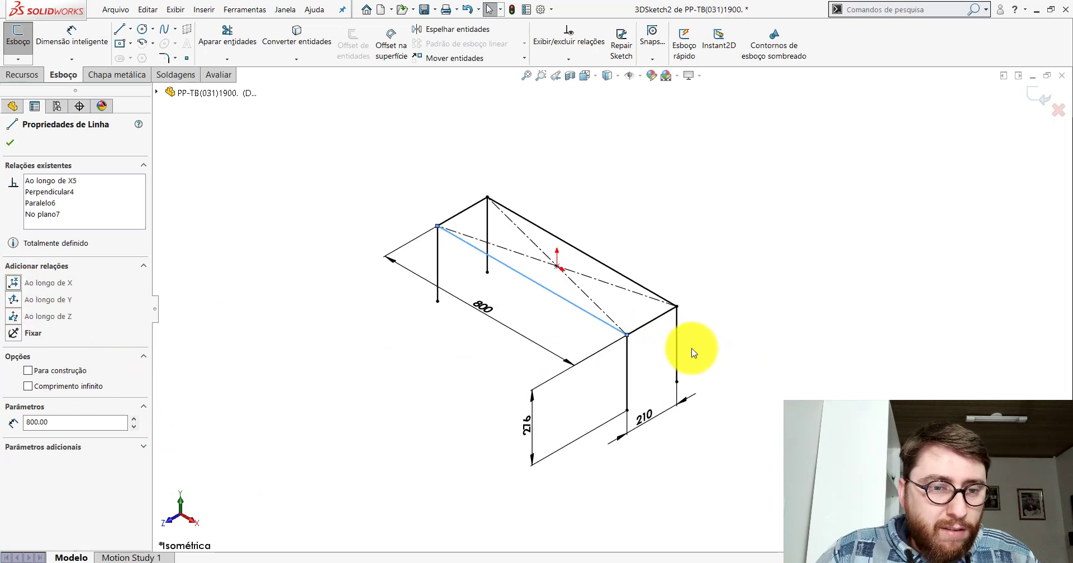
pyautogui.click(625, 235)
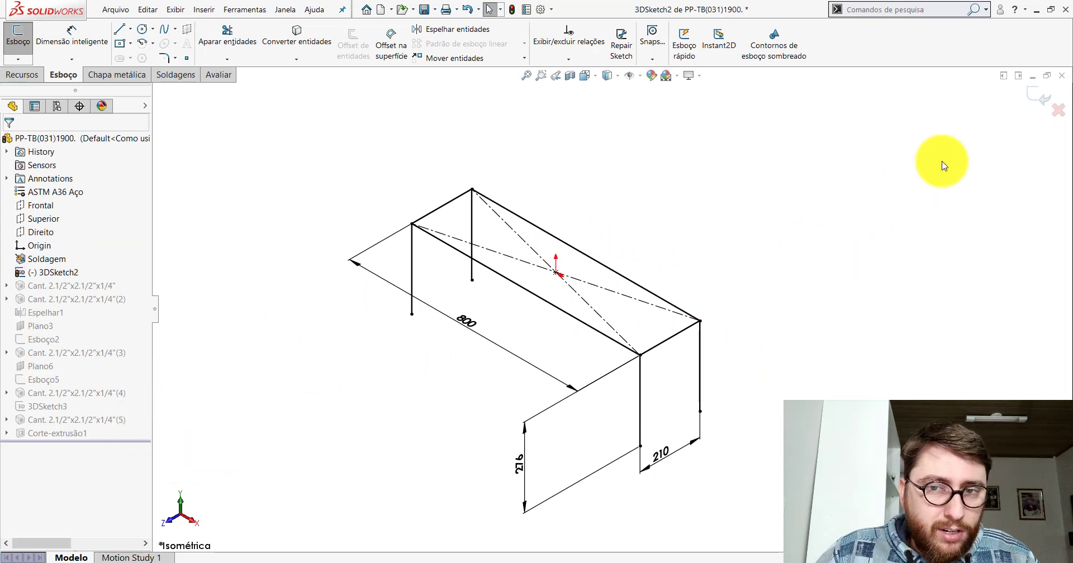
pyautogui.hotkey('ctrl', 'z')
# - Select the 800 mm top line and delete its Along Z relation
pyautogui.click(921, 165)
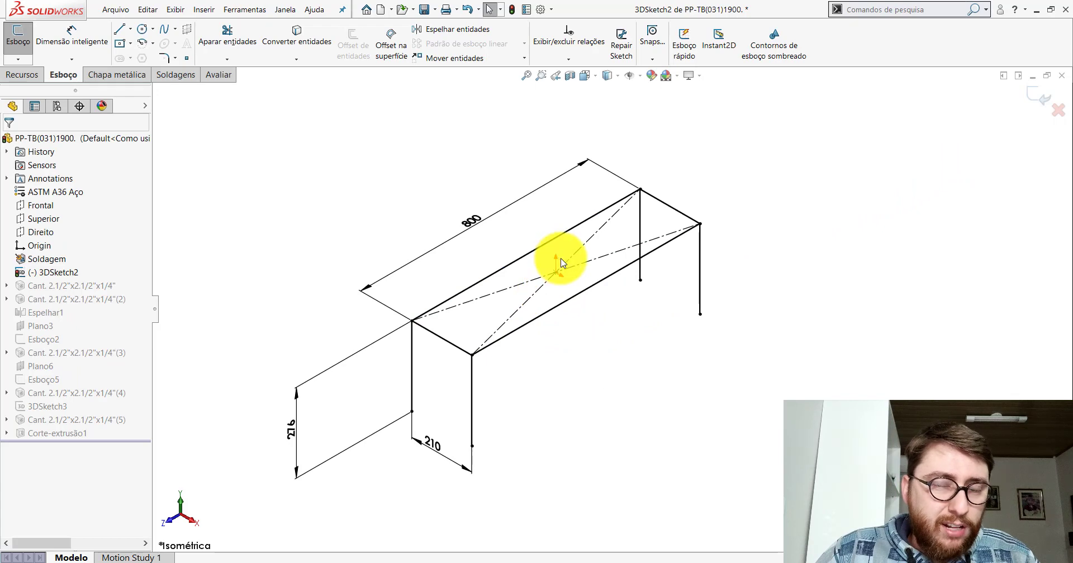
pyautogui.scroll(-5, 554, 248)
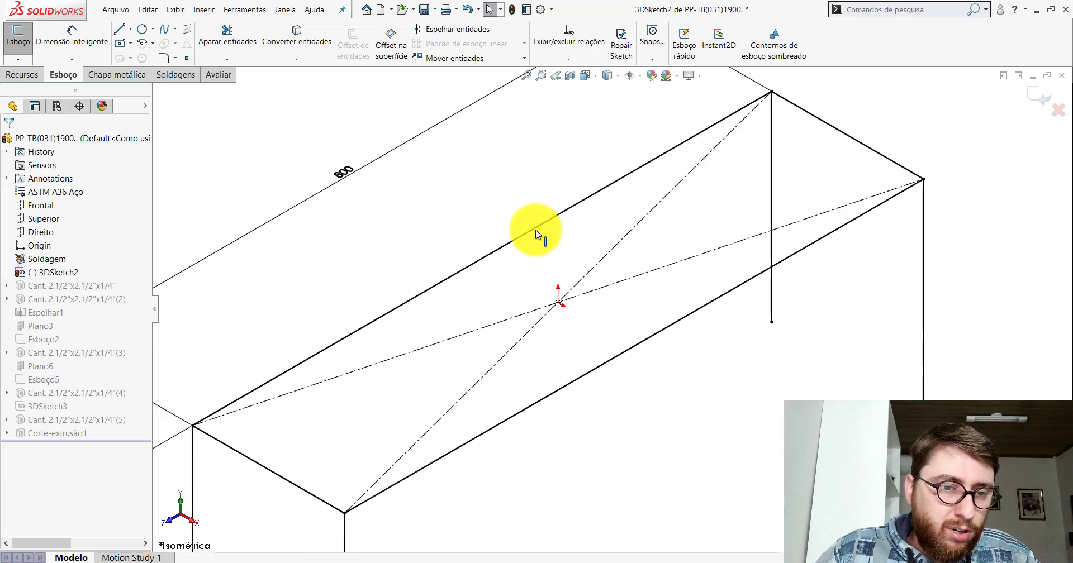
pyautogui.click(537, 234)
pyautogui.scroll(-2, 510, 254)
pyautogui.scroll(-2, 492, 300)
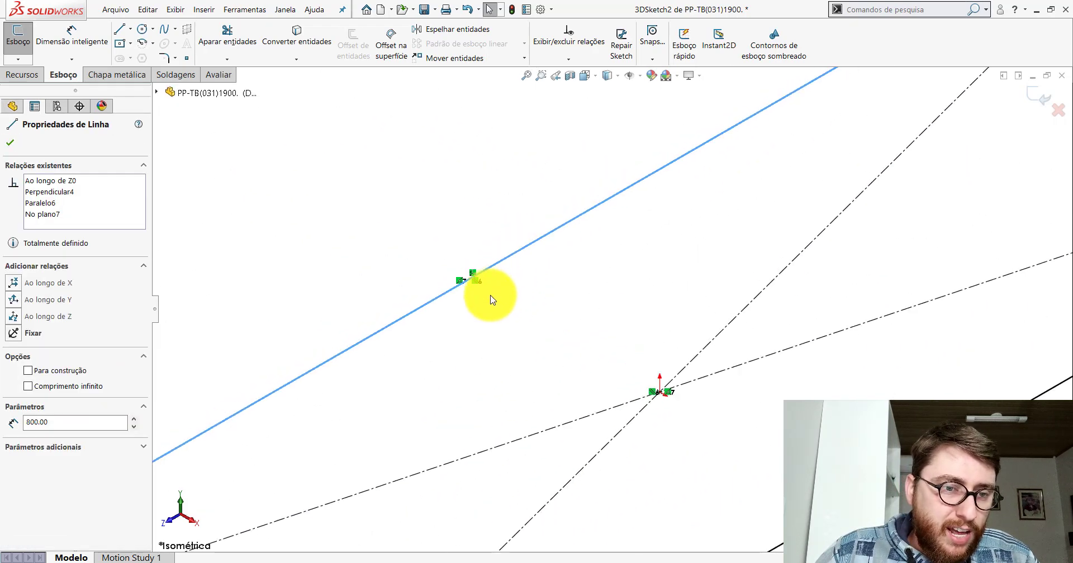
pyautogui.scroll(-1, 492, 300)
pyautogui.scroll(-2, 481, 271)
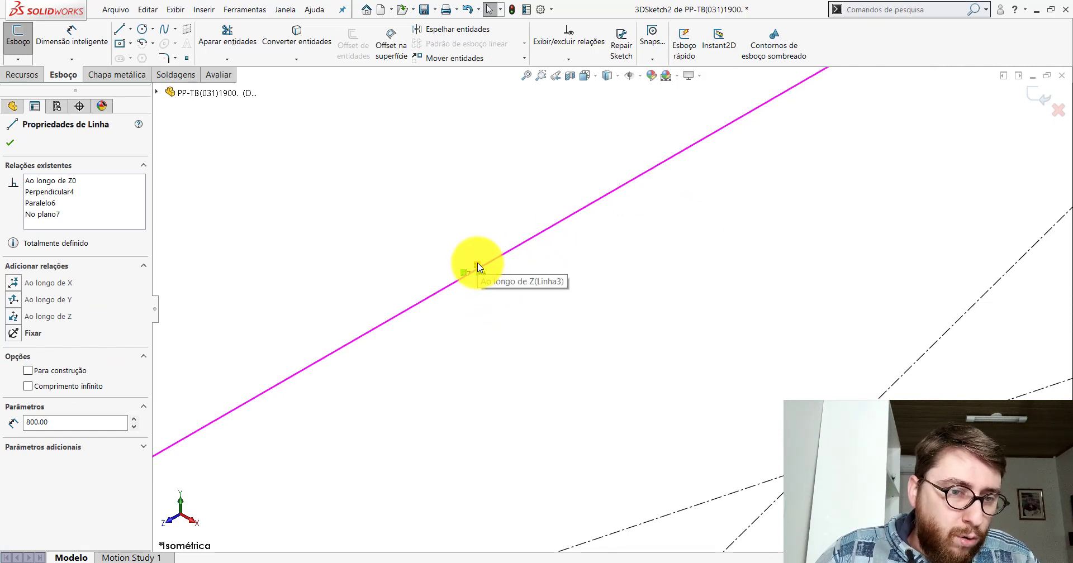
pyautogui.press('Escape')
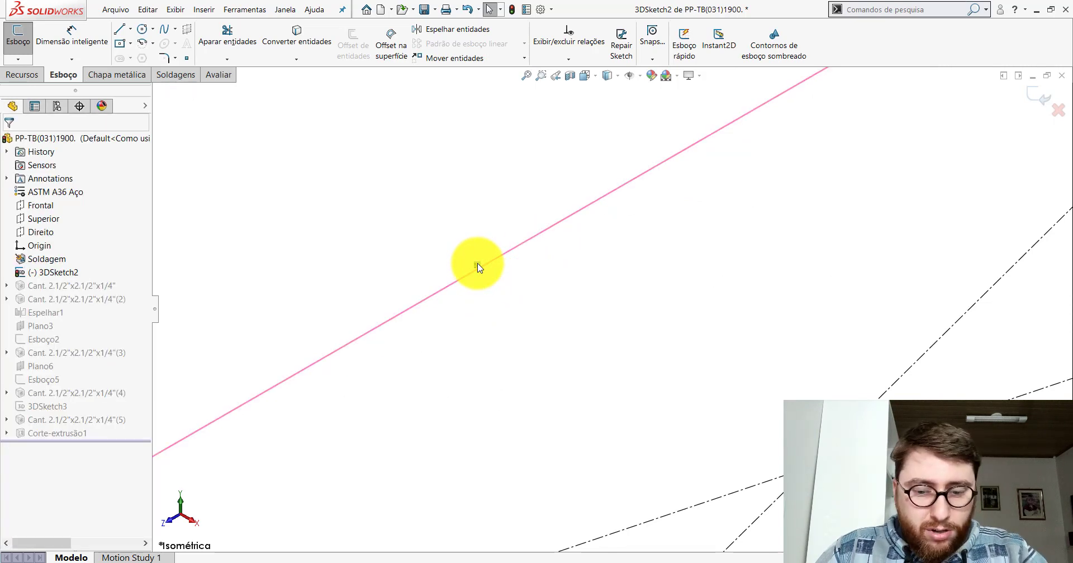
pyautogui.scroll(3, 603, 295)
pyautogui.scroll(3, 620, 335)
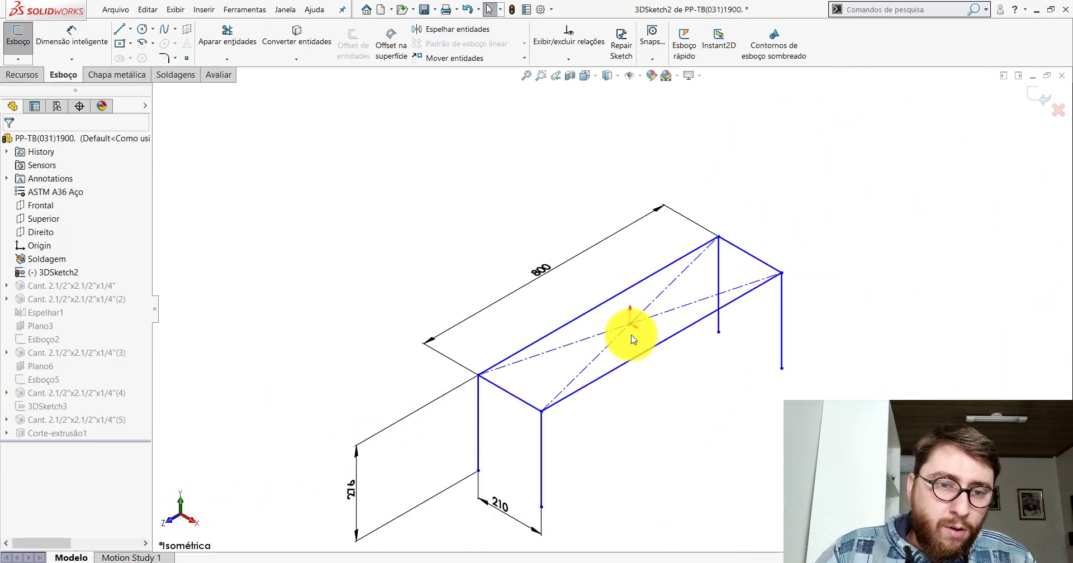
pyautogui.scroll(-1, 609, 287)
# - Give the top line an Along X relation, fit the view, and exit the sketch
pyautogui.click(609, 287)
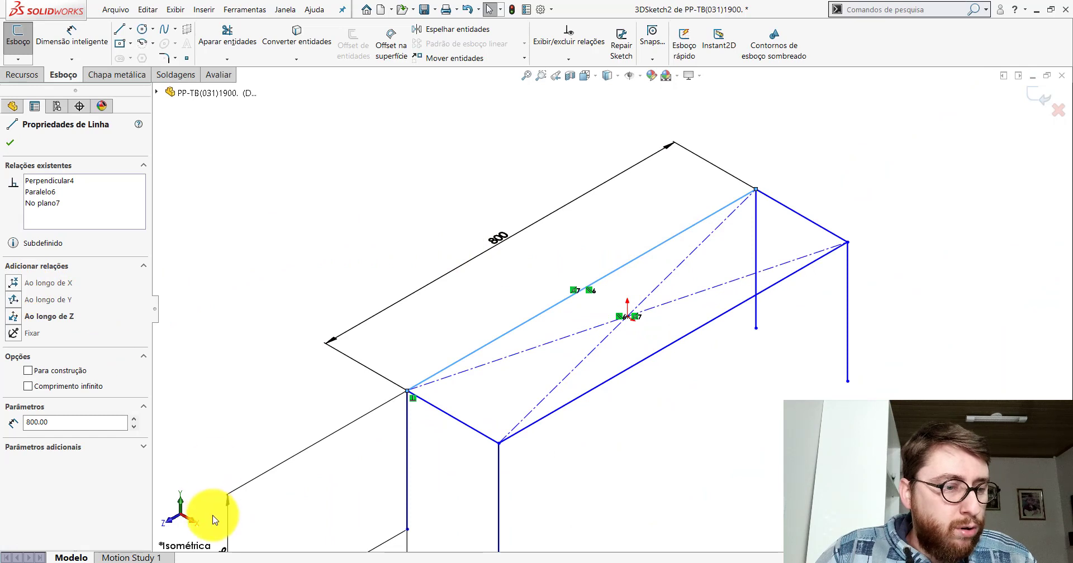
pyautogui.scroll(3, 534, 380)
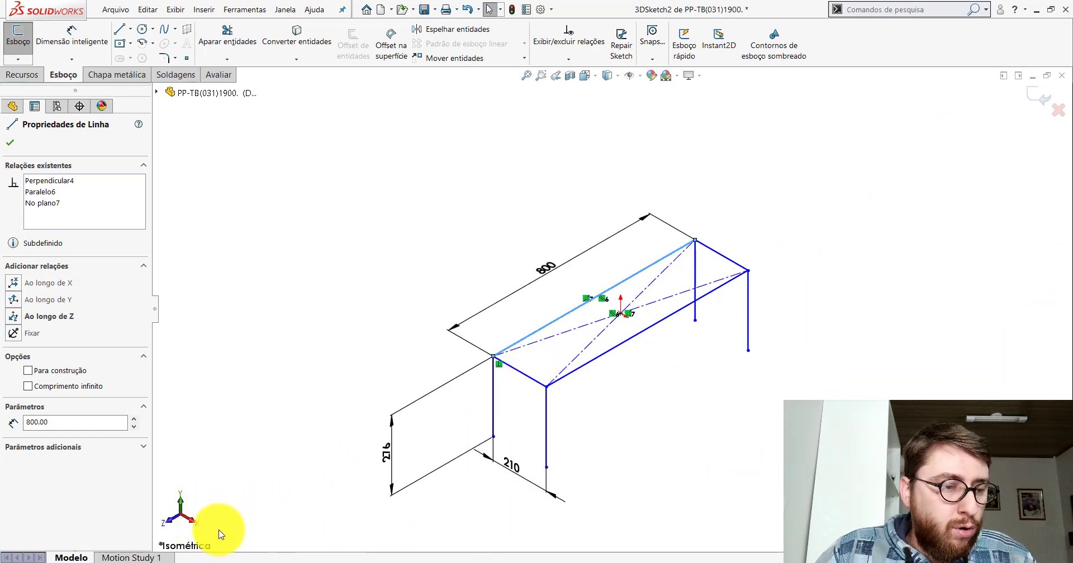
pyautogui.click(12, 283)
pyautogui.click(10, 142)
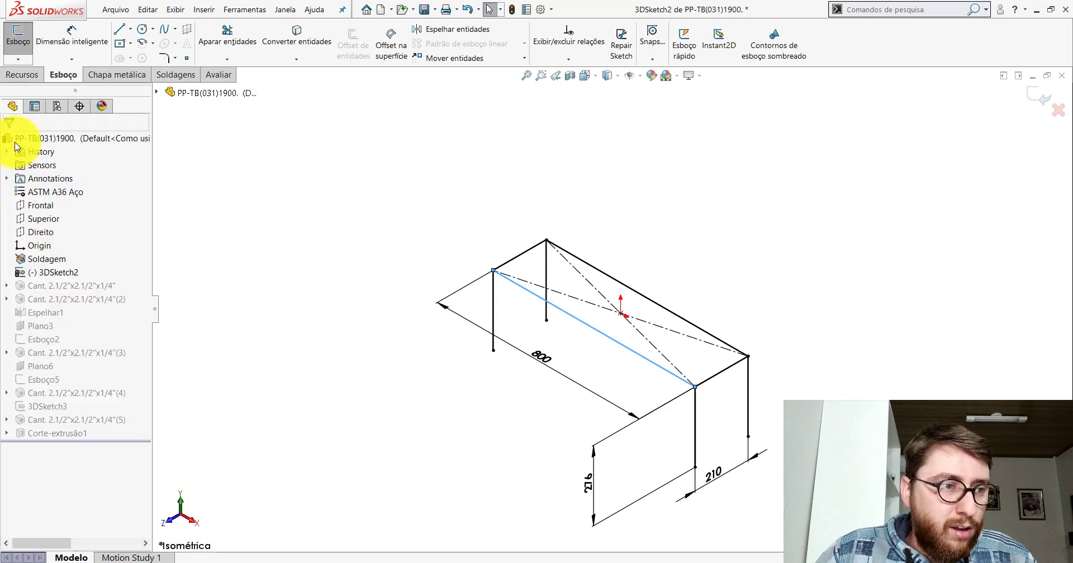
pyautogui.click(639, 222)
pyautogui.press('f')
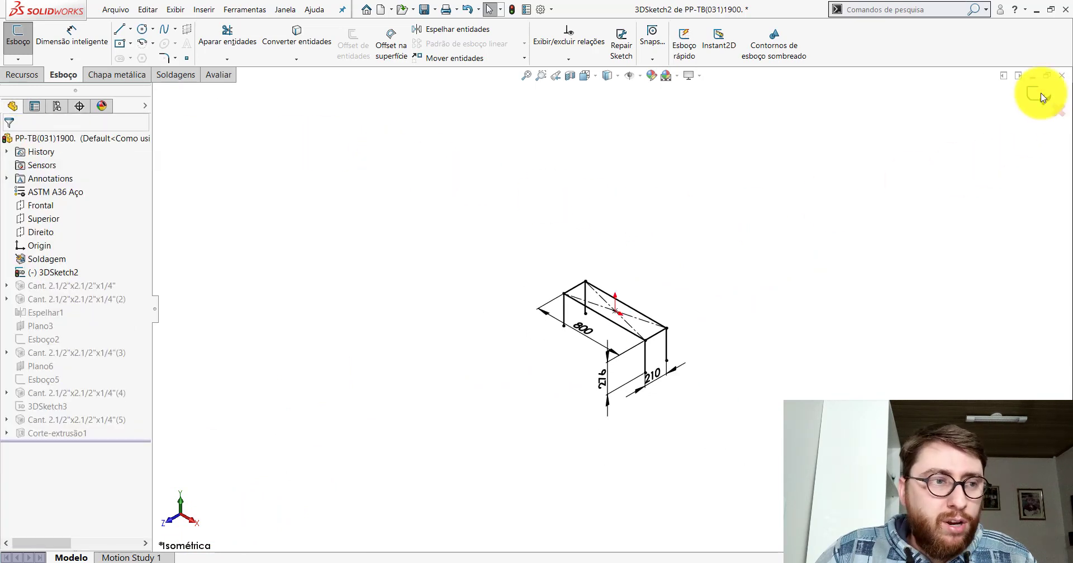
pyautogui.click(1041, 98)
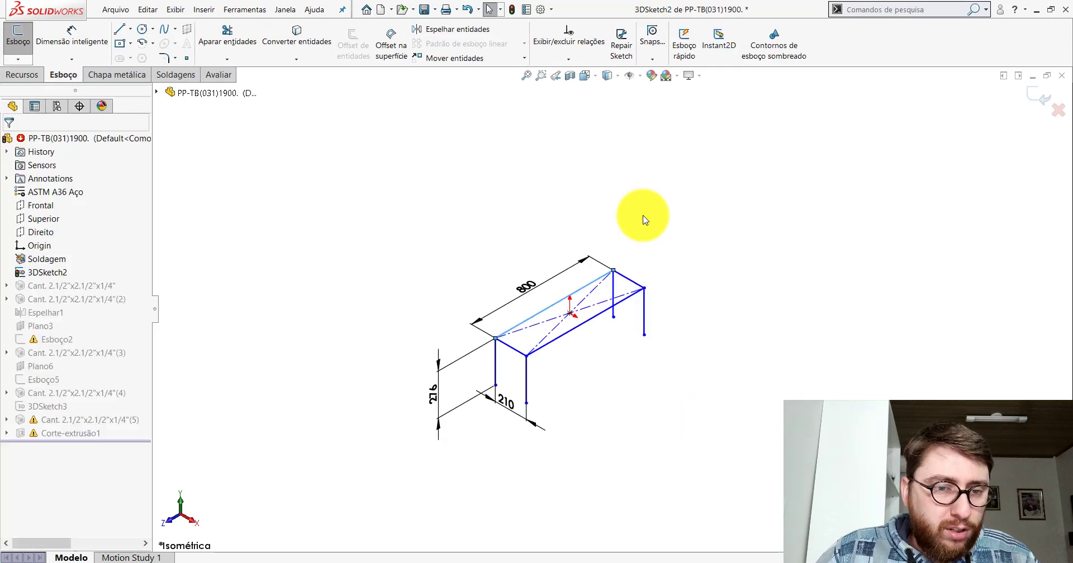
# - Rebuild the weldment and measure the end edge on PP-TB(031)1900_
pyautogui.hotkey('ctrl', 'b')
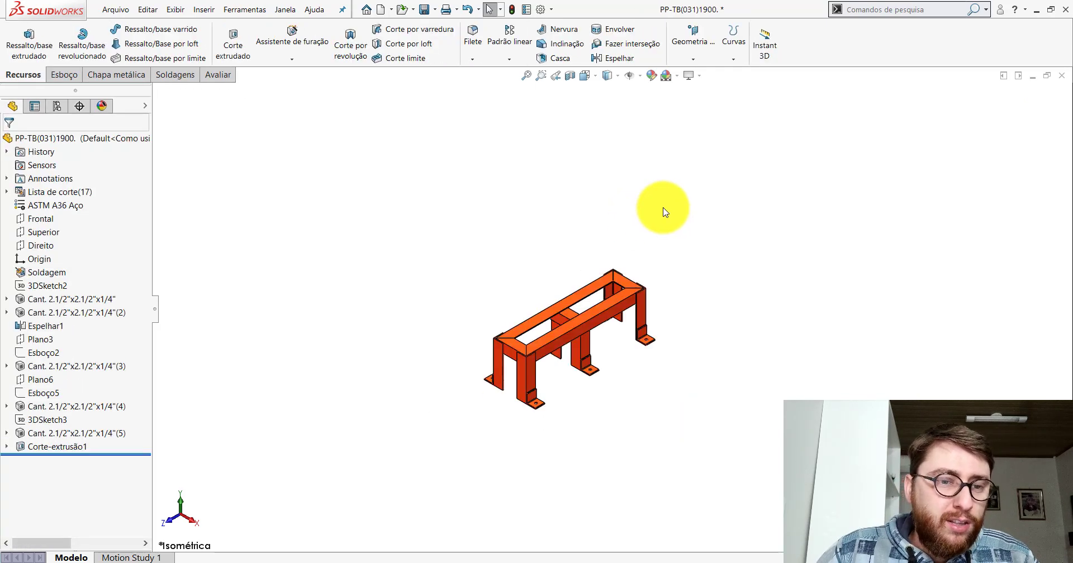
pyautogui.scroll(-2, 611, 328)
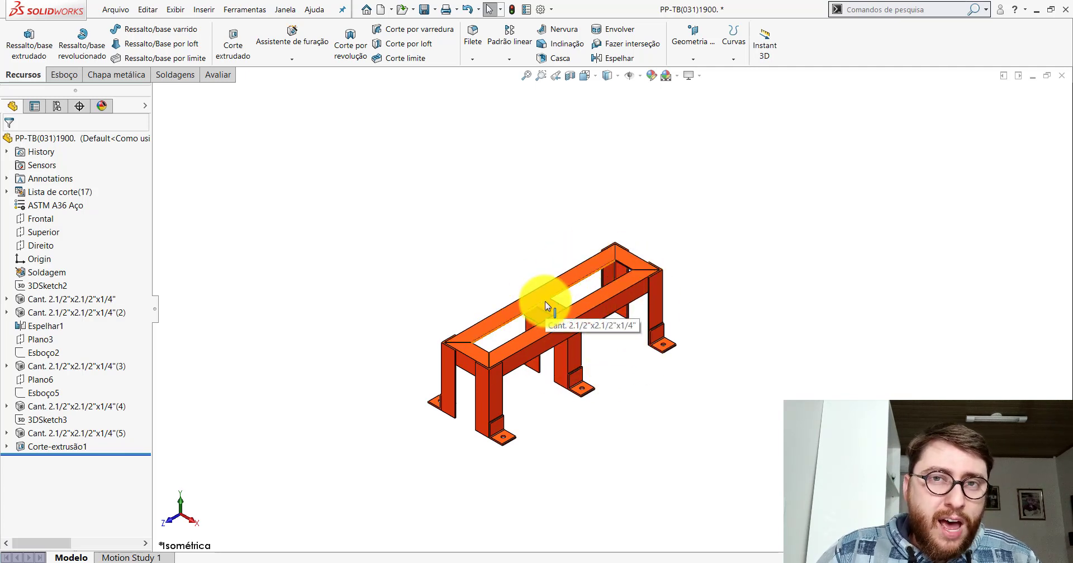
pyautogui.click(383, 536)
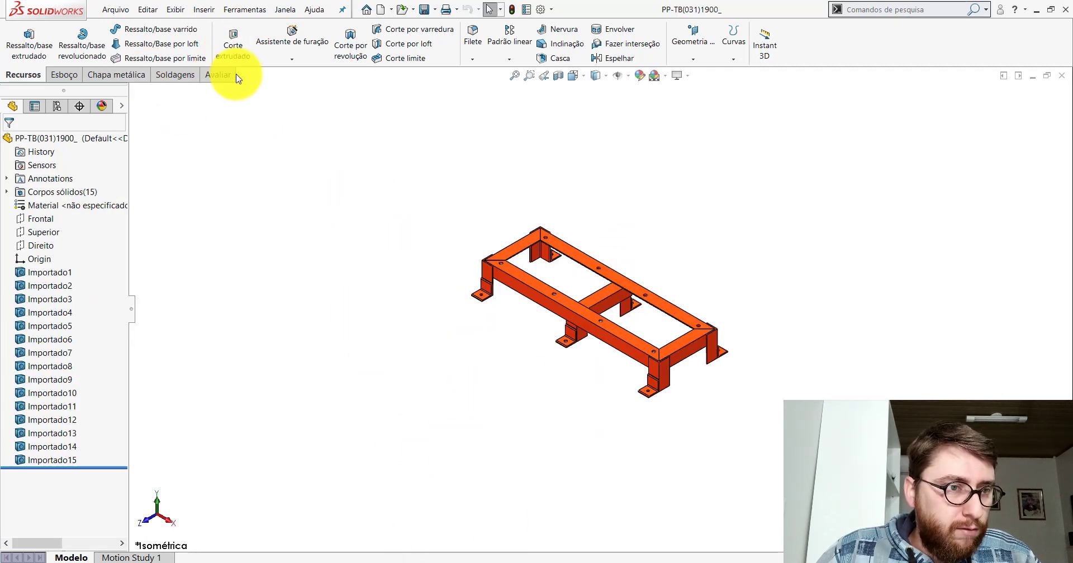
pyautogui.click(221, 75)
pyautogui.click(140, 51)
pyautogui.scroll(-3, 670, 329)
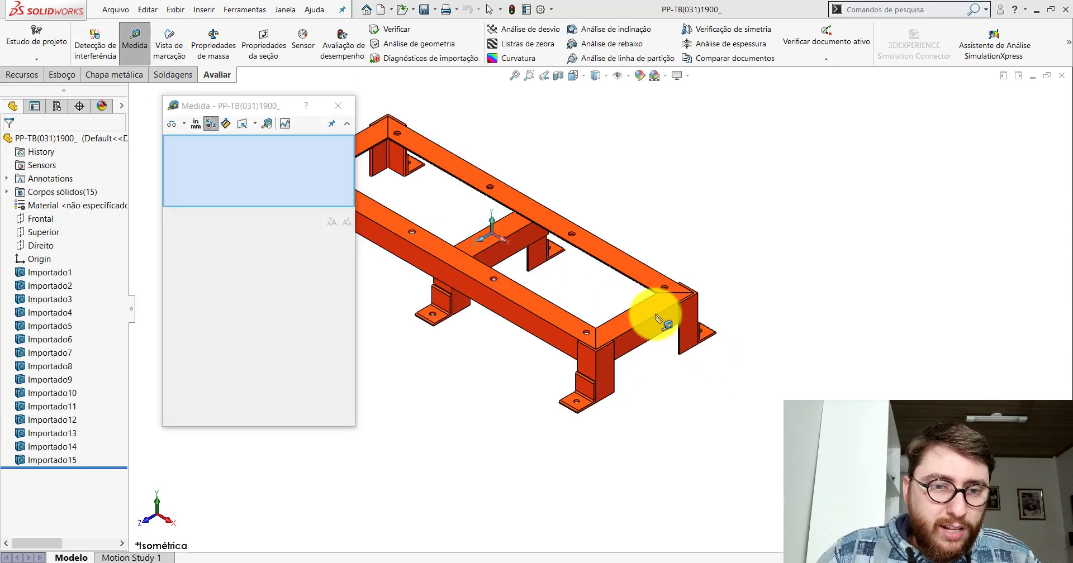
pyautogui.click(658, 322)
pyautogui.scroll(3, 598, 299)
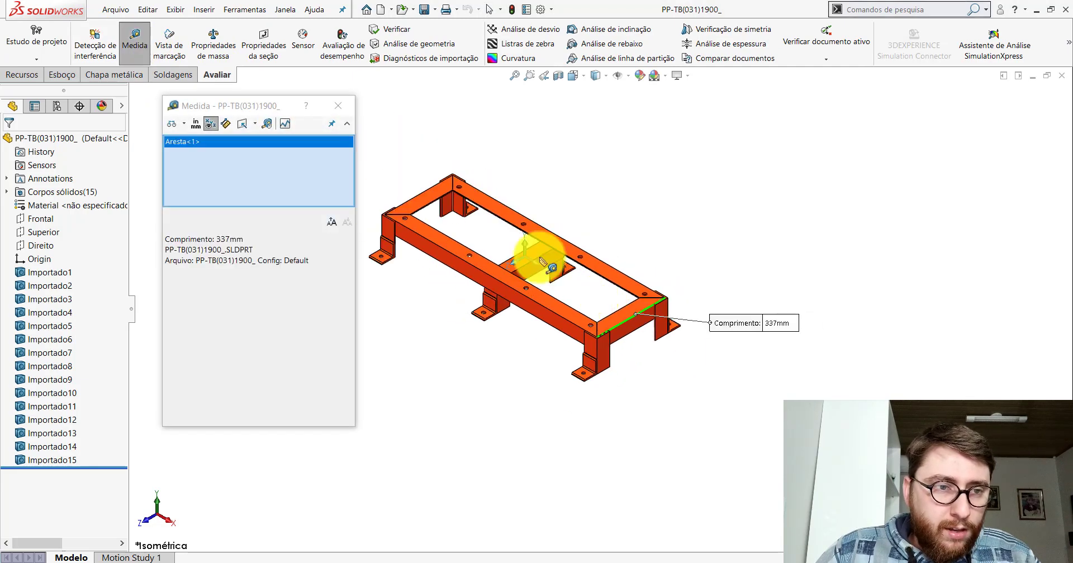
pyautogui.click(337, 106)
pyautogui.hotkey('ctrl', 'Tab')
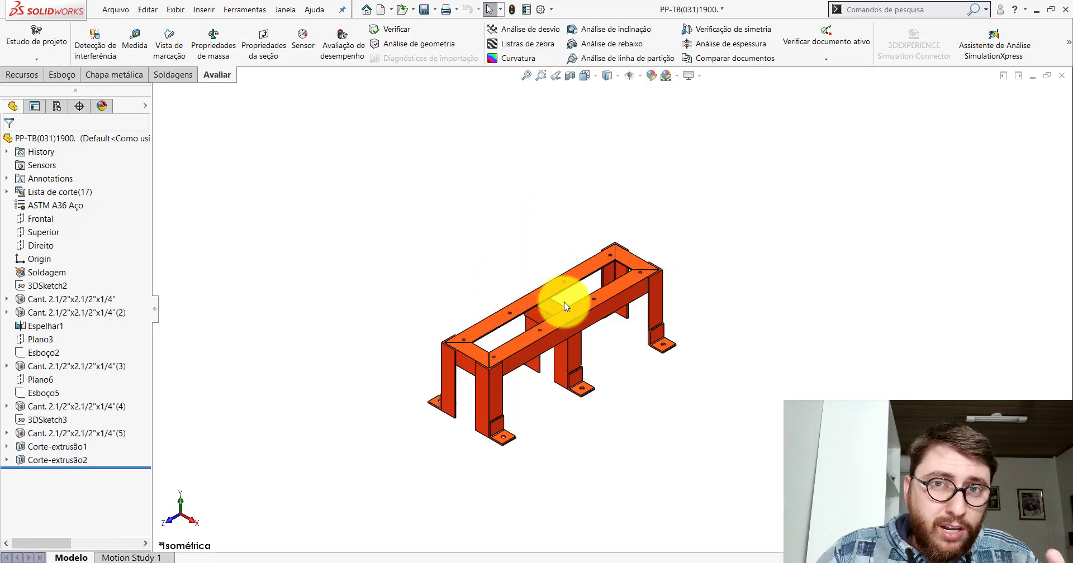
# - Measure the imported frame's end beam at 337 mm and return to the weldment
pyautogui.scroll(-3, 557, 323)
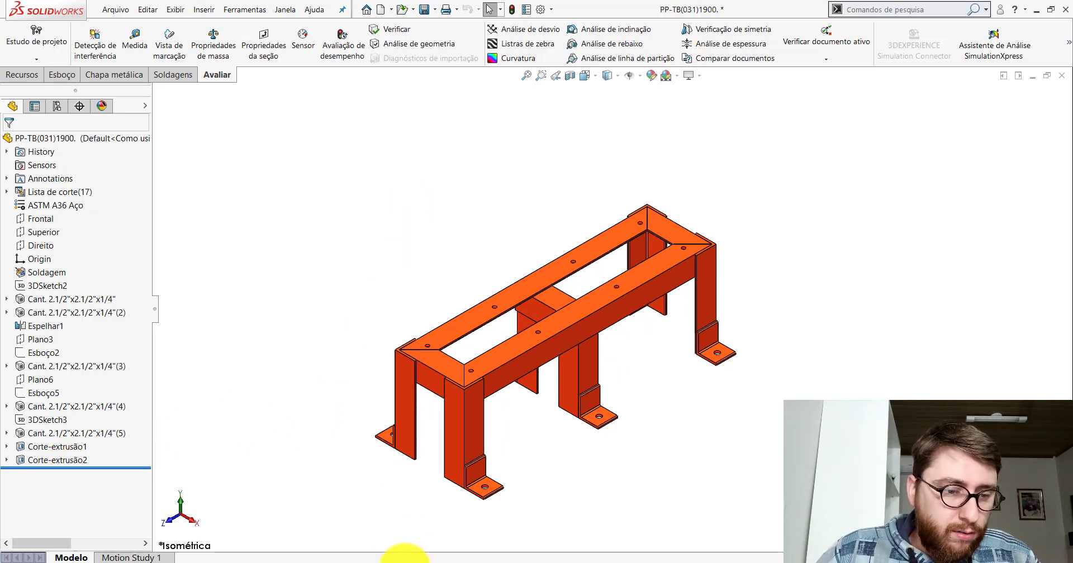
pyautogui.moveTo(396, 560)
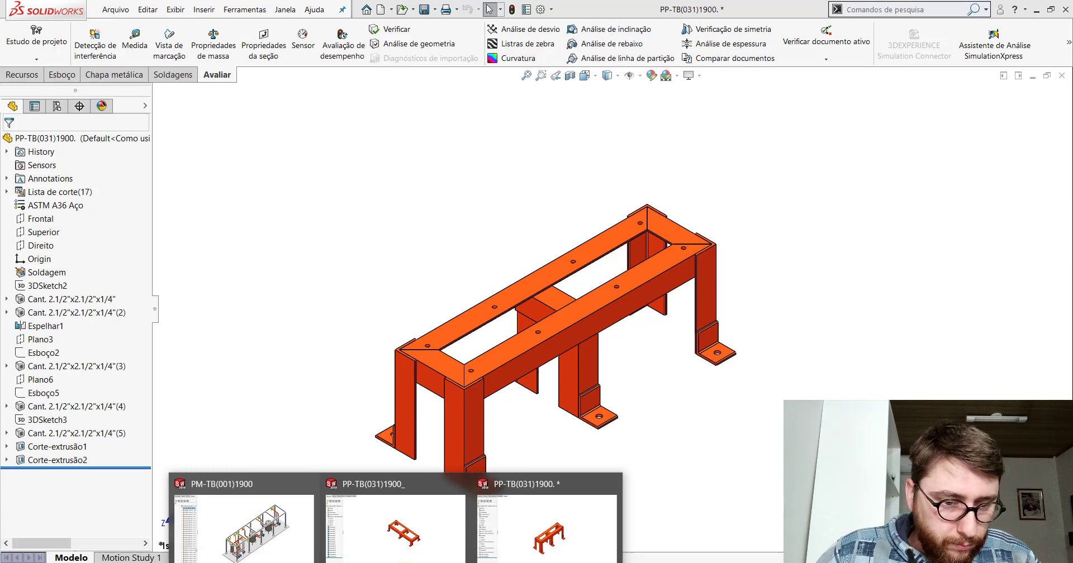
pyautogui.click(395, 531)
pyautogui.click(135, 34)
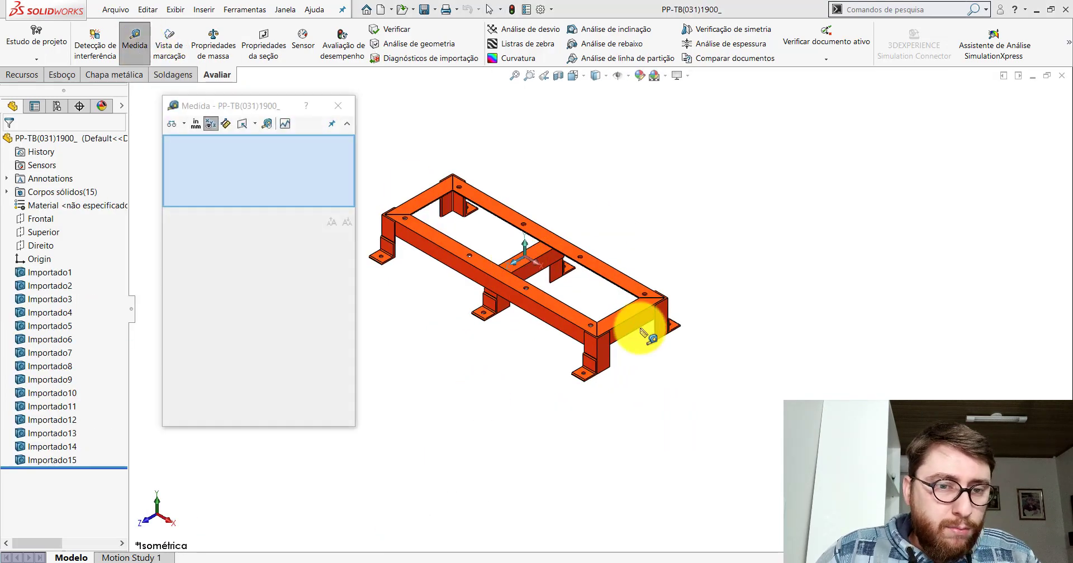
pyautogui.scroll(-5, 626, 307)
pyautogui.click(617, 302)
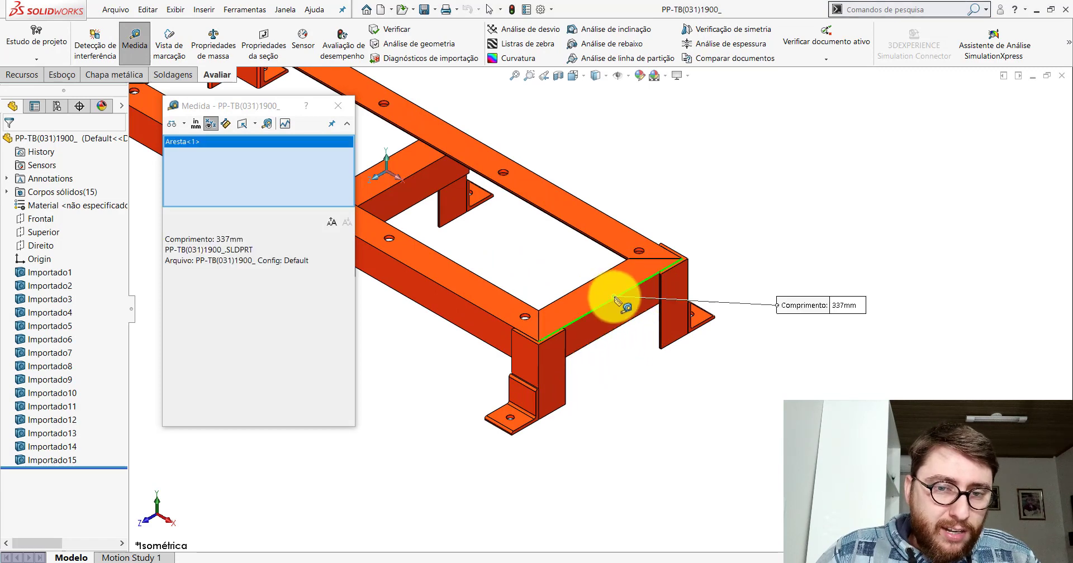
pyautogui.click(338, 105)
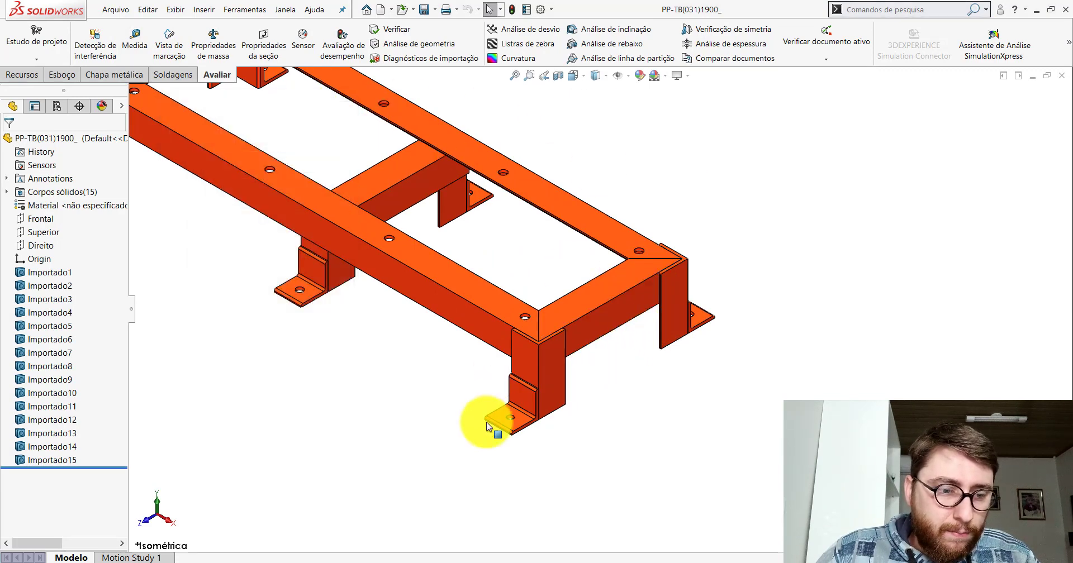
pyautogui.hotkey('ctrl', 'Tab')
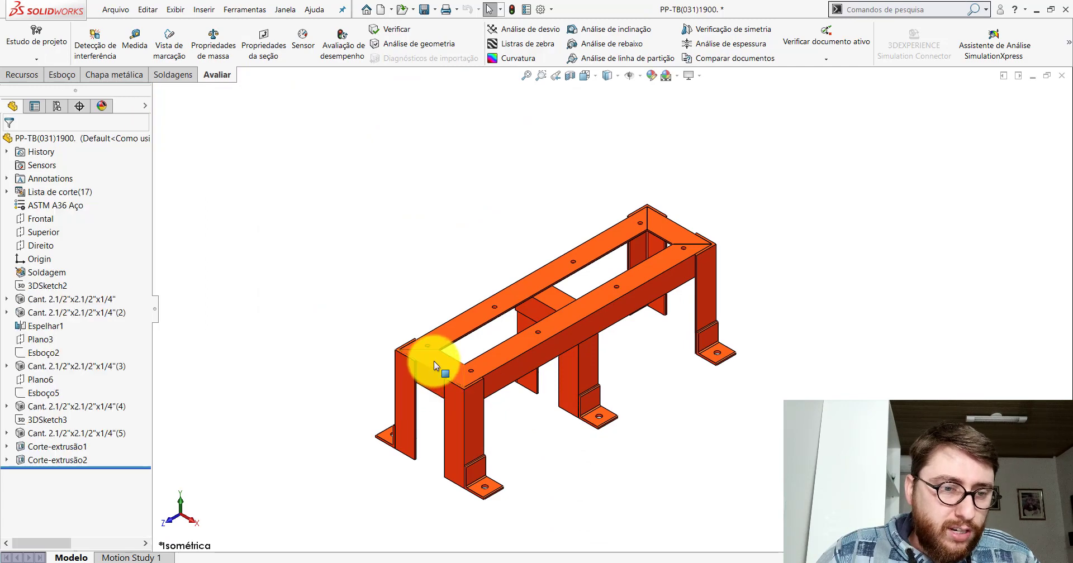
# - Change the frame's 210 width dimension to 337 mm and rebuild
pyautogui.click(433, 361)
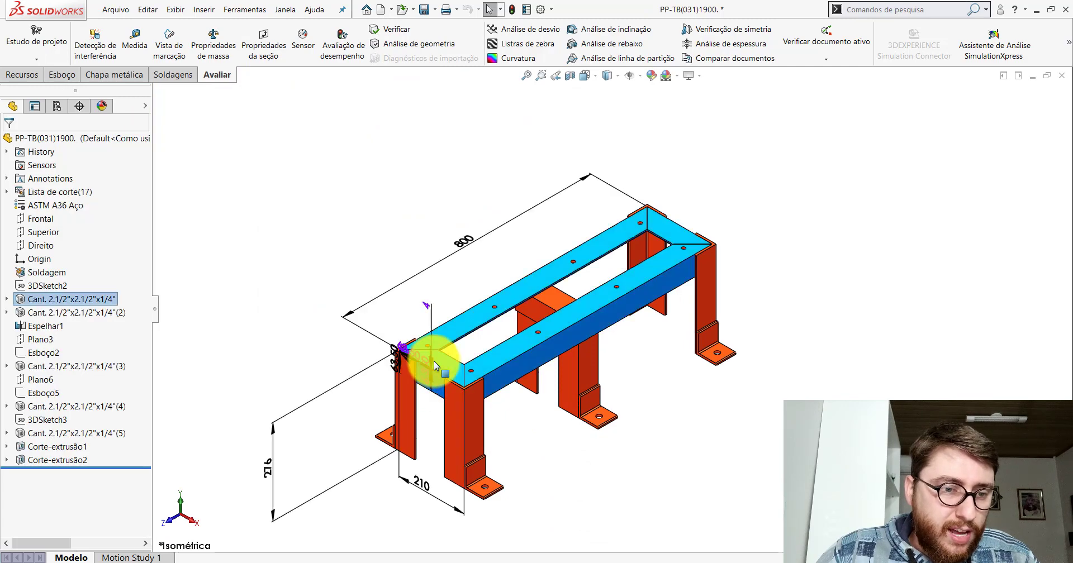
pyautogui.doubleClick(425, 484)
pyautogui.write('337')
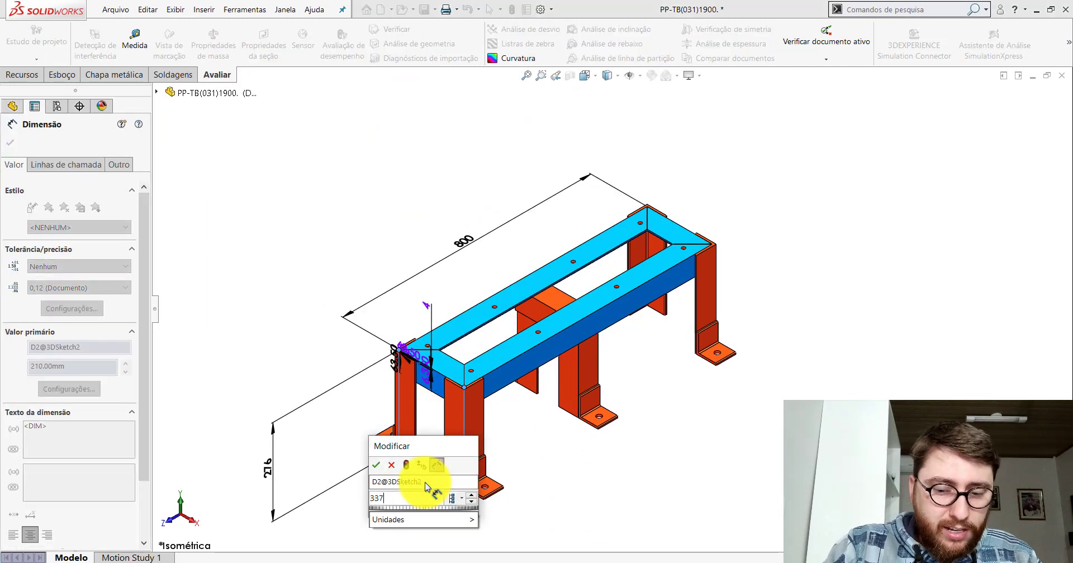
pyautogui.press('Return')
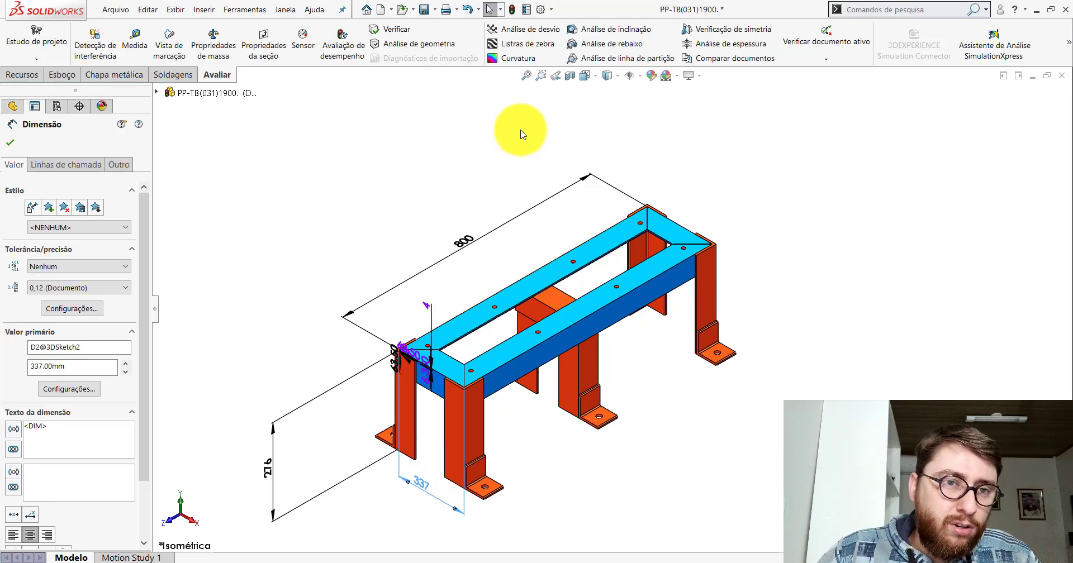
pyautogui.click(521, 118)
pyautogui.click(512, 11)
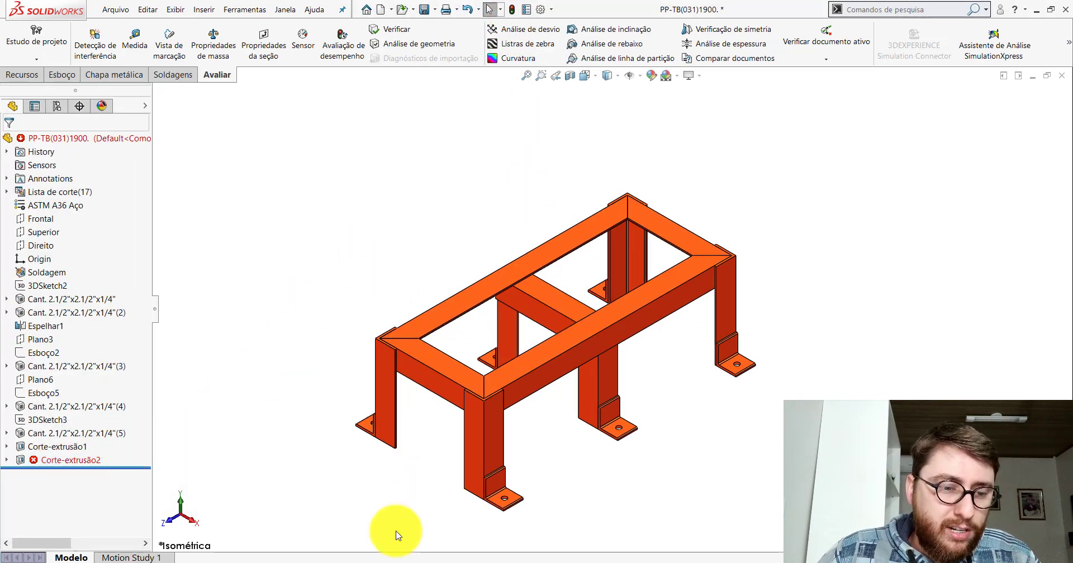
# - Measure the imported frame's long side edge at 1049 mm
pyautogui.hotkey('ctrl', 'Tab')
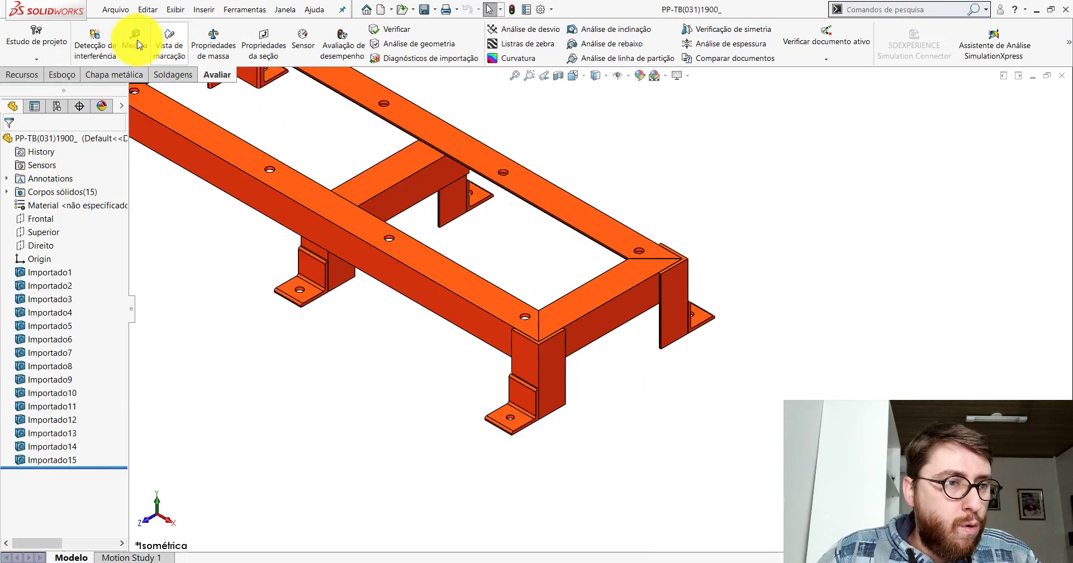
pyautogui.click(135, 39)
pyautogui.scroll(5, 517, 246)
pyautogui.scroll(-3, 485, 258)
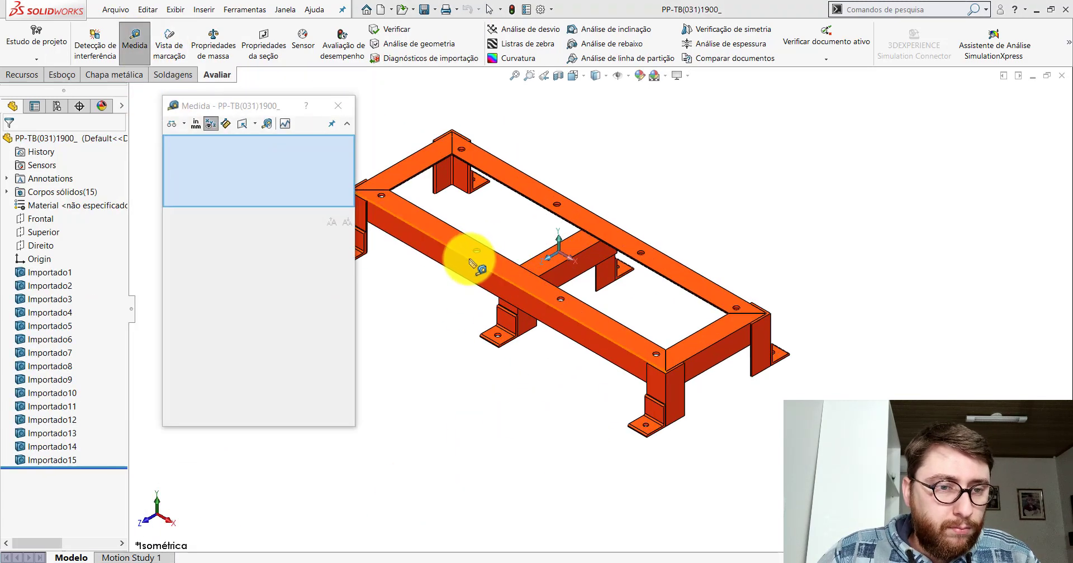
pyautogui.click(473, 263)
pyautogui.scroll(2, 582, 277)
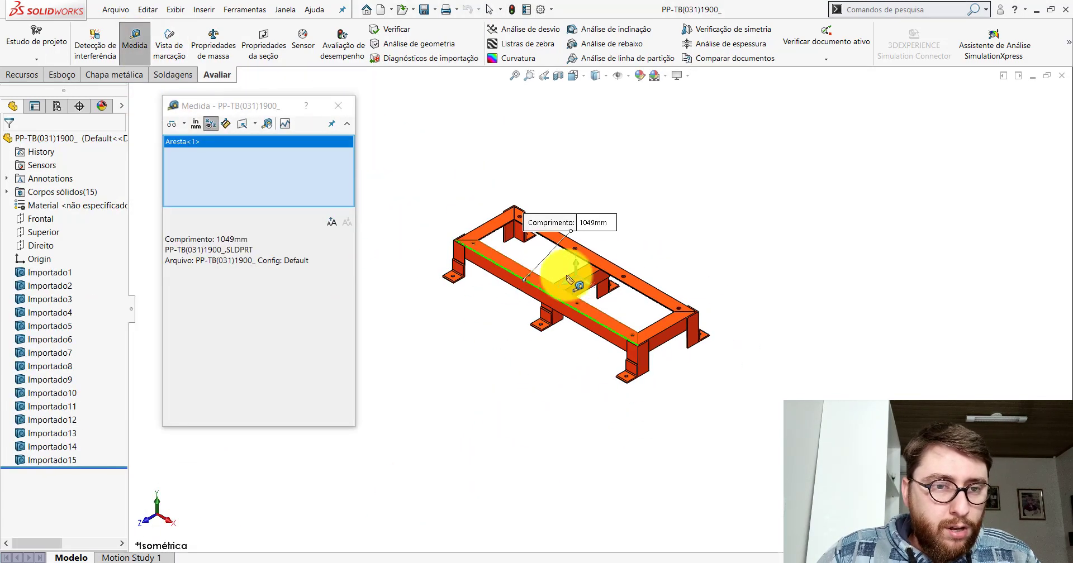
pyautogui.click(338, 105)
# - Change the native frame's 800 length dimension to 1049 mm and rebuild
pyautogui.click(514, 505)
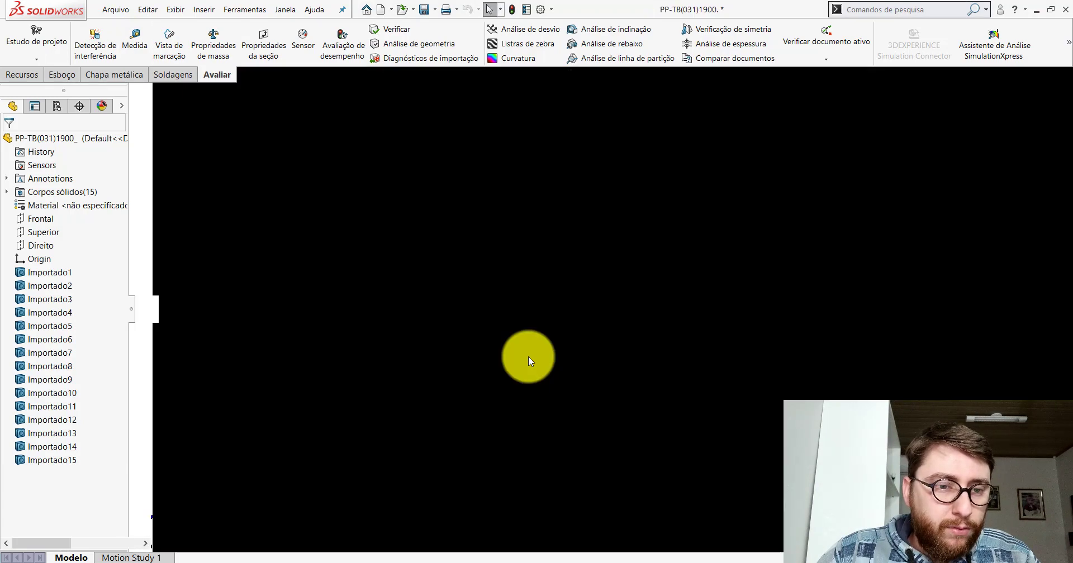
pyautogui.click(523, 270)
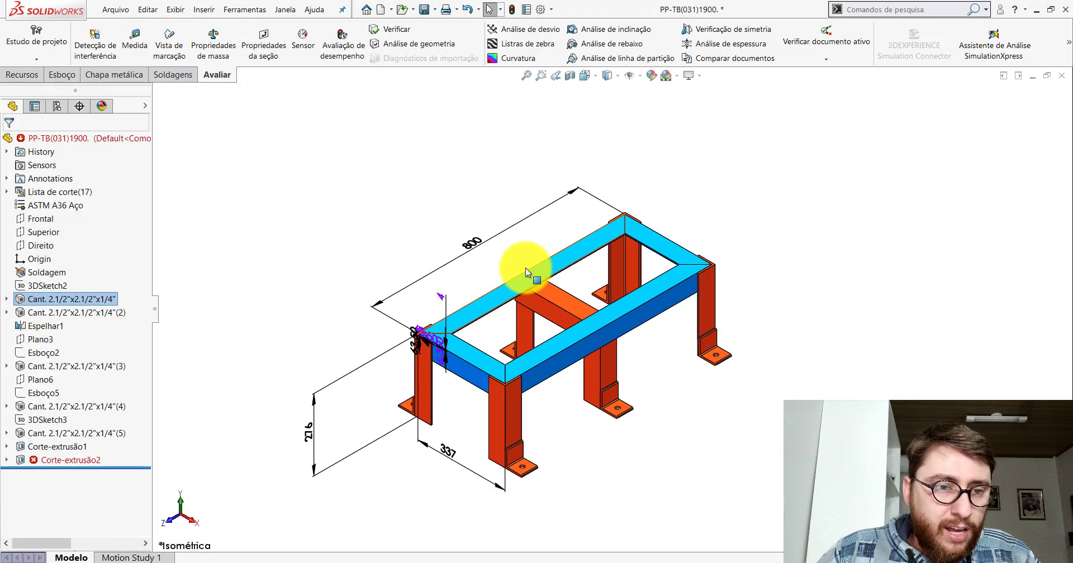
pyautogui.doubleClick(474, 243)
pyautogui.write('10')
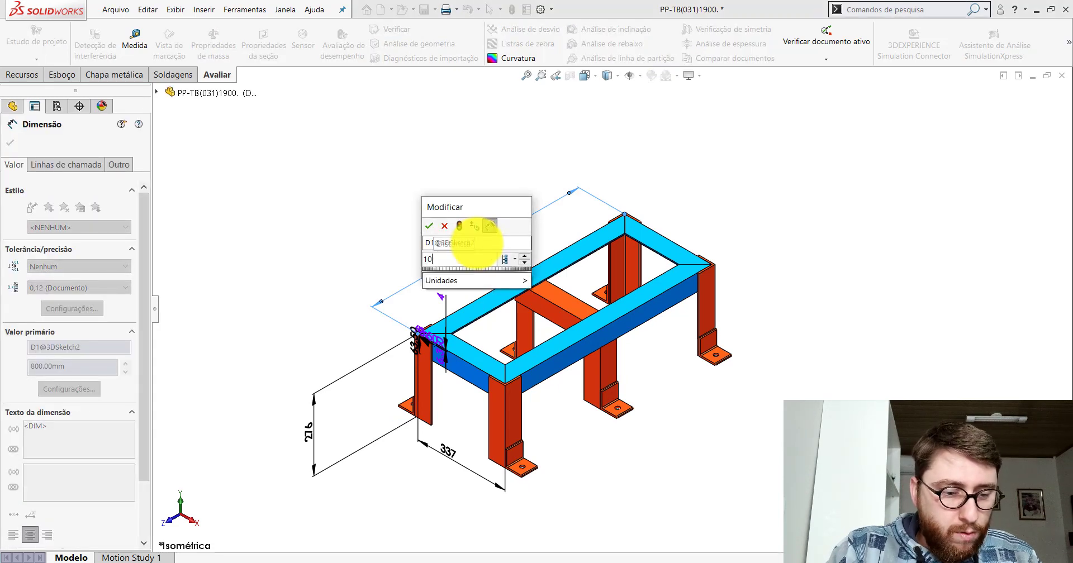
pyautogui.write('49')
pyautogui.press('Return')
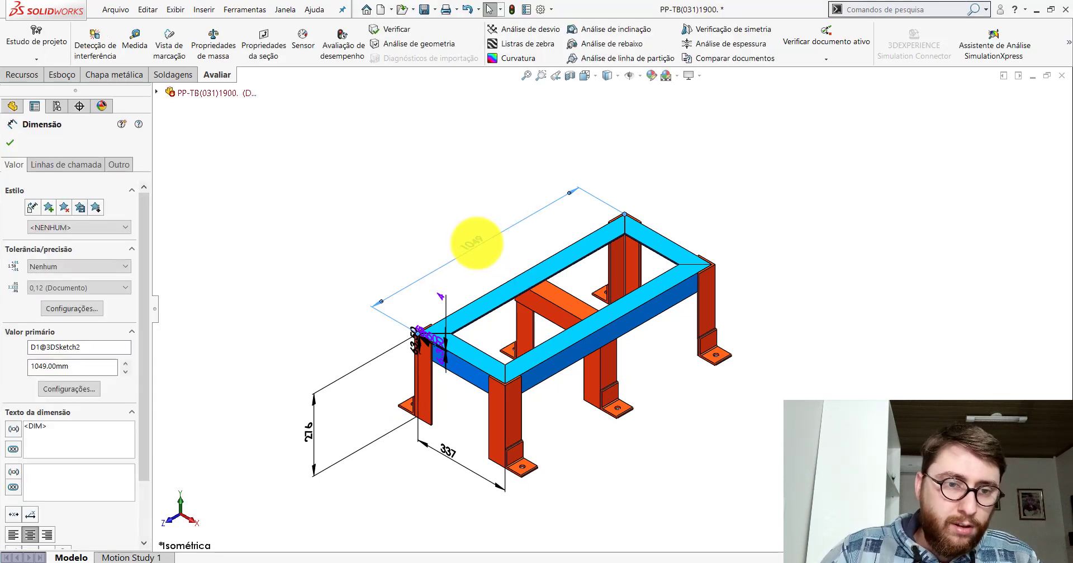
pyautogui.click(497, 10)
pyautogui.click(510, 12)
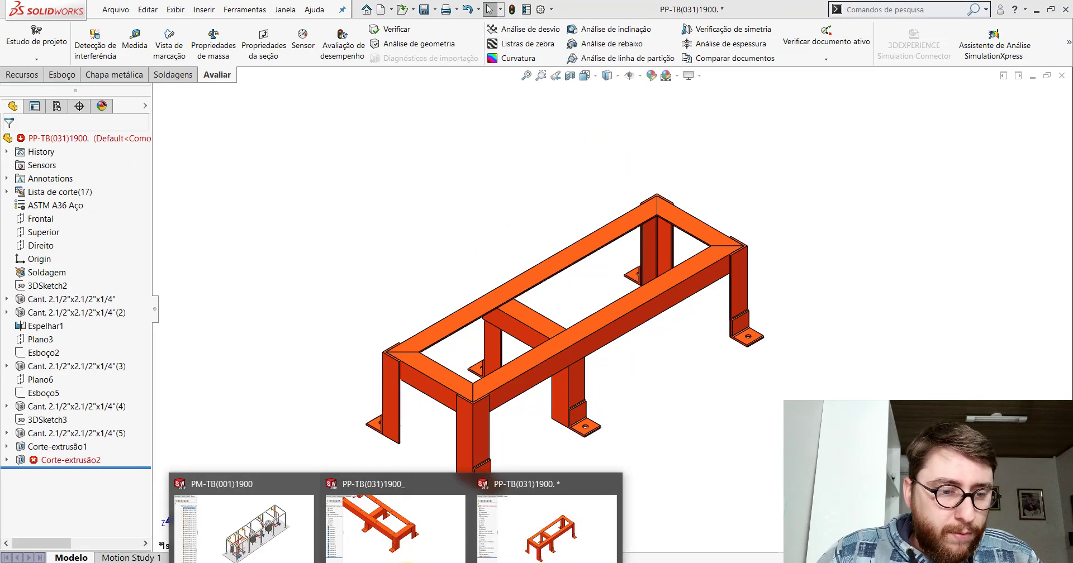
# - Measure the distance from the imported frame's middle crossbar to its end face
pyautogui.click(539, 527)
pyautogui.moveTo(640, 298)
pyautogui.mouseDown(button='middle')
pyautogui.moveTo(622, 235)
pyautogui.moveTo(506, 273)
pyautogui.moveTo(546, 291)
pyautogui.mouseUp(button='middle')
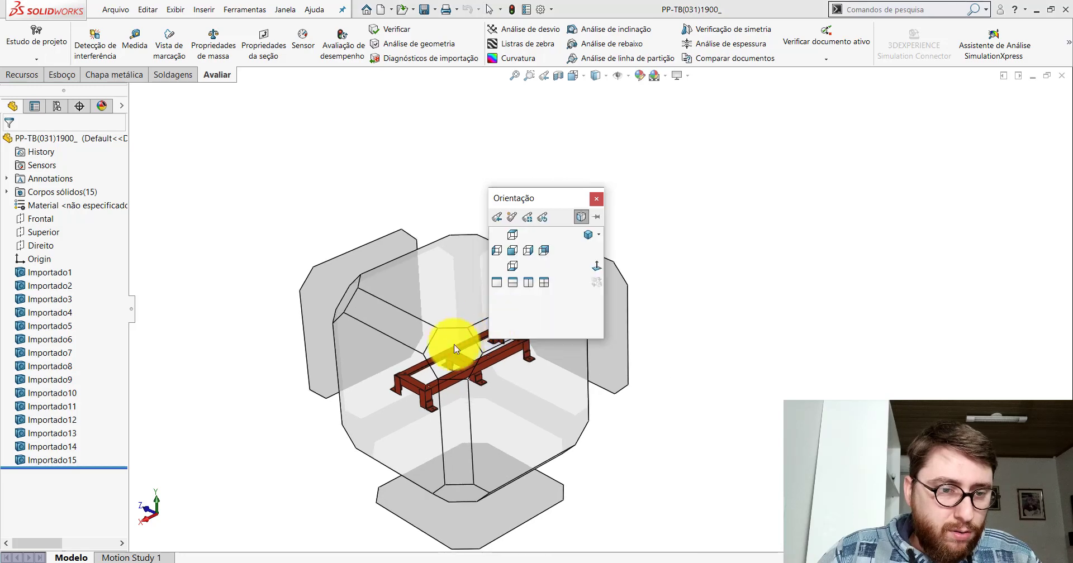
pyautogui.click(446, 351)
pyautogui.scroll(2, 618, 290)
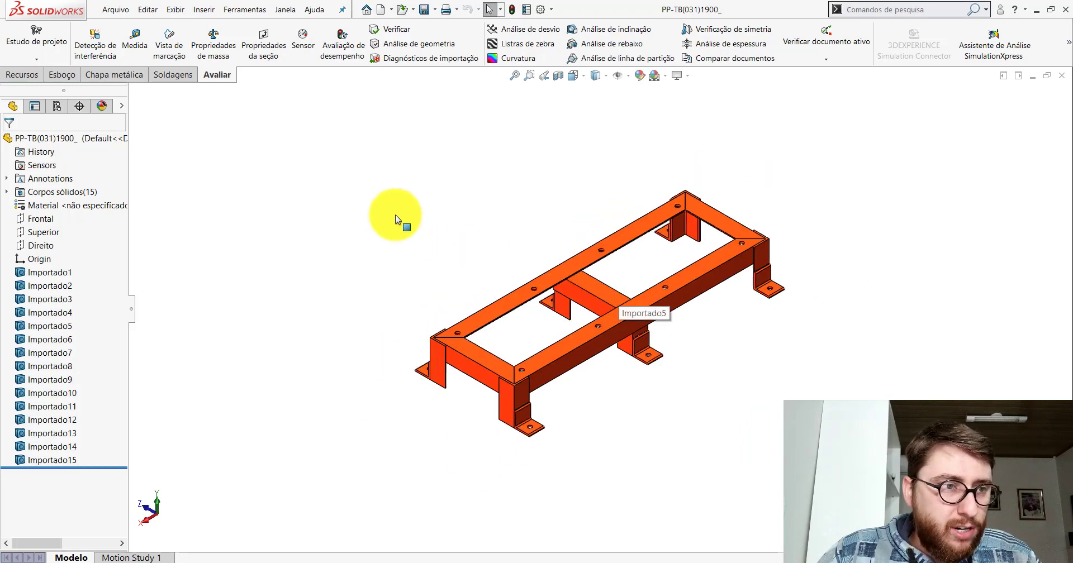
pyautogui.click(134, 39)
pyautogui.scroll(-2, 574, 296)
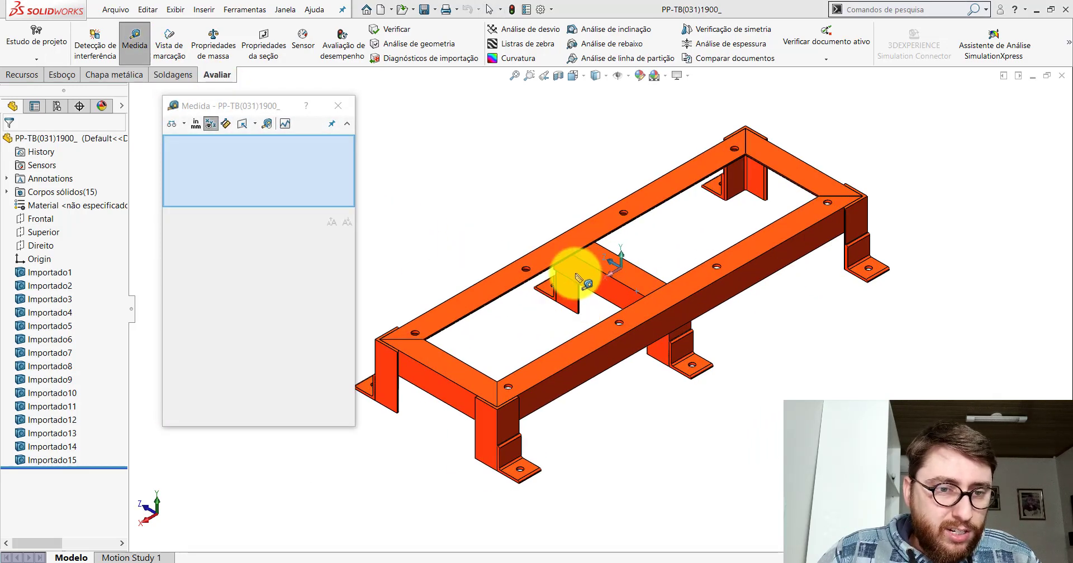
pyautogui.click(579, 278)
pyautogui.click(425, 386)
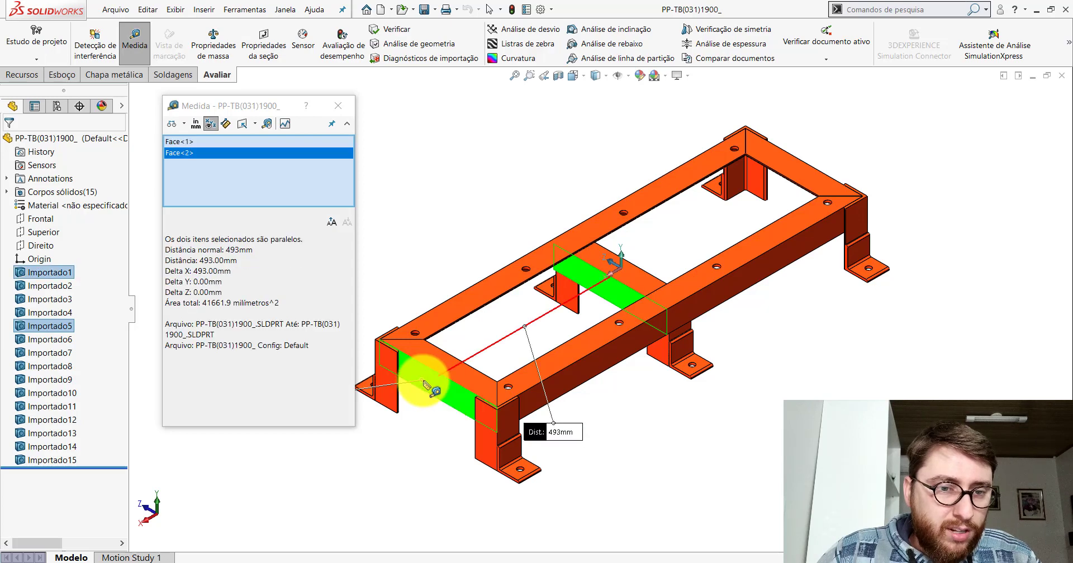
pyautogui.click(338, 105)
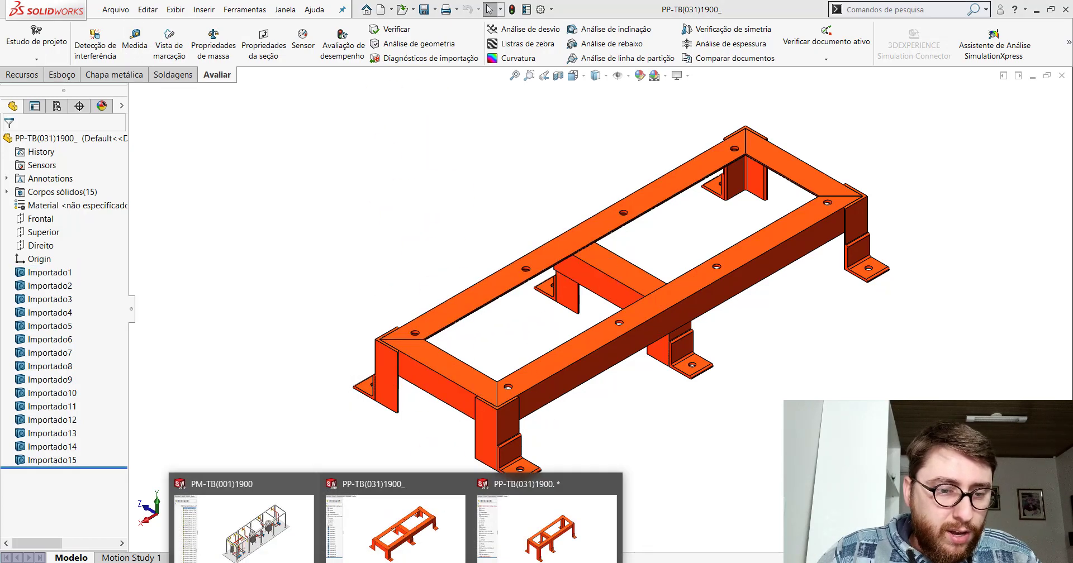
# - Set the native frame's Plano6 offset to 493 mm
pyautogui.click(546, 520)
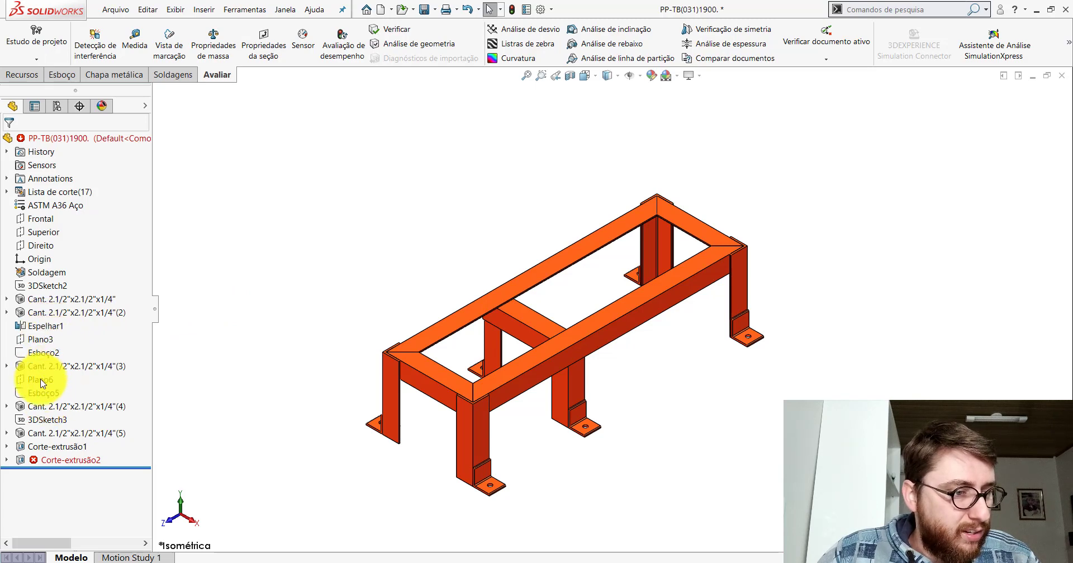
pyautogui.click(54, 352)
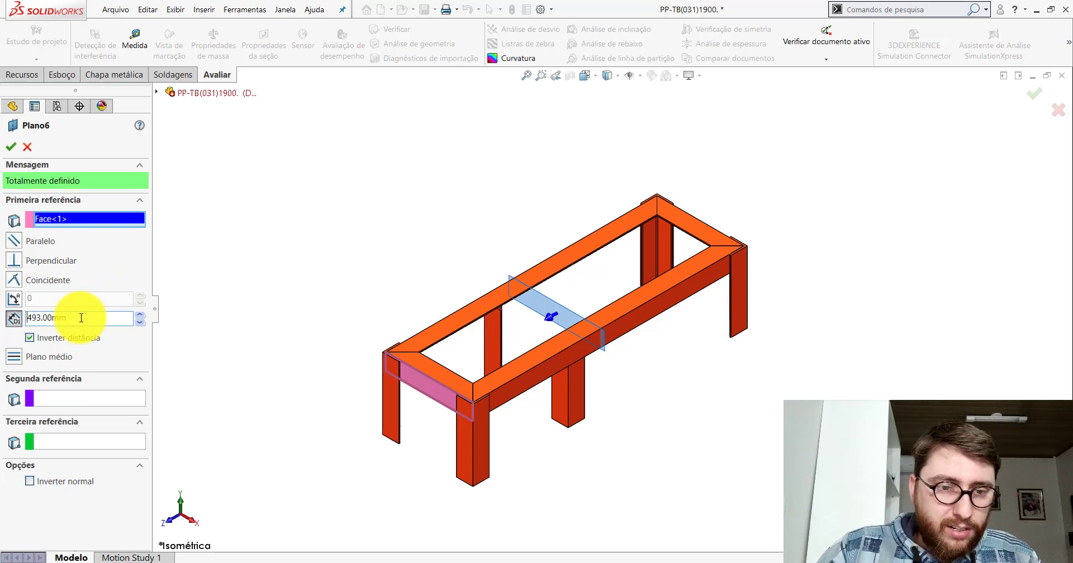
pyautogui.click(11, 149)
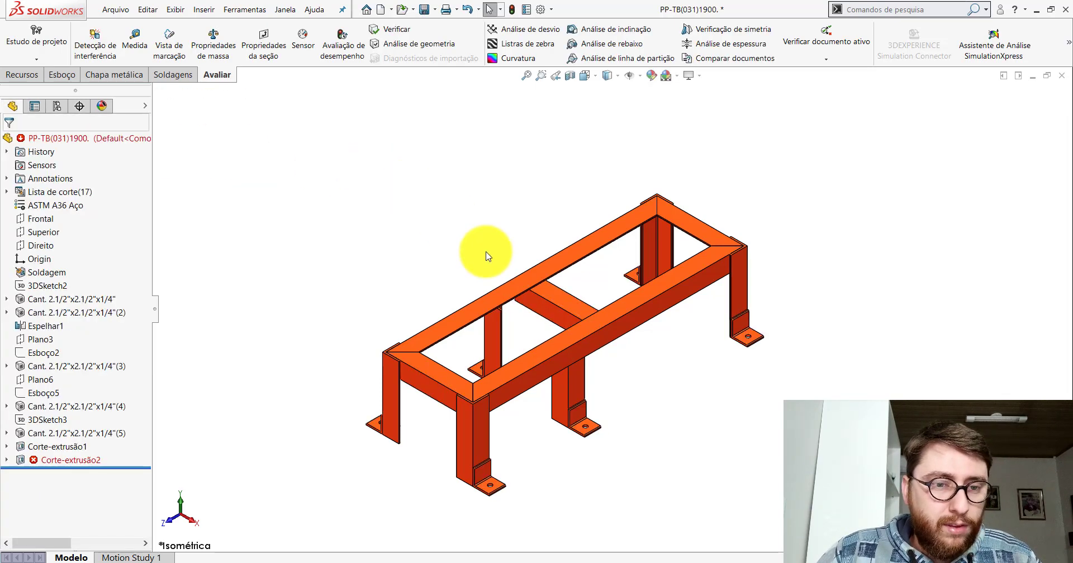
pyautogui.moveTo(487, 251)
pyautogui.mouseDown(button='middle')
pyautogui.moveTo(503, 240)
pyautogui.moveTo(480, 245)
pyautogui.moveTo(515, 252)
pyautogui.mouseUp(button='middle')
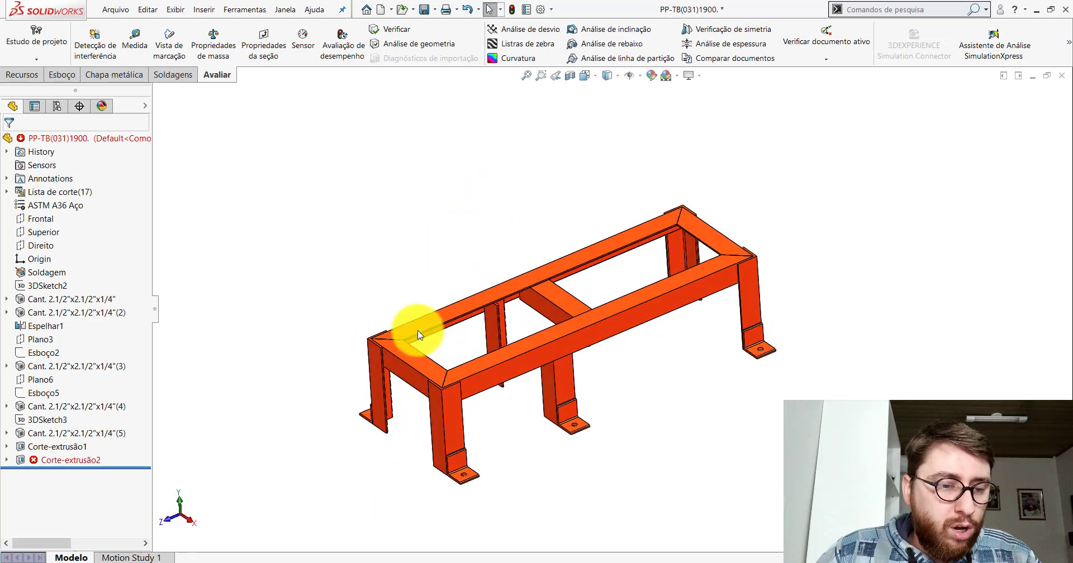
pyautogui.moveTo(400, 559)
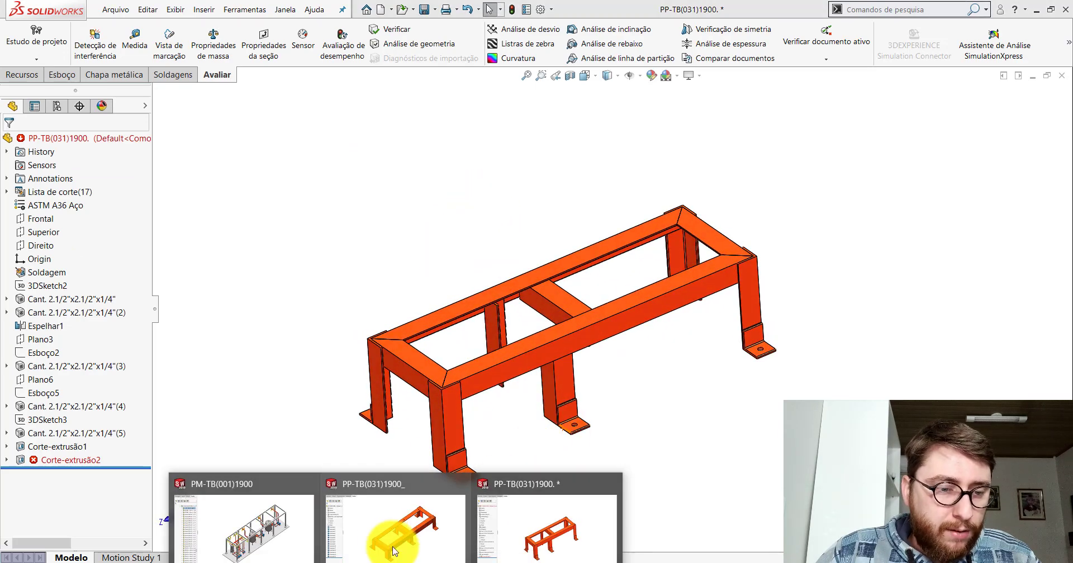
# - Measure the distance from the imported frame's gusset face to its end face
pyautogui.click(385, 517)
pyautogui.hotkey('ctrl', 'Tab')
pyautogui.scroll(-2, 598, 300)
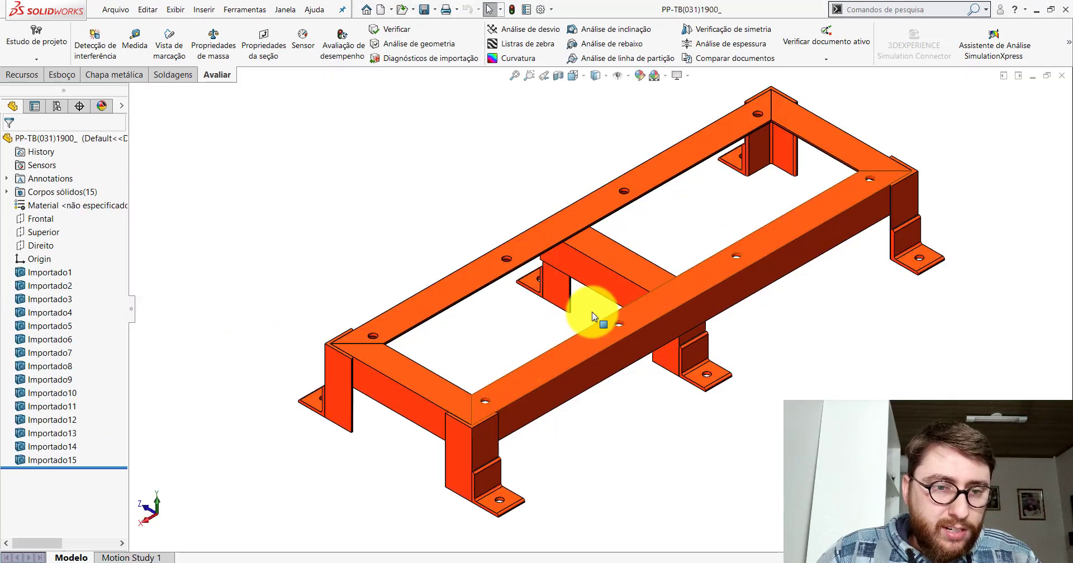
pyautogui.click(546, 284)
pyautogui.click(479, 233)
pyautogui.click(135, 42)
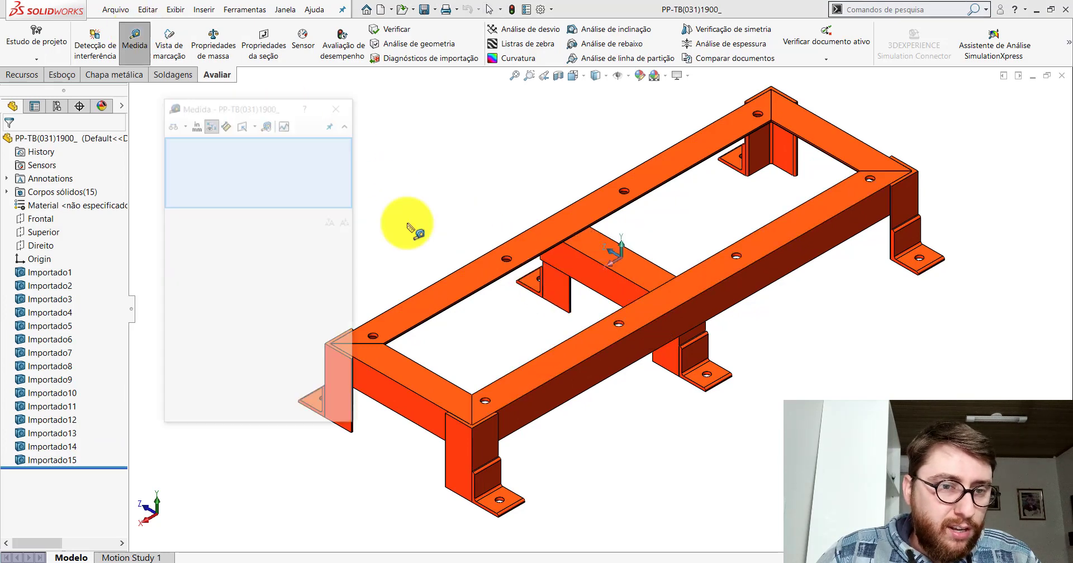
pyautogui.click(559, 282)
pyautogui.click(403, 398)
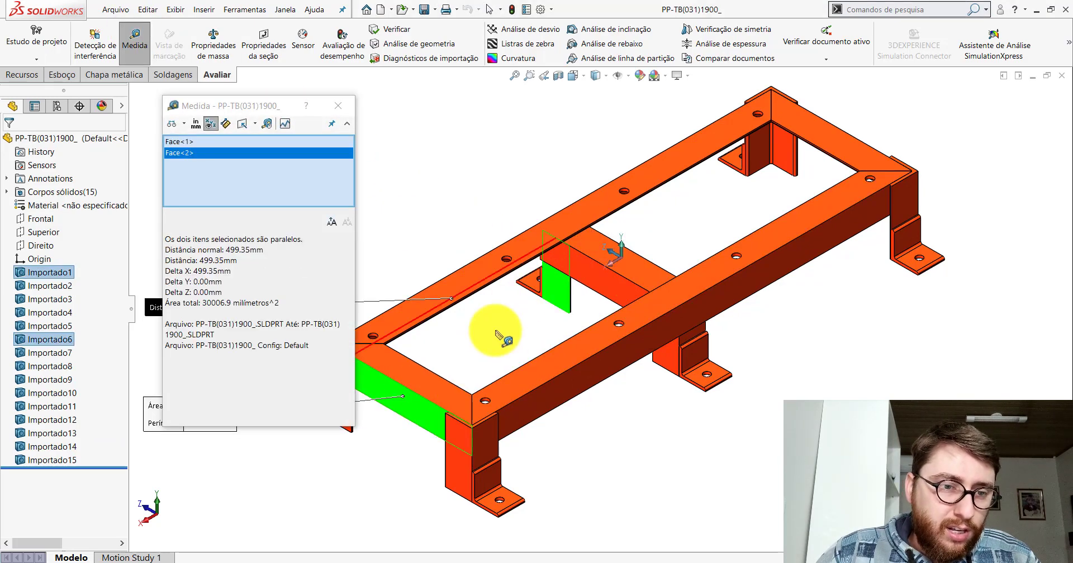
pyautogui.scroll(3, 503, 324)
pyautogui.press('Escape')
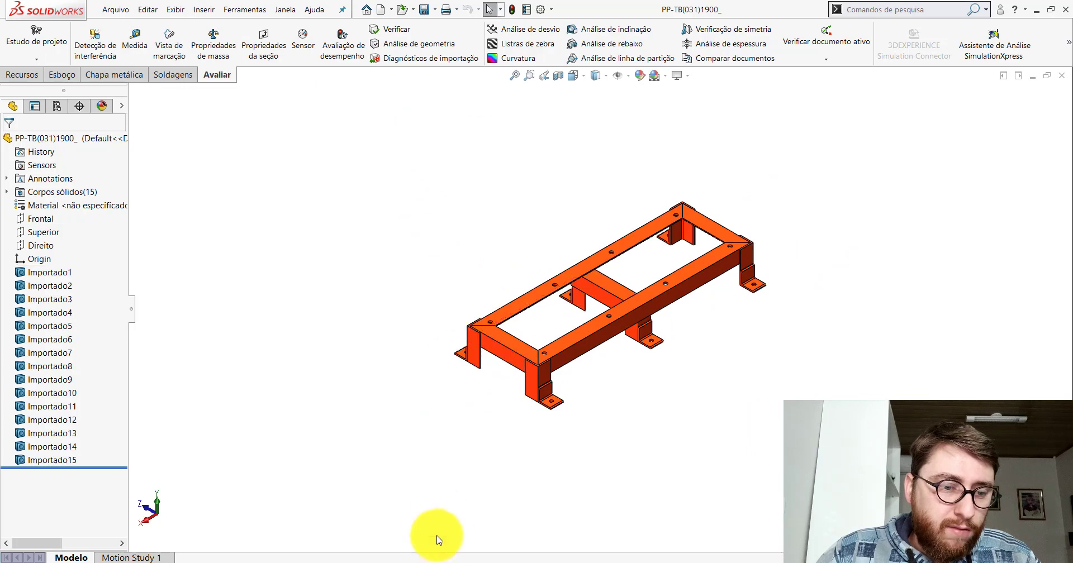
# - Set the native frame's Plano3 offset to 499.35 mm
pyautogui.click(462, 544)
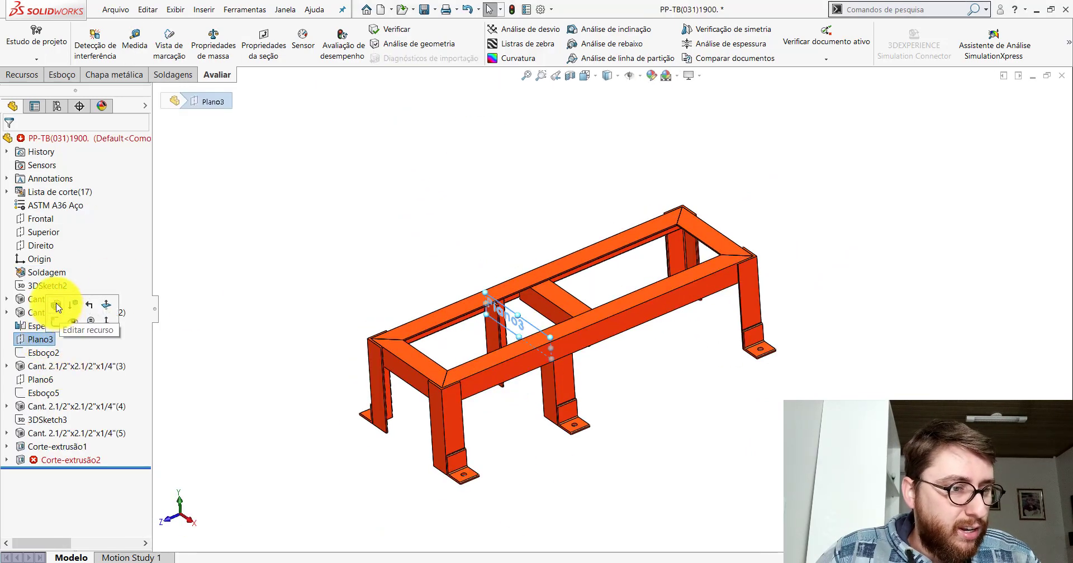
pyautogui.click(57, 307)
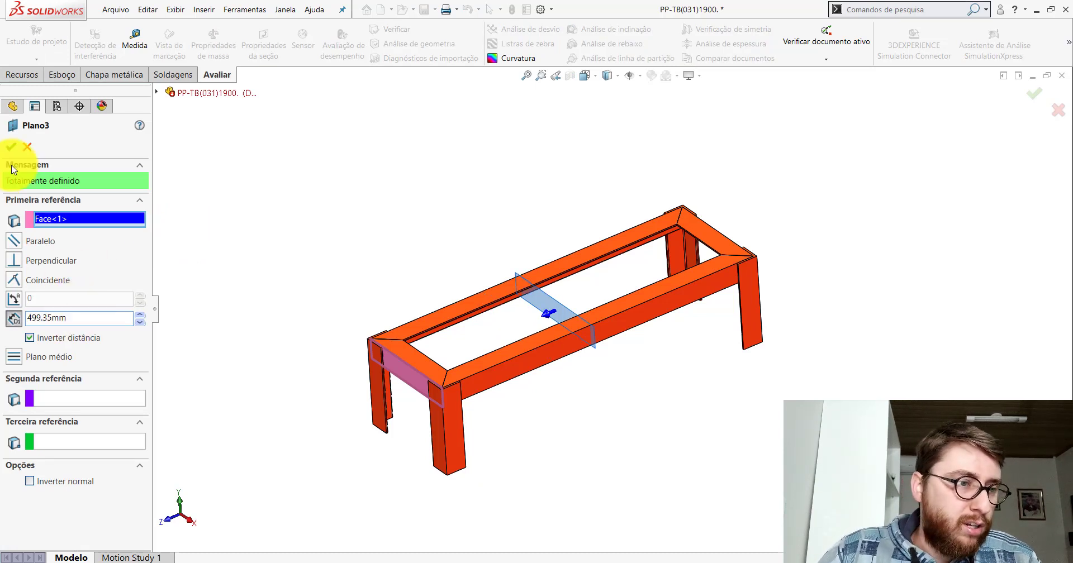
pyautogui.click(11, 146)
pyautogui.moveTo(218, 191)
pyautogui.mouseDown(button='middle')
pyautogui.moveTo(574, 287)
pyautogui.moveTo(510, 304)
pyautogui.moveTo(450, 198)
pyautogui.moveTo(419, 187)
pyautogui.moveTo(523, 102)
pyautogui.mouseUp(button='middle')
# - Show the model in Isometric view orientation
pyautogui.click(585, 80)
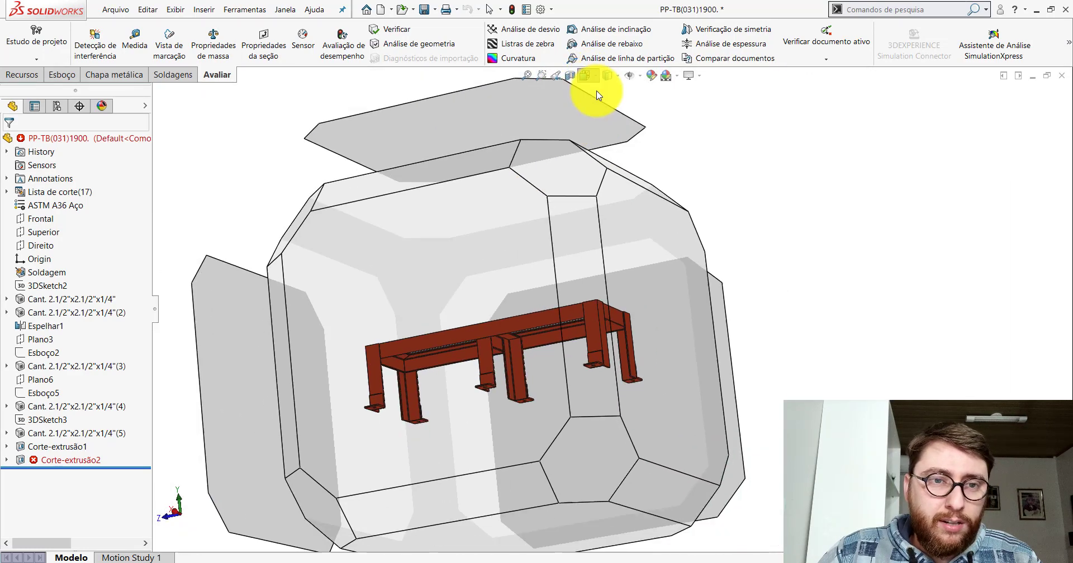
pyautogui.click(587, 83)
pyautogui.click(652, 102)
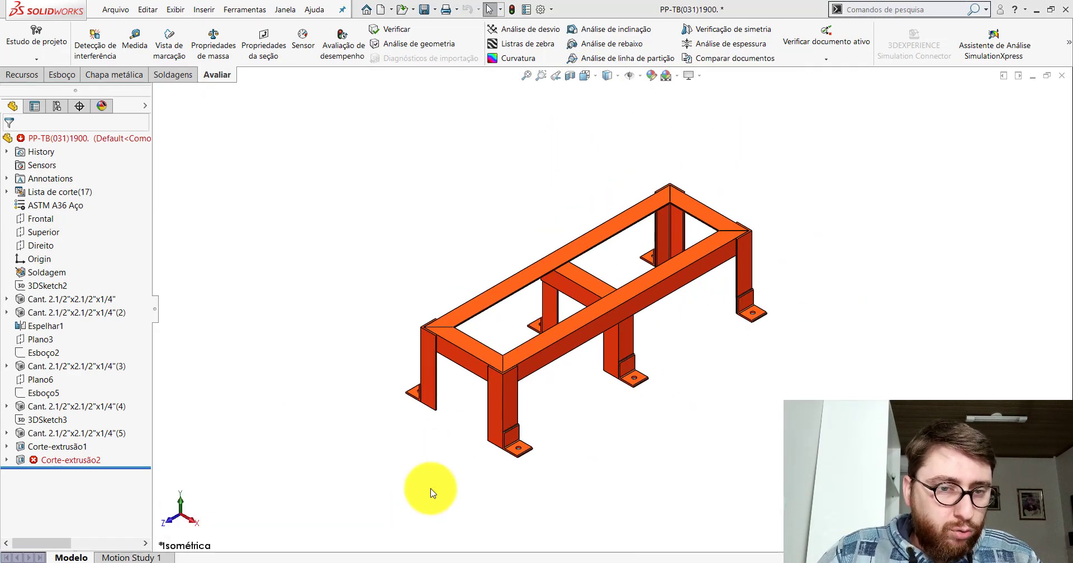
# - Measure the imported model's front leg edge at 152 mm
pyautogui.hotkey('ctrl', 'Tab')
pyautogui.click(135, 39)
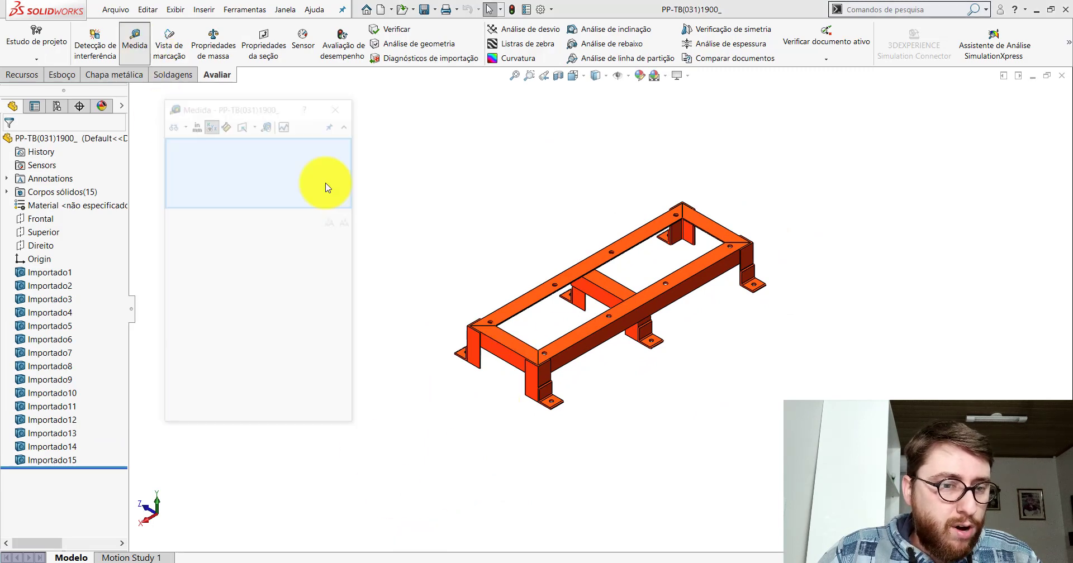
pyautogui.scroll(-3, 528, 363)
pyautogui.click(509, 358)
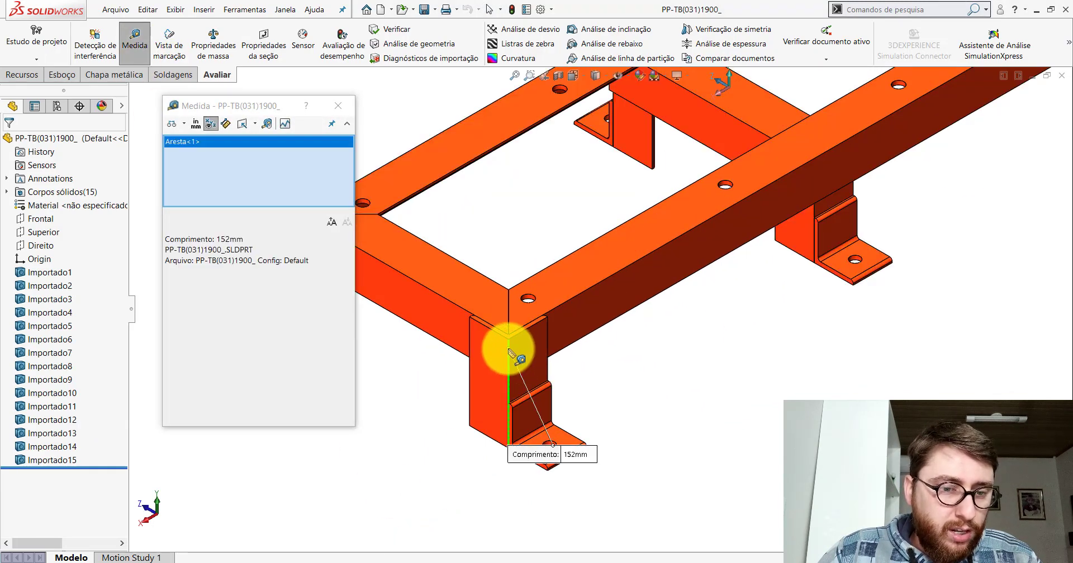
pyautogui.scroll(5, 509, 355)
pyautogui.click(337, 106)
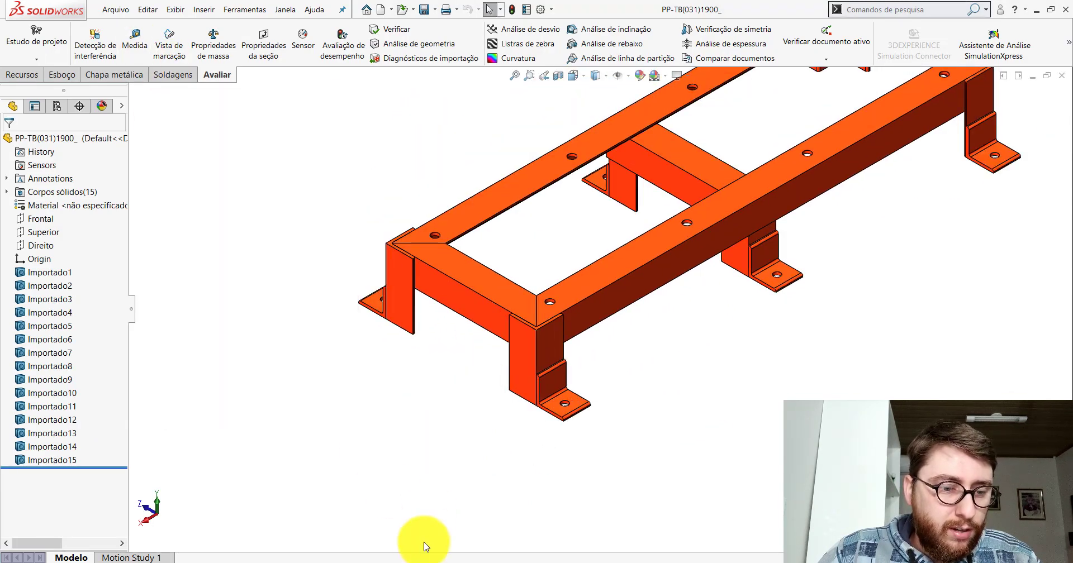
# - Change the native frame's front and rear 276 mm leg heights to 152 mm
pyautogui.click(486, 537)
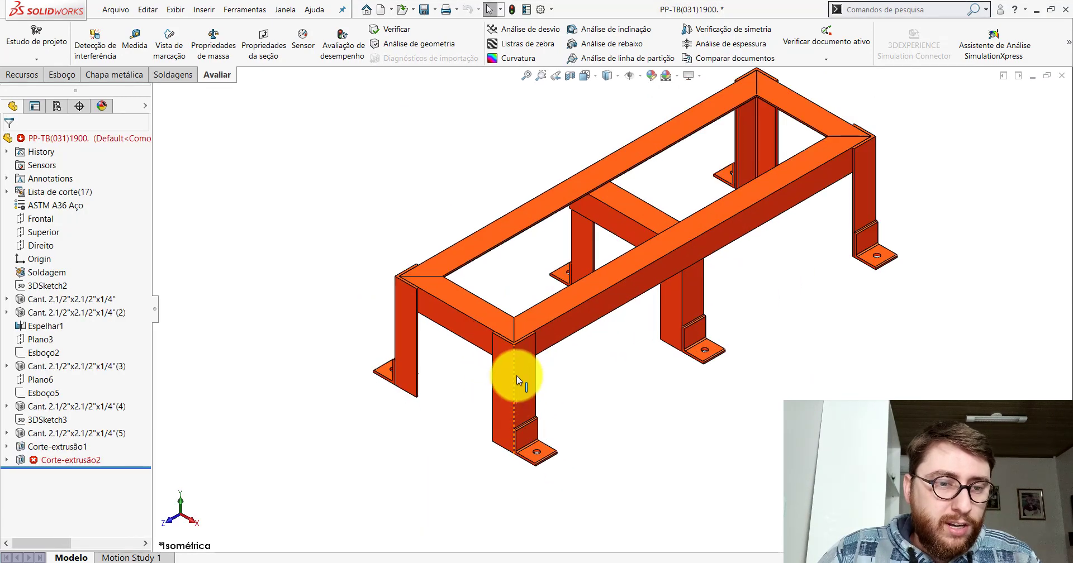
pyautogui.click(520, 369)
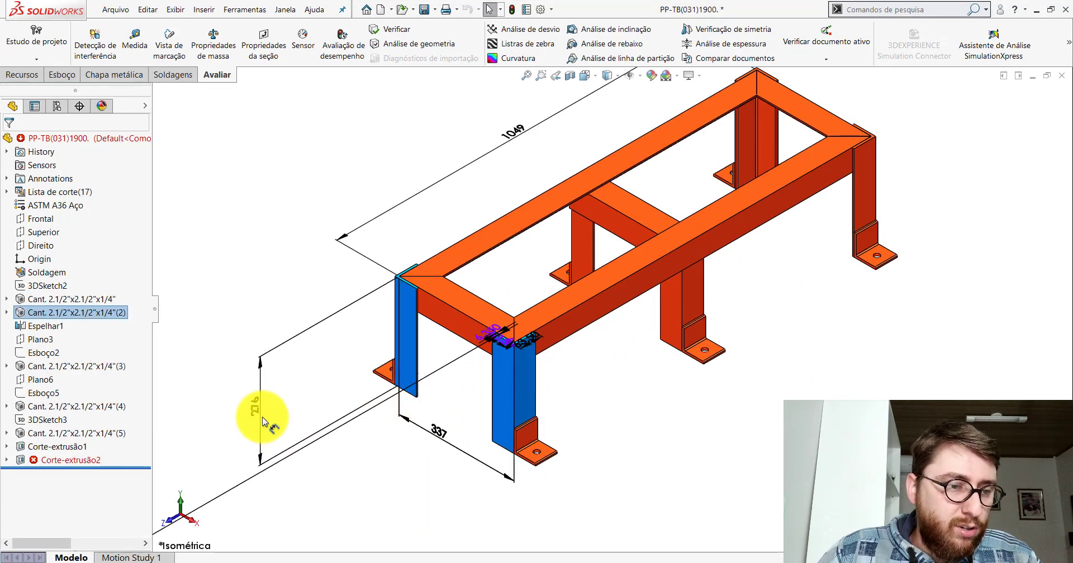
pyautogui.doubleClick(289, 399)
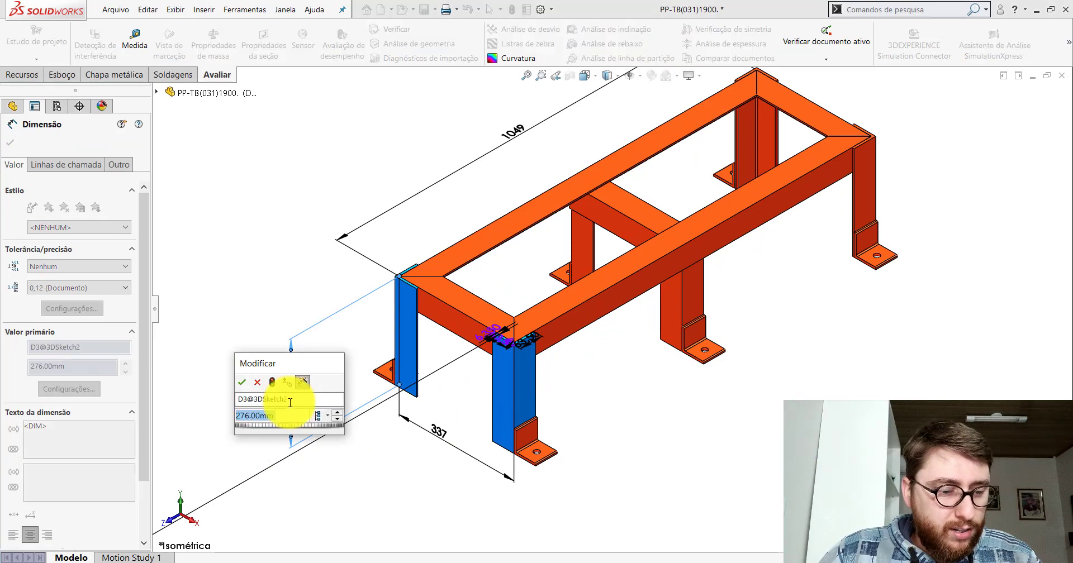
pyautogui.write('2')
pyautogui.press('Return')
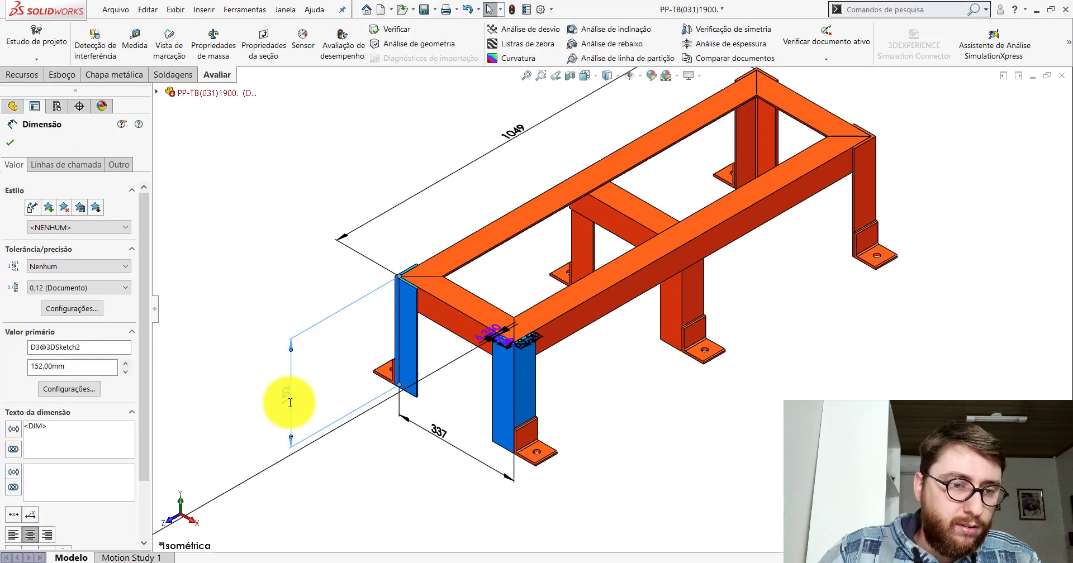
pyautogui.click(695, 278)
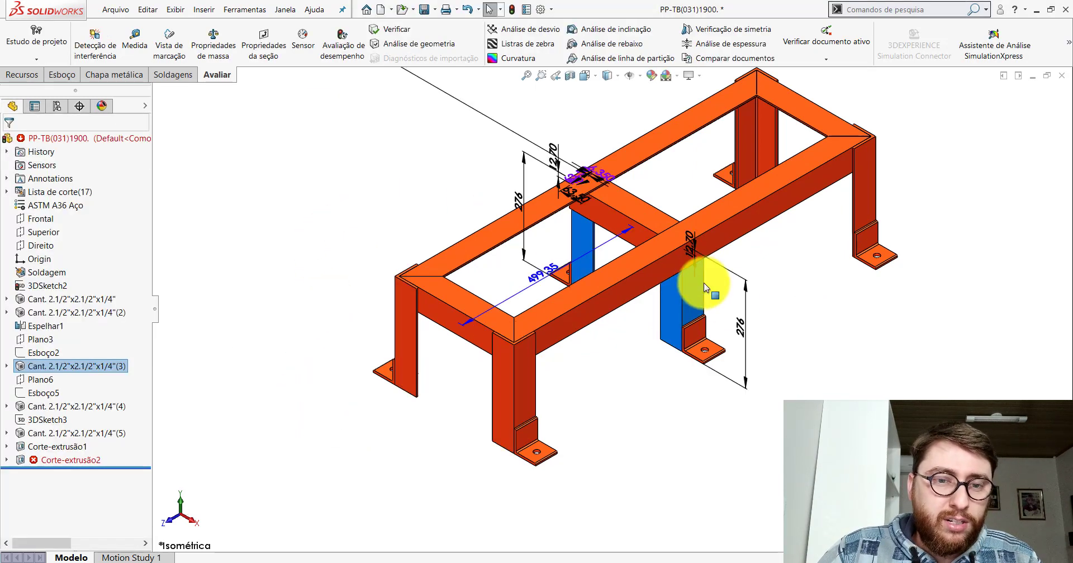
pyautogui.doubleClick(741, 328)
pyautogui.write('152')
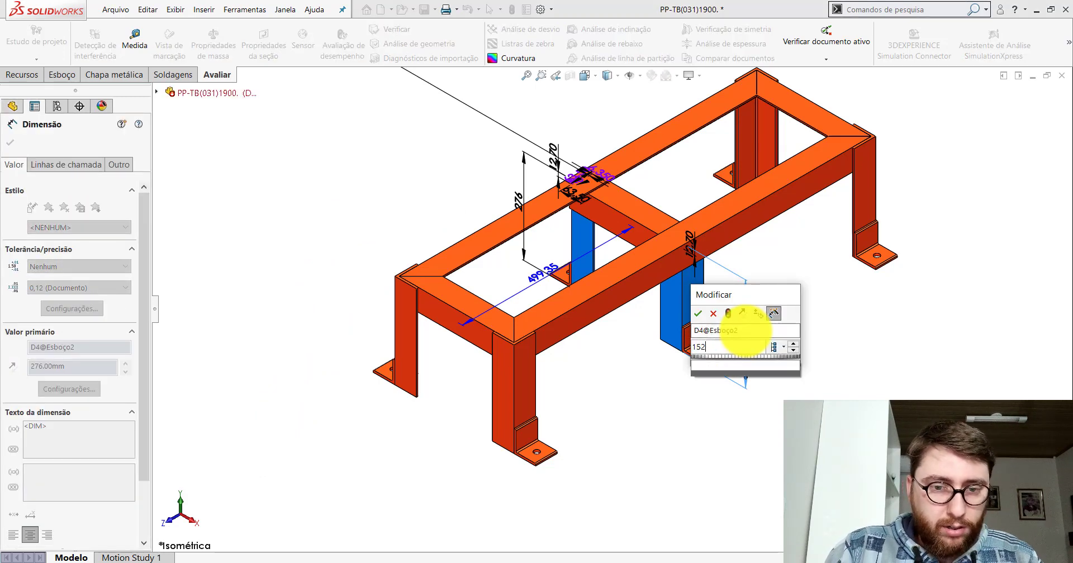
pyautogui.press('Return')
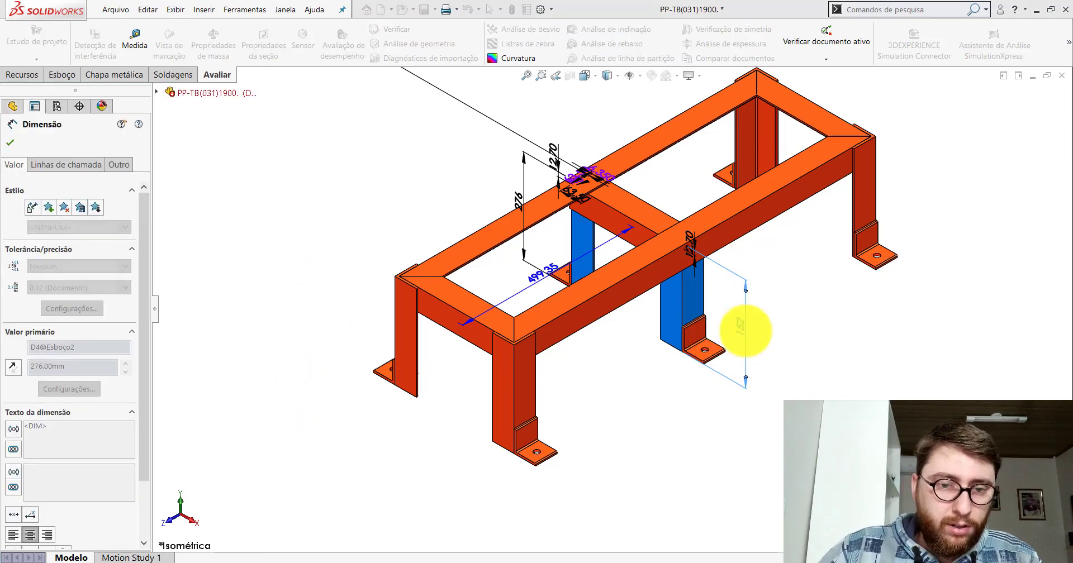
# - Set the remaining 276 mm height to 152 mm, rebuild, and fit the frame
pyautogui.doubleClick(521, 207)
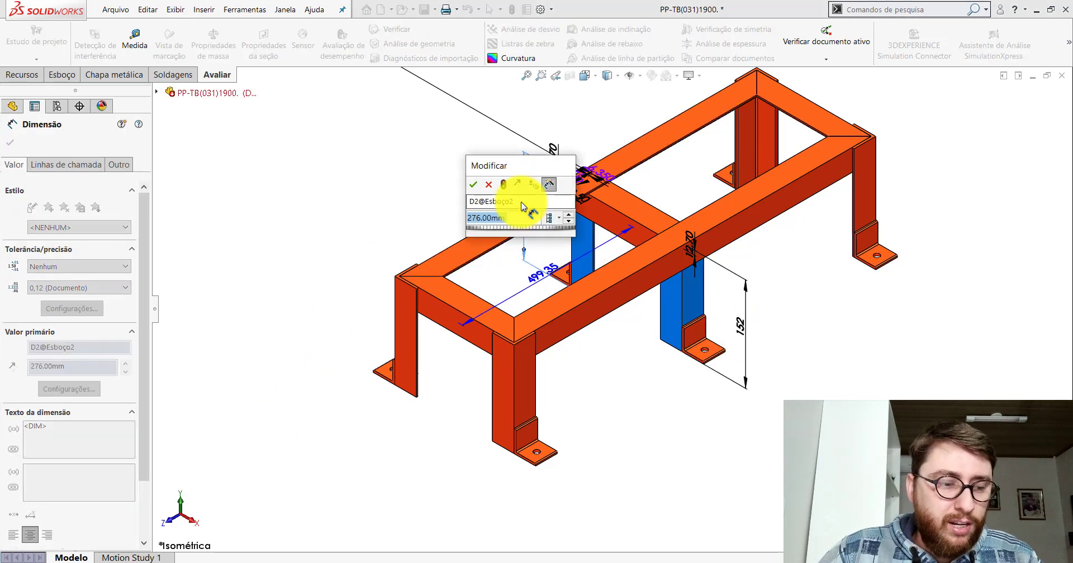
pyautogui.press('Return')
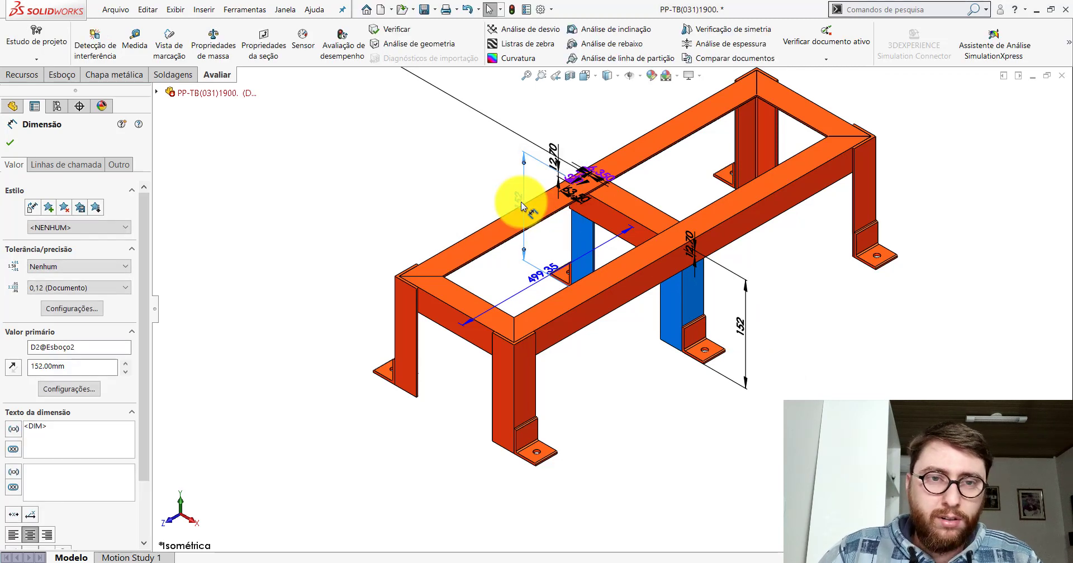
pyautogui.click(438, 138)
pyautogui.hotkey('ctrl', 'b')
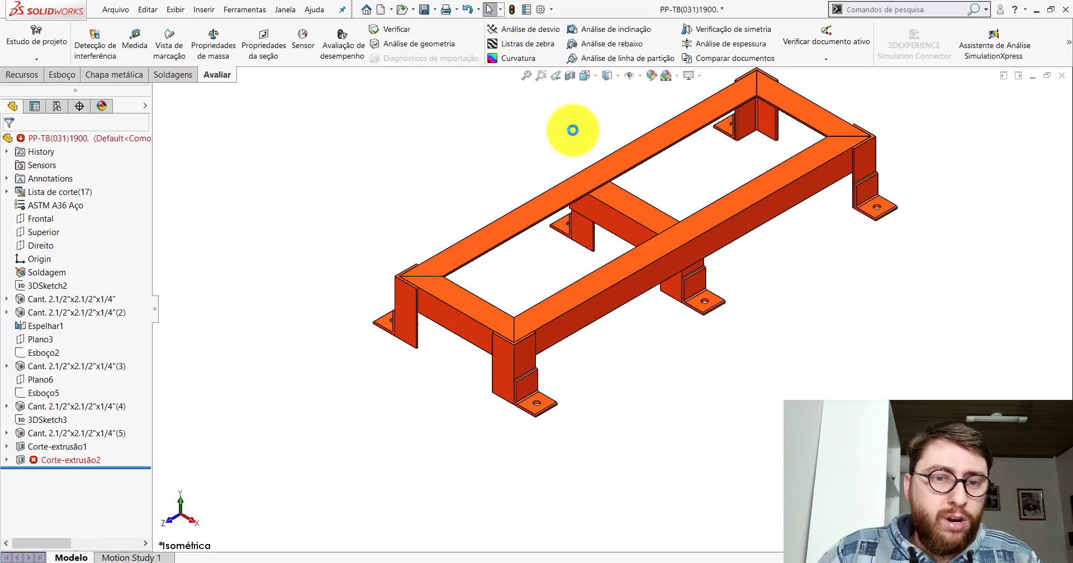
pyautogui.press('f')
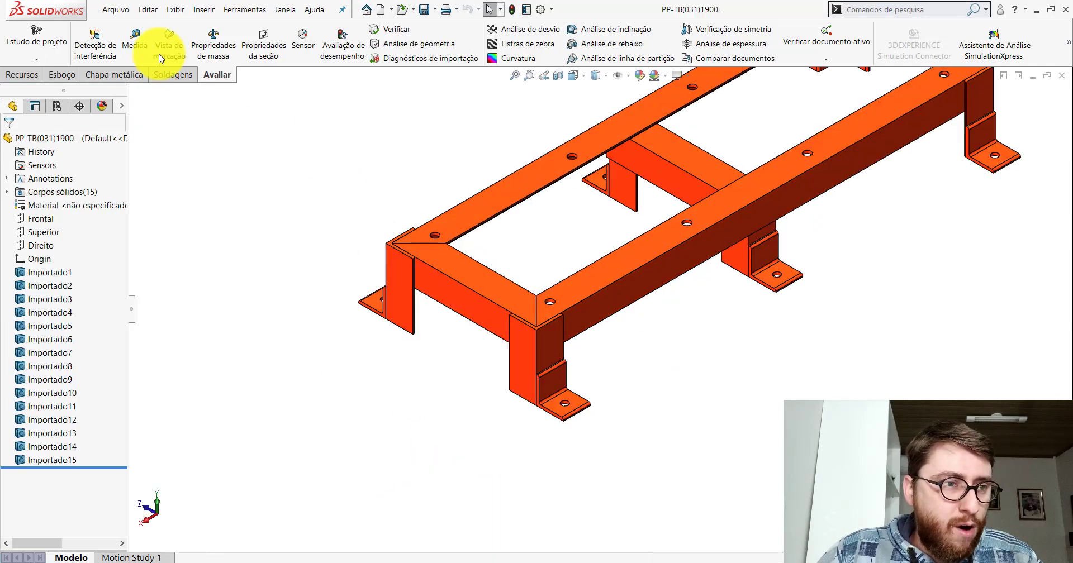
# - Measure the 267 mm centre distance between two holes on the imported frame
pyautogui.click(135, 42)
pyautogui.scroll(-3, 469, 274)
pyautogui.scroll(-2, 475, 274)
pyautogui.click(473, 266)
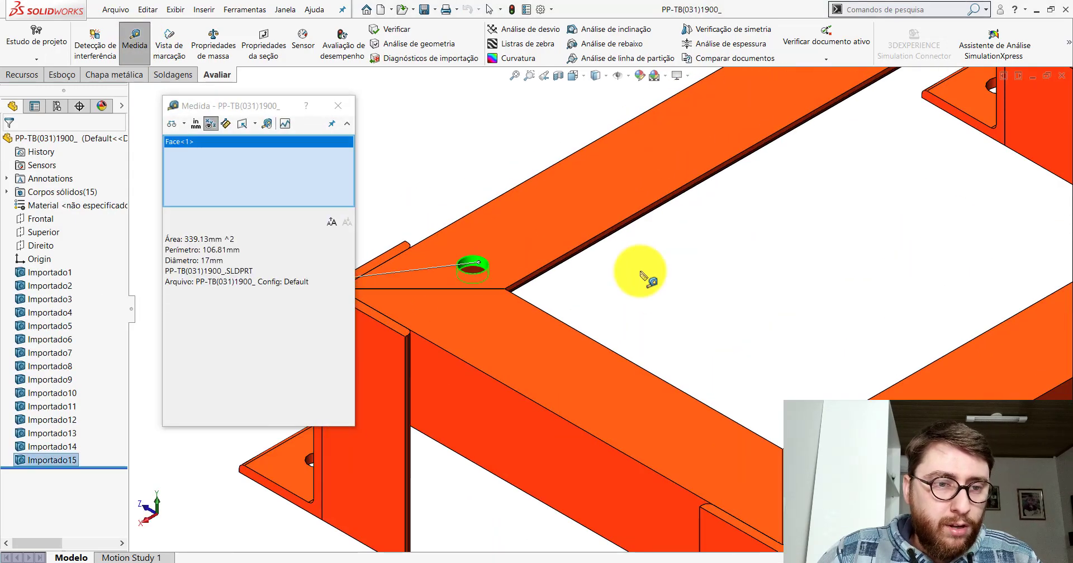
pyautogui.scroll(5, 641, 275)
pyautogui.scroll(-5, 665, 366)
pyautogui.click(643, 355)
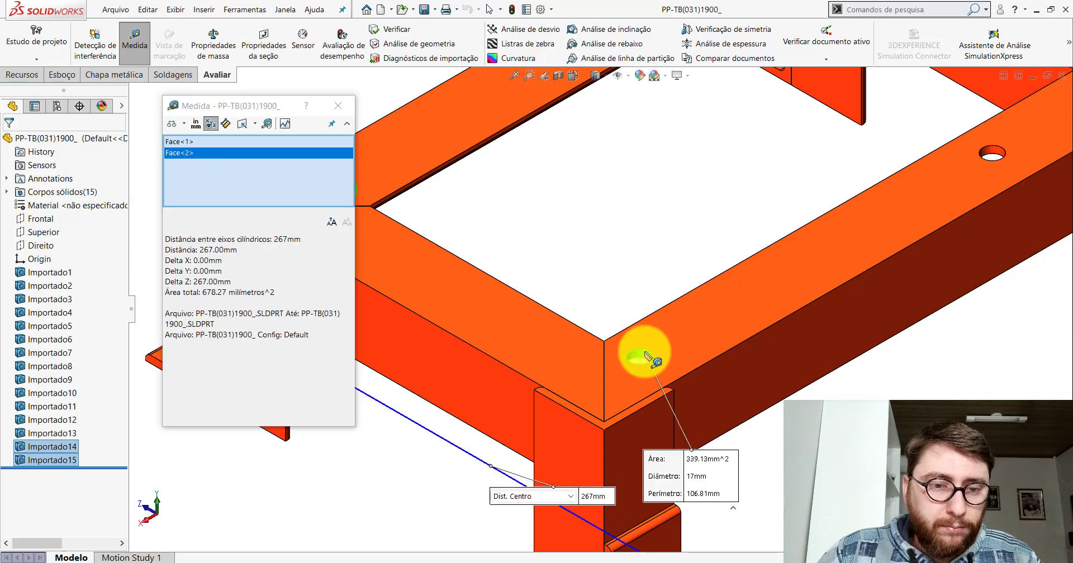
pyautogui.scroll(3, 631, 288)
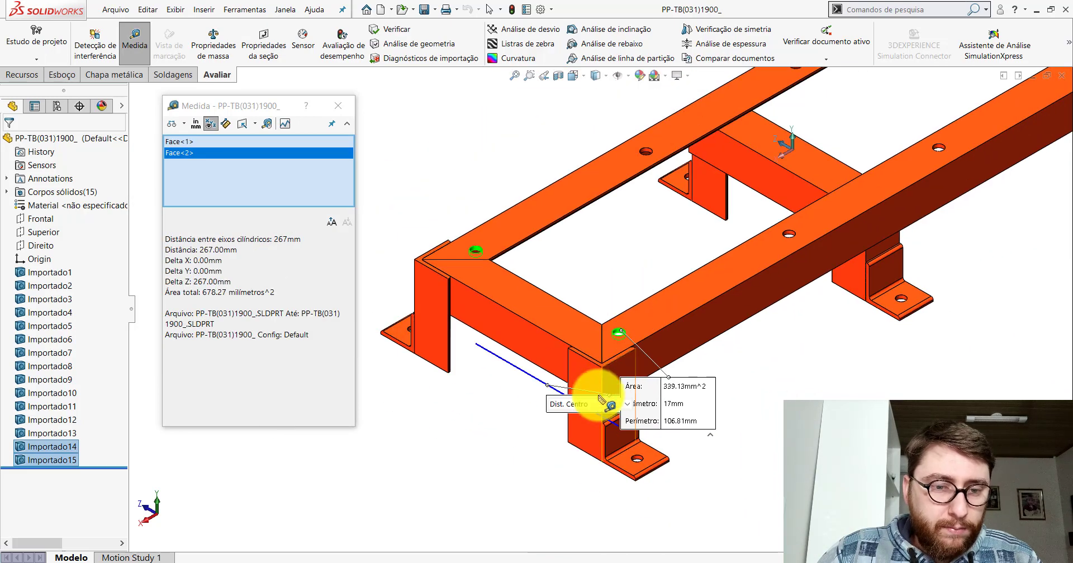
pyautogui.moveTo(651, 410); pyautogui.dragTo(514, 444)
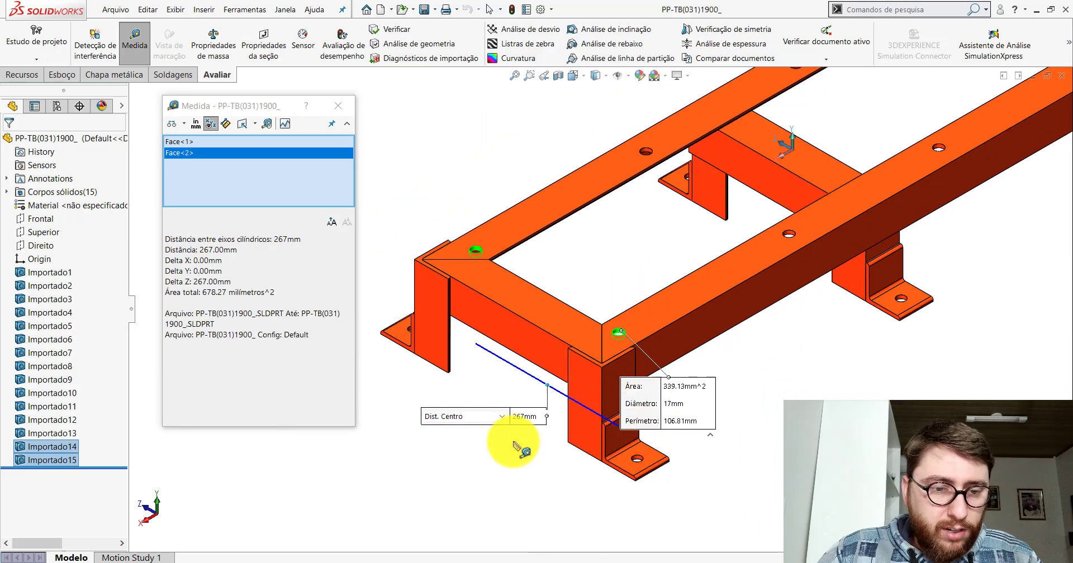
# - In the native PP-TB(031)1900 model, set the Corte-extrusão2 sketch hole spacing to 267 mm
pyautogui.click(336, 112)
pyautogui.moveTo(394, 553)
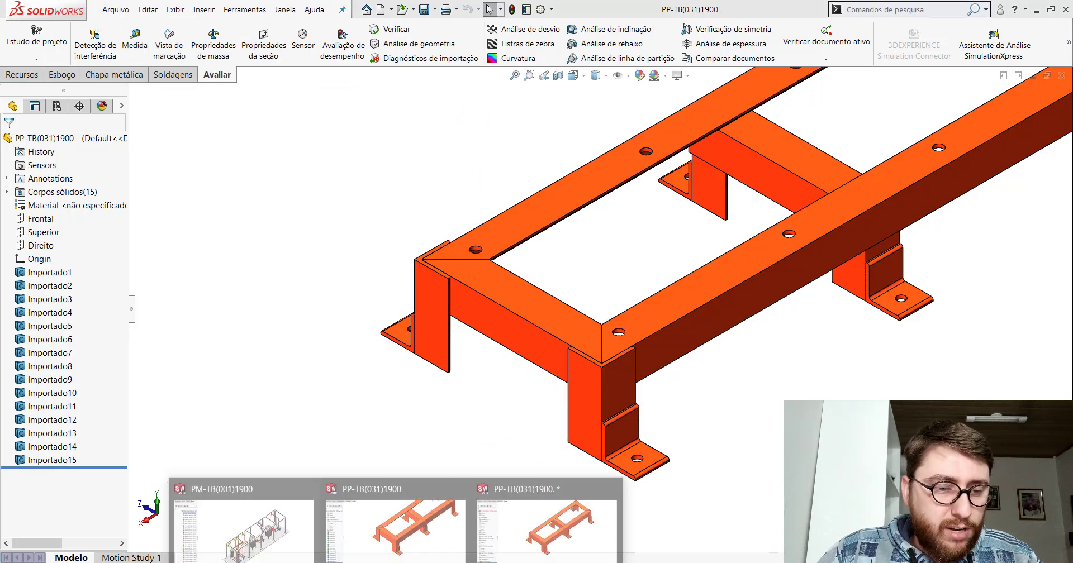
pyautogui.click(535, 525)
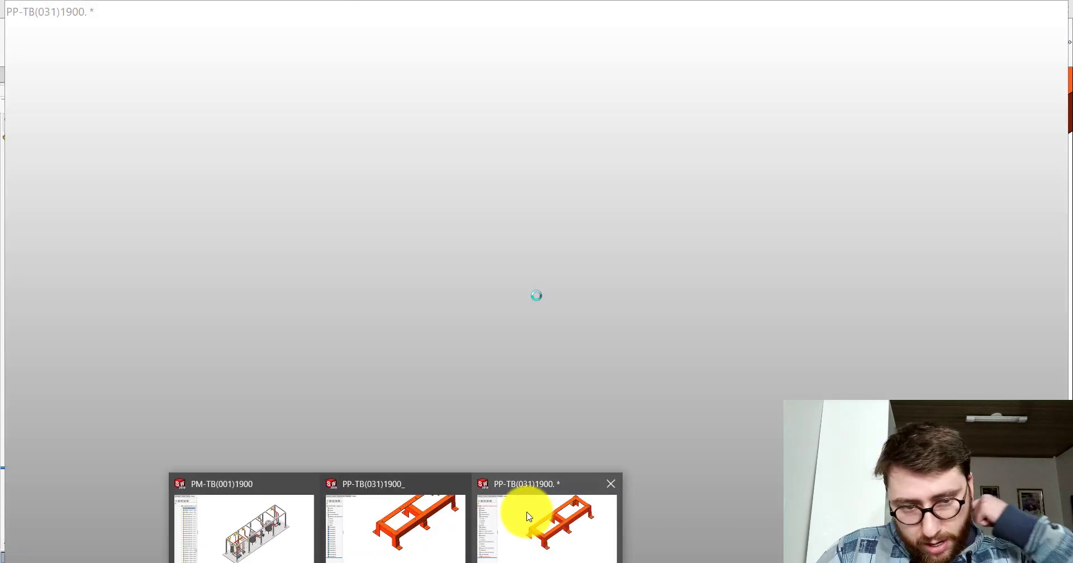
pyautogui.click(544, 537)
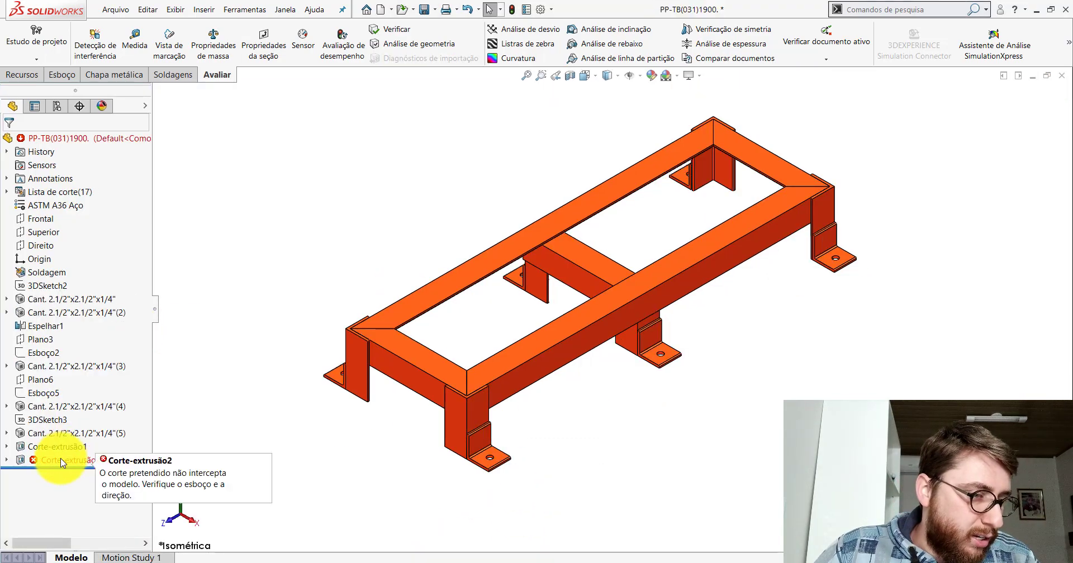
pyautogui.rightClick(63, 462)
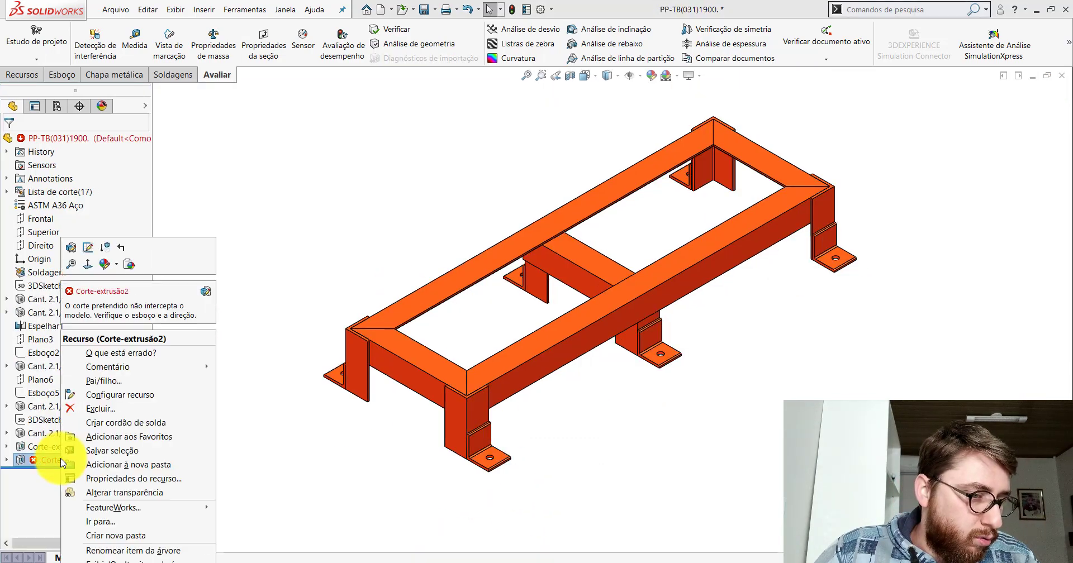
pyautogui.click(88, 247)
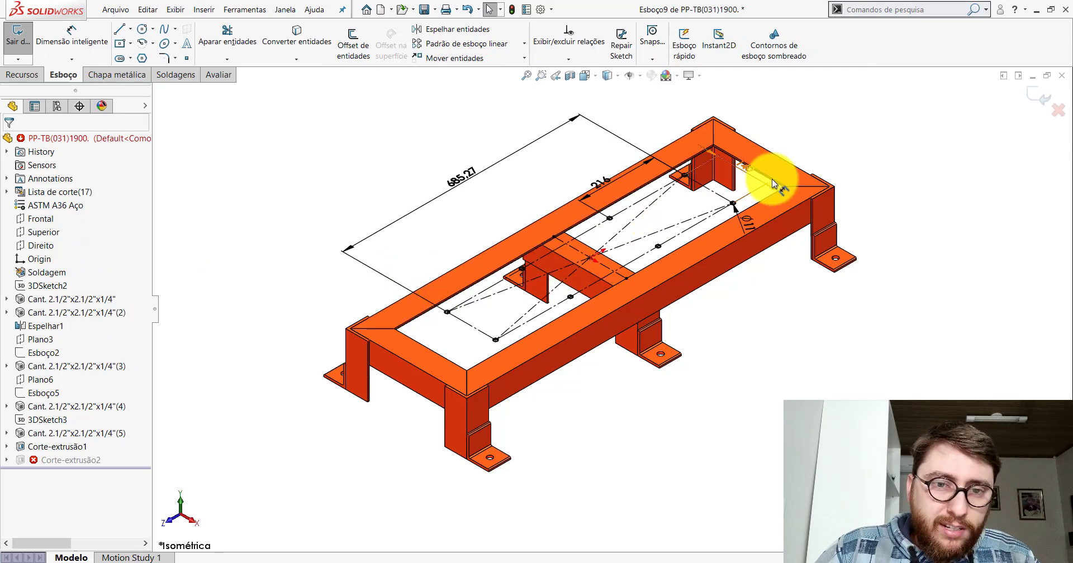
pyautogui.scroll(-4, 726, 180)
pyautogui.click(744, 141)
pyautogui.write('267')
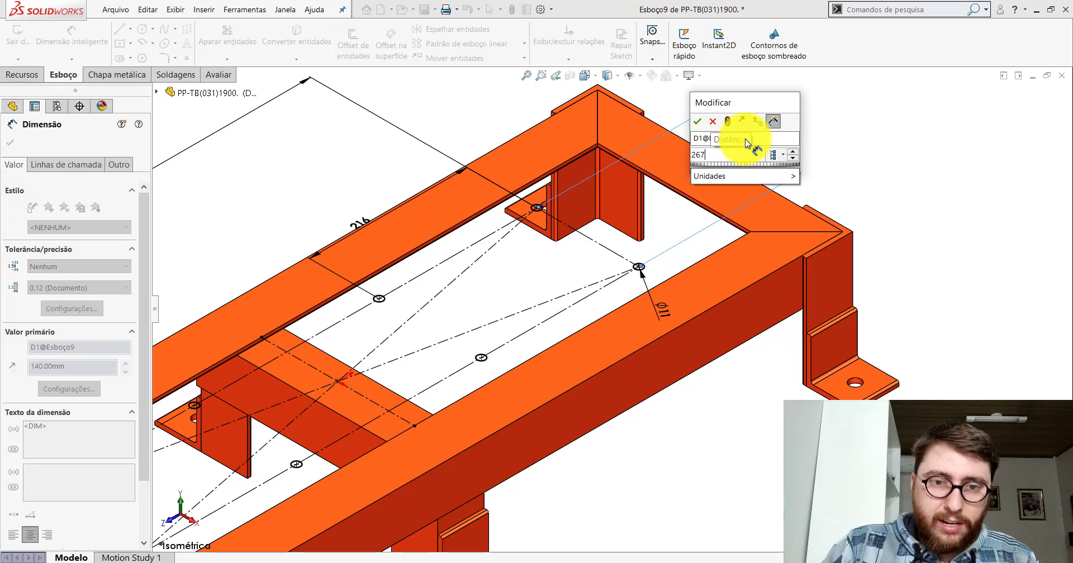
pyautogui.press('Return')
pyautogui.press('Escape')
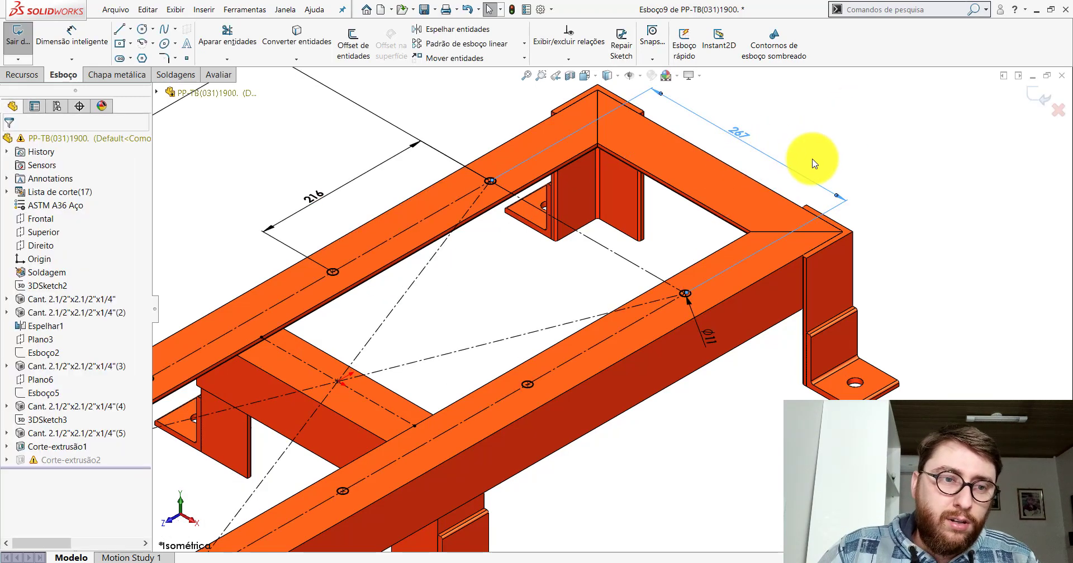
pyautogui.scroll(3, 551, 288)
pyautogui.scroll(3, 427, 354)
pyautogui.scroll(-2, 530, 299)
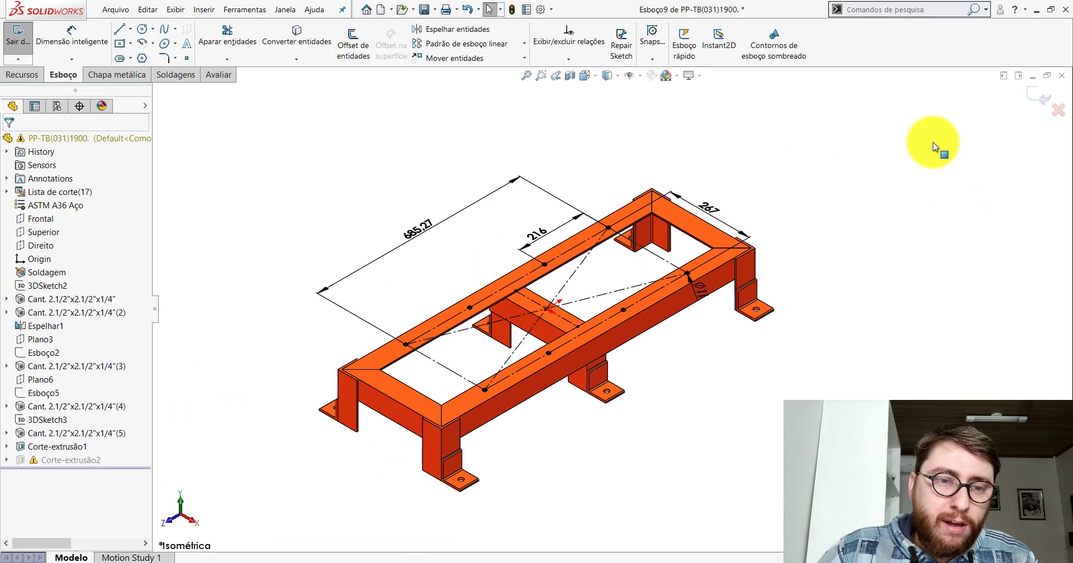
# - Measure the 915.59 mm centre distance between two holes on the imported PP-TB(031)1900_ part
pyautogui.moveTo(393, 562)
pyautogui.click(391, 514)
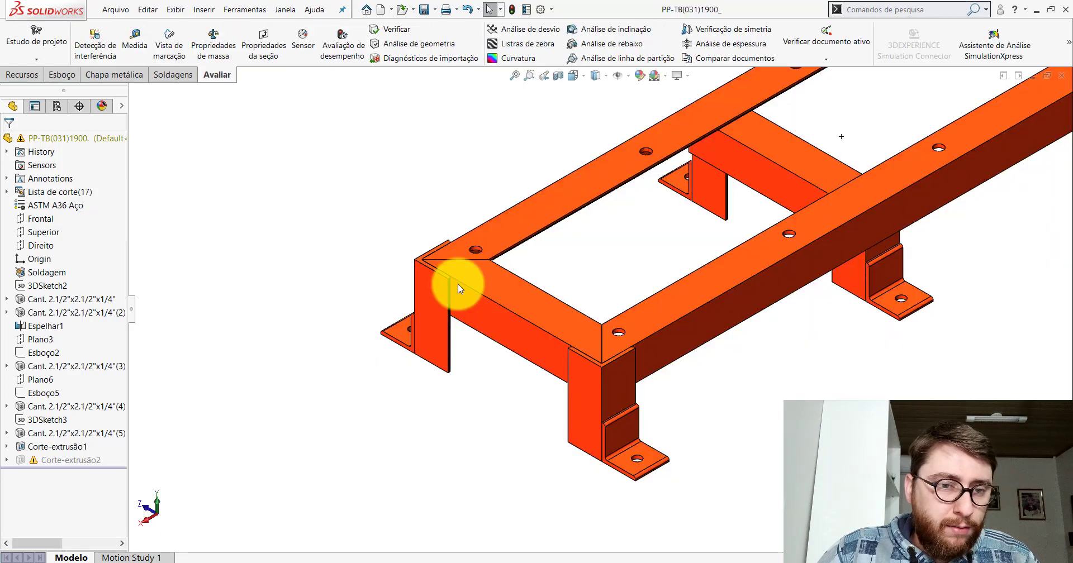
pyautogui.scroll(2, 630, 283)
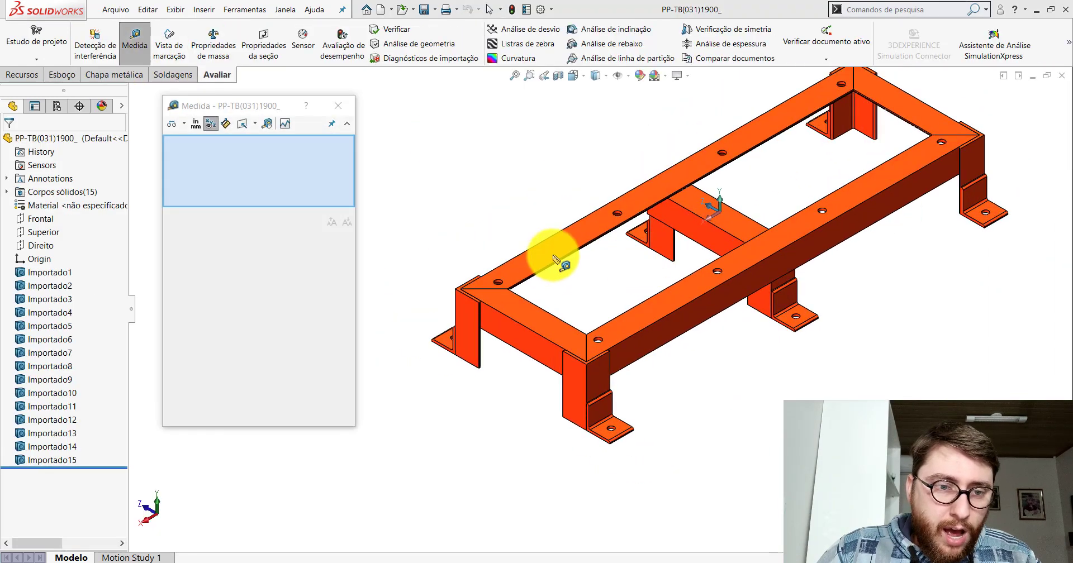
pyautogui.scroll(-4, 508, 302)
pyautogui.click(505, 304)
pyautogui.scroll(2, 558, 280)
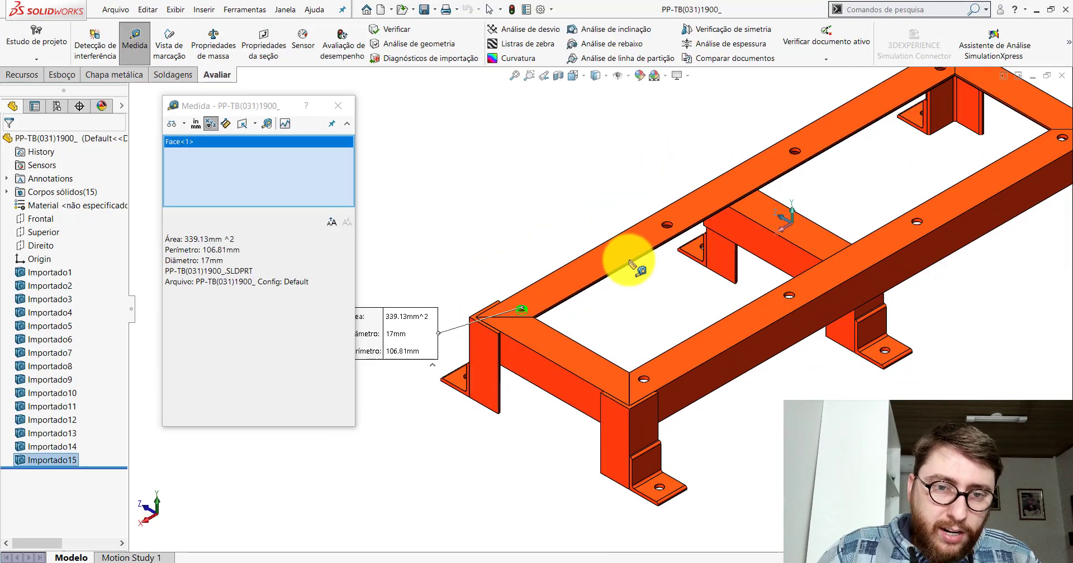
pyautogui.scroll(2, 628, 251)
pyautogui.scroll(-3, 743, 228)
pyautogui.scroll(-2, 696, 227)
pyautogui.scroll(-1, 688, 229)
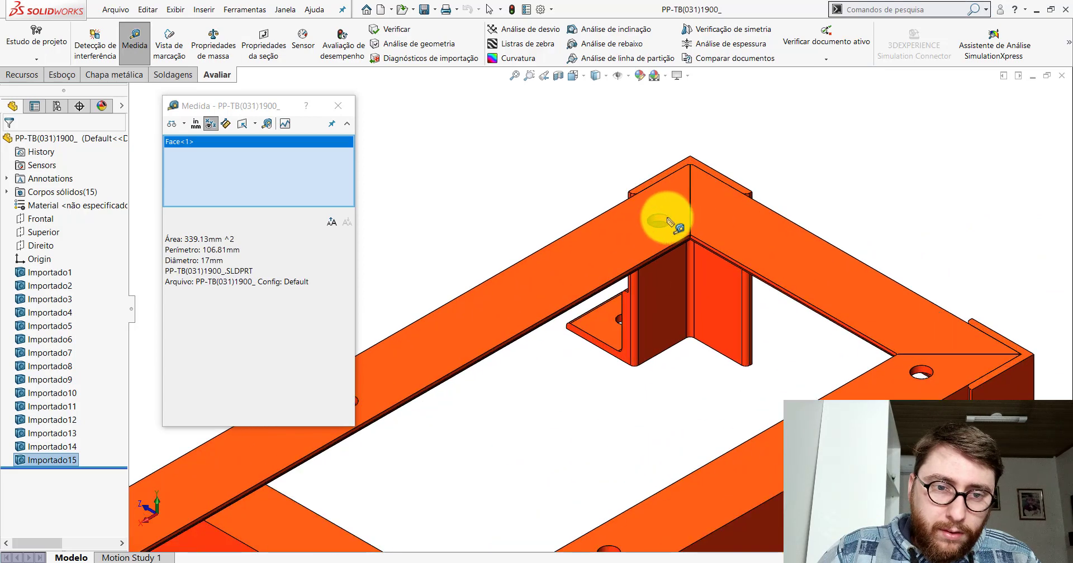
pyautogui.click(663, 220)
pyautogui.scroll(2, 643, 226)
pyautogui.scroll(1, 631, 308)
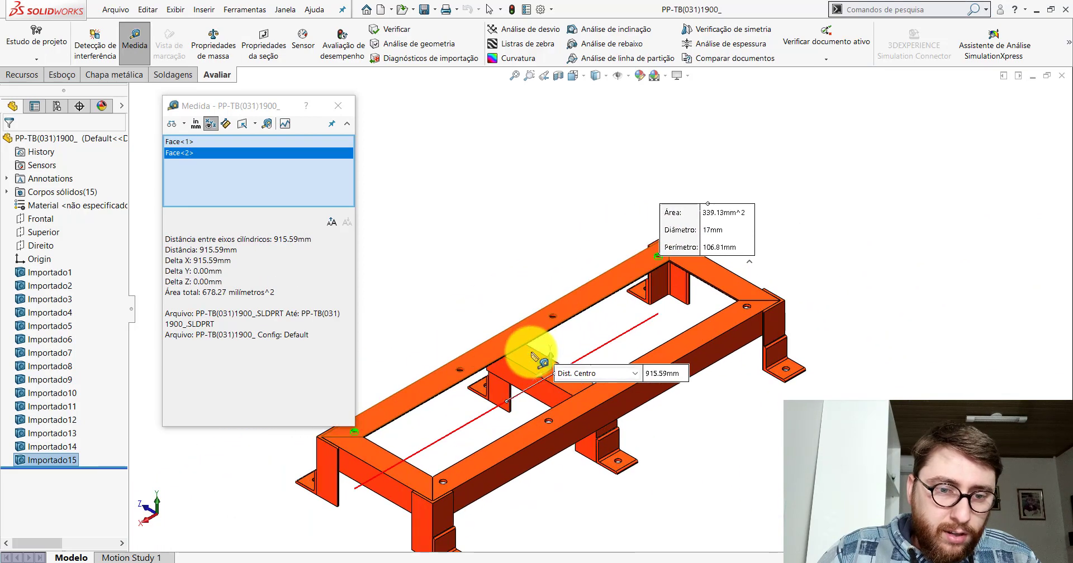
pyautogui.click(509, 229)
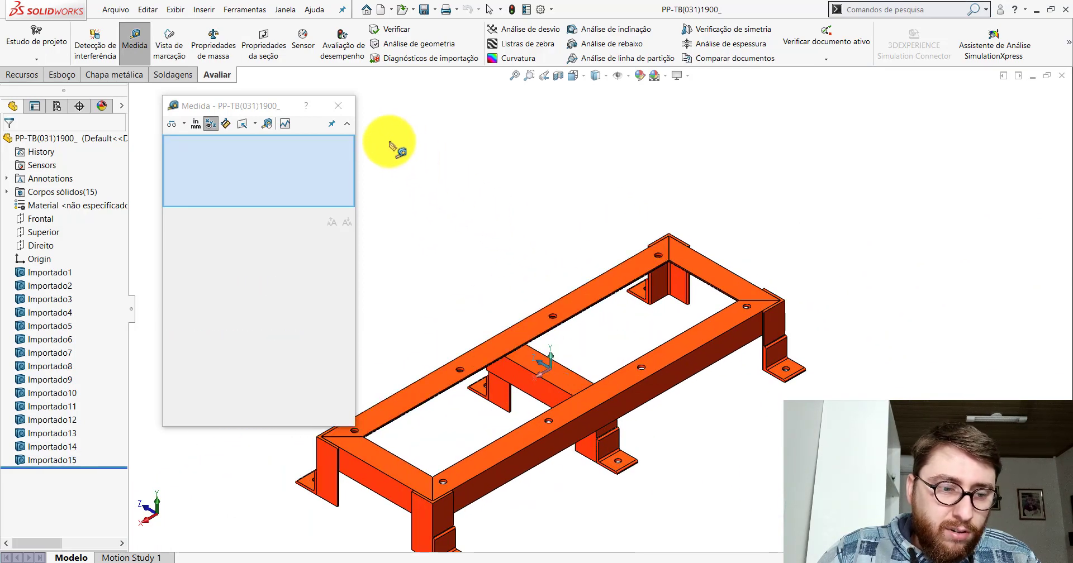
# - Change the frame sketch's 685.27 mm length dimension to 915.59 mm
pyautogui.click(491, 499)
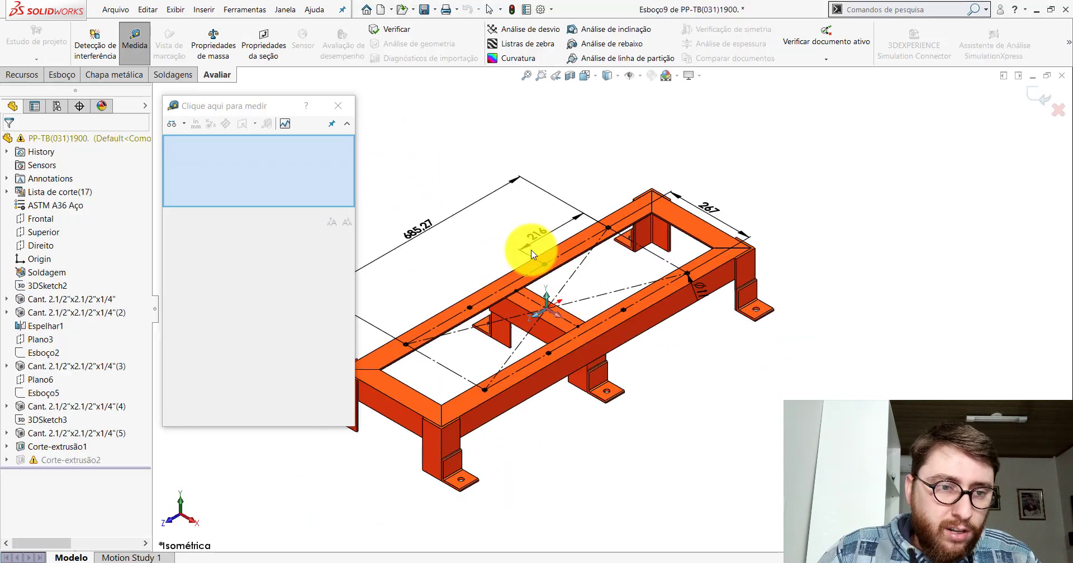
pyautogui.click(337, 106)
pyautogui.scroll(-4, 469, 257)
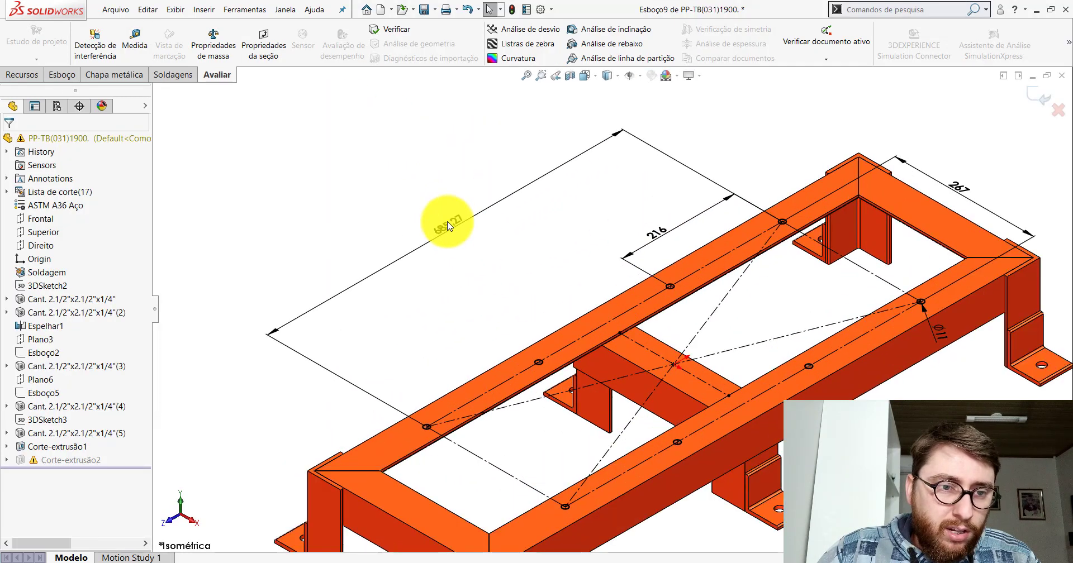
pyautogui.doubleClick(447, 222)
pyautogui.write('915,59')
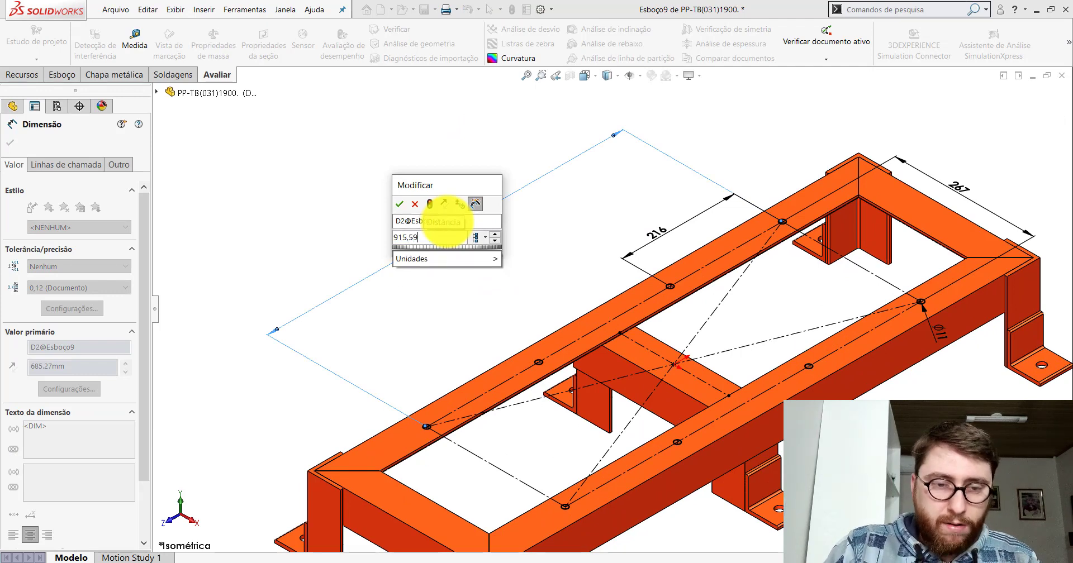
pyautogui.press('Return')
pyautogui.scroll(4, 577, 251)
pyautogui.click(479, 162)
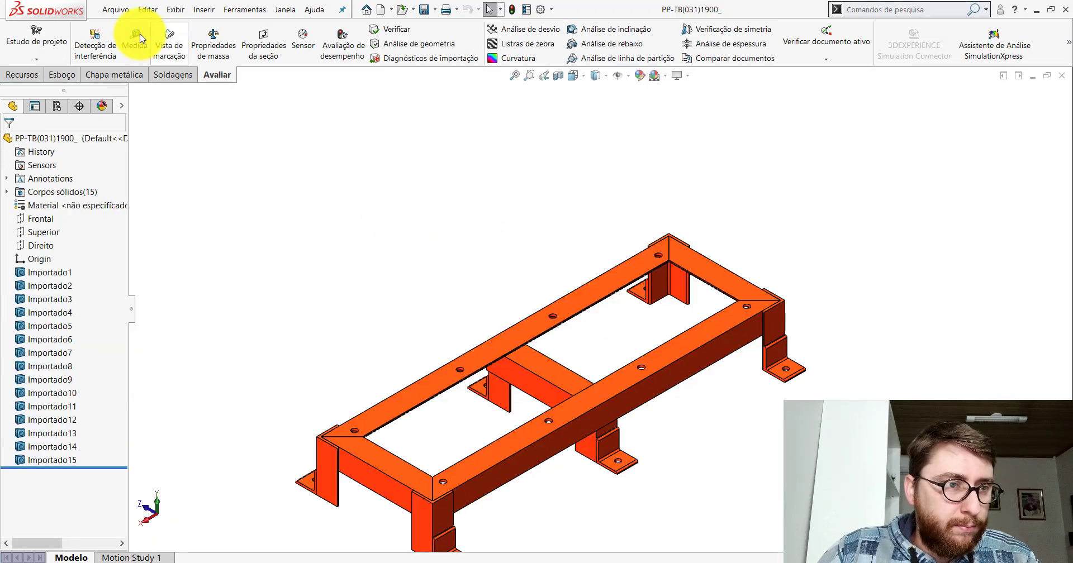
# - Measure the 318 mm spacing between two rail holes on the imported part
pyautogui.click(139, 37)
pyautogui.scroll(-2, 598, 335)
pyautogui.scroll(-3, 567, 300)
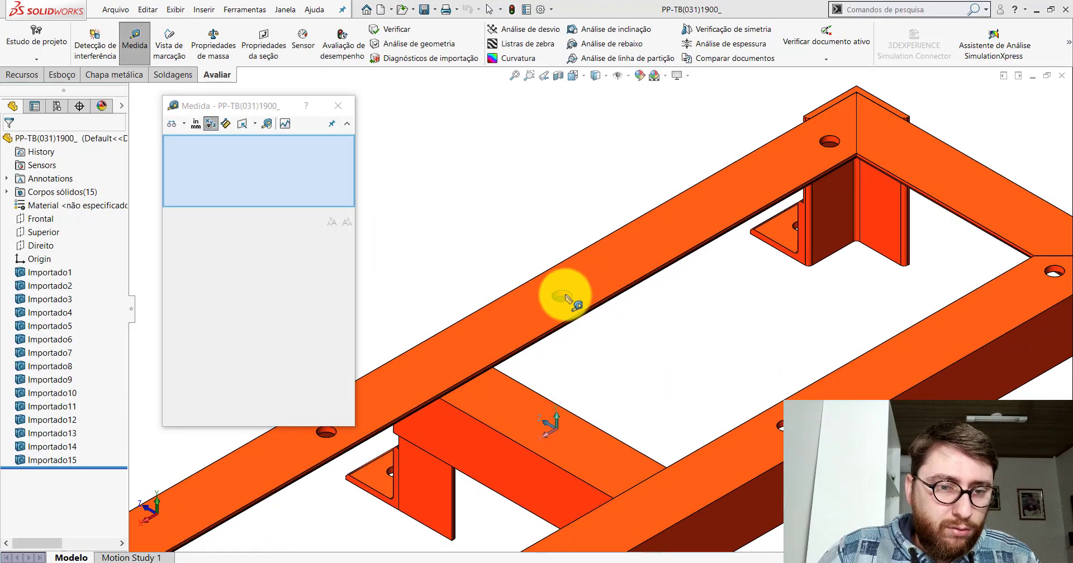
pyautogui.click(563, 297)
pyautogui.scroll(4, 626, 299)
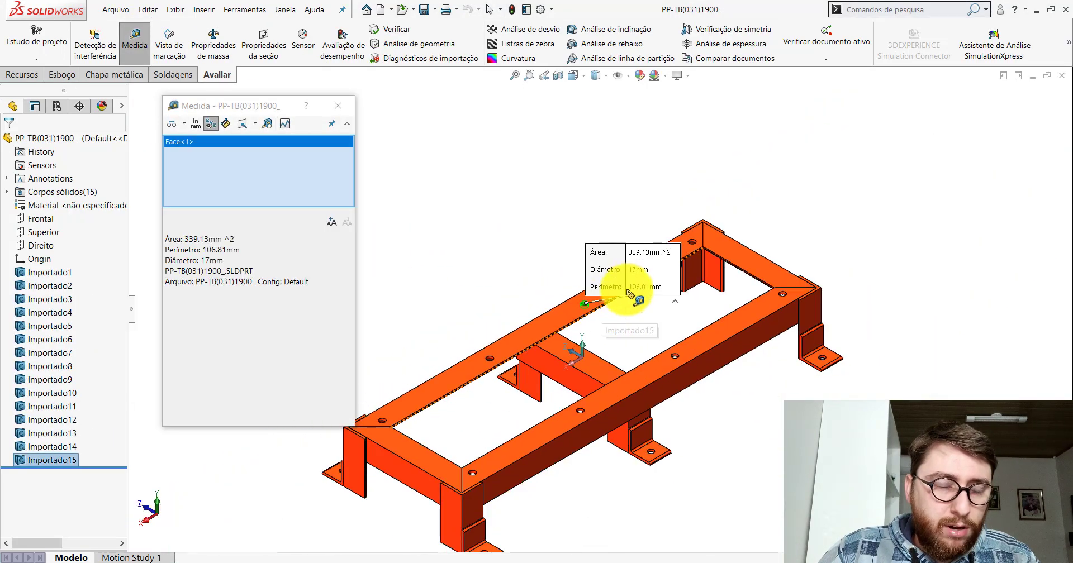
pyautogui.scroll(-2, 650, 275)
pyautogui.scroll(-2, 656, 257)
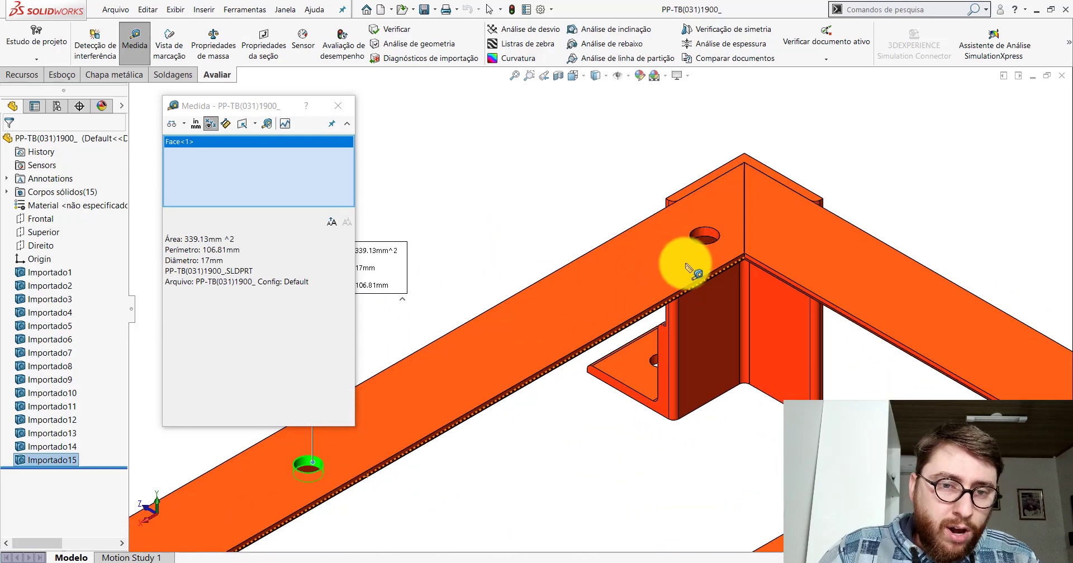
pyautogui.click(705, 238)
pyautogui.scroll(3, 705, 238)
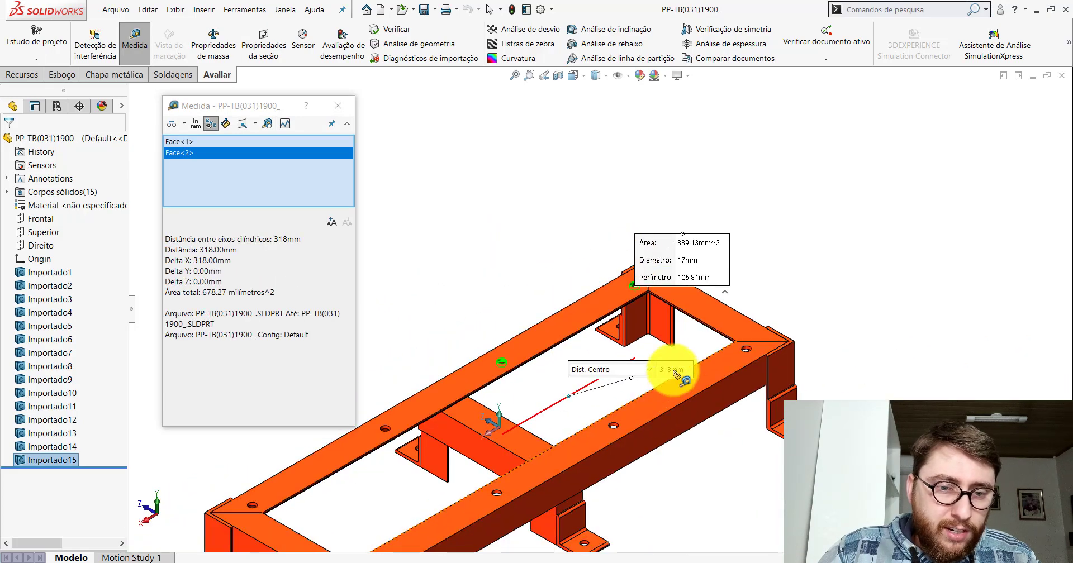
pyautogui.click(339, 110)
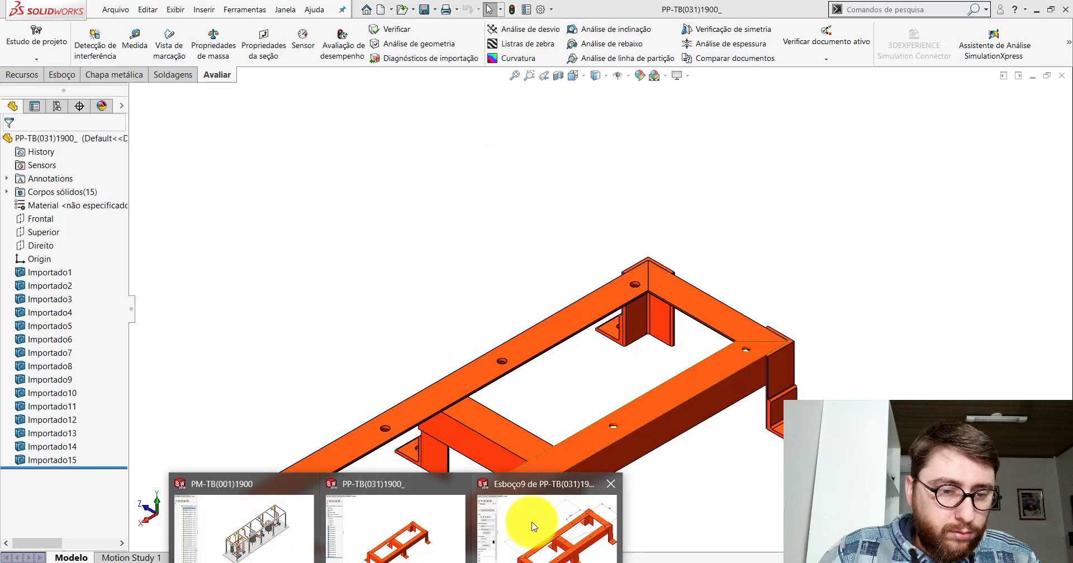
# - Change the frame sketch's 216 mm hole-spacing dimension to 318 mm
pyautogui.click(541, 522)
pyautogui.scroll(-3, 761, 247)
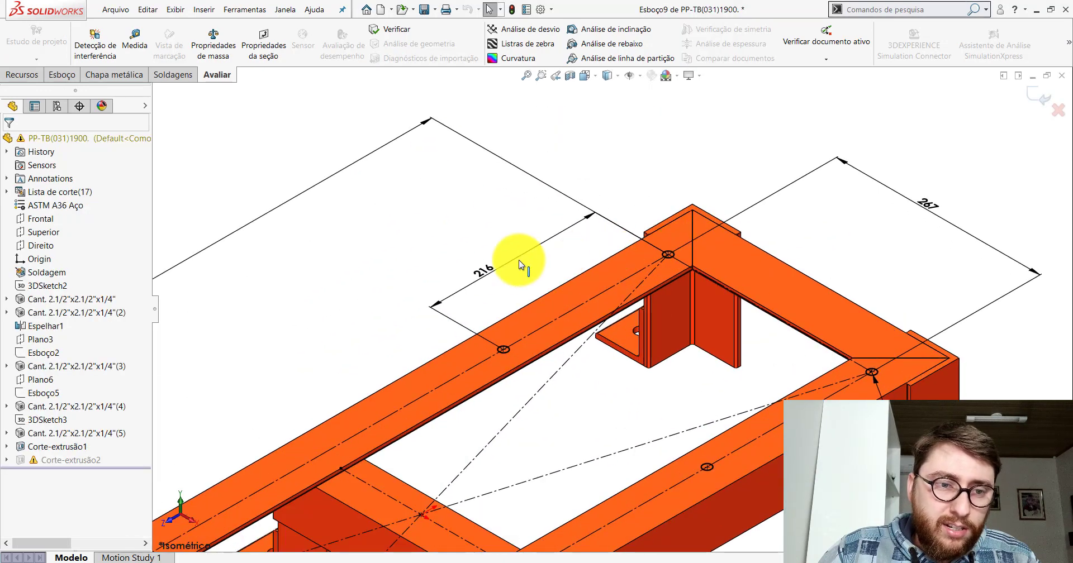
pyautogui.doubleClick(489, 267)
pyautogui.write('31')
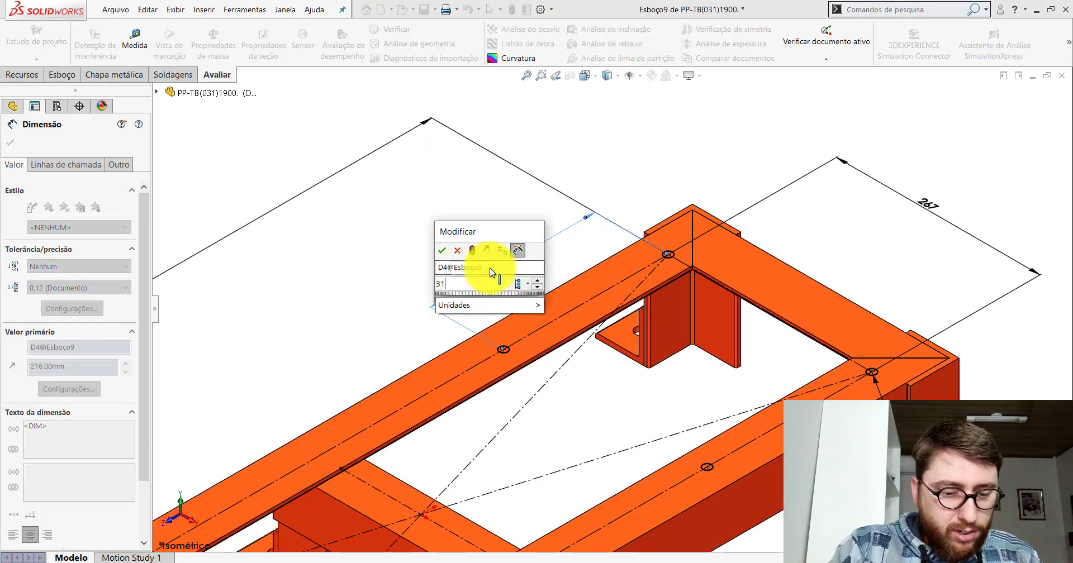
pyautogui.write('8')
pyautogui.press('Return')
pyautogui.scroll(5, 489, 267)
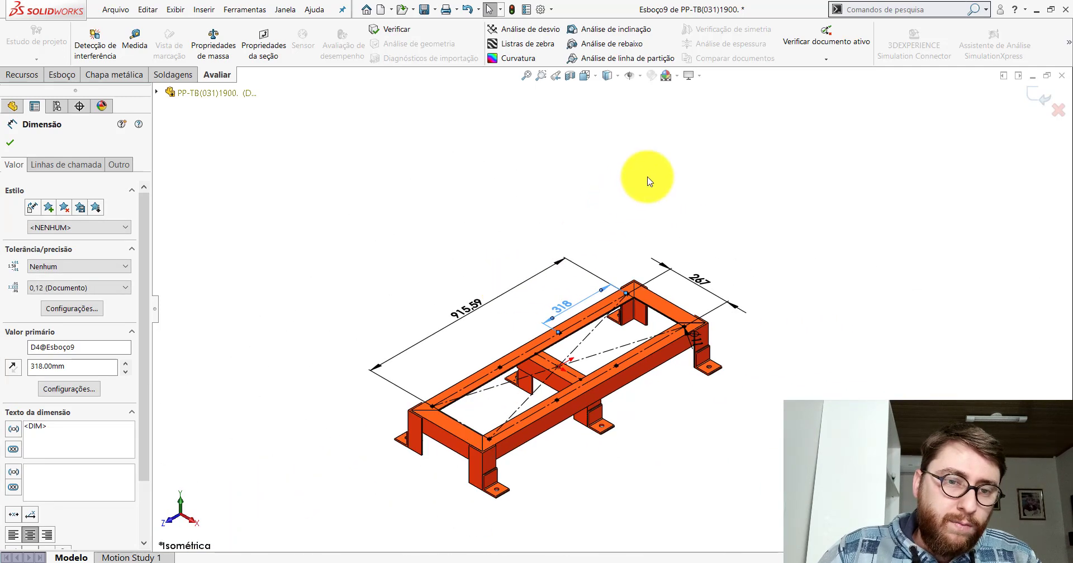
pyautogui.press('Escape')
# - Change the Ø11 hole diameter to 17 mm and exit the sketch to rebuild
pyautogui.scroll(-3, 694, 324)
pyautogui.scroll(-3, 659, 363)
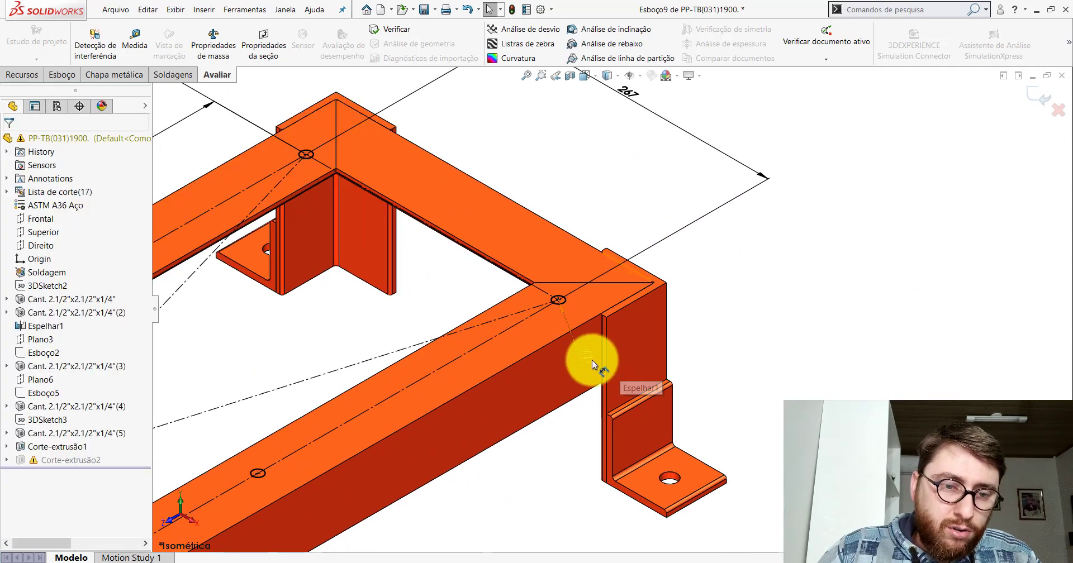
pyautogui.click(568, 378)
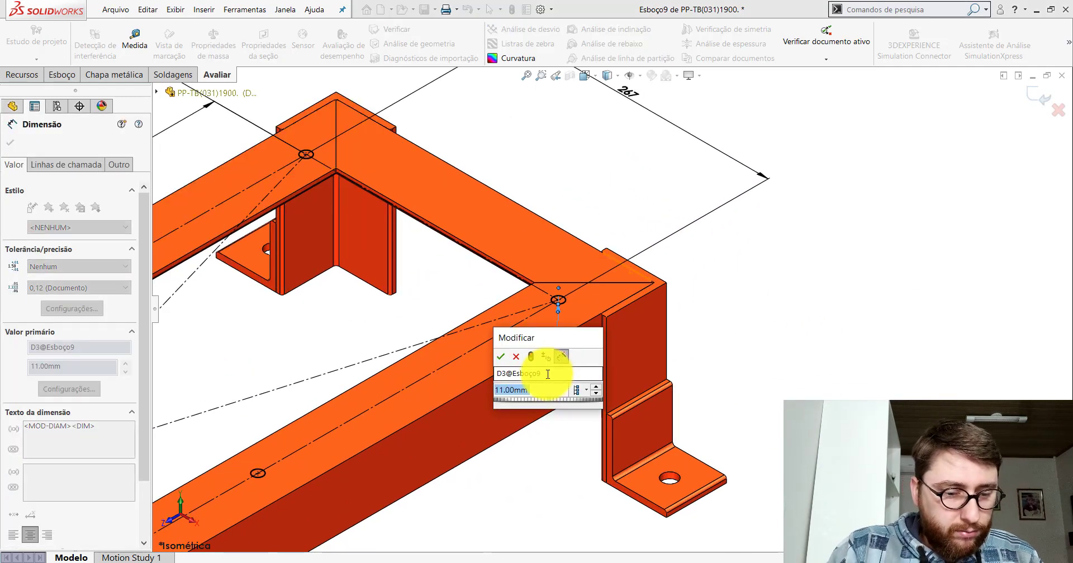
pyautogui.write('1')
pyautogui.press('Return')
pyautogui.scroll(5, 573, 335)
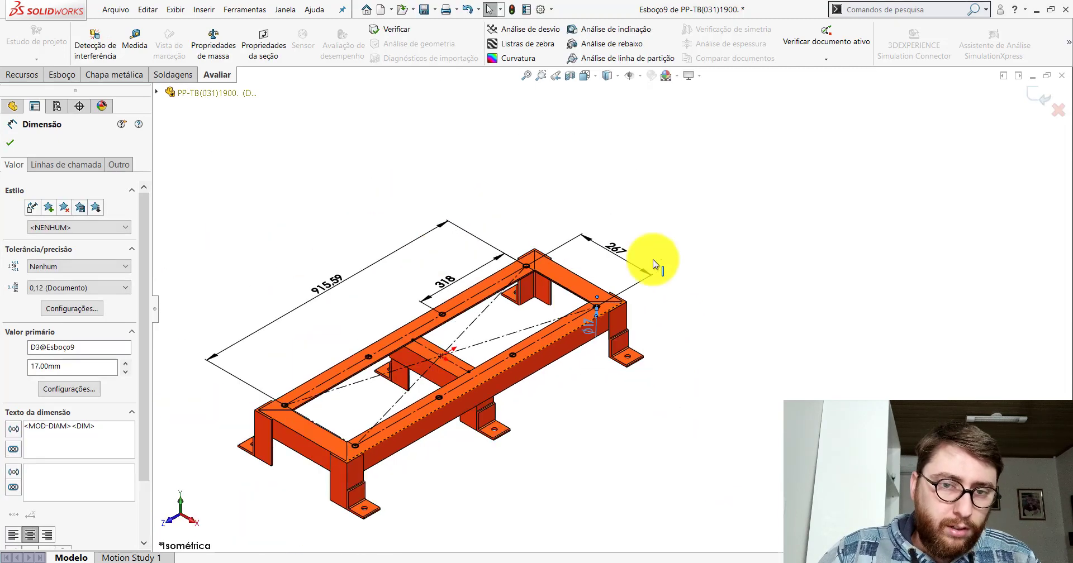
pyautogui.press('Escape')
pyautogui.click(1023, 100)
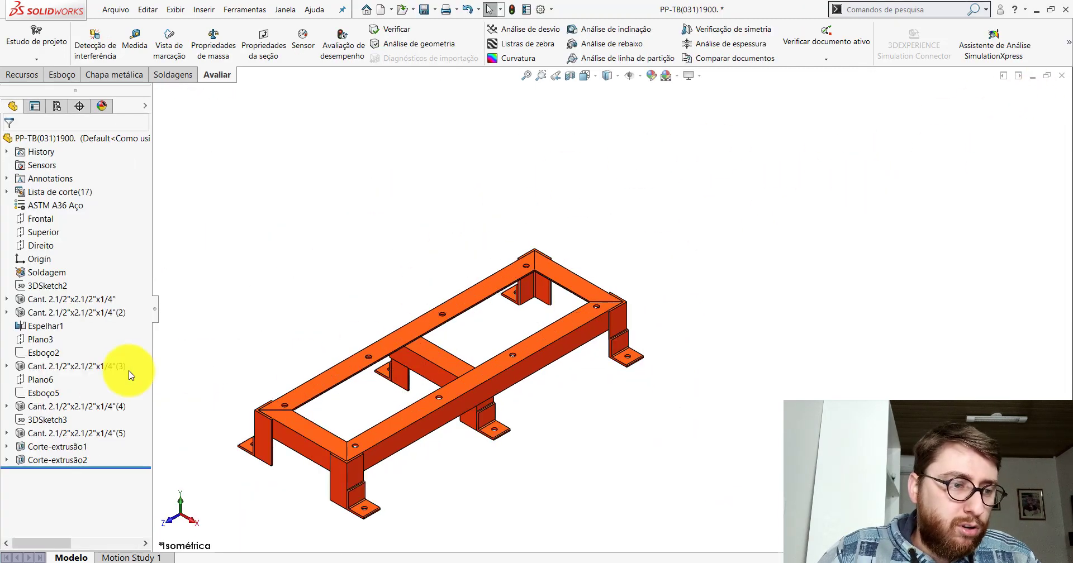
pyautogui.scroll(-3, 572, 350)
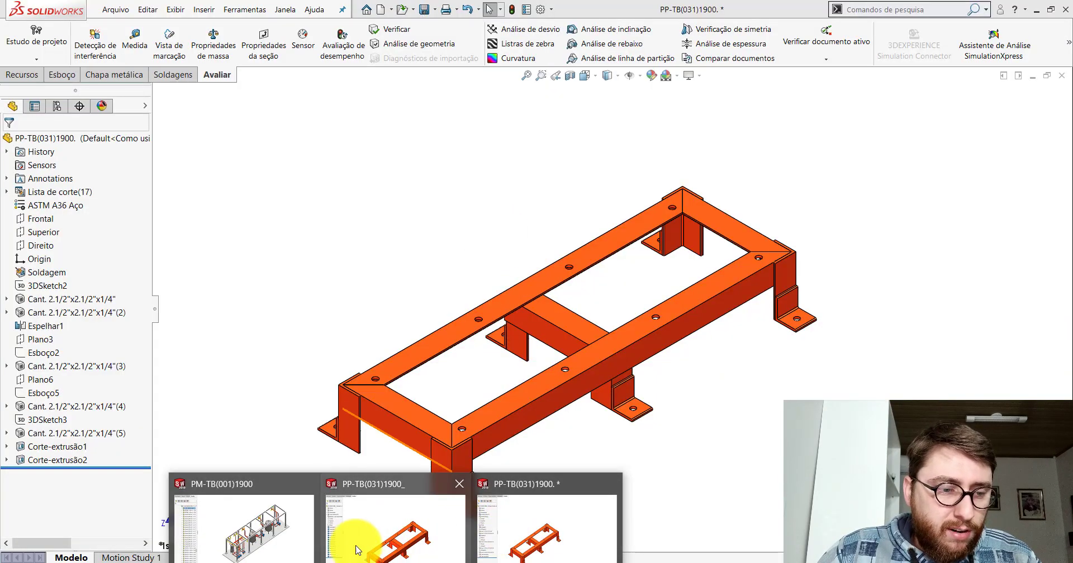
pyautogui.click(251, 525)
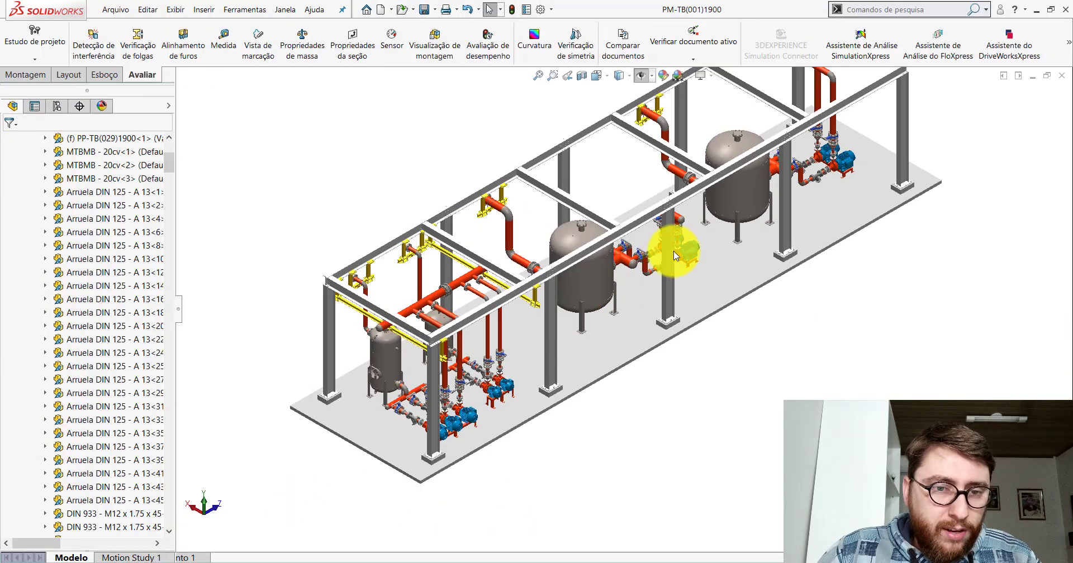
pyautogui.scroll(-2, 725, 290)
pyautogui.scroll(-5, 671, 282)
pyautogui.scroll(-3, 645, 281)
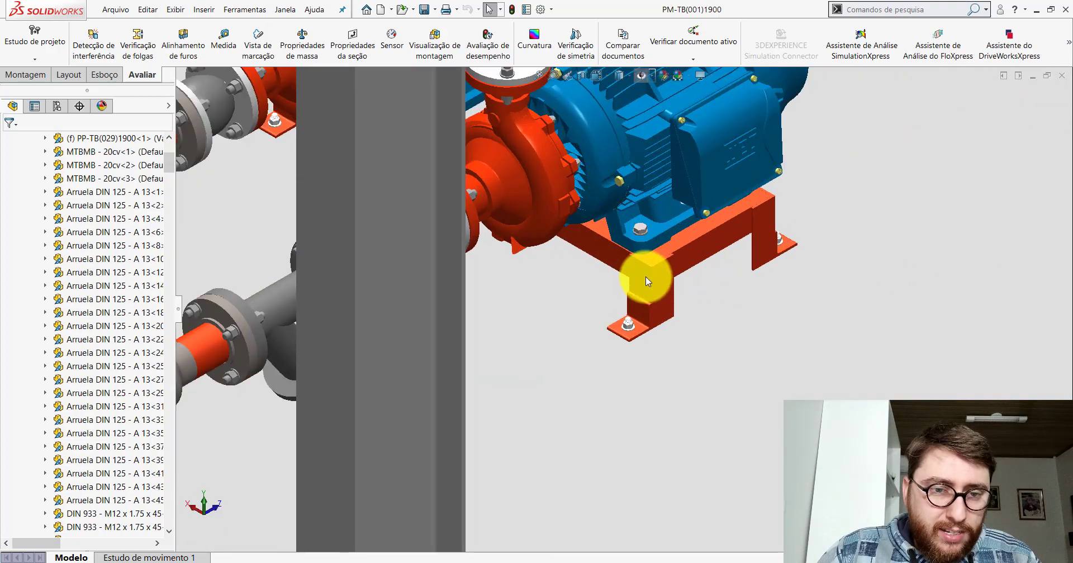
pyautogui.moveTo(642, 280)
pyautogui.mouseDown(button='middle')
pyautogui.moveTo(635, 155)
pyautogui.moveTo(630, 204)
pyautogui.moveTo(622, 188)
pyautogui.moveTo(640, 218)
pyautogui.mouseUp(button='middle')
pyautogui.scroll(4, 606, 280)
pyautogui.moveTo(594, 292)
pyautogui.mouseDown(button='middle')
pyautogui.moveTo(472, 328)
pyautogui.moveTo(383, 335)
pyautogui.moveTo(371, 374)
pyautogui.moveTo(359, 364)
pyautogui.moveTo(352, 379)
pyautogui.moveTo(367, 388)
pyautogui.moveTo(468, 343)
pyautogui.moveTo(599, 335)
pyautogui.moveTo(613, 384)
pyautogui.mouseUp(button='middle')
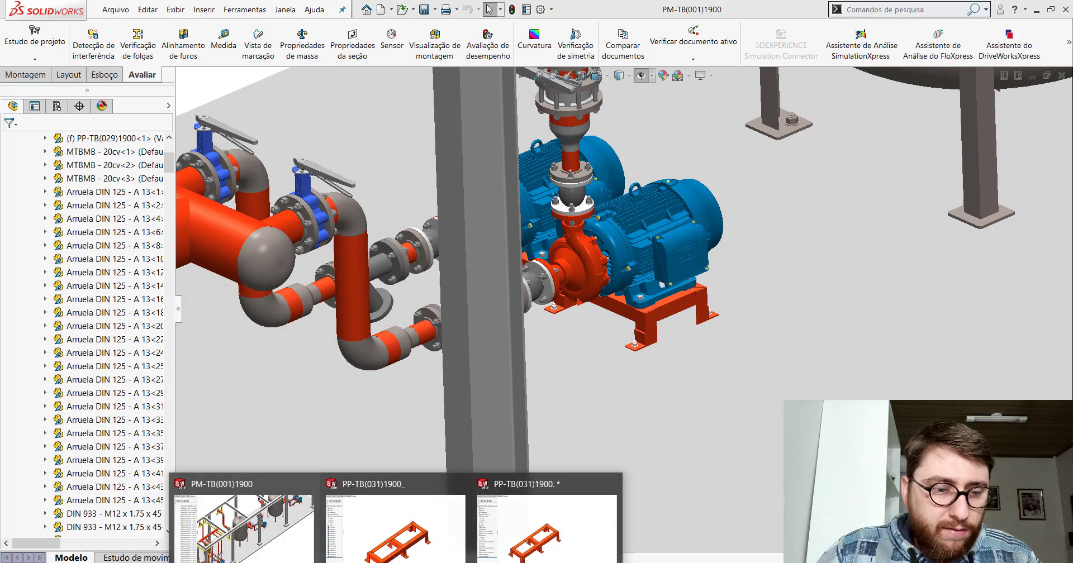
pyautogui.click(418, 515)
pyautogui.scroll(2, 575, 354)
pyautogui.scroll(2, 587, 384)
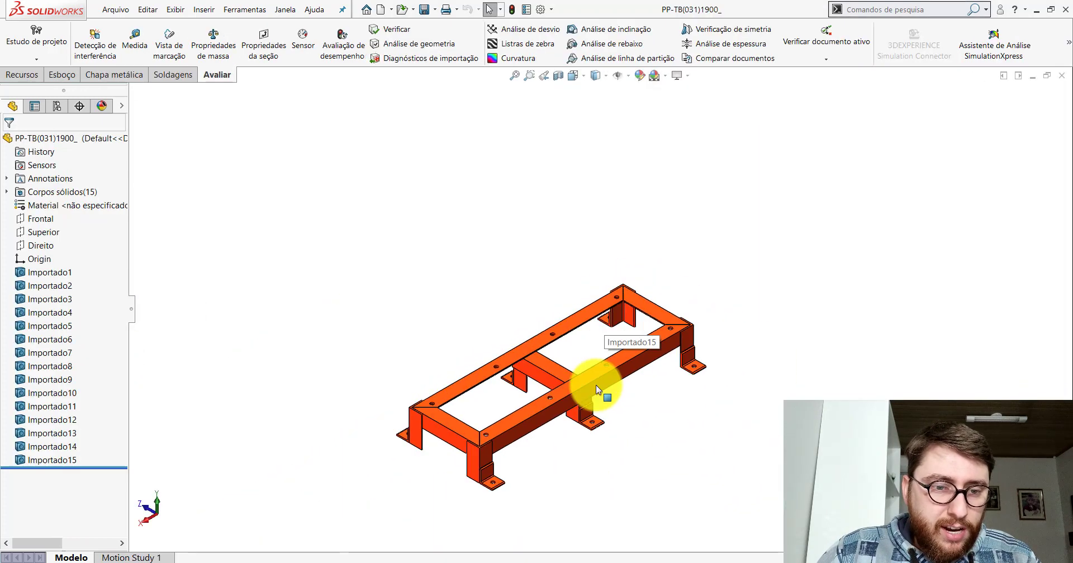
pyautogui.moveTo(586, 383)
pyautogui.mouseDown(button='middle')
pyautogui.moveTo(589, 331)
pyautogui.moveTo(657, 263)
pyautogui.moveTo(718, 335)
pyautogui.moveTo(704, 338)
pyautogui.mouseUp(button='middle')
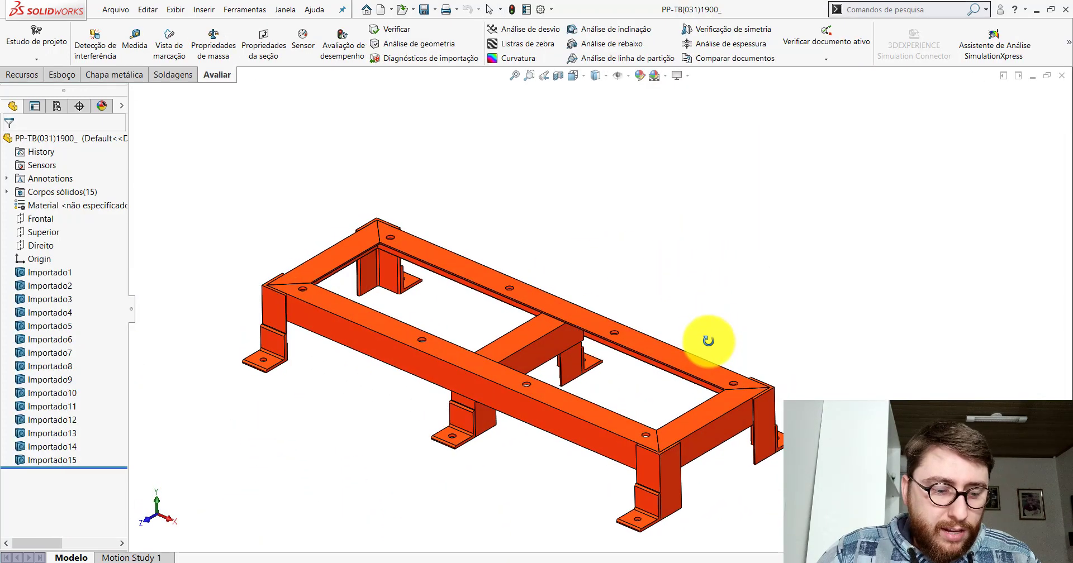
pyautogui.press('space')
pyautogui.click(462, 359)
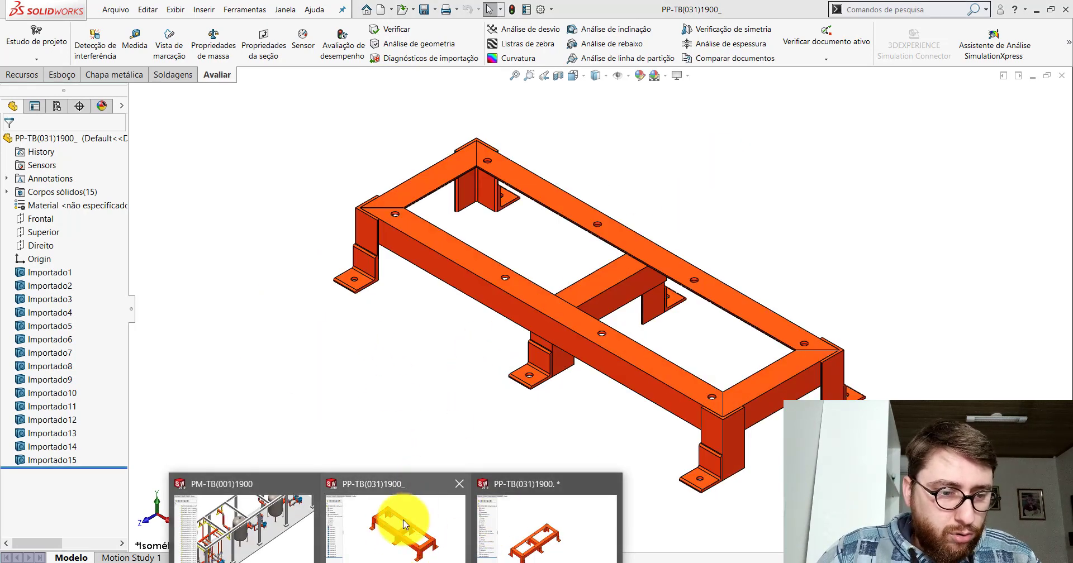
pyautogui.click(254, 503)
pyautogui.scroll(-3, 593, 314)
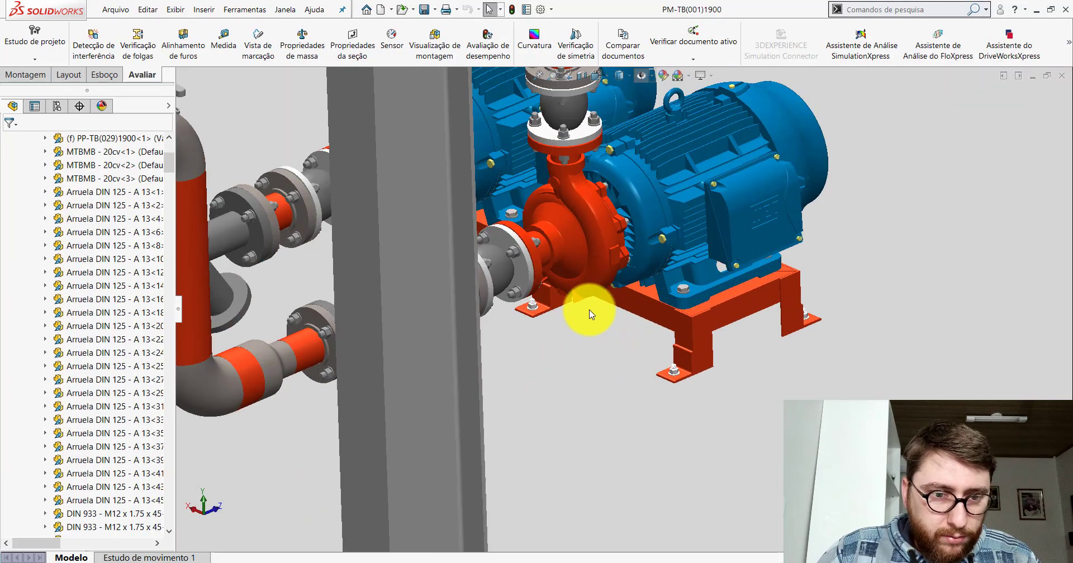
pyautogui.scroll(-3, 575, 271)
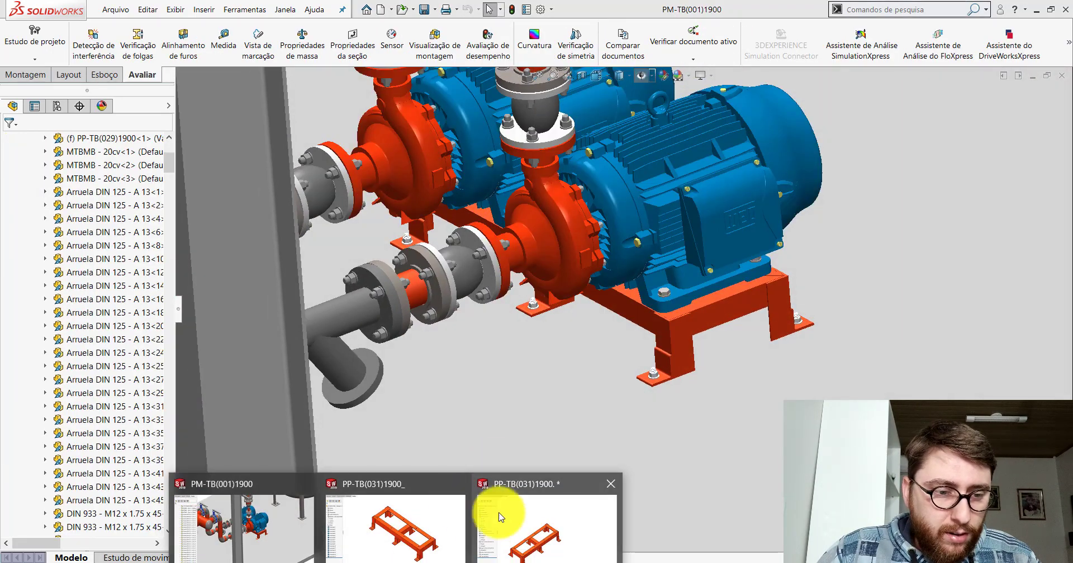
pyautogui.click(496, 506)
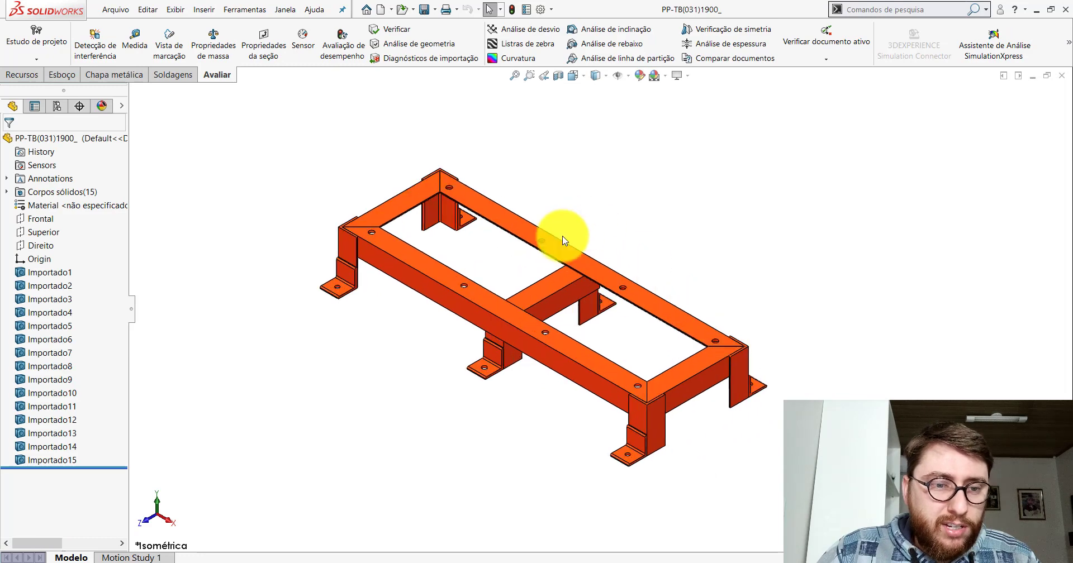
pyautogui.hotkey('ctrl', '7')
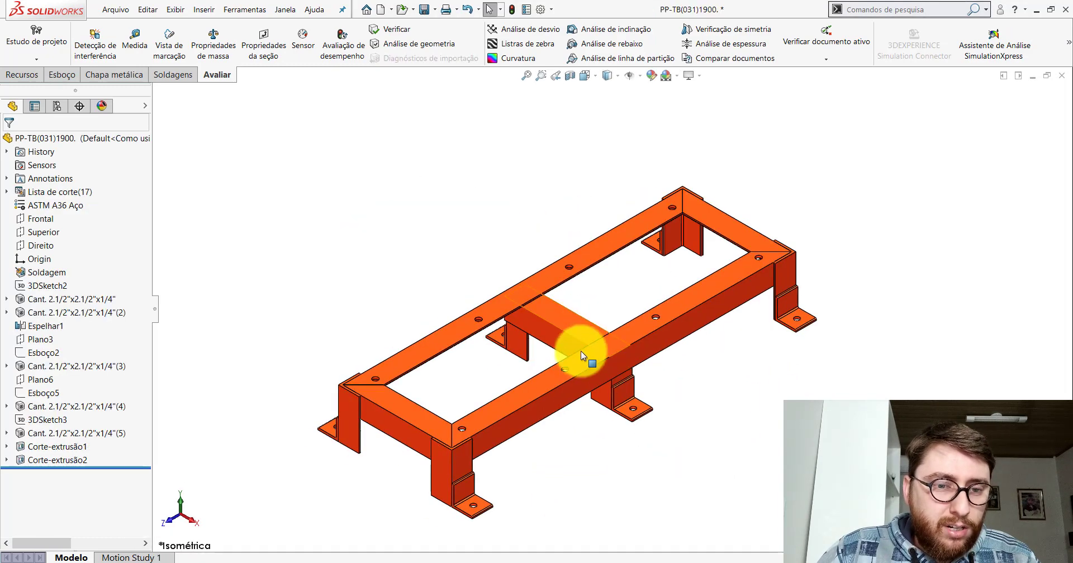
pyautogui.moveTo(549, 315)
pyautogui.mouseDown(button='middle')
pyautogui.moveTo(658, 252)
pyautogui.moveTo(677, 364)
pyautogui.mouseUp(button='middle')
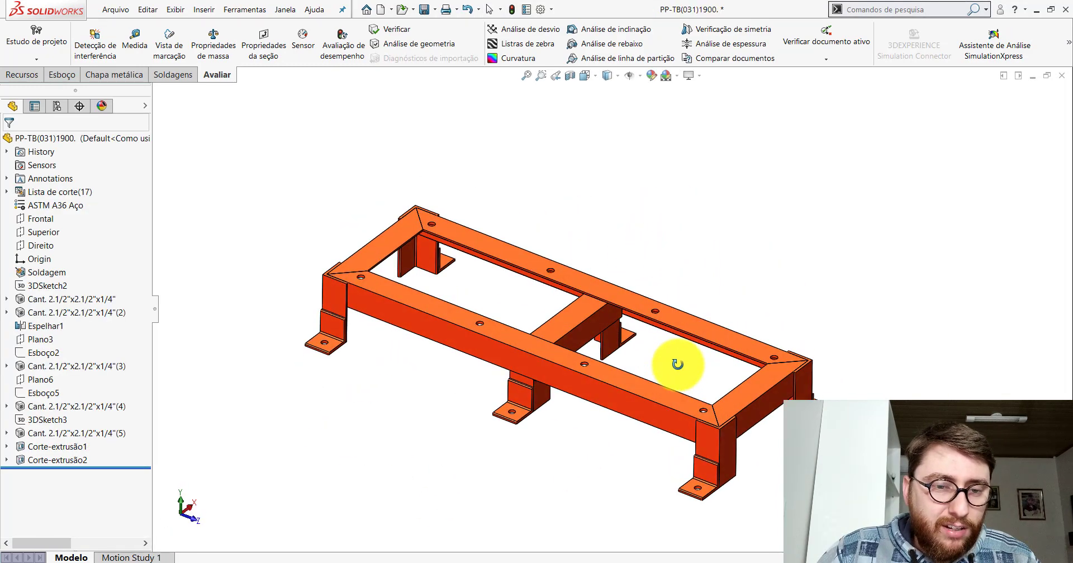
pyautogui.click(584, 75)
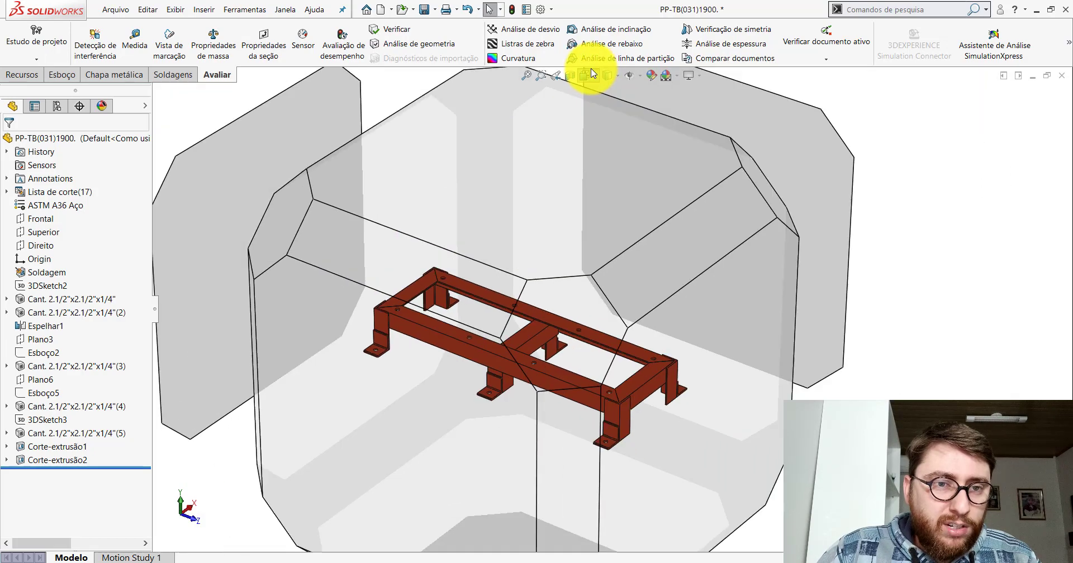
pyautogui.click(648, 110)
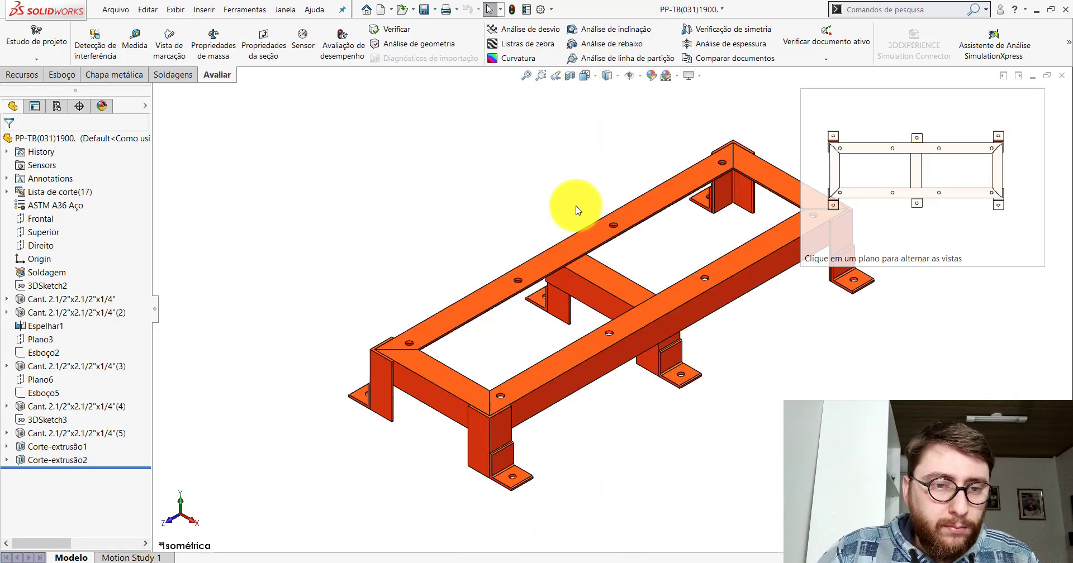
pyautogui.scroll(2, 576, 210)
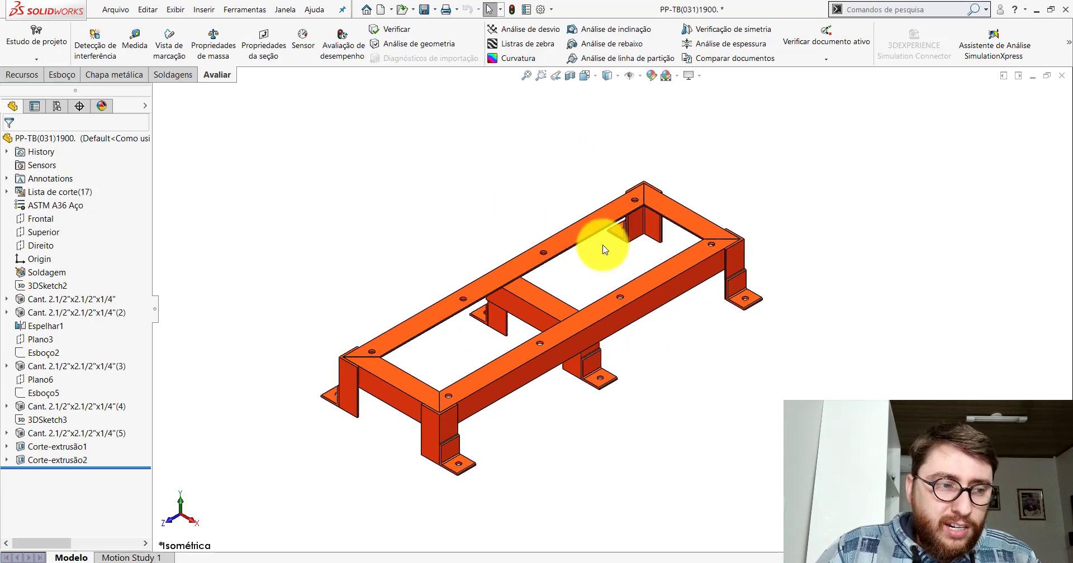
# - Start Mover/copiar corpo from Inserir > Recursos and clear the initial body selection
pyautogui.click(209, 12)
pyautogui.moveTo(225, 56)
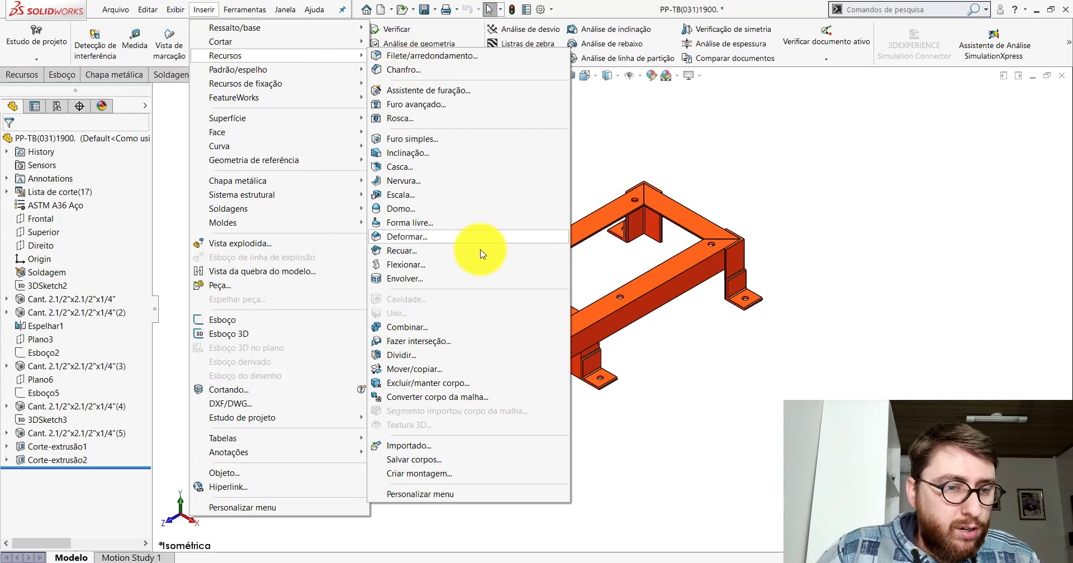
pyautogui.click(422, 372)
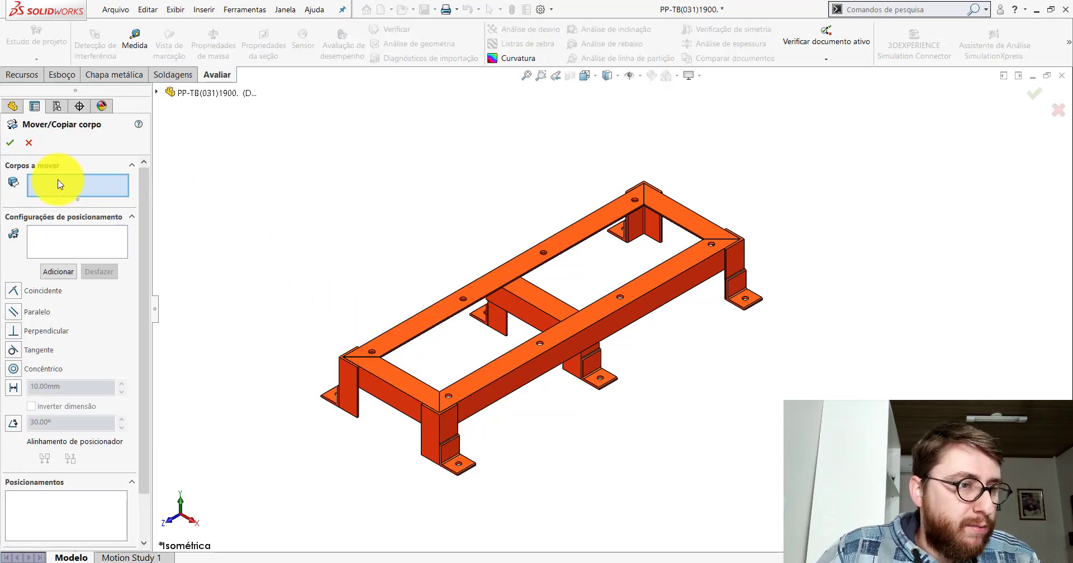
pyautogui.scroll(2, 428, 258)
pyautogui.moveTo(388, 184); pyautogui.dragTo(726, 389)
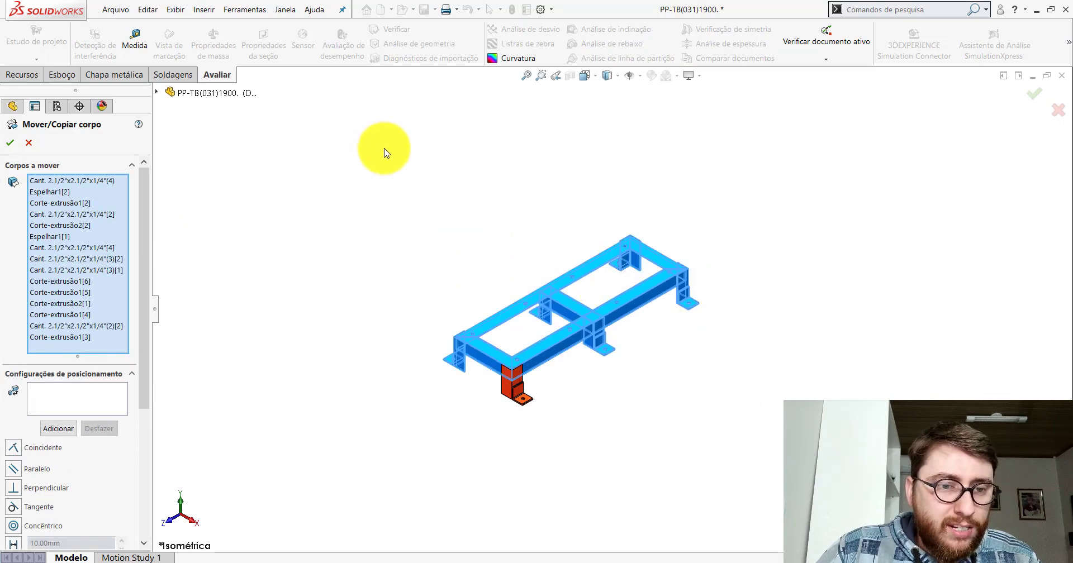
pyautogui.rightClick(98, 229)
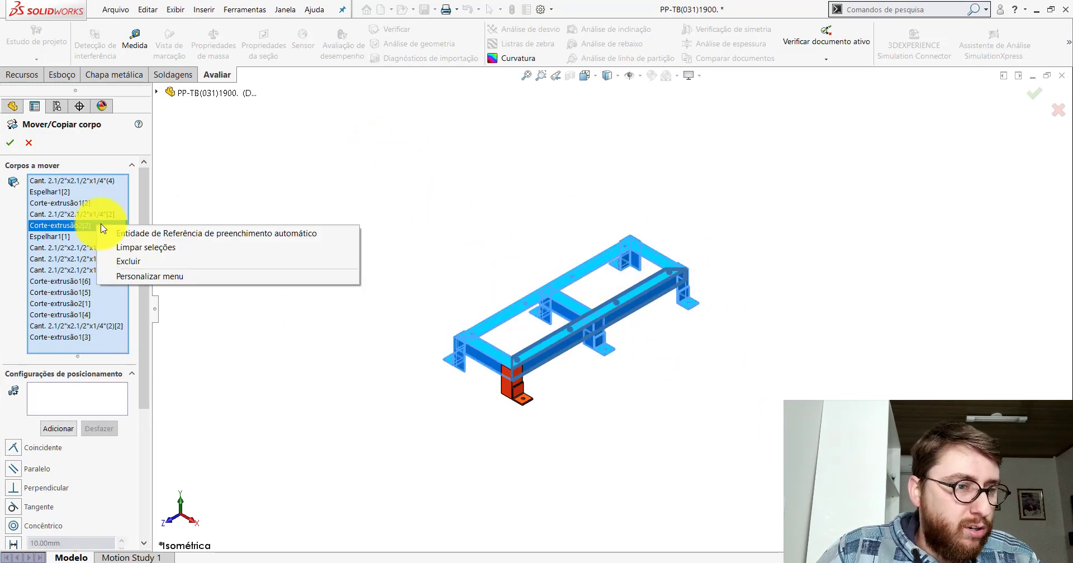
pyautogui.click(152, 248)
# - Add the legs, front and long beams, middle crossbeam and its brackets to Corpos a mover
pyautogui.scroll(-3, 578, 351)
pyautogui.click(367, 331)
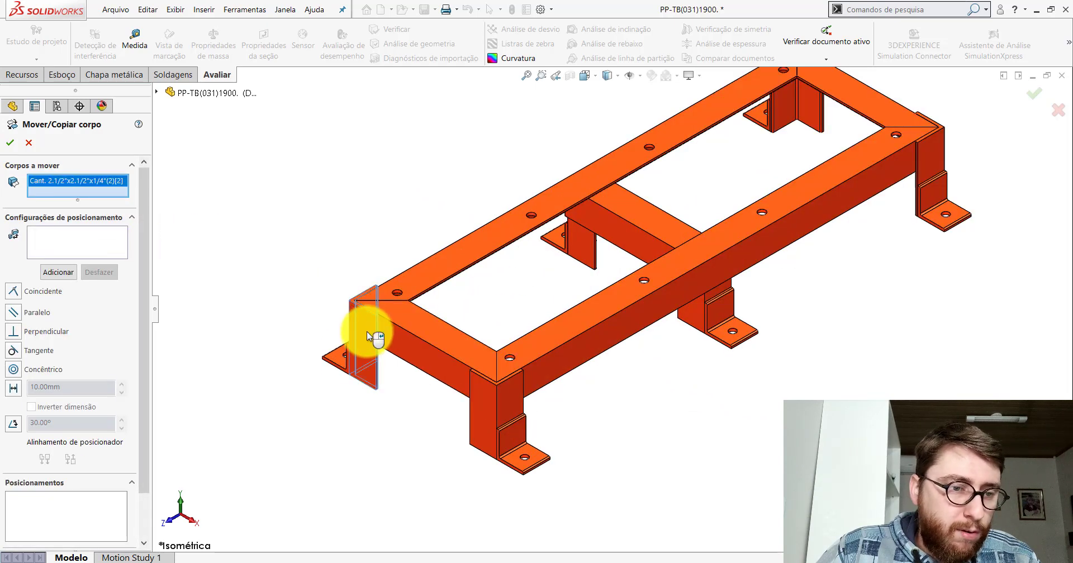
pyautogui.click(338, 361)
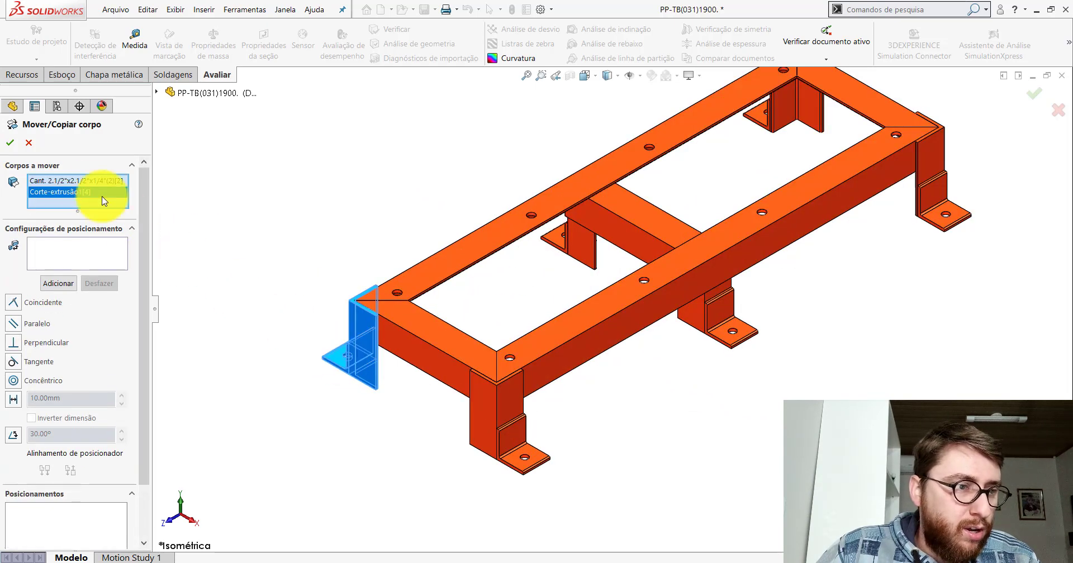
pyautogui.click(407, 314)
pyautogui.click(420, 276)
pyautogui.click(521, 367)
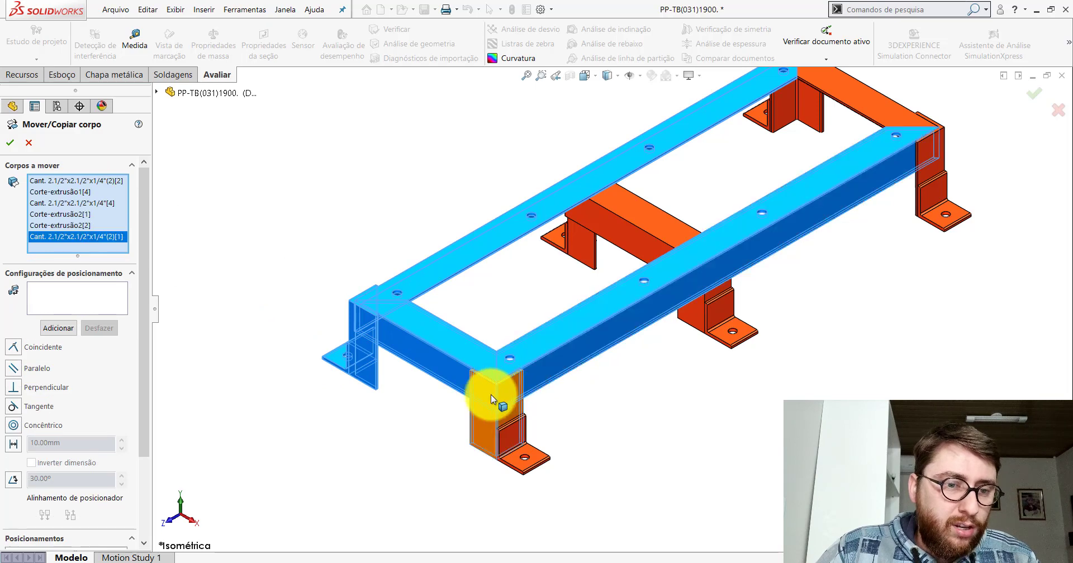
pyautogui.click(506, 411)
pyautogui.click(722, 322)
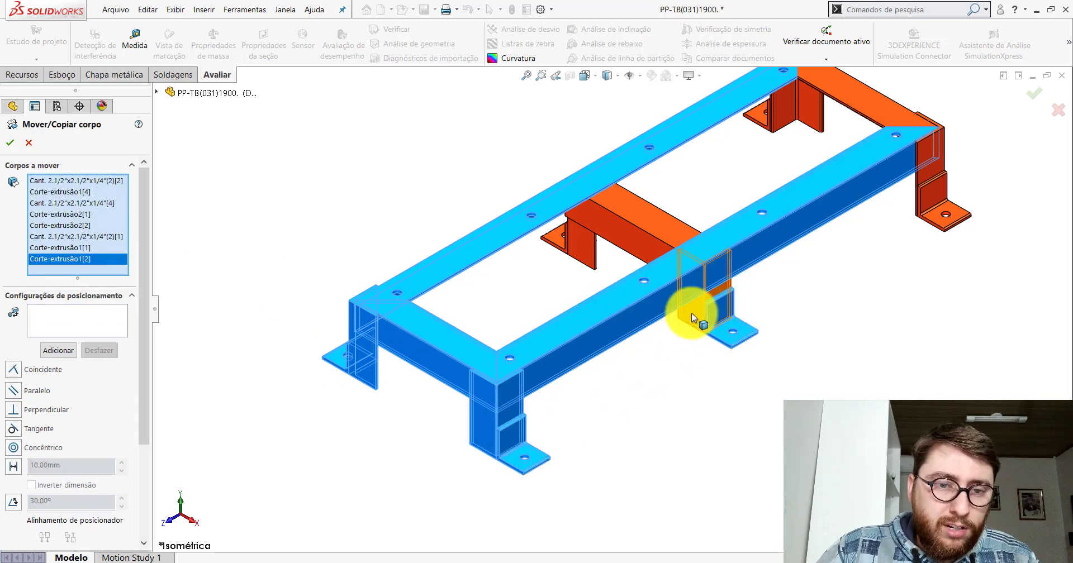
pyautogui.click(692, 313)
pyautogui.click(659, 268)
pyautogui.click(609, 227)
pyautogui.click(559, 243)
# - Add the remaining brackets, top beam and right leg pieces to Corpos a mover
pyautogui.scroll(3, 676, 244)
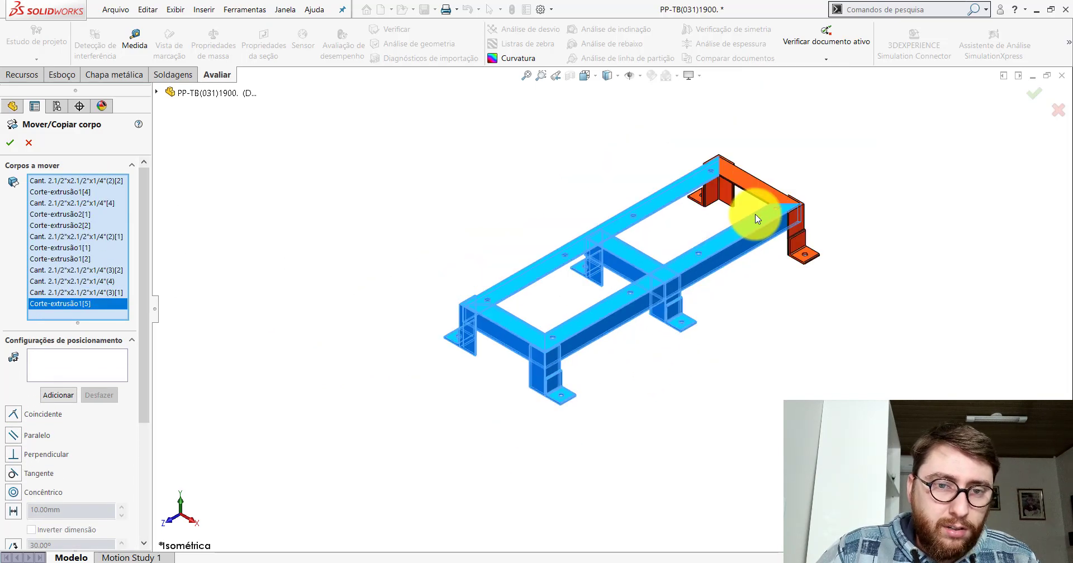
pyautogui.scroll(-3, 628, 203)
pyautogui.click(642, 200)
pyautogui.click(681, 193)
pyautogui.click(722, 190)
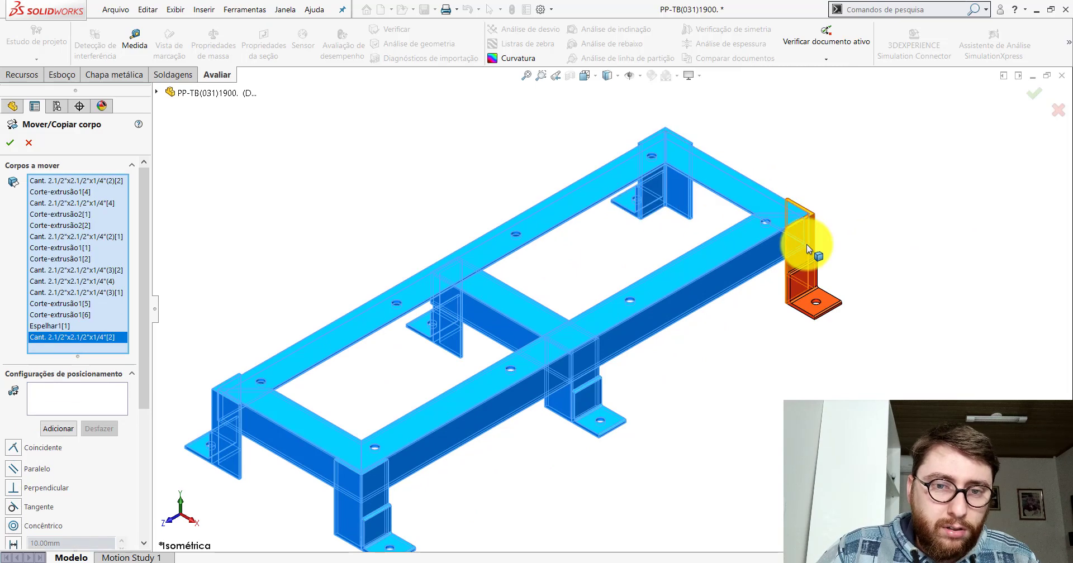
pyautogui.click(806, 243)
pyautogui.click(811, 277)
pyautogui.scroll(3, 766, 296)
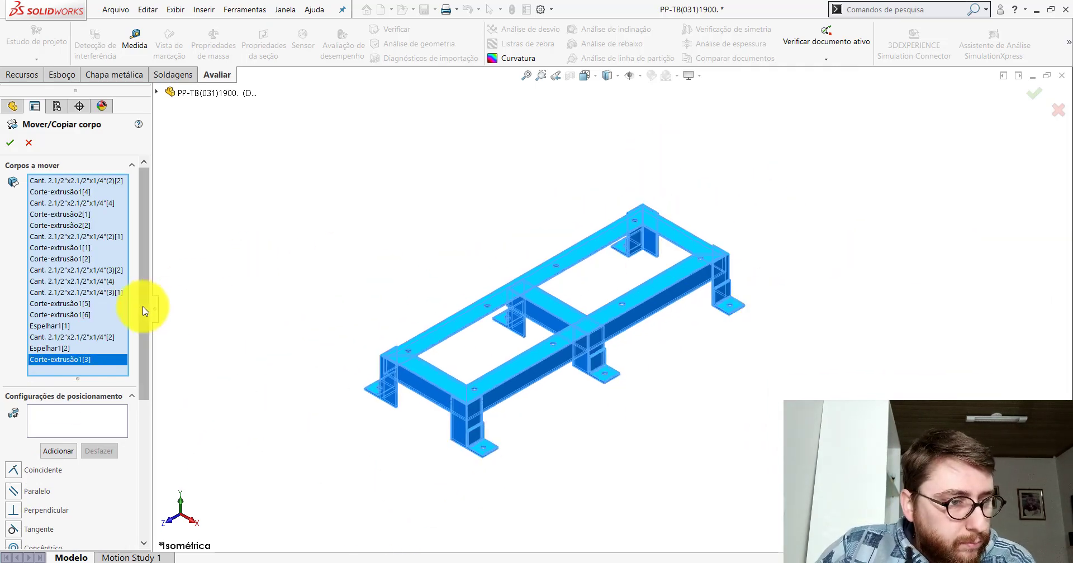
pyautogui.moveTo(144, 310); pyautogui.dragTo(156, 474)
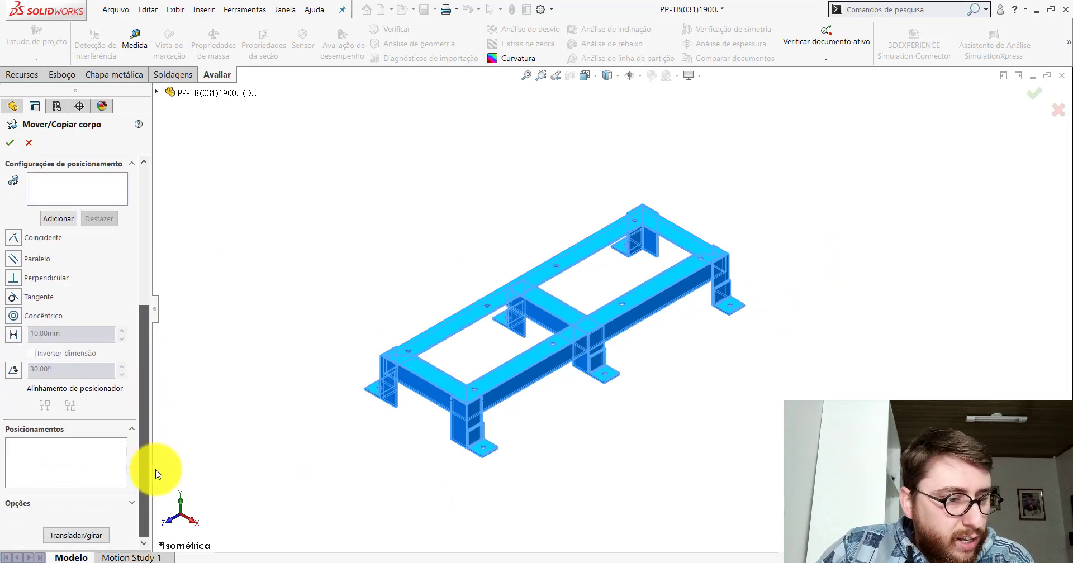
# - Use Transladar/girar mode, expand Girar and keep the rotation origin Y at -76 mm
pyautogui.click(87, 537)
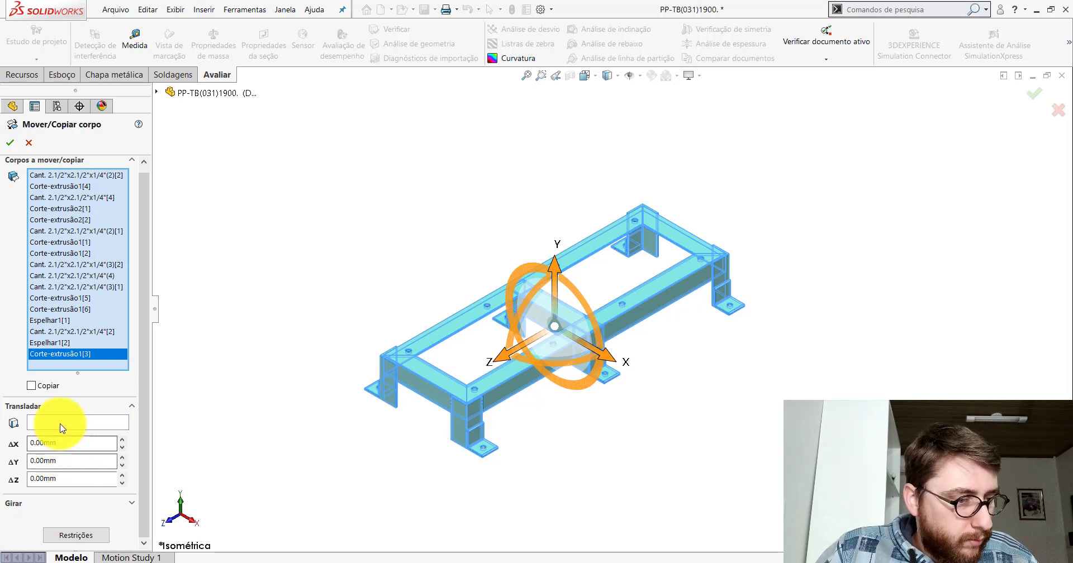
pyautogui.click(74, 535)
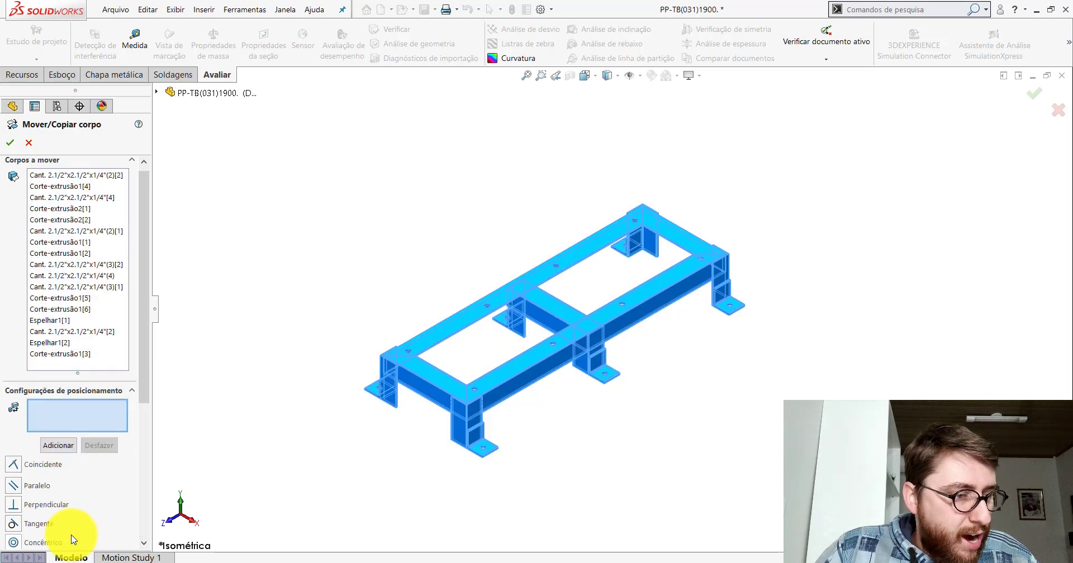
pyautogui.moveTo(143, 368); pyautogui.dragTo(143, 514)
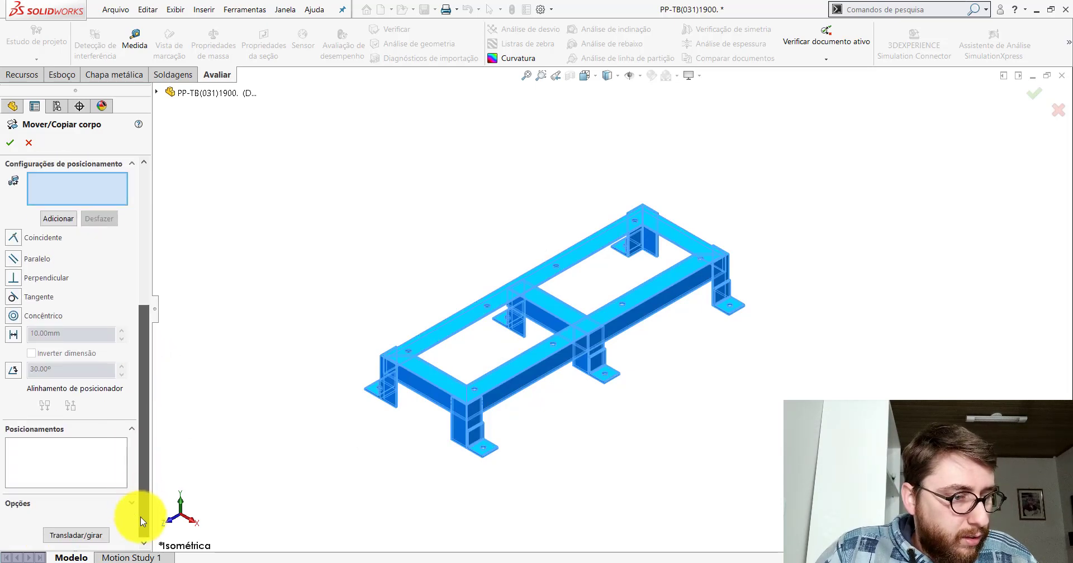
pyautogui.click(75, 535)
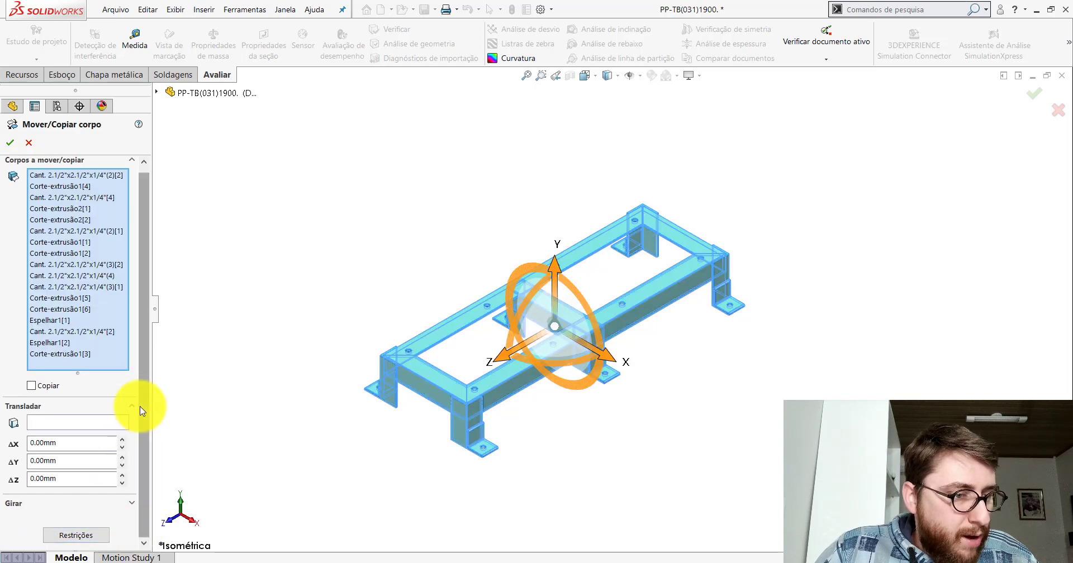
pyautogui.click(133, 503)
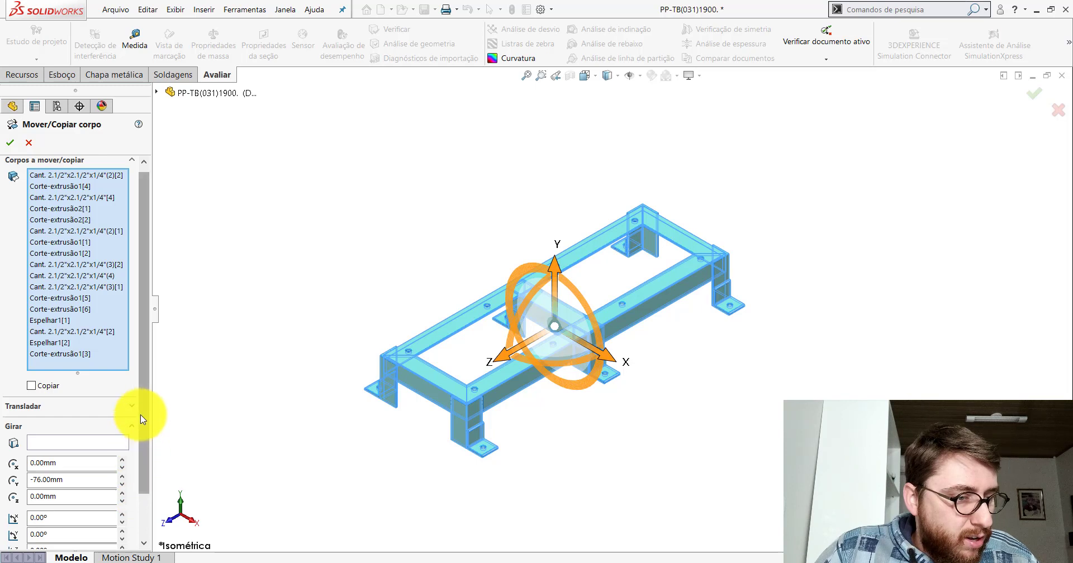
pyautogui.moveTo(142, 416); pyautogui.dragTo(147, 481)
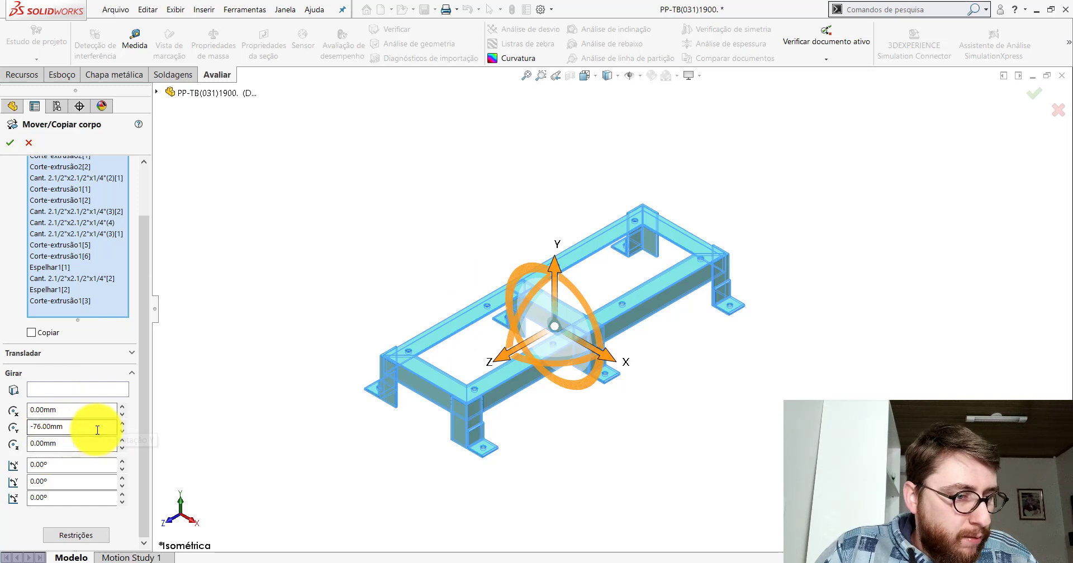
pyautogui.click(123, 424)
pyautogui.click(123, 424)
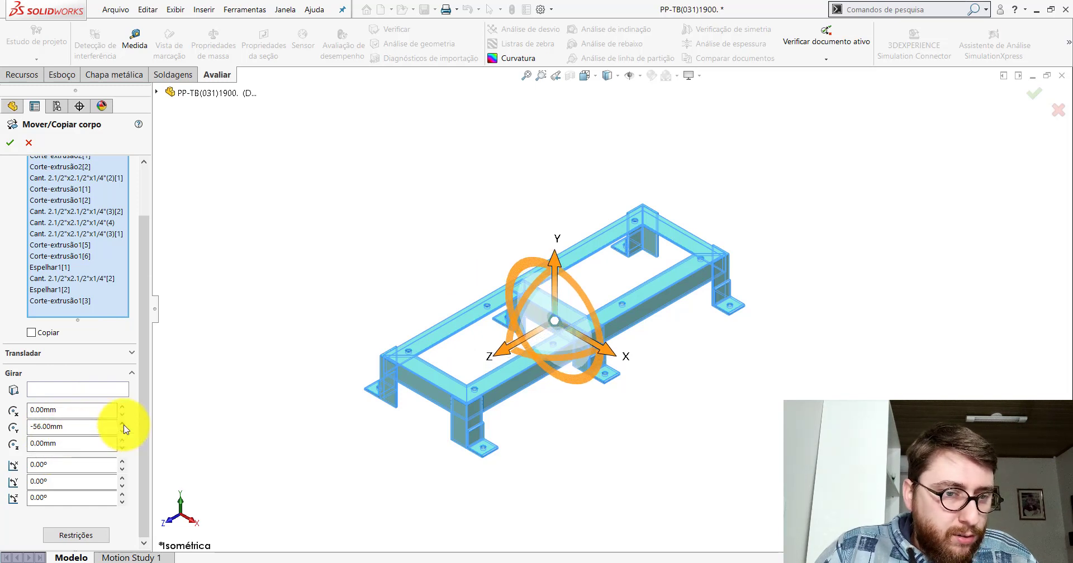
pyautogui.click(122, 431)
pyautogui.click(122, 431)
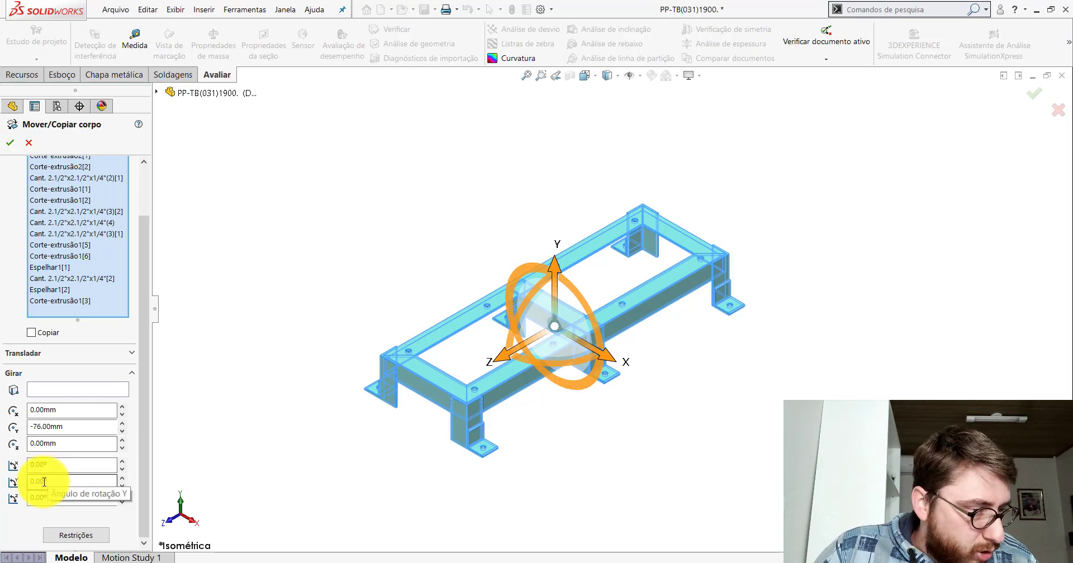
# - Set the Y rotation angle to 90° and confirm the body move
pyautogui.click(122, 478)
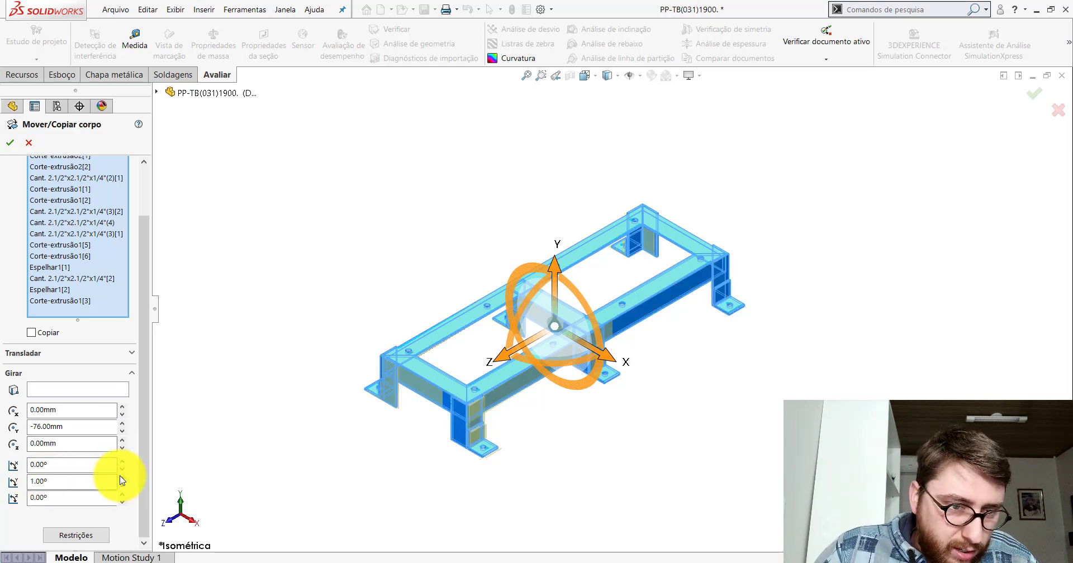
pyautogui.click(121, 478)
pyautogui.click(122, 478)
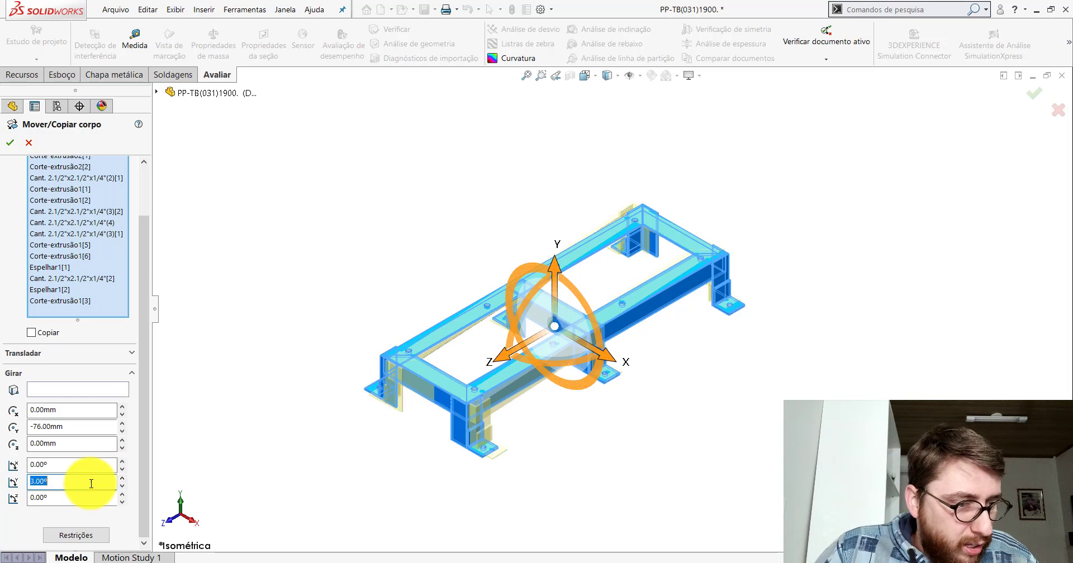
pyautogui.write('90')
pyautogui.press('Return')
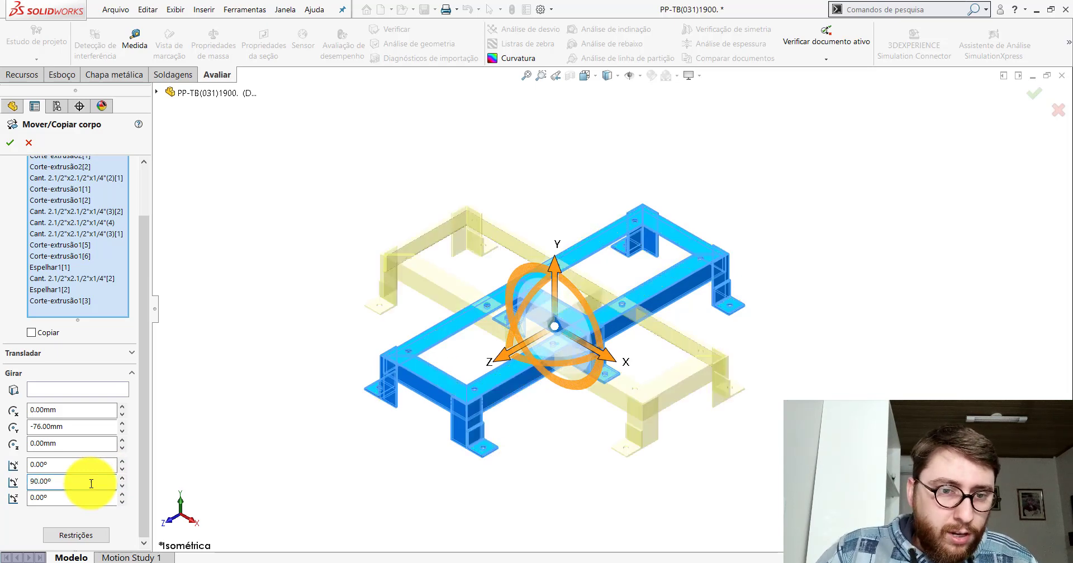
pyautogui.click(67, 484)
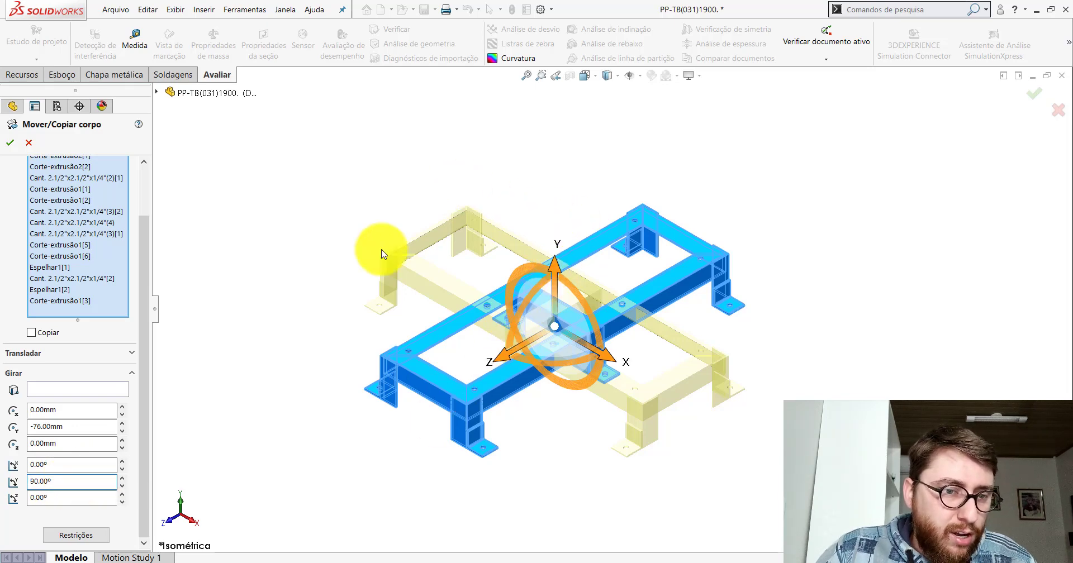
pyautogui.click(10, 144)
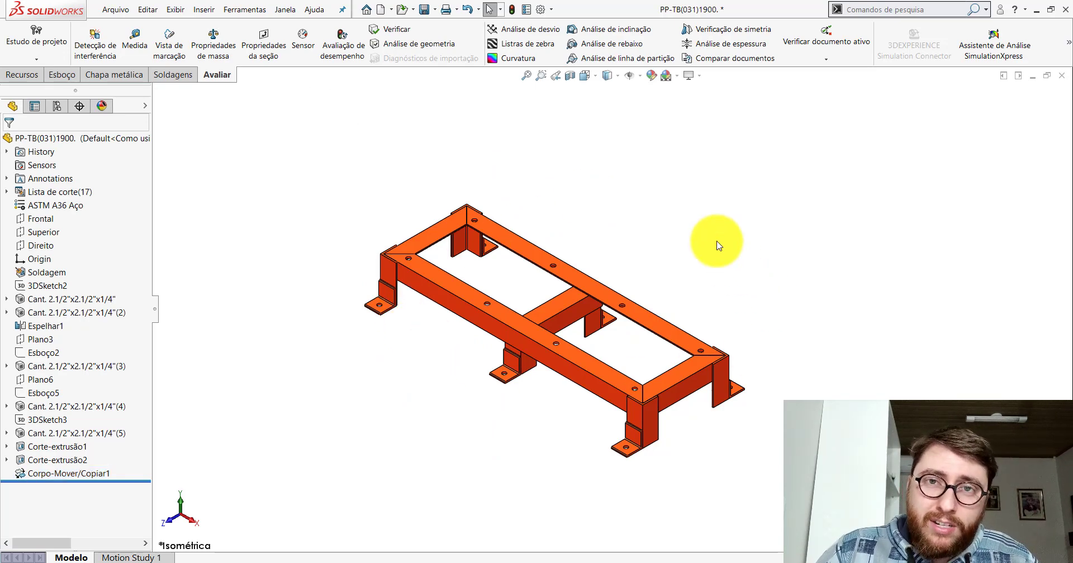
# - Zoom to fit and suppress Corpo-Mover/Copiar1 to compare the frame's original orientation
pyautogui.click(585, 75)
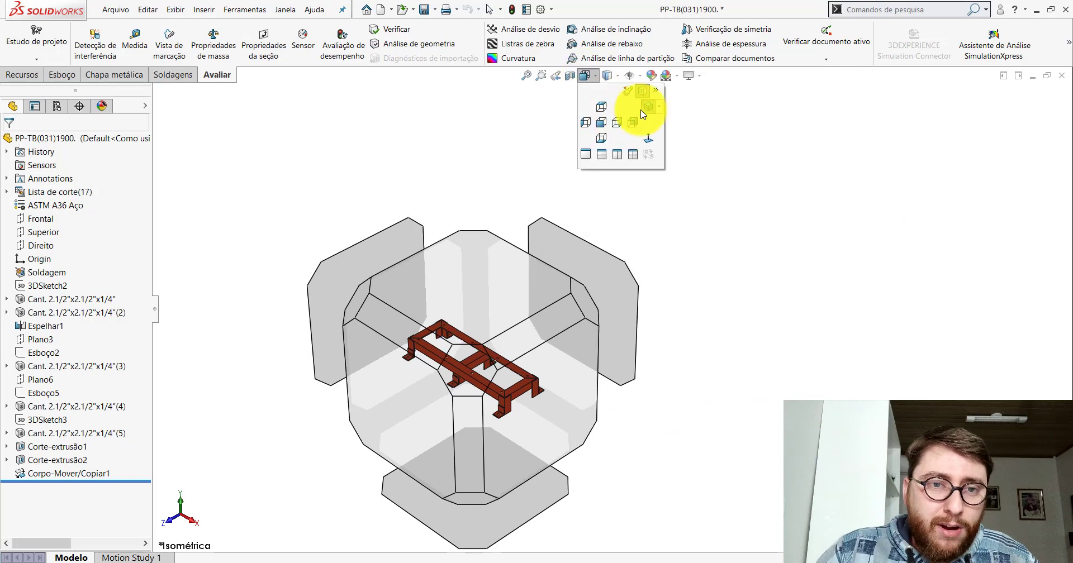
pyautogui.click(644, 111)
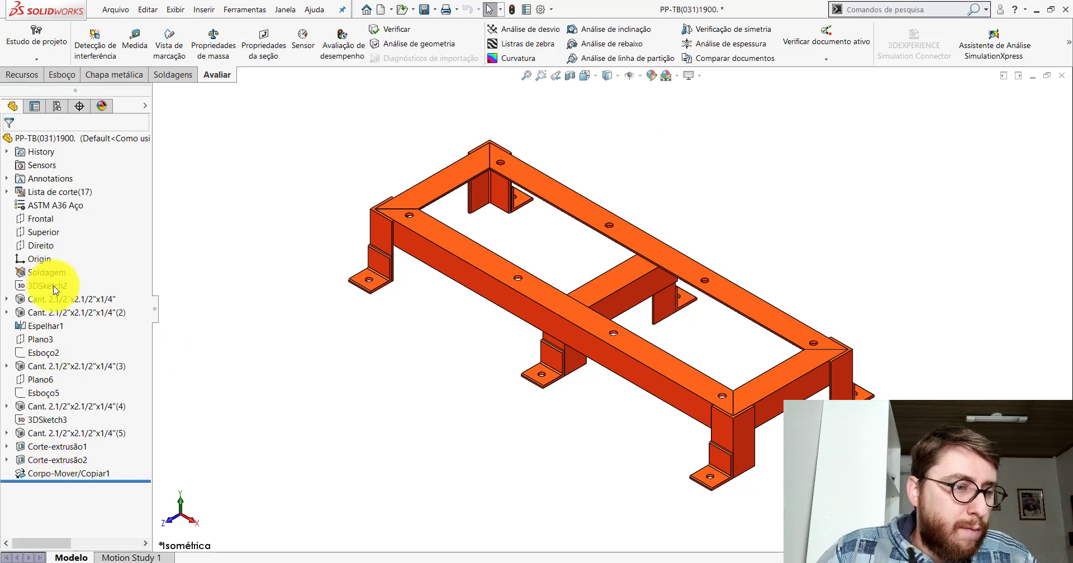
pyautogui.rightClick(55, 476)
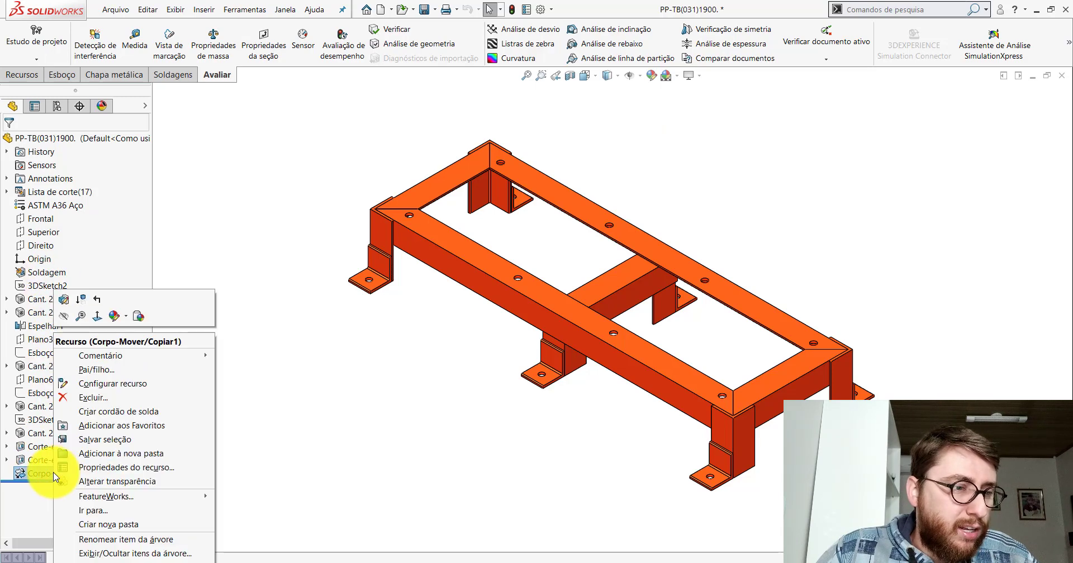
pyautogui.click(81, 300)
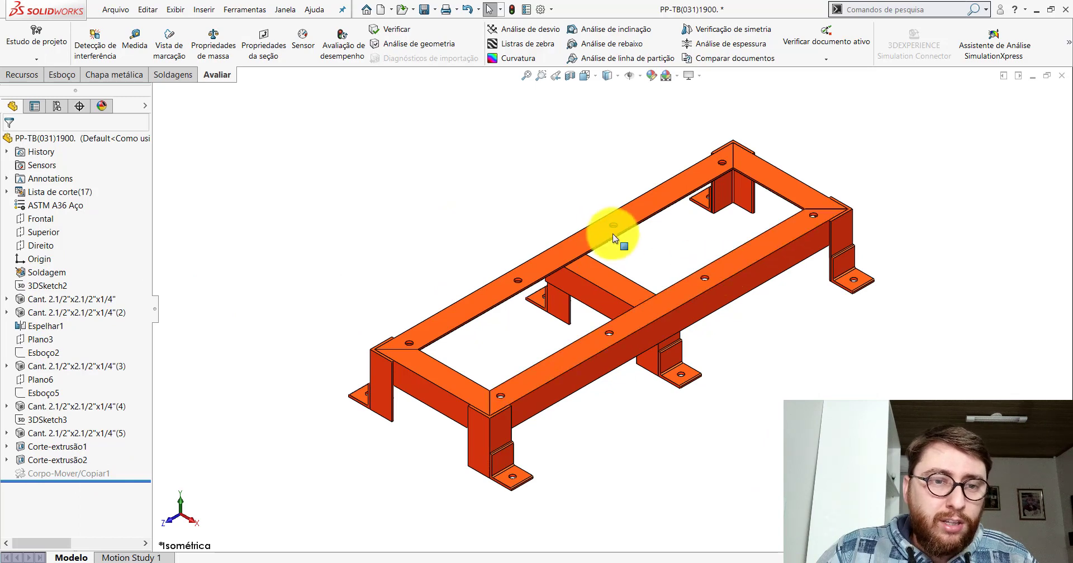
pyautogui.click(598, 233)
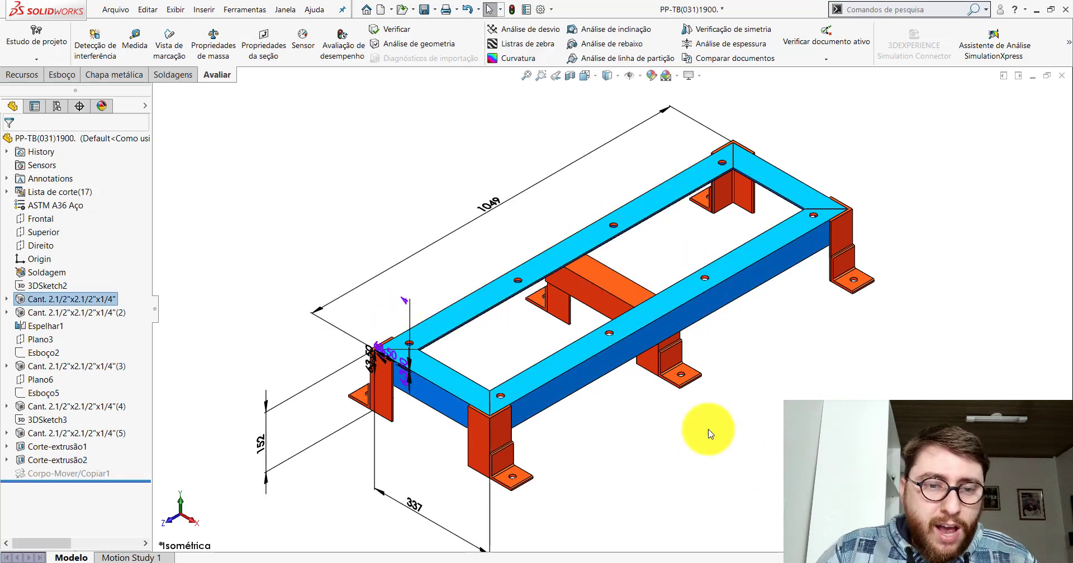
pyautogui.click(693, 433)
# - Unsuppress Corpo-Mover/Copiar1 to restore the rotated 1049 × 337 mm frame
pyautogui.rightClick(56, 473)
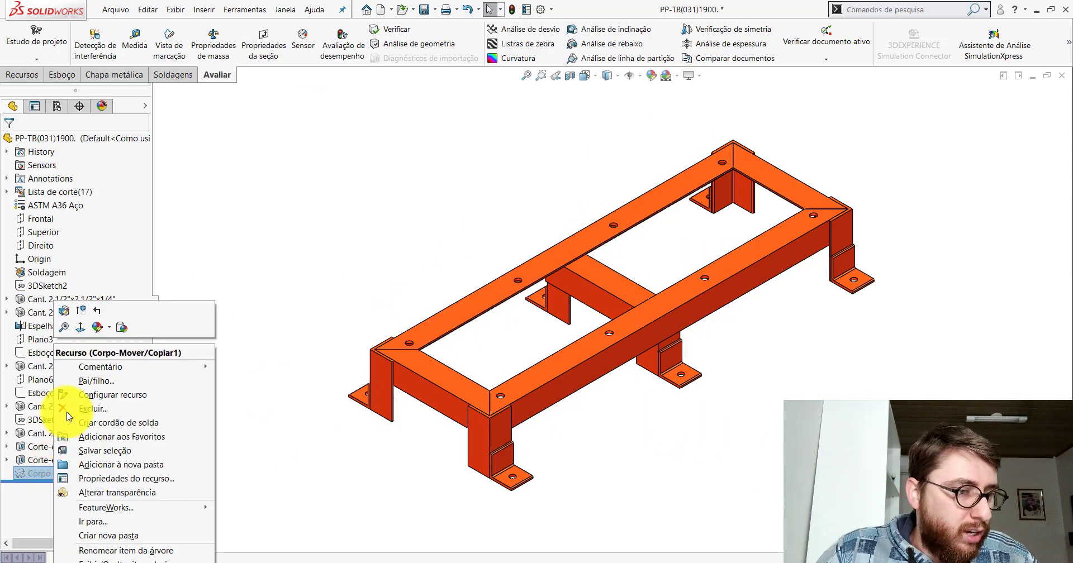
pyautogui.click(82, 311)
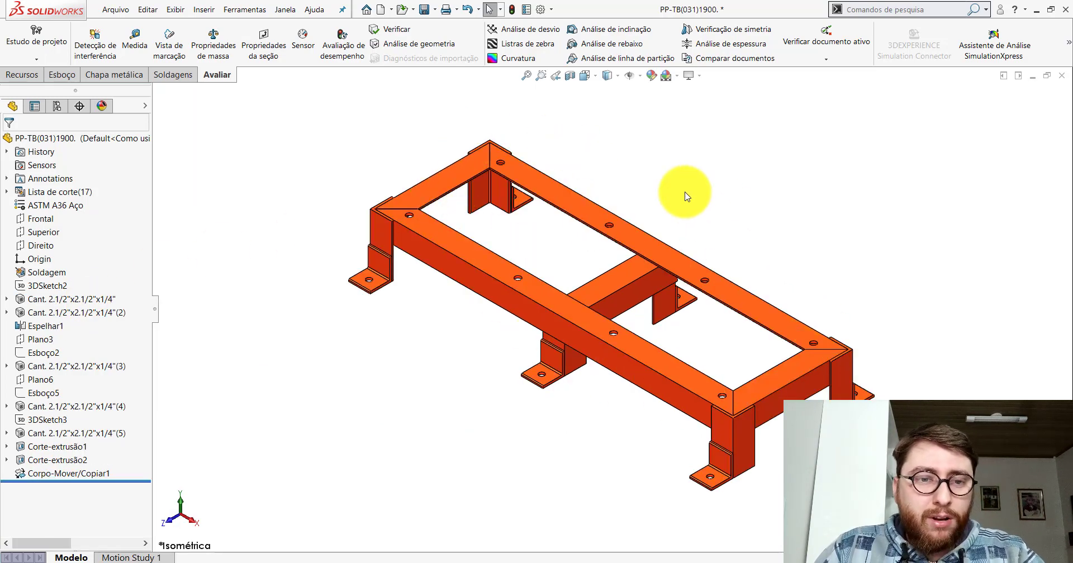
pyautogui.scroll(2, 662, 213)
pyautogui.scroll(-1, 666, 260)
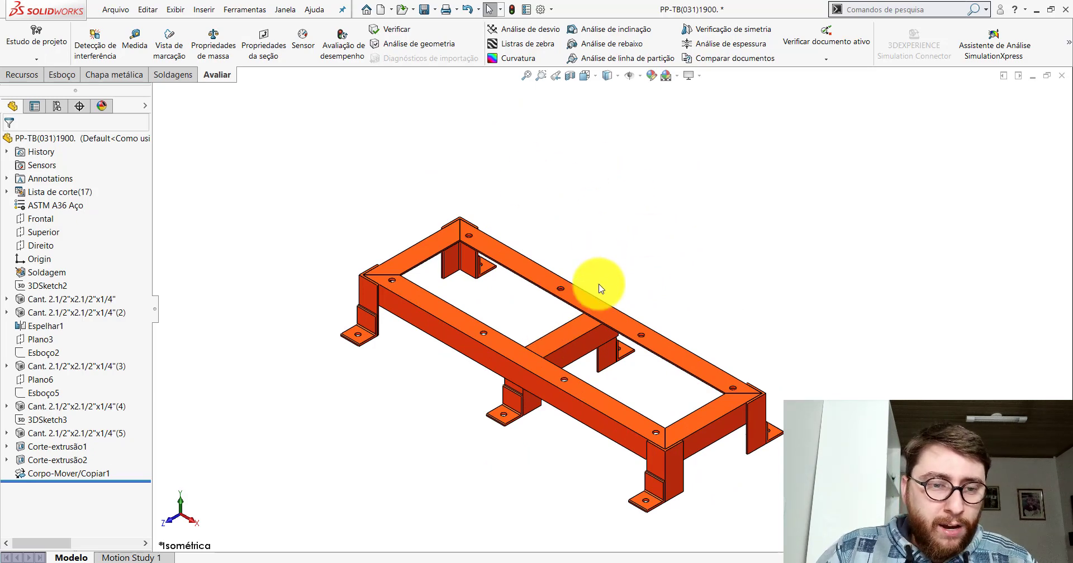
pyautogui.scroll(2, 593, 313)
pyautogui.scroll(-2, 591, 324)
pyautogui.scroll(-1, 588, 322)
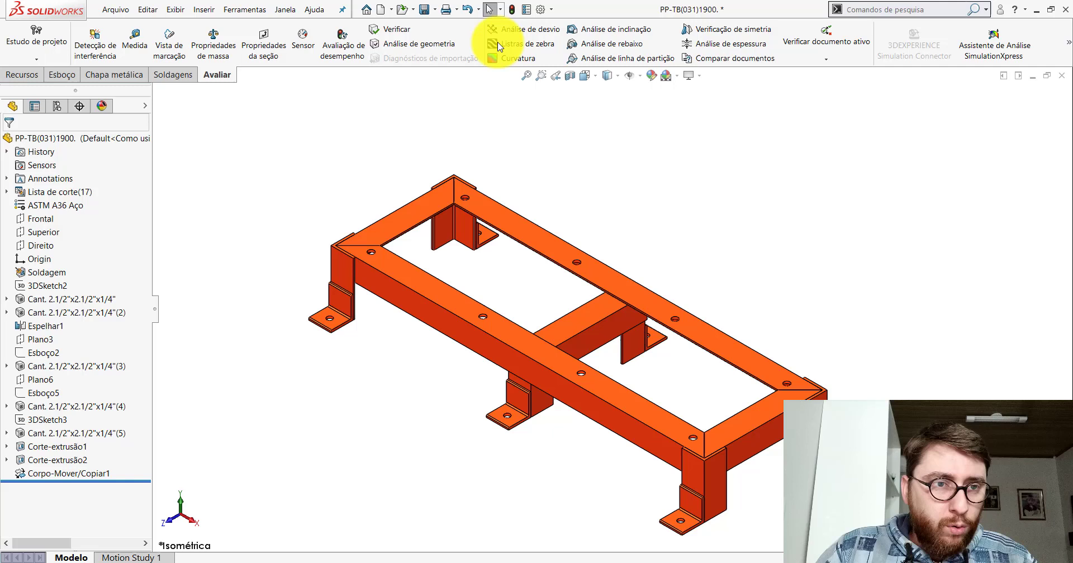
pyautogui.click(424, 9)
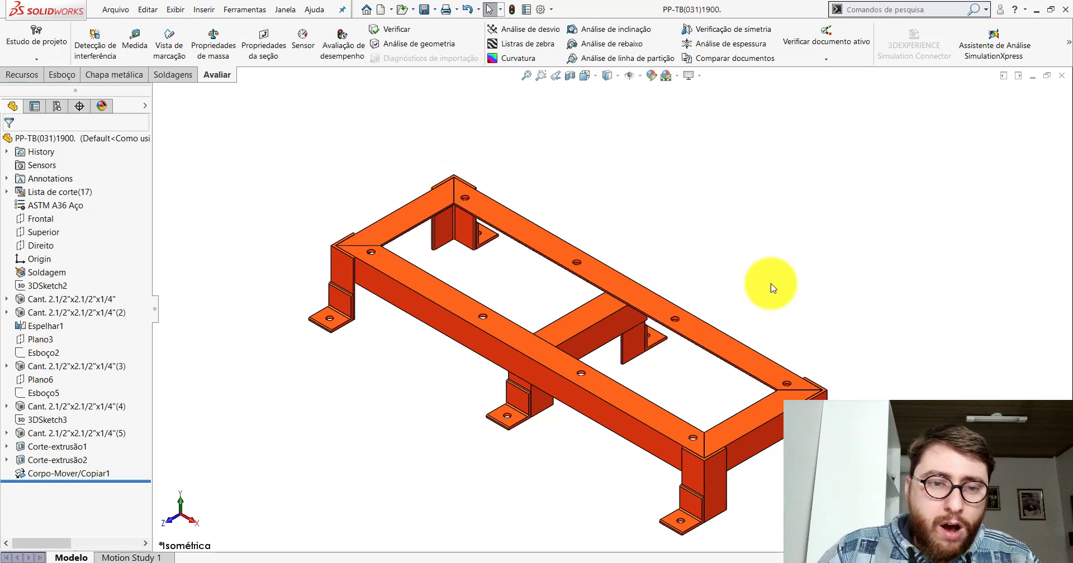
pyautogui.scroll(1, 677, 268)
pyautogui.scroll(2, 659, 357)
pyautogui.scroll(-2, 656, 349)
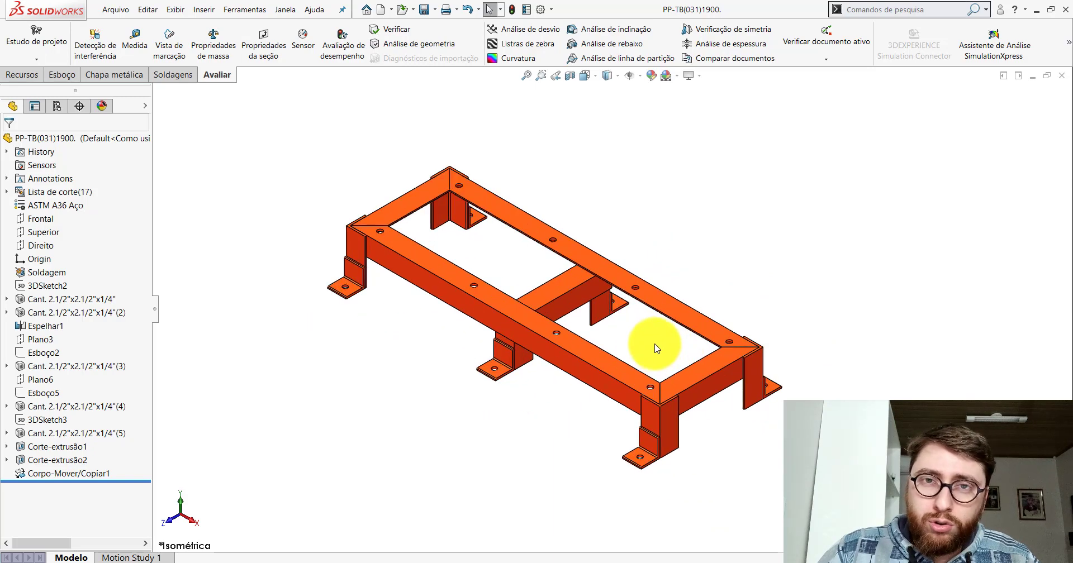
pyautogui.scroll(-1, 558, 257)
pyautogui.scroll(-1, 506, 277)
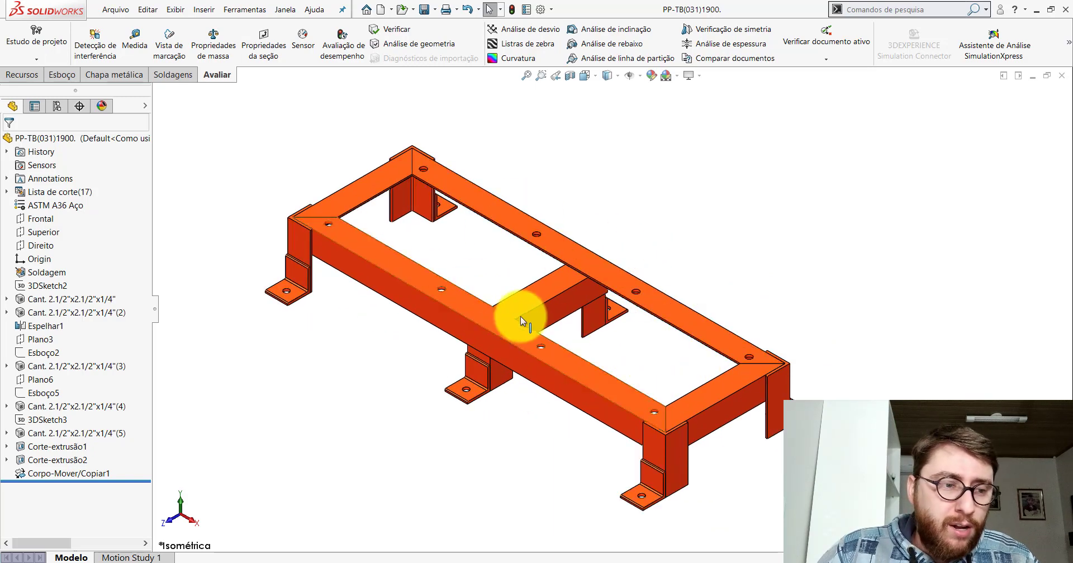
pyautogui.click(70, 474)
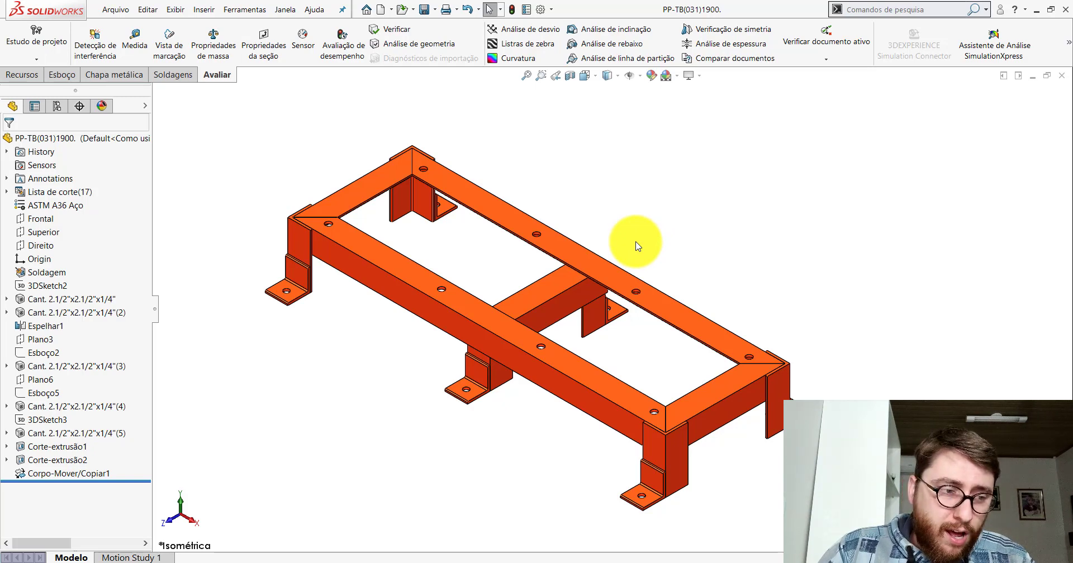
pyautogui.click(71, 473)
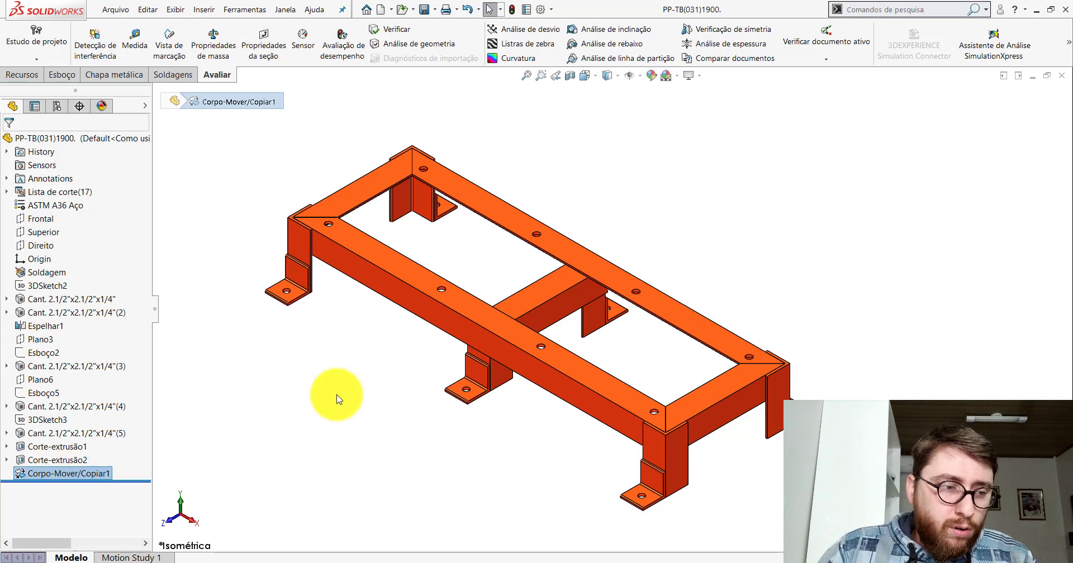
pyautogui.press('Escape')
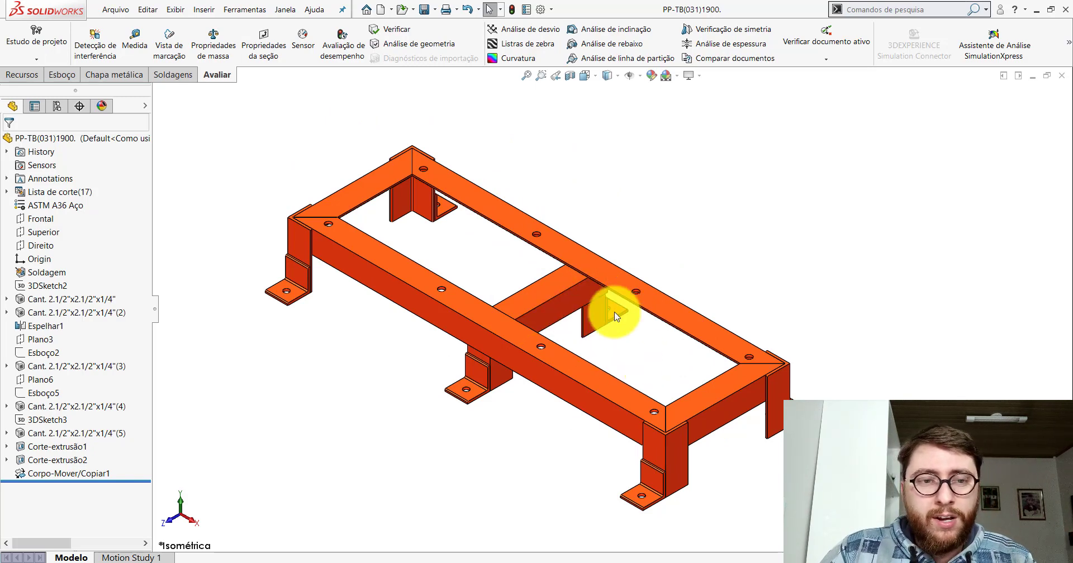
pyautogui.moveTo(598, 320); pyautogui.dragTo(598, 320)
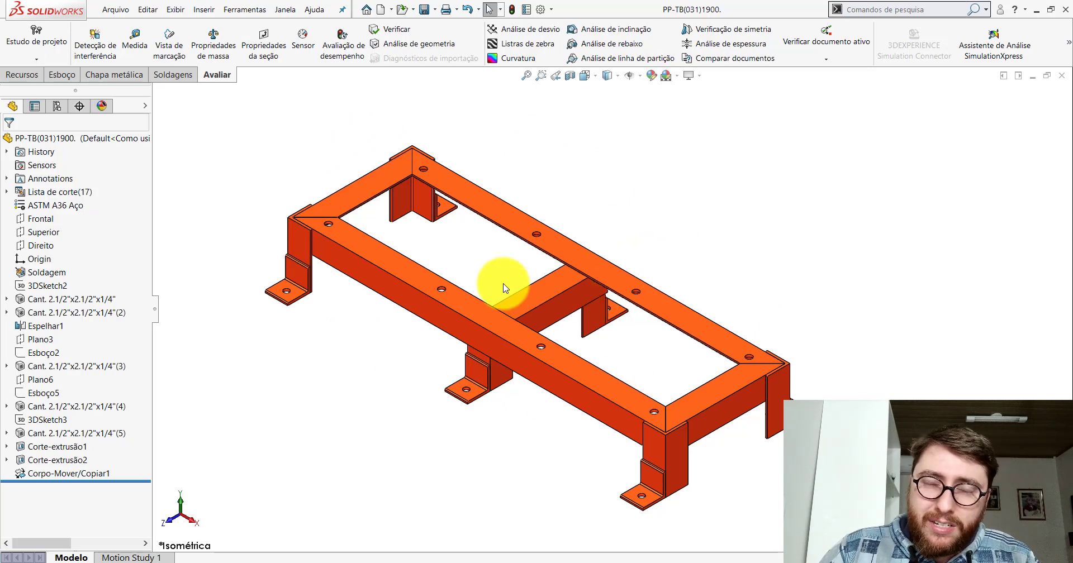
pyautogui.click(92, 476)
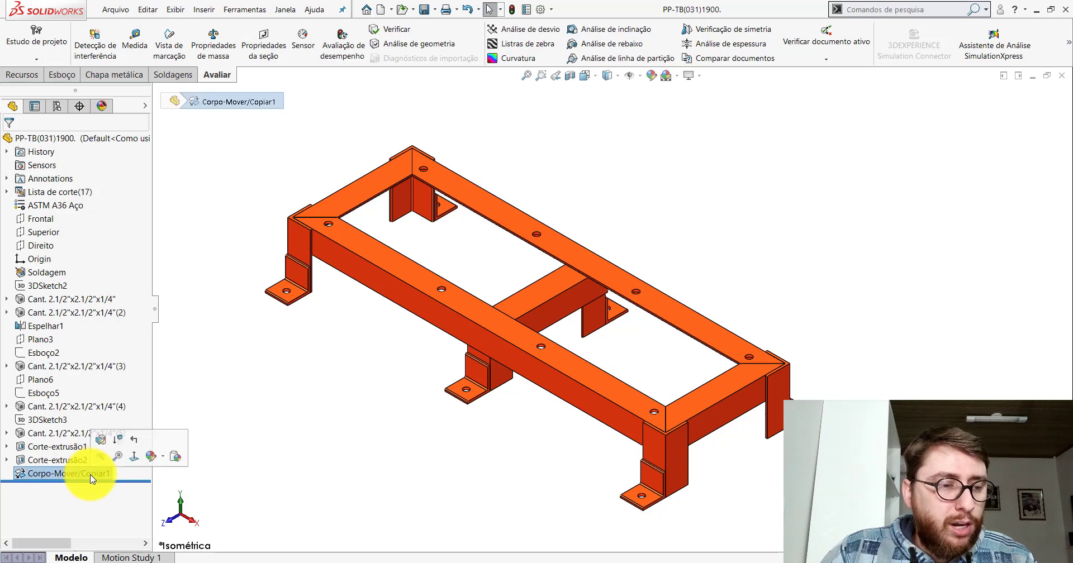
pyautogui.click(327, 423)
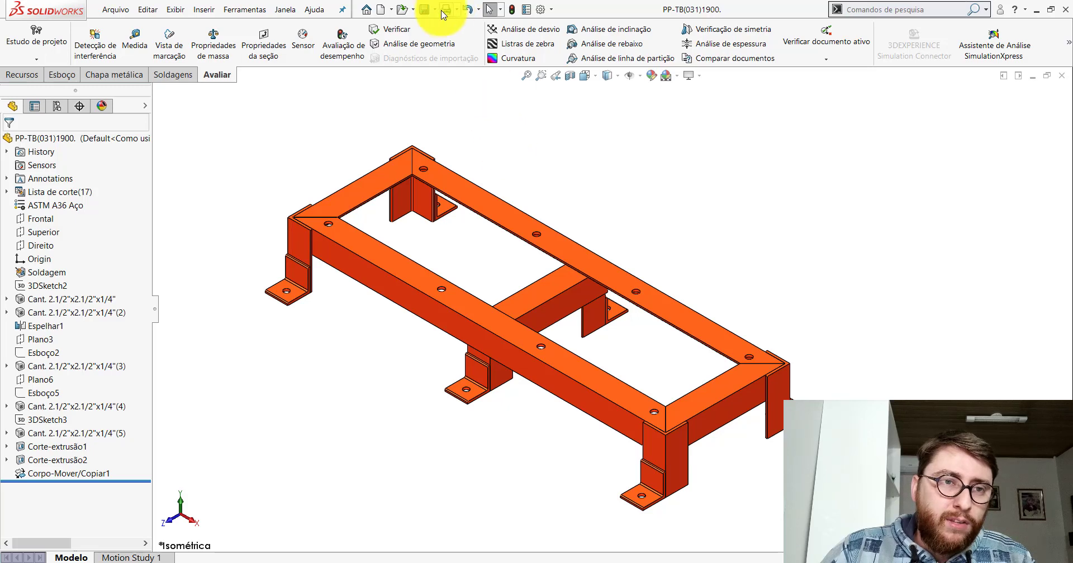
# - Close both frame part documents, minimize SolidWorks, then reopen and close PP-TB(031)1900
pyautogui.click(1063, 77)
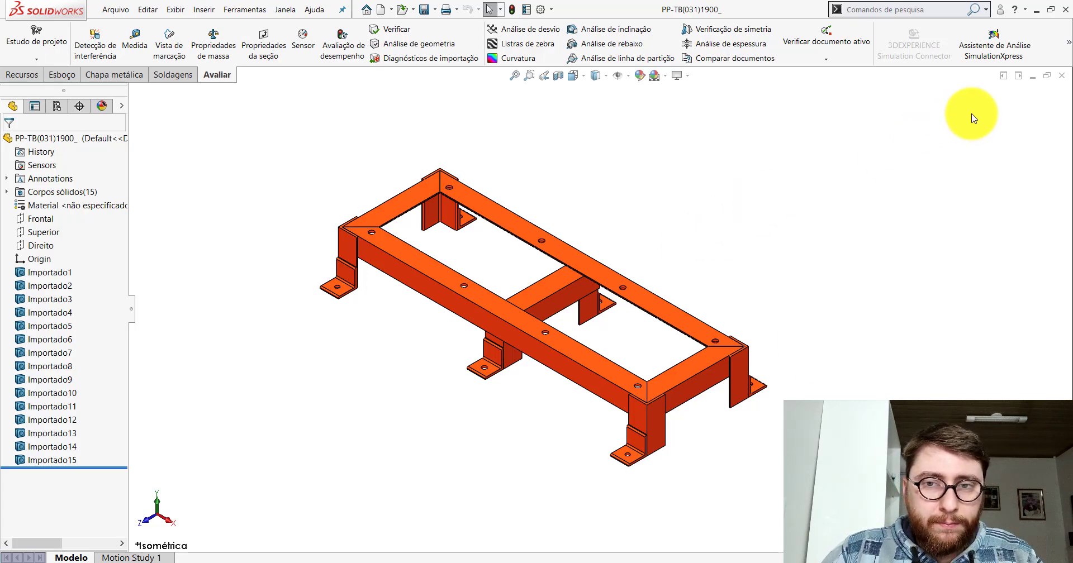
pyautogui.click(1063, 78)
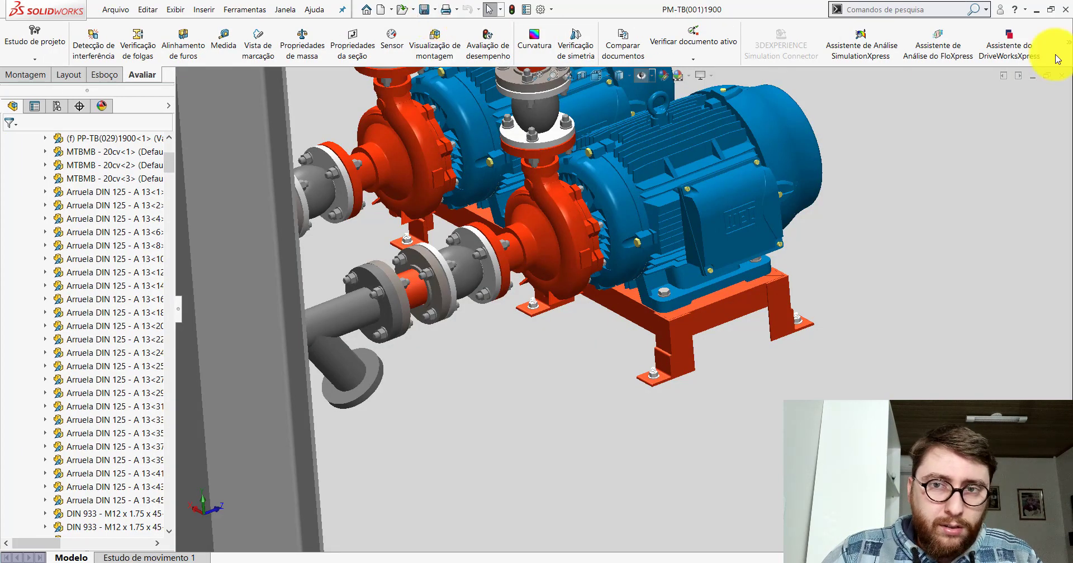
pyautogui.click(1036, 10)
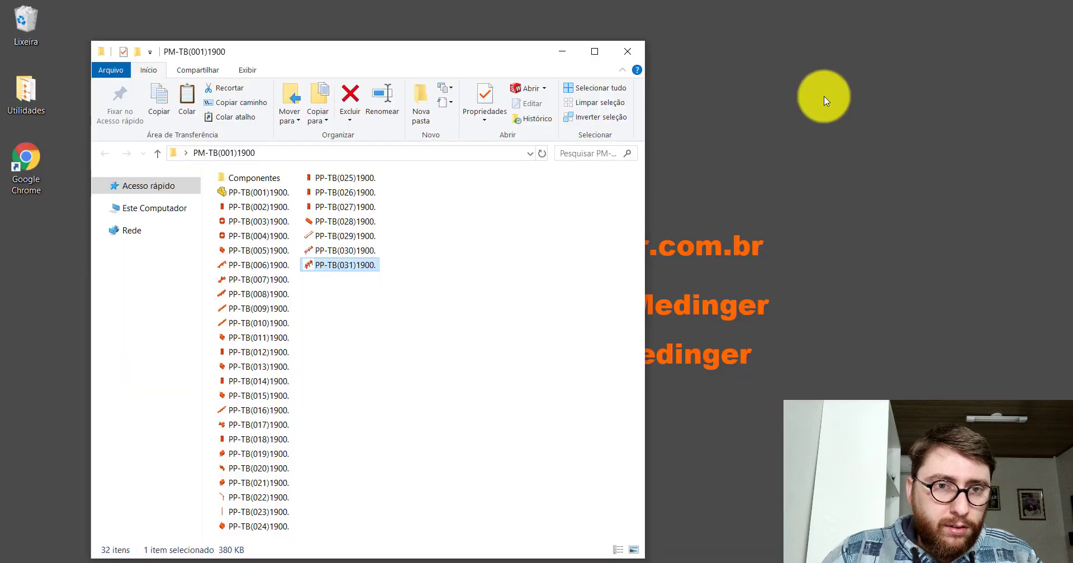
pyautogui.doubleClick(334, 266)
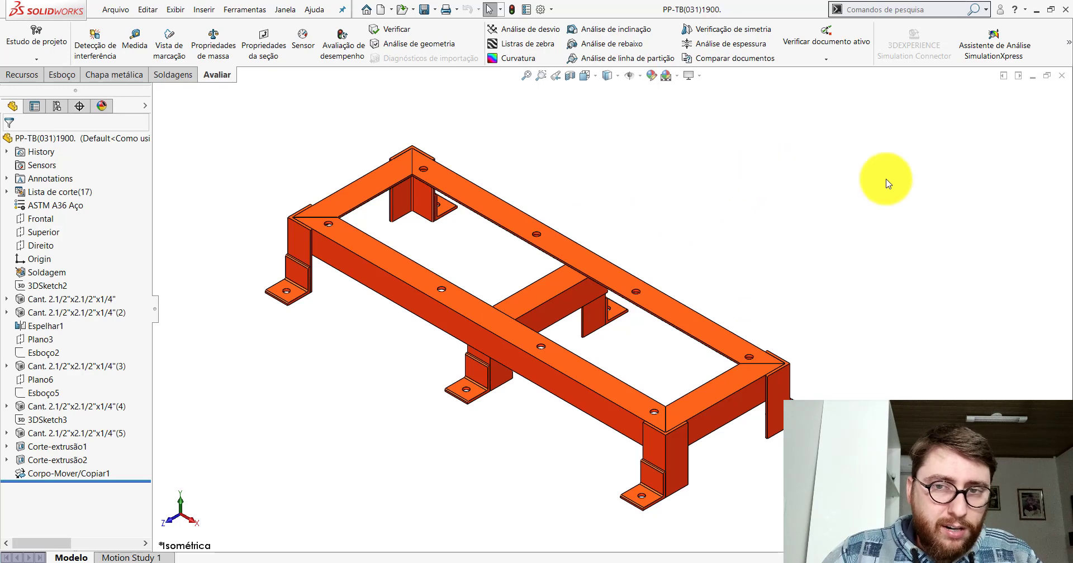
pyautogui.click(1061, 75)
# - Open the Peças folder and inspect PP-TB(031)1900_ in SolidWorks before closing it
pyautogui.click(1036, 9)
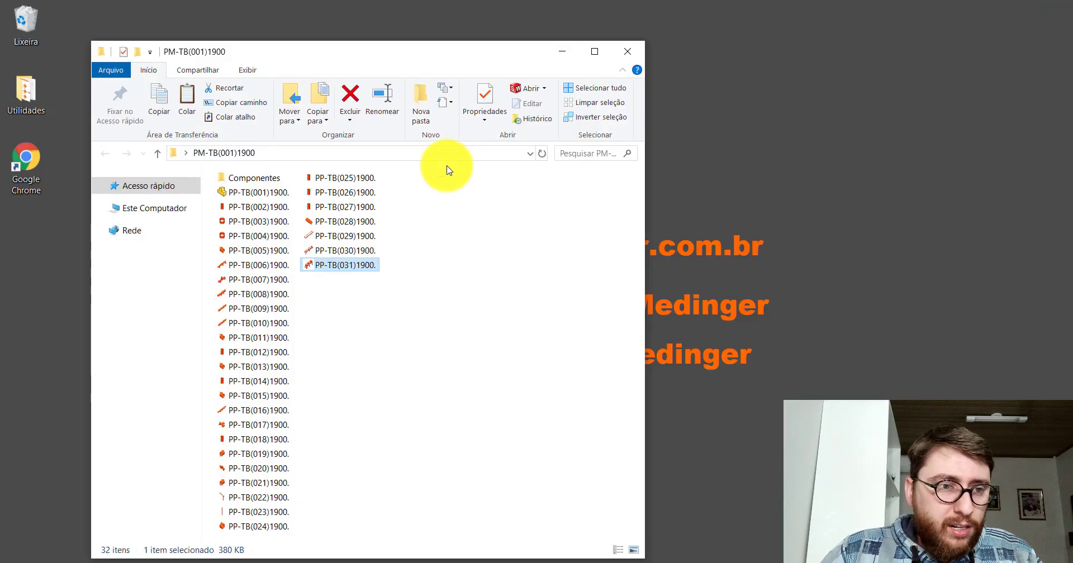
pyautogui.click(628, 51)
pyautogui.doubleClick(407, 171)
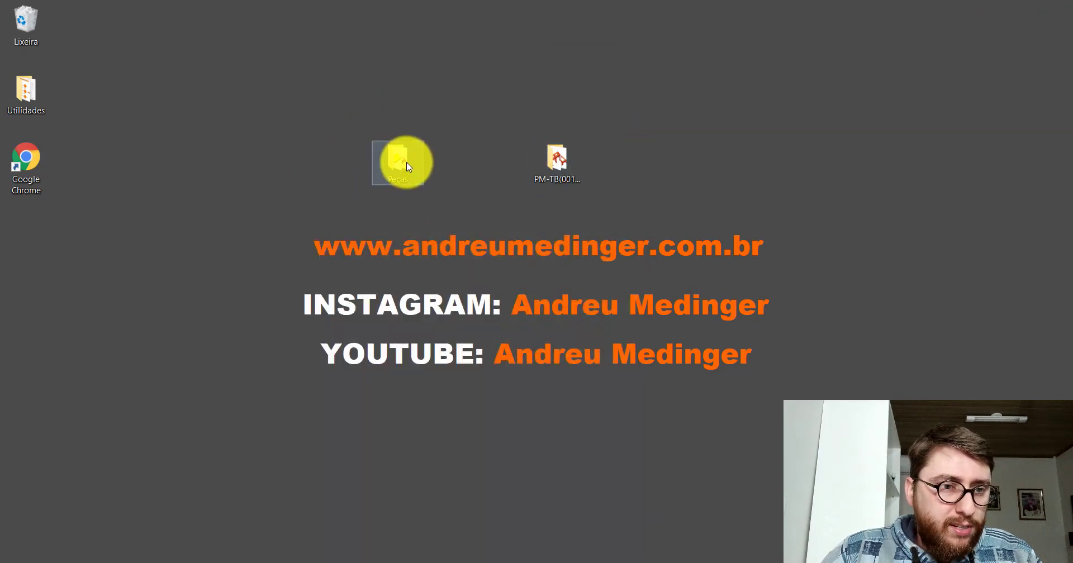
pyautogui.click(258, 177)
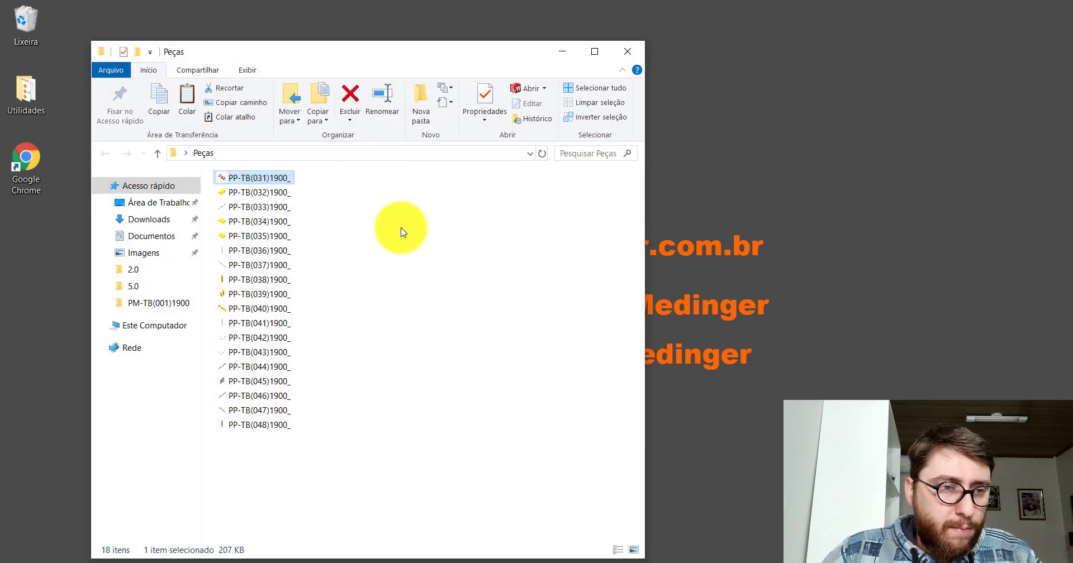
pyautogui.doubleClick(241, 179)
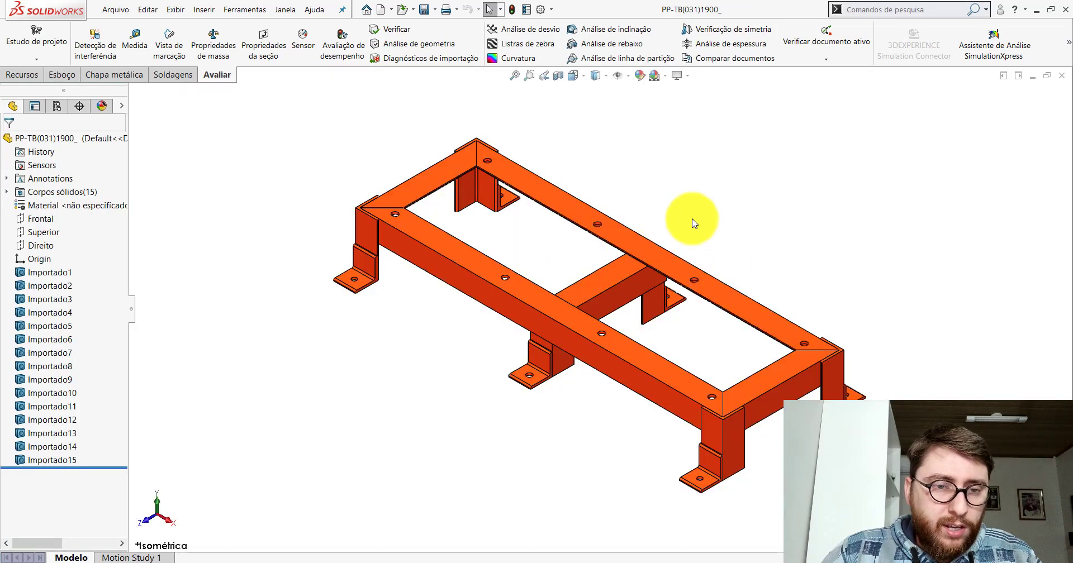
pyautogui.click(1061, 75)
# - Delete PP-TB(031)1900_ from Peças and open PP-TB(032)1900_
pyautogui.click(1036, 10)
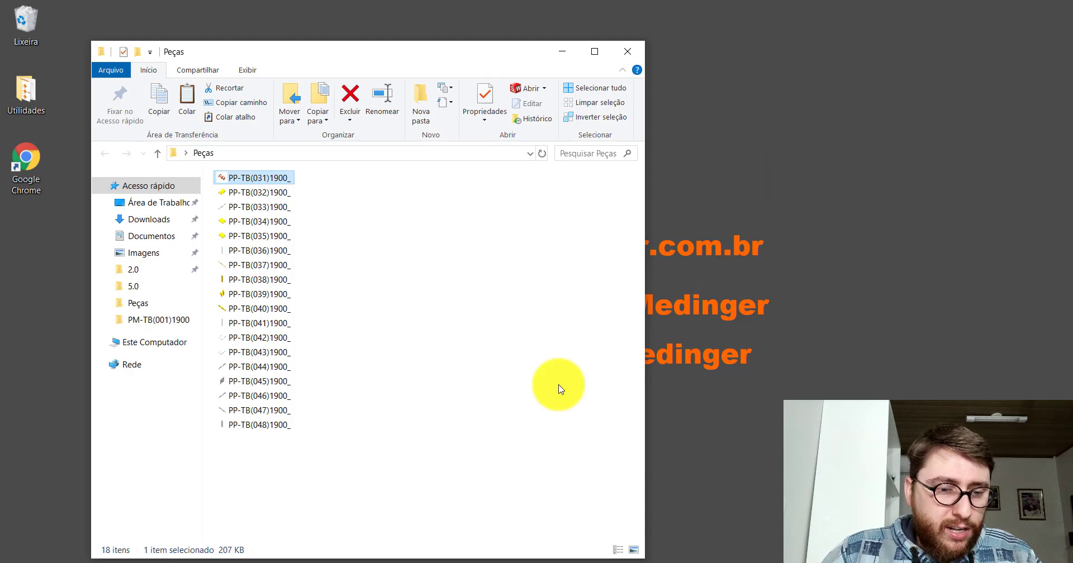
pyautogui.click(463, 396)
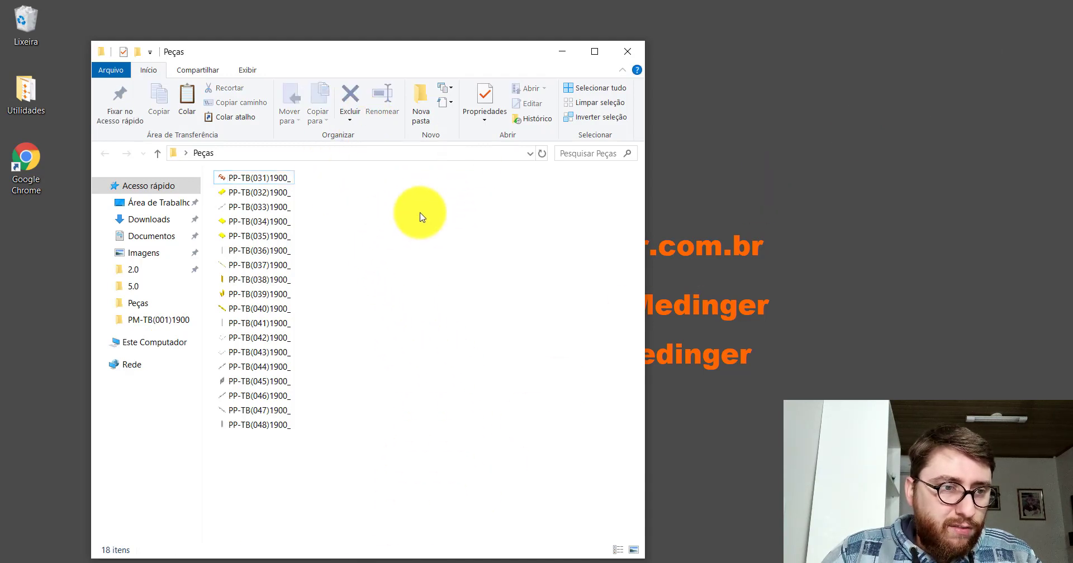
pyautogui.rightClick(264, 176)
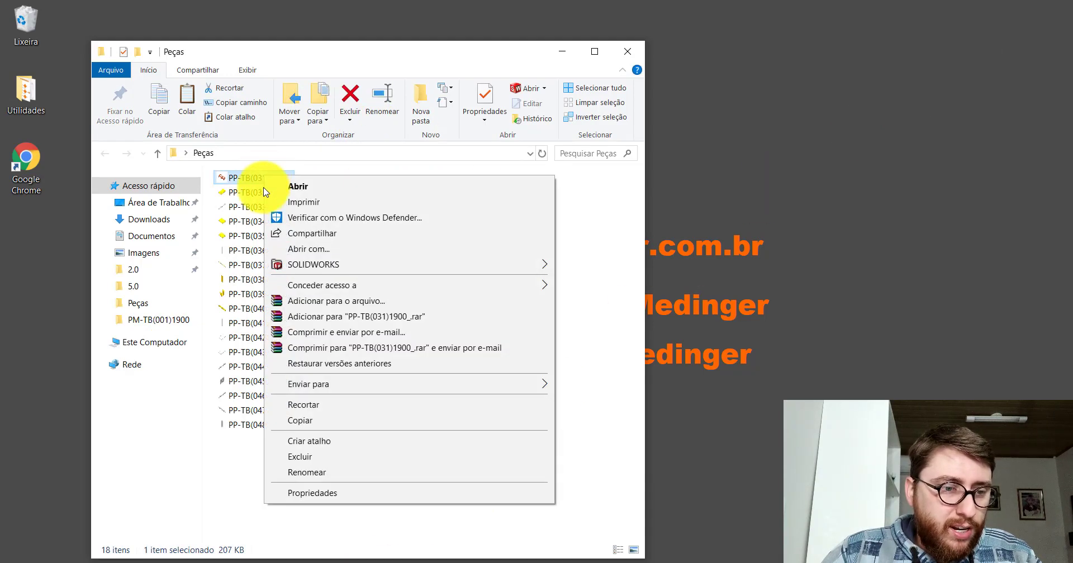
pyautogui.click(300, 457)
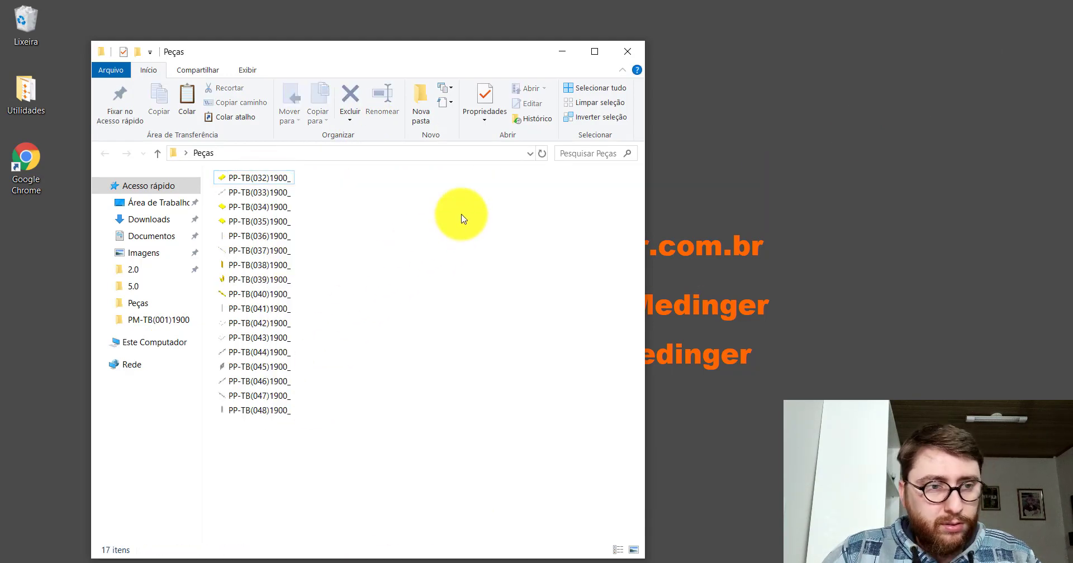
pyautogui.doubleClick(260, 185)
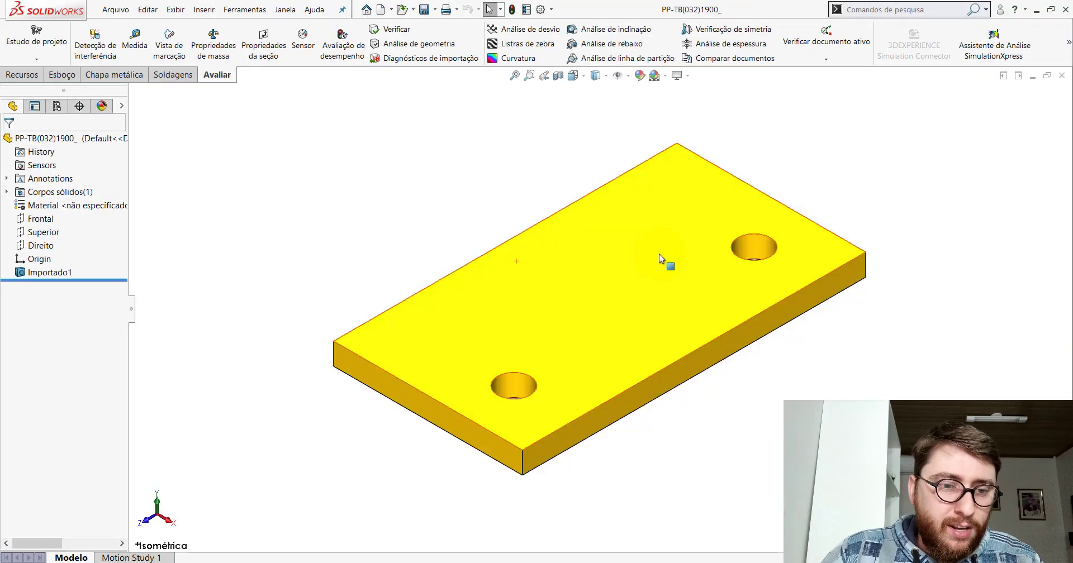
pyautogui.click(355, 508)
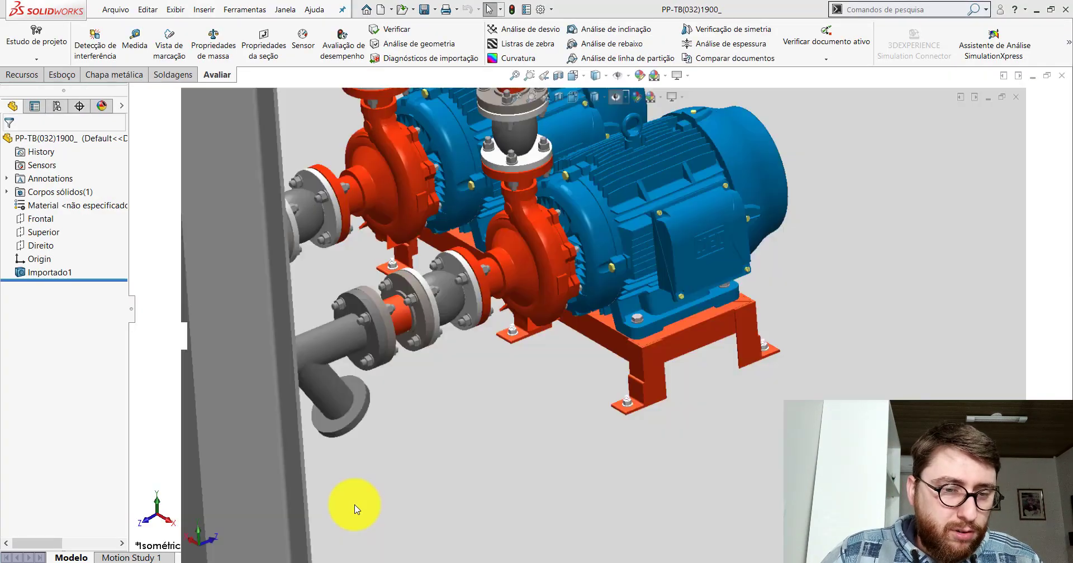
pyautogui.scroll(10, 648, 261)
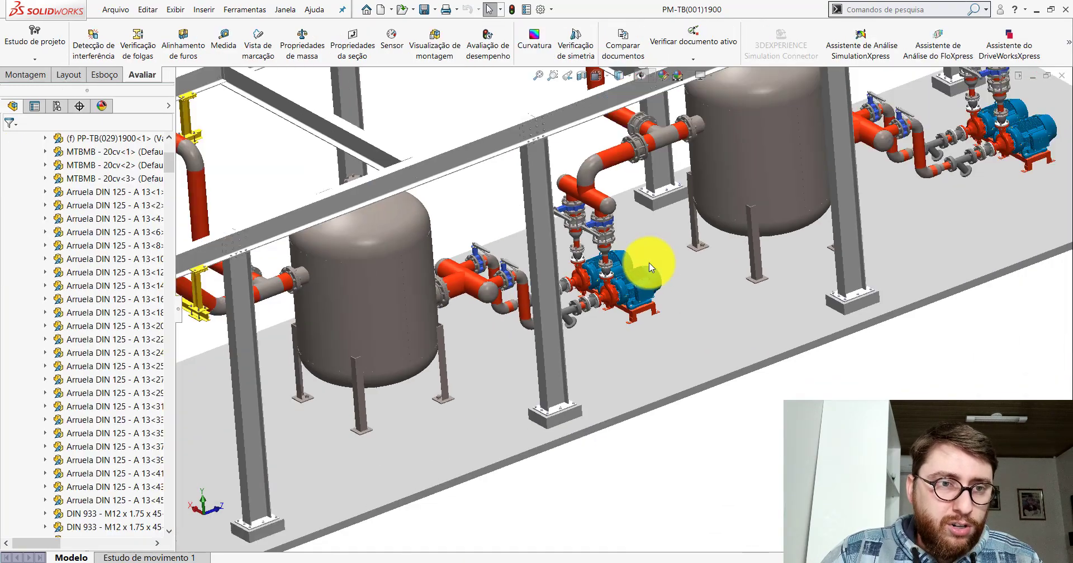
pyautogui.scroll(3, 649, 263)
pyautogui.scroll(3, 591, 239)
pyautogui.scroll(-3, 545, 233)
pyautogui.scroll(-3, 462, 247)
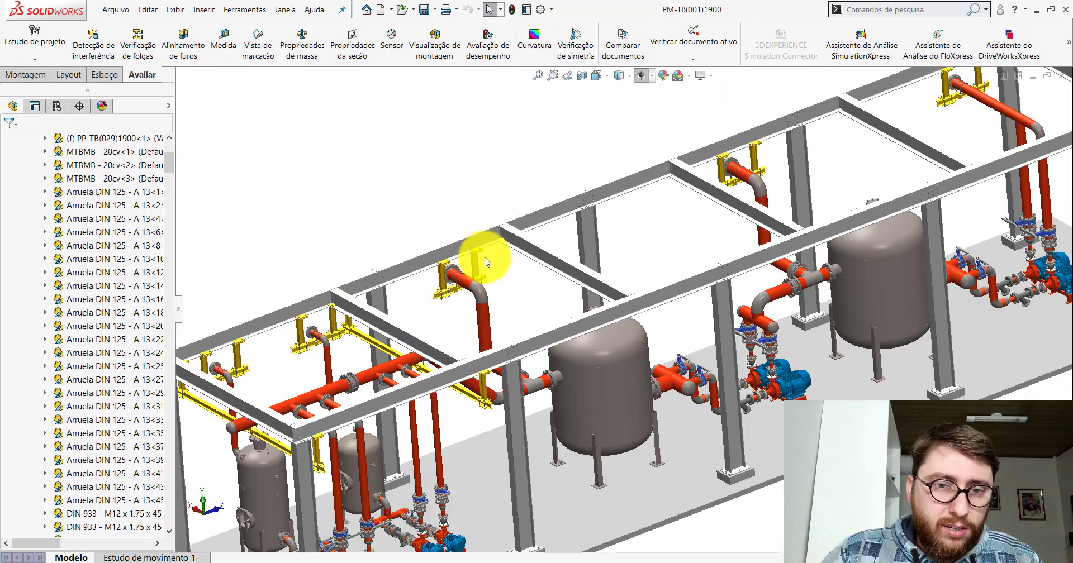
pyautogui.scroll(-2, 484, 262)
pyautogui.scroll(3, 894, 139)
pyautogui.scroll(-3, 810, 179)
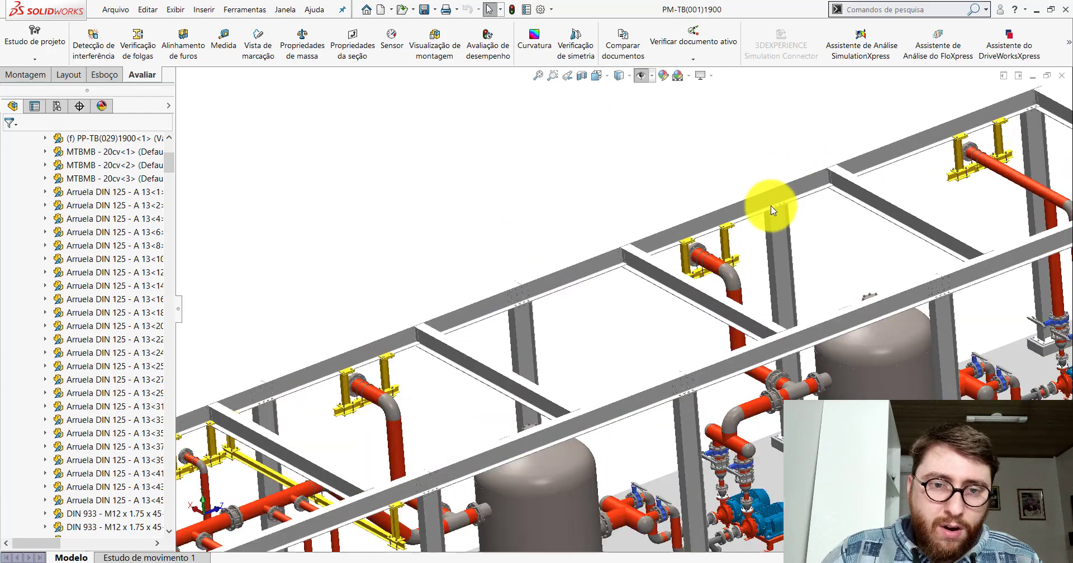
pyautogui.scroll(-2, 727, 224)
pyautogui.scroll(-2, 682, 240)
pyautogui.moveTo(666, 239)
pyautogui.mouseDown(button='middle')
pyautogui.moveTo(678, 262)
pyautogui.moveTo(631, 305)
pyautogui.mouseUp(button='middle')
pyautogui.scroll(2, 687, 324)
pyautogui.scroll(-4, 561, 270)
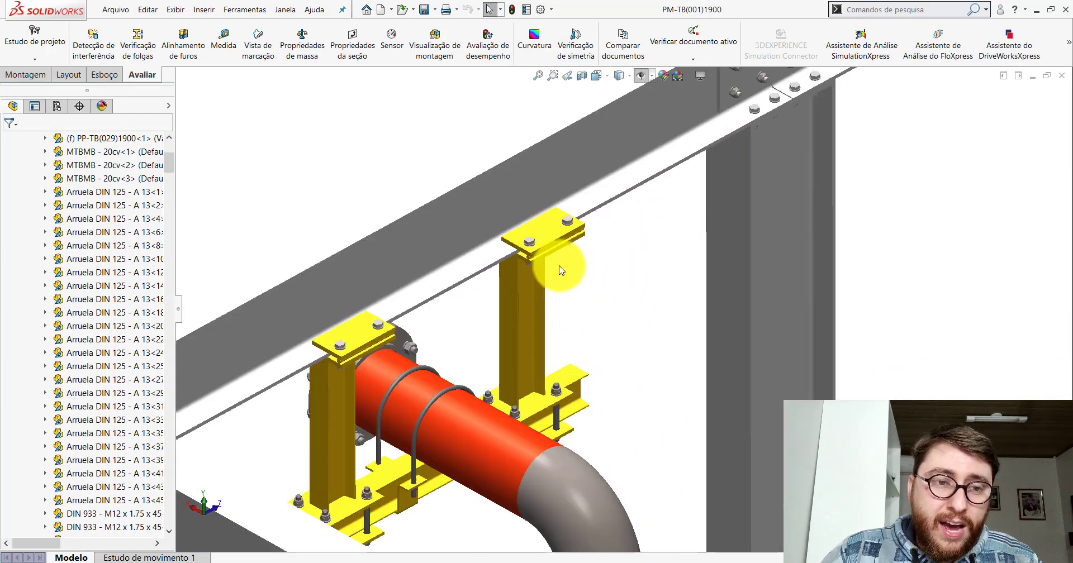
pyautogui.click(543, 239)
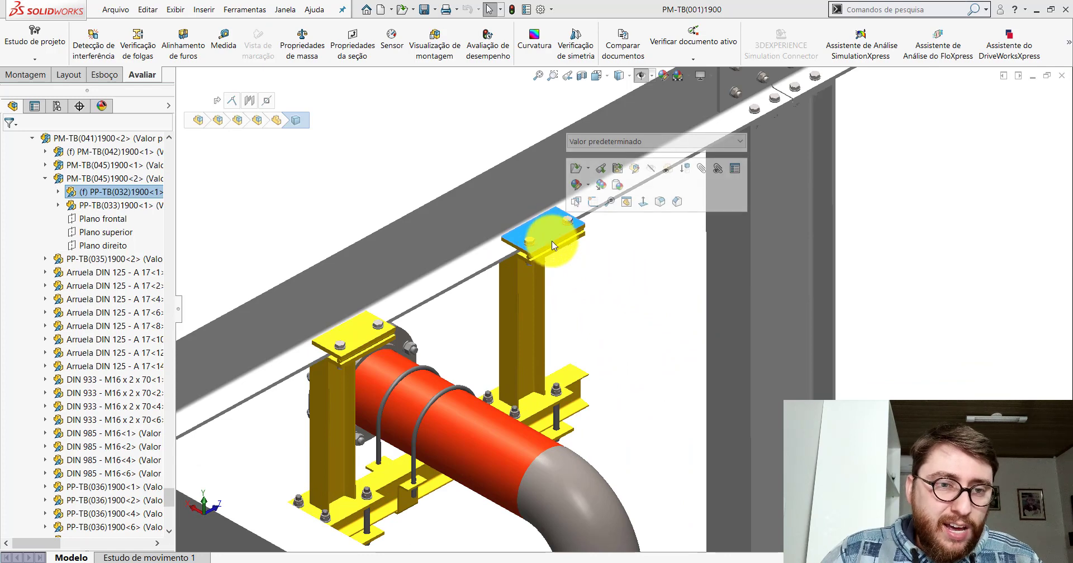
pyautogui.scroll(-1, 556, 246)
pyautogui.scroll(-2, 599, 291)
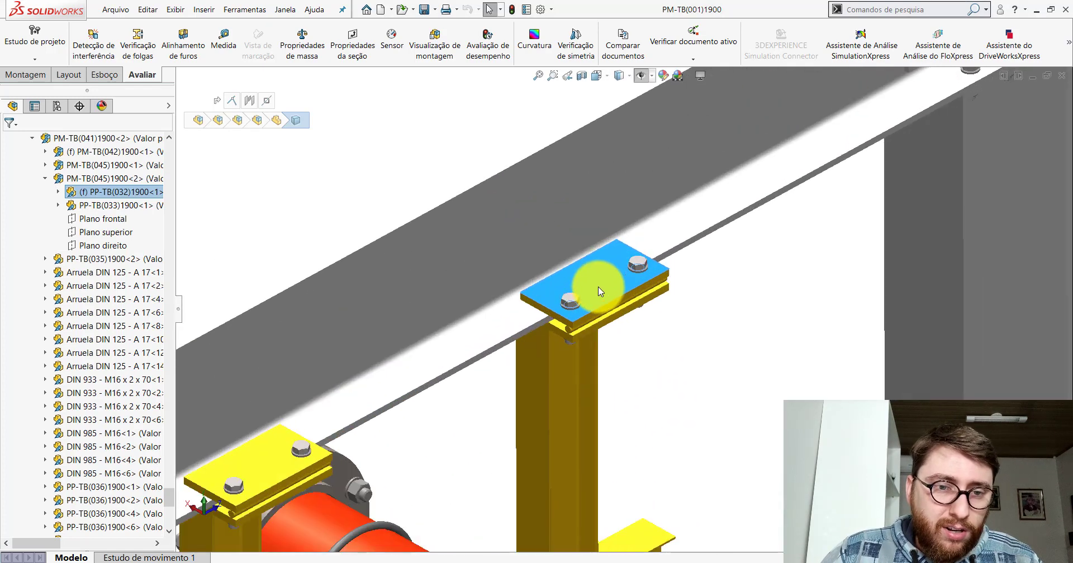
pyautogui.moveTo(581, 290)
pyautogui.mouseDown(button='middle')
pyautogui.moveTo(659, 259)
pyautogui.moveTo(682, 311)
pyautogui.moveTo(532, 287)
pyautogui.moveTo(497, 268)
pyautogui.moveTo(507, 228)
pyautogui.moveTo(484, 249)
pyautogui.moveTo(426, 237)
pyautogui.moveTo(618, 328)
pyautogui.moveTo(656, 334)
pyautogui.moveTo(679, 314)
pyautogui.moveTo(621, 299)
pyautogui.moveTo(585, 249)
pyautogui.moveTo(599, 292)
pyautogui.moveTo(559, 313)
pyautogui.mouseUp(button='middle')
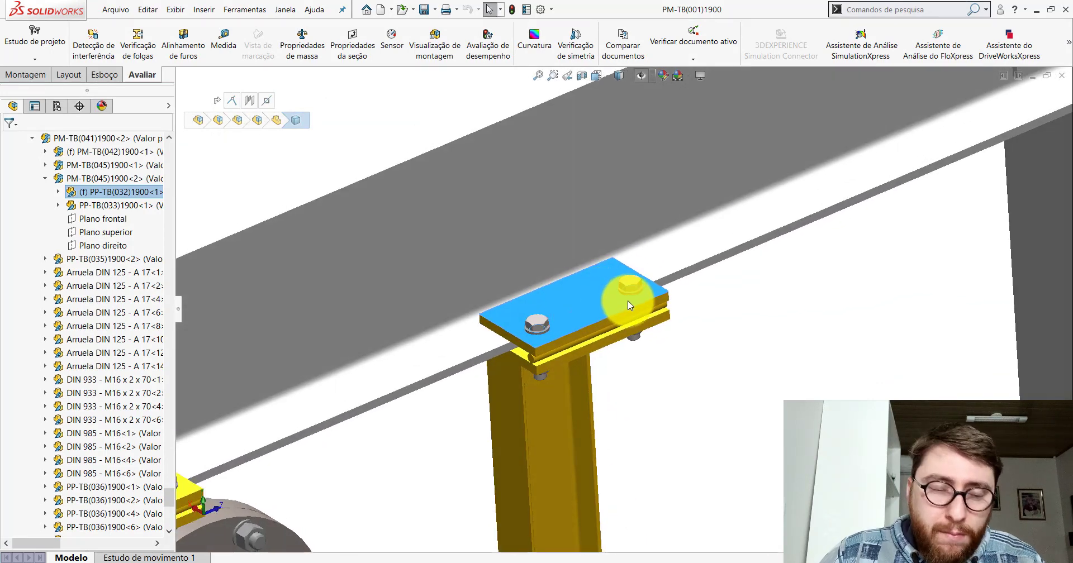
pyautogui.scroll(3, 618, 302)
pyautogui.scroll(2, 619, 304)
pyautogui.scroll(2, 621, 308)
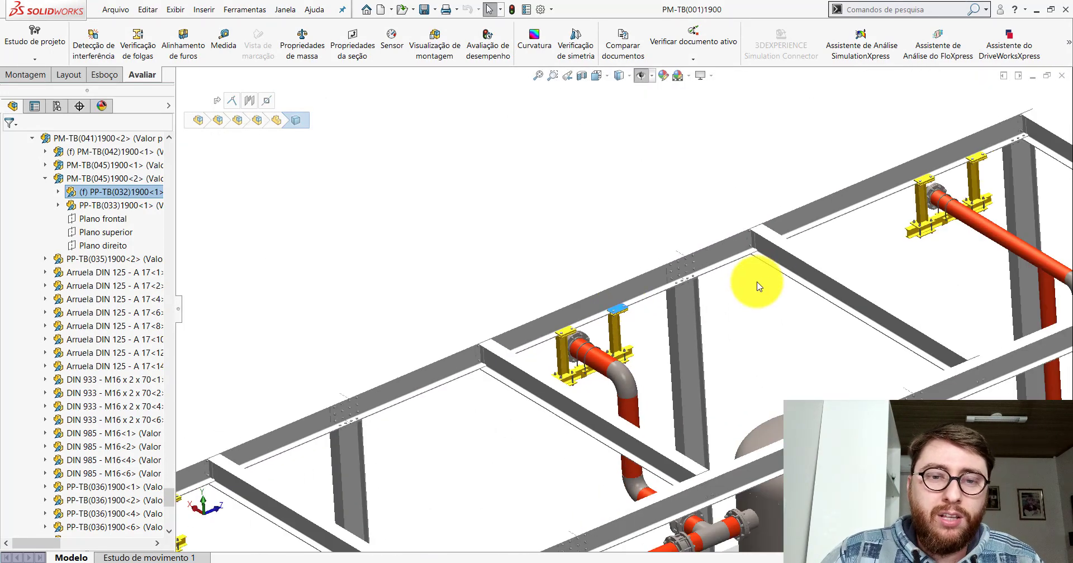
pyautogui.scroll(3, 752, 288)
pyautogui.scroll(-2, 743, 249)
pyautogui.scroll(-2, 816, 236)
pyautogui.scroll(-2, 816, 235)
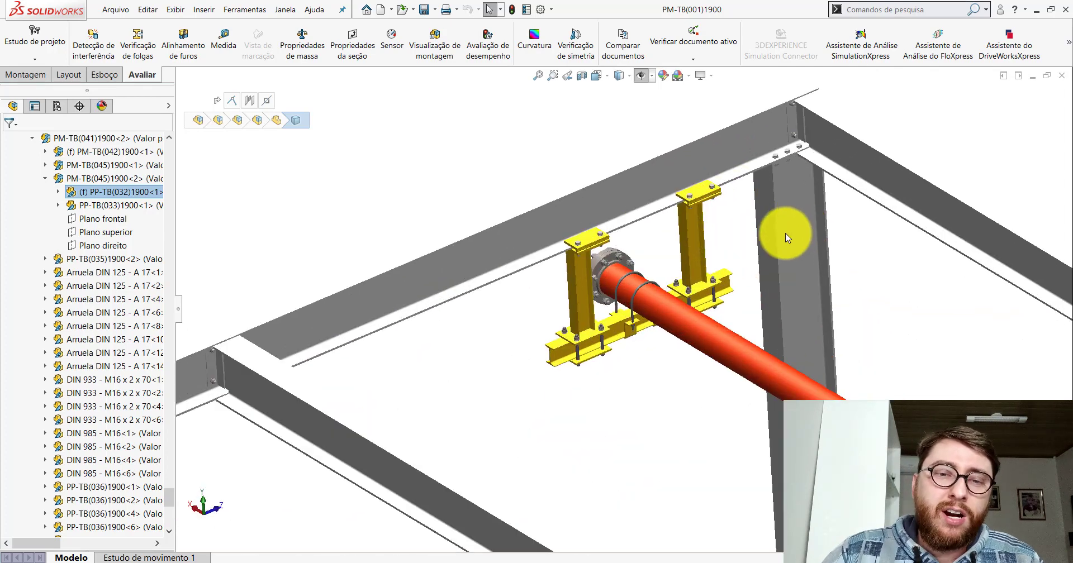
pyautogui.scroll(-2, 782, 234)
pyautogui.moveTo(773, 233); pyautogui.dragTo(785, 241, button='middle')
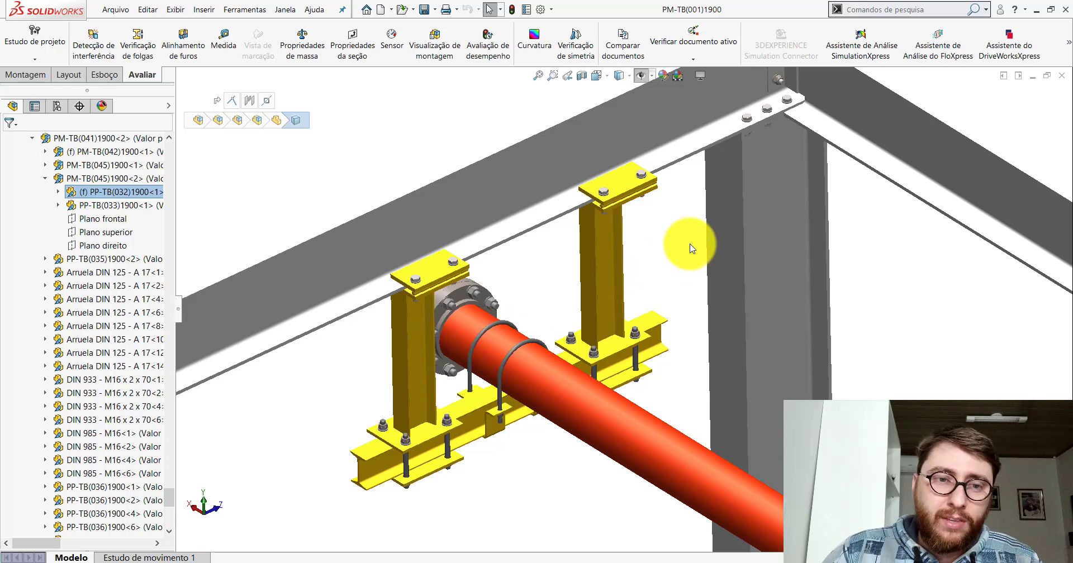
pyautogui.scroll(2, 627, 258)
pyautogui.scroll(2, 598, 277)
pyautogui.scroll(3, 618, 302)
pyautogui.scroll(-2, 619, 302)
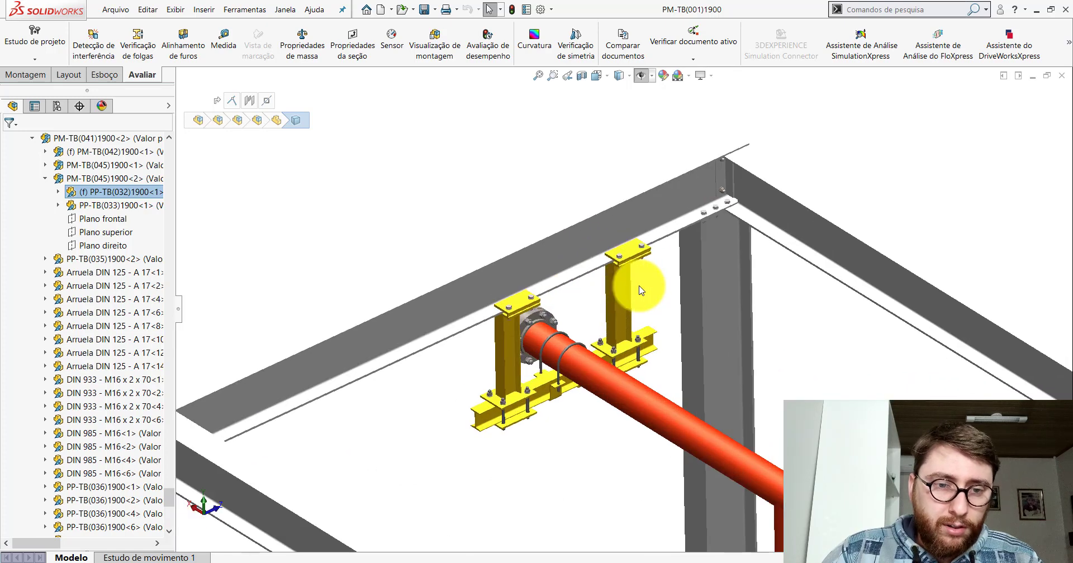
pyautogui.scroll(-3, 629, 293)
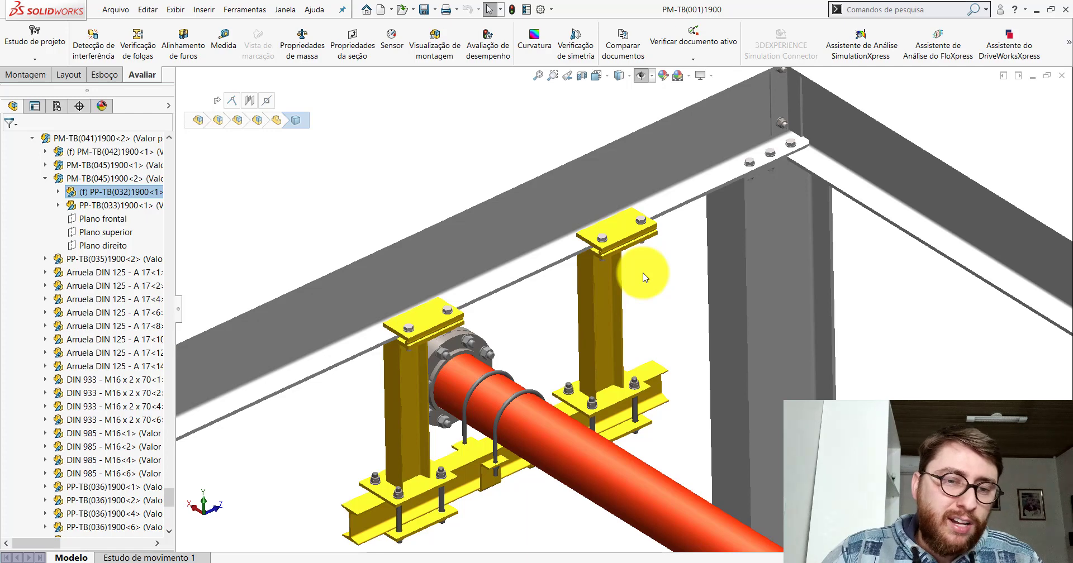
pyautogui.click(662, 278)
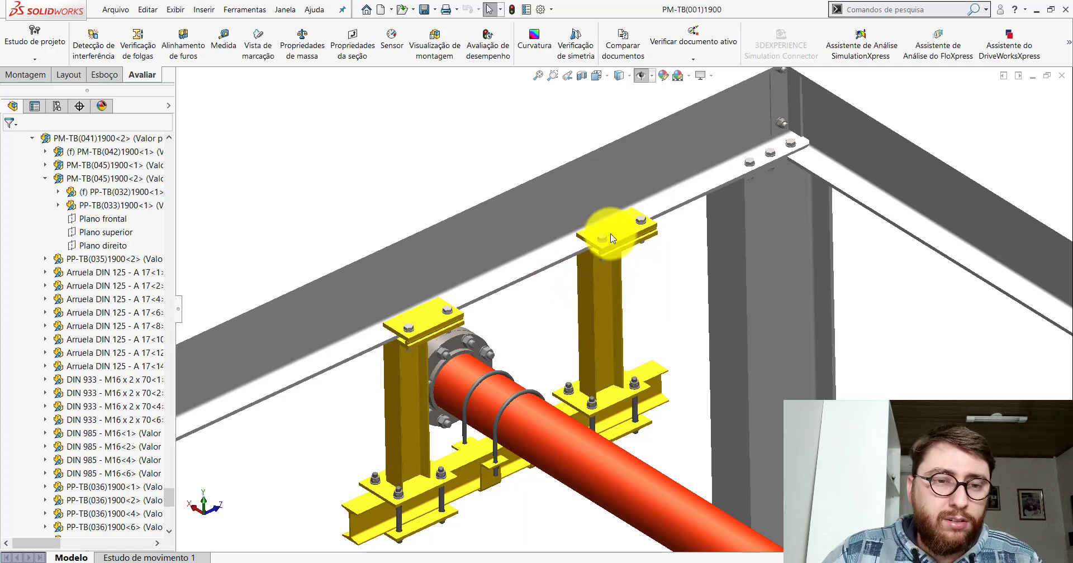
pyautogui.scroll(-5, 614, 224)
pyautogui.scroll(5, 585, 324)
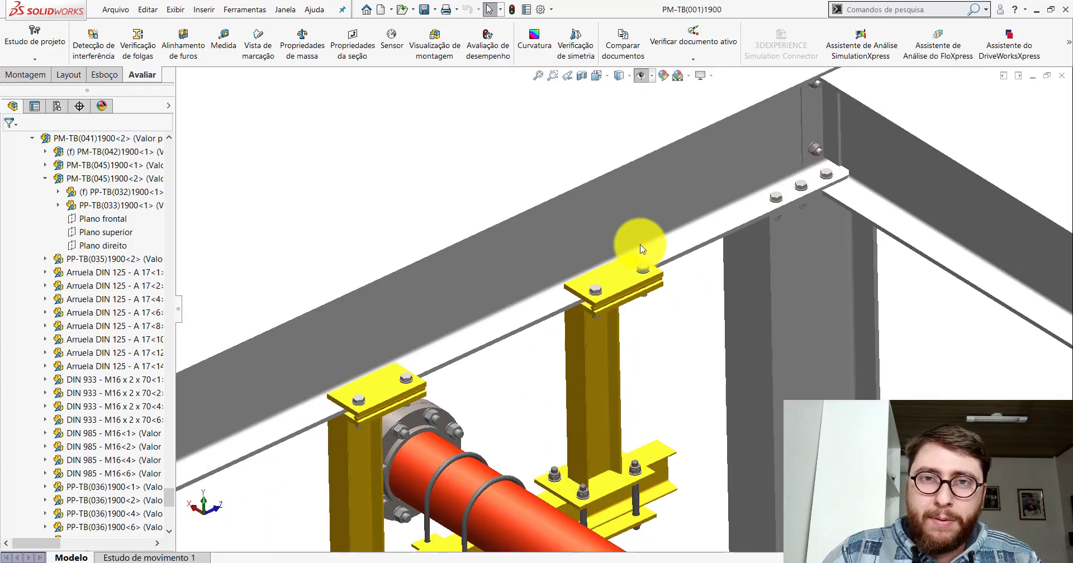
pyautogui.scroll(-3, 642, 246)
pyautogui.click(583, 320)
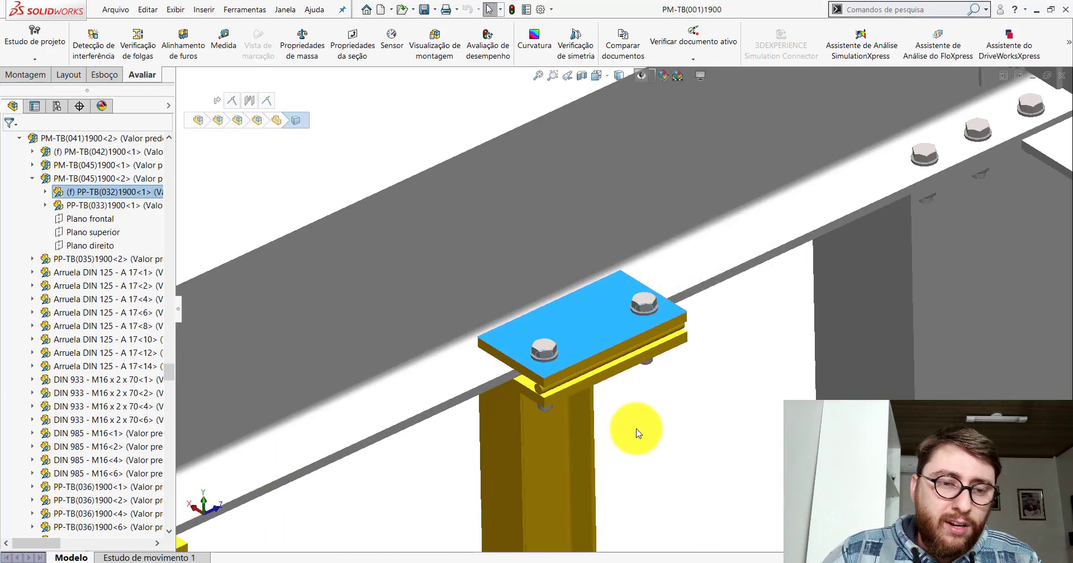
pyautogui.click(629, 419)
pyautogui.scroll(-2, 570, 364)
pyautogui.scroll(-2, 583, 333)
pyautogui.click(584, 331)
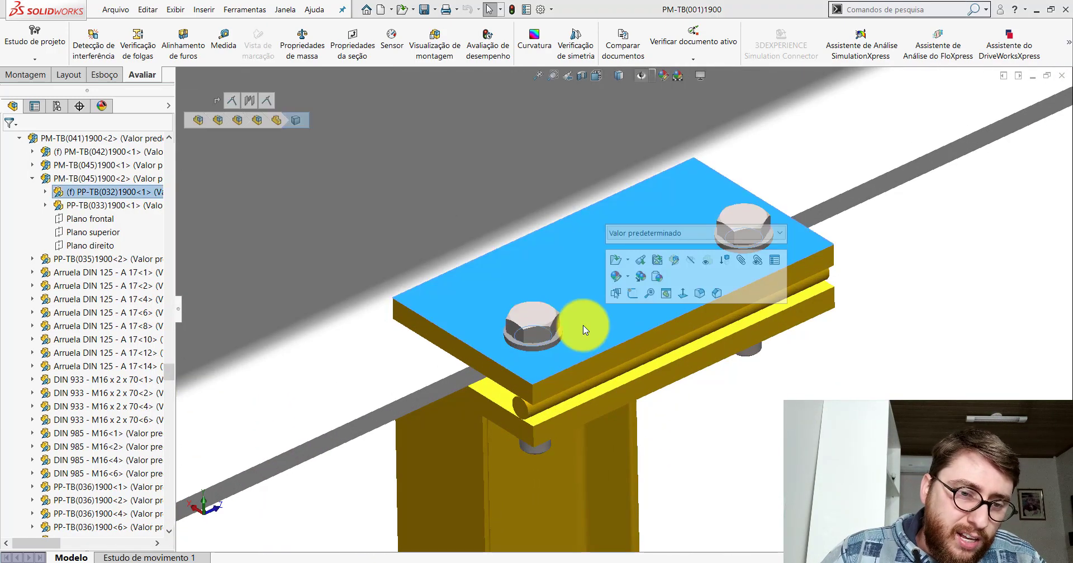
pyautogui.scroll(3, 581, 324)
pyautogui.press('space')
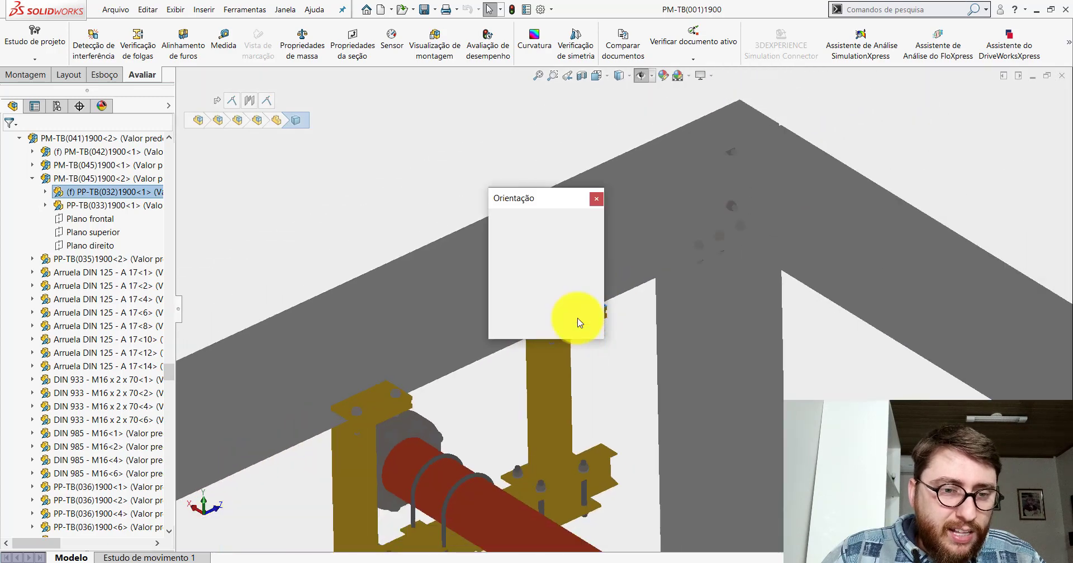
pyautogui.click(501, 329)
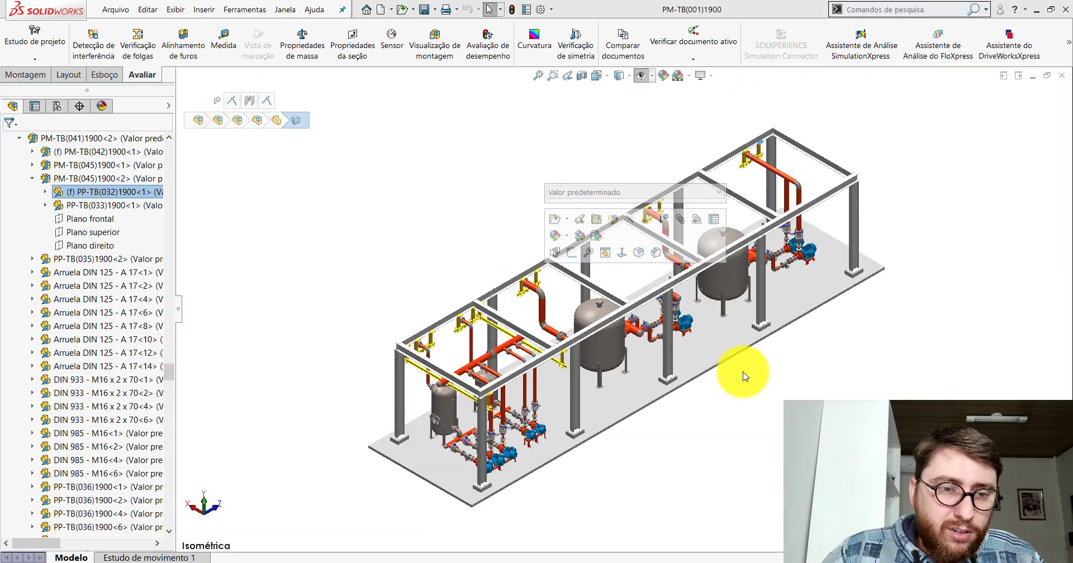
pyautogui.scroll(-3, 719, 220)
pyautogui.scroll(-2, 603, 237)
pyautogui.scroll(-2, 576, 234)
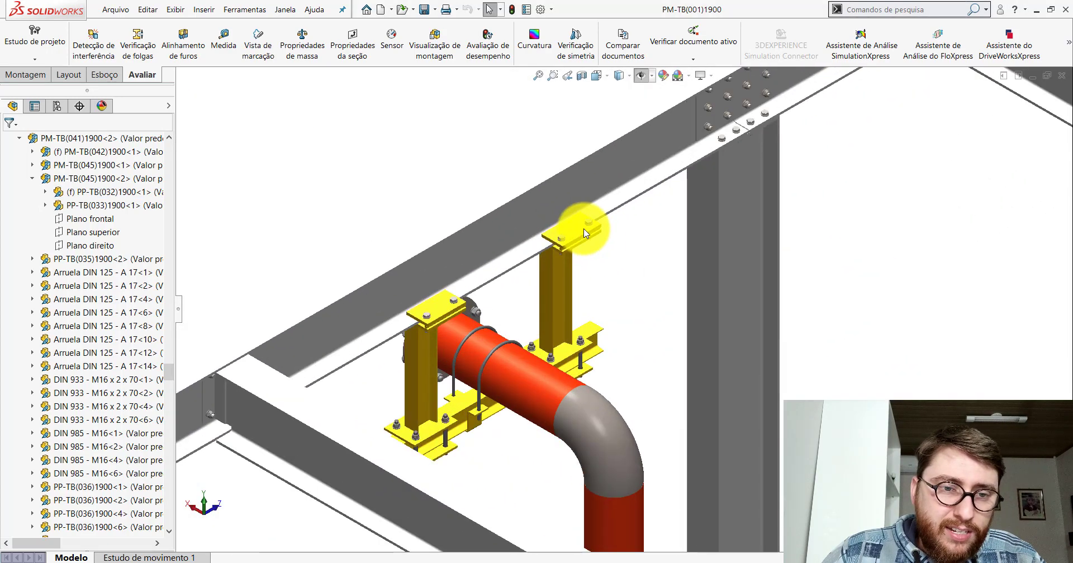
pyautogui.scroll(-2, 556, 230)
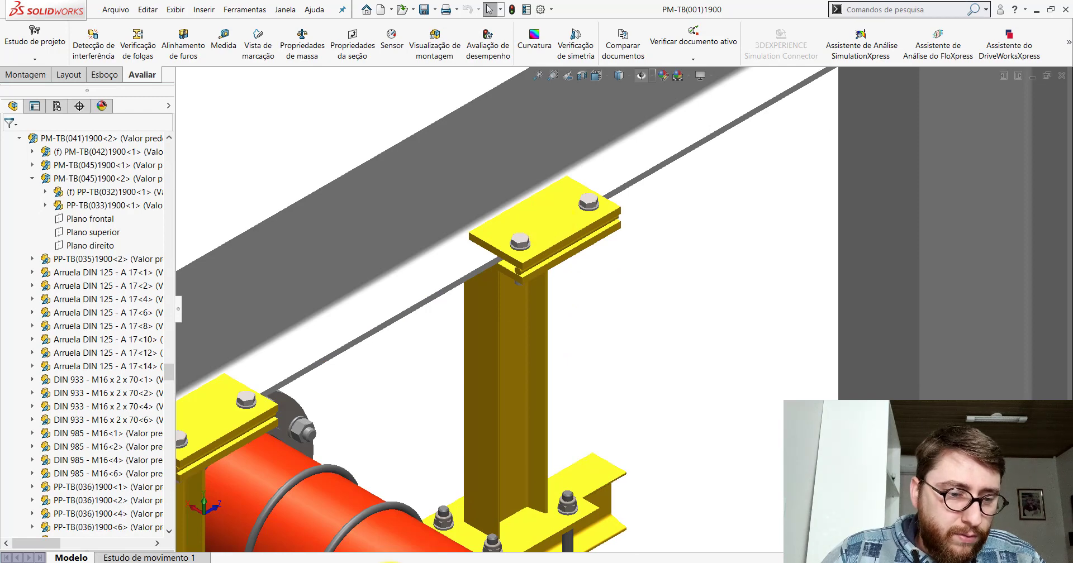
pyautogui.click(510, 503)
# - Start a new part and begin a sketch on the Superior plane
pyautogui.click(593, 270)
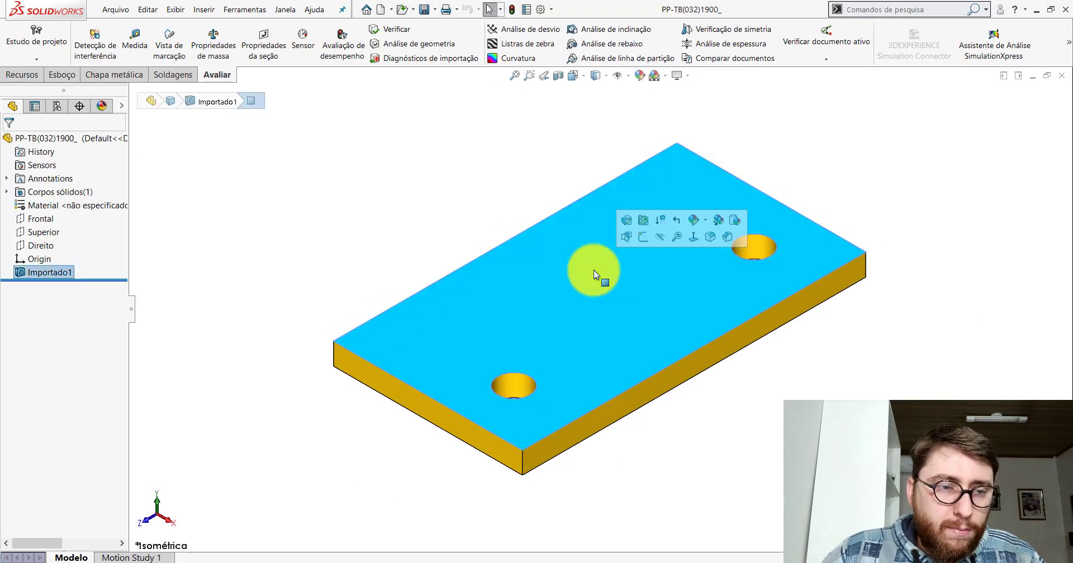
pyautogui.click(371, 197)
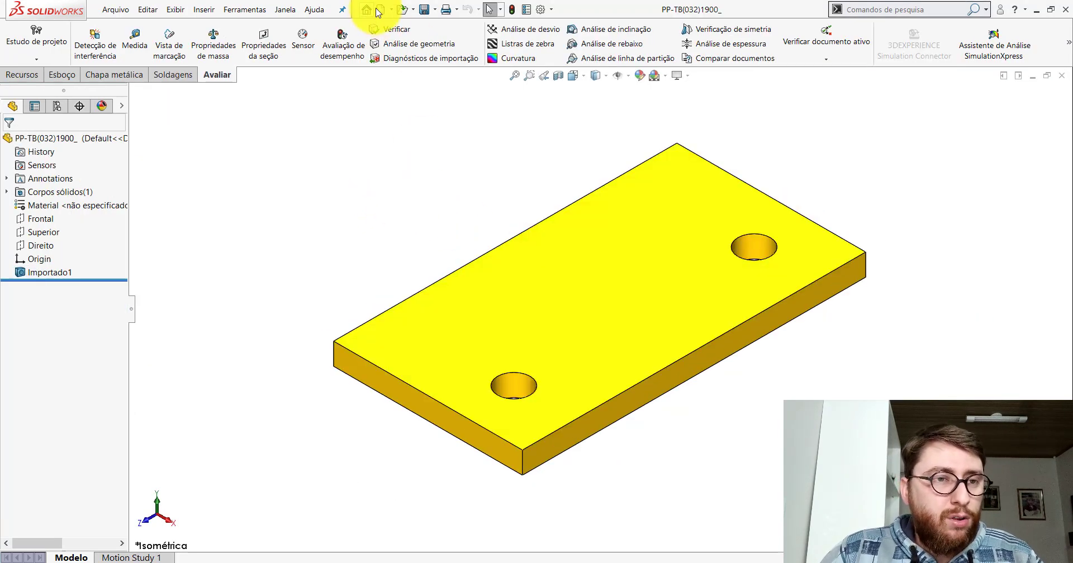
pyautogui.click(379, 10)
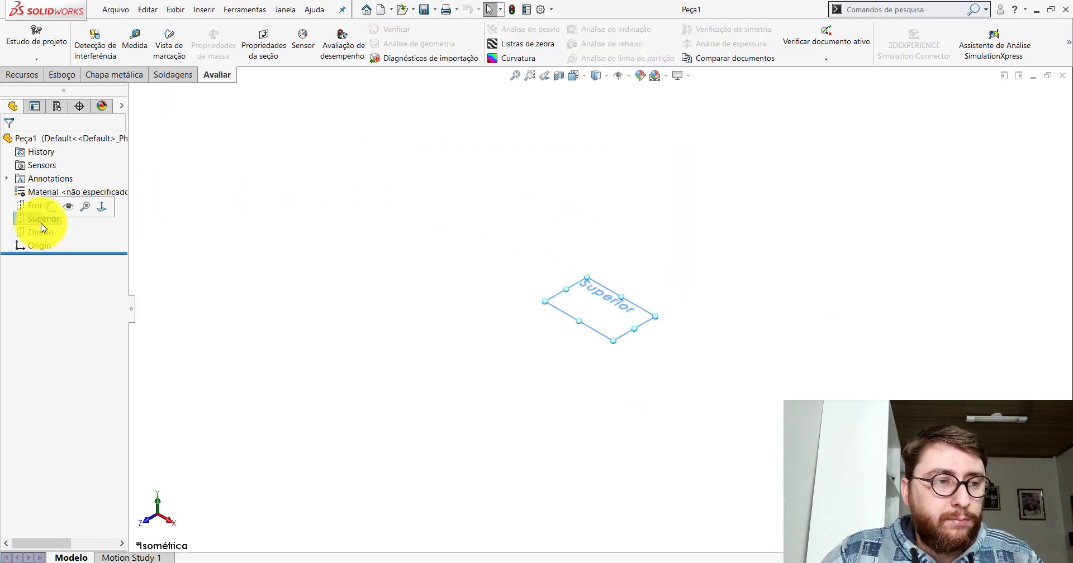
pyautogui.click(51, 208)
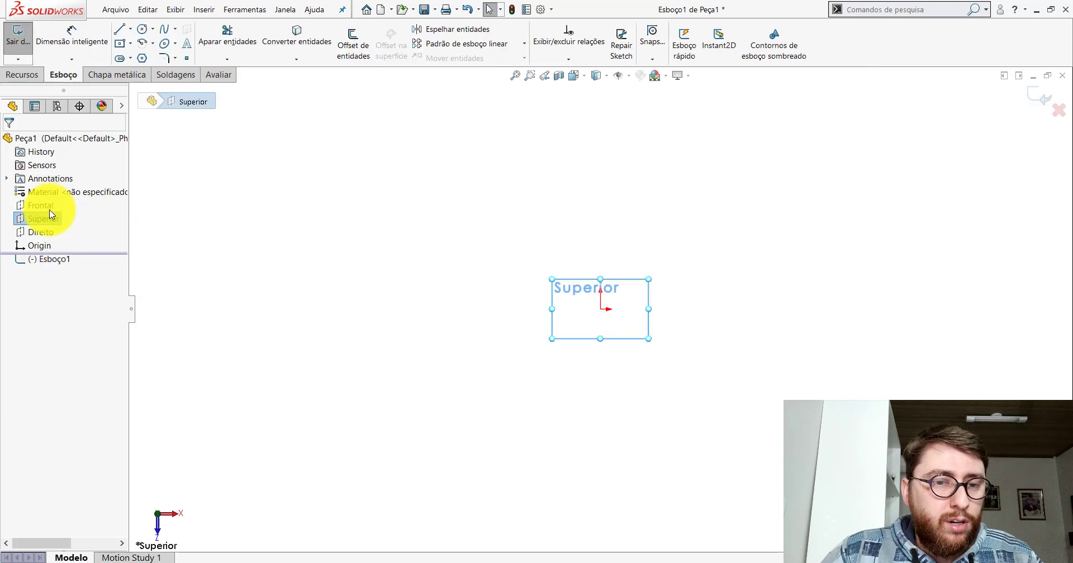
pyautogui.scroll(-5, 637, 333)
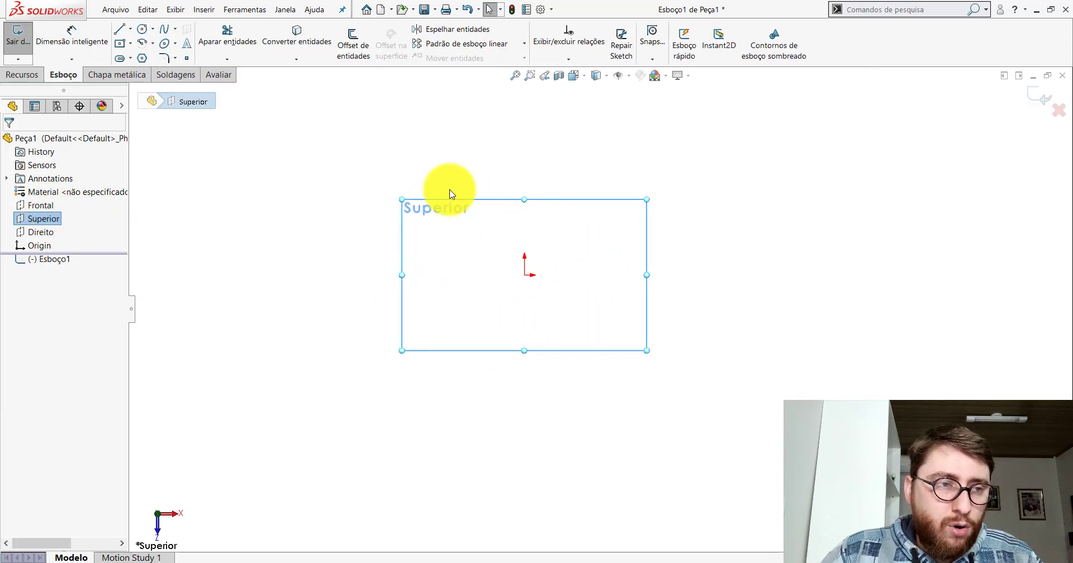
# - Draw a centre-point rectangle centred on the origin
pyautogui.click(123, 46)
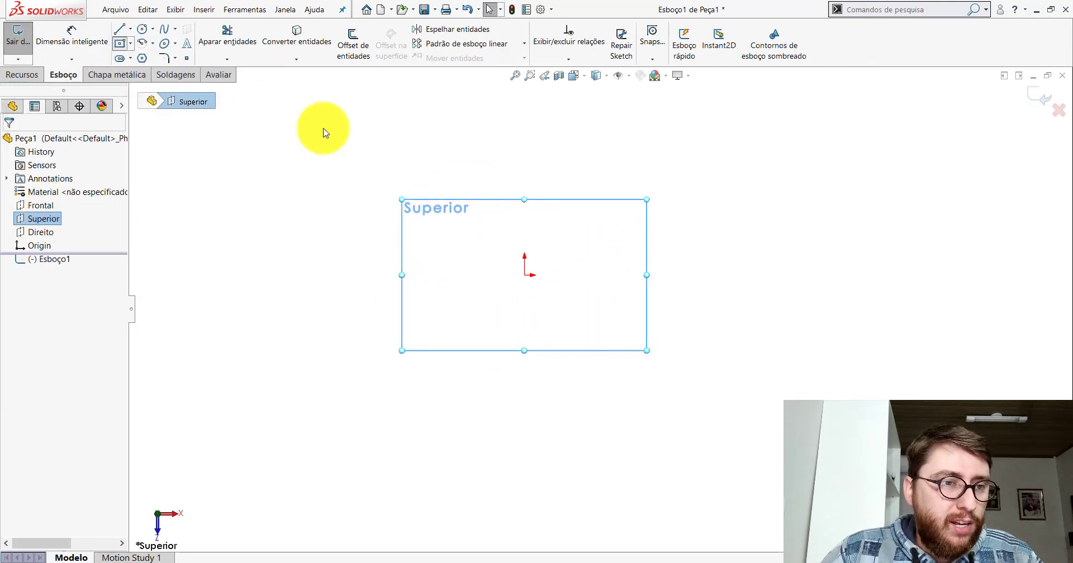
pyautogui.scroll(-3, 550, 201)
pyautogui.click(511, 313)
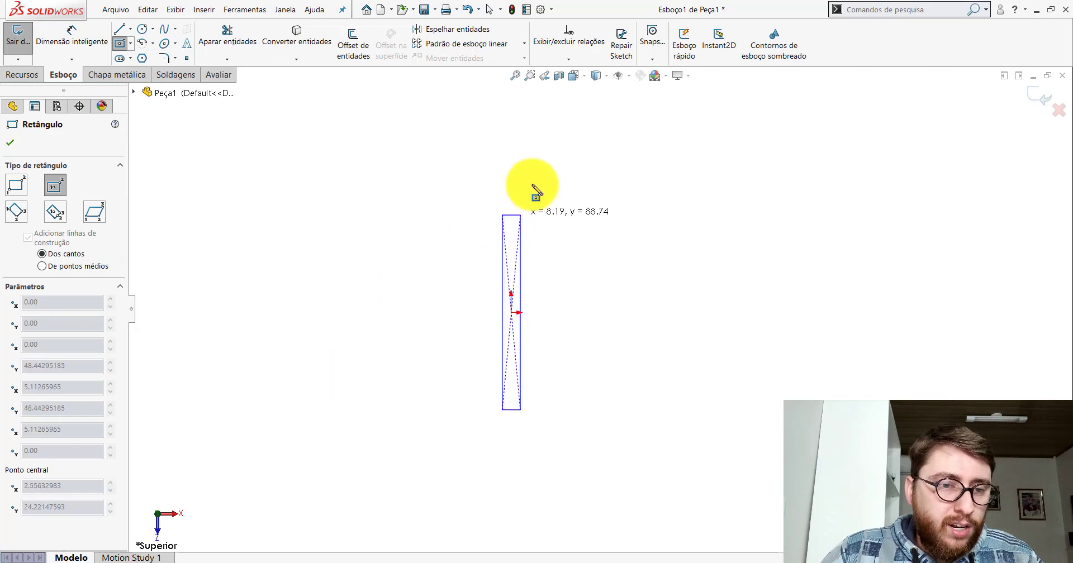
pyautogui.click(633, 149)
# - Draw a horizontal centerline from the origin and a vertical centerline from its end
pyautogui.click(86, 26)
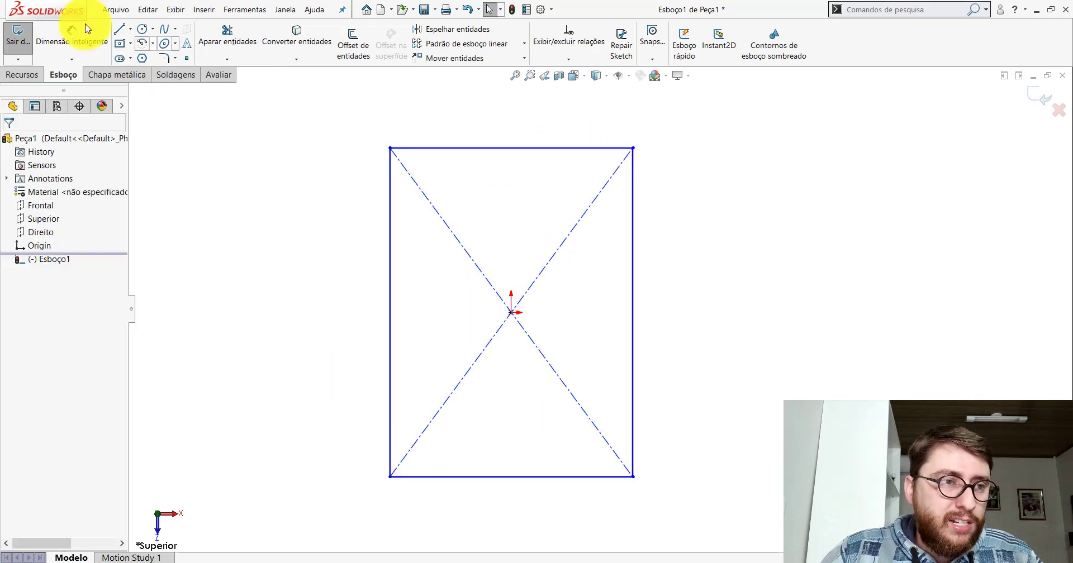
pyautogui.click(128, 31)
pyautogui.click(144, 58)
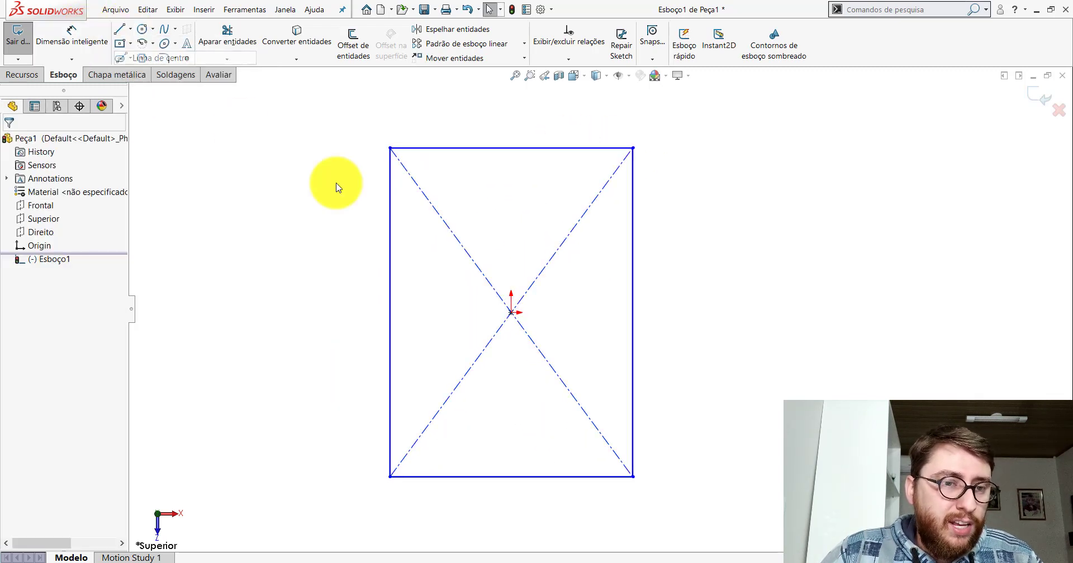
pyautogui.click(510, 313)
pyautogui.click(567, 312)
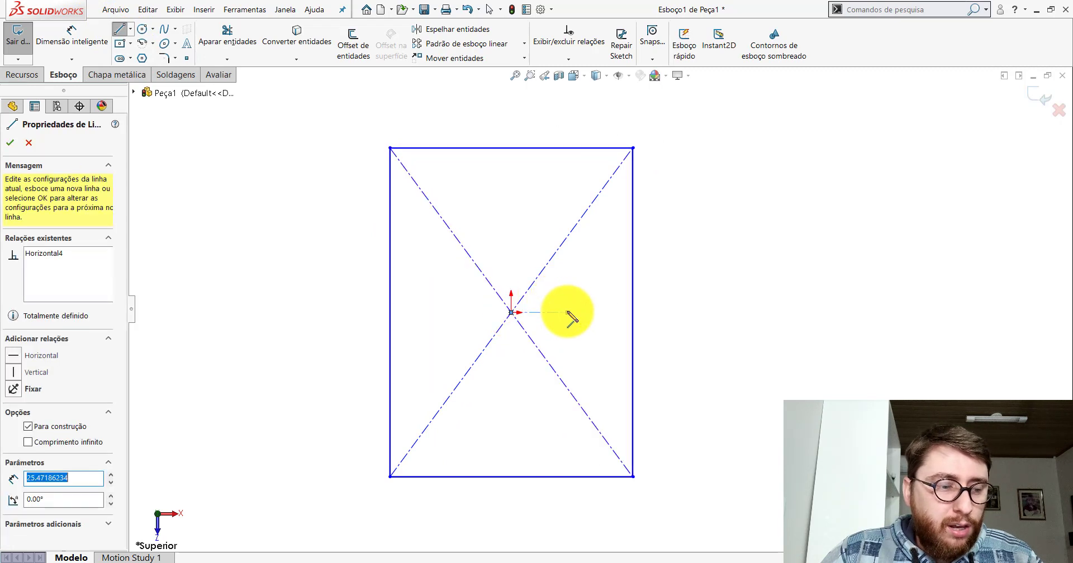
pyautogui.press('Escape')
pyautogui.click(129, 31)
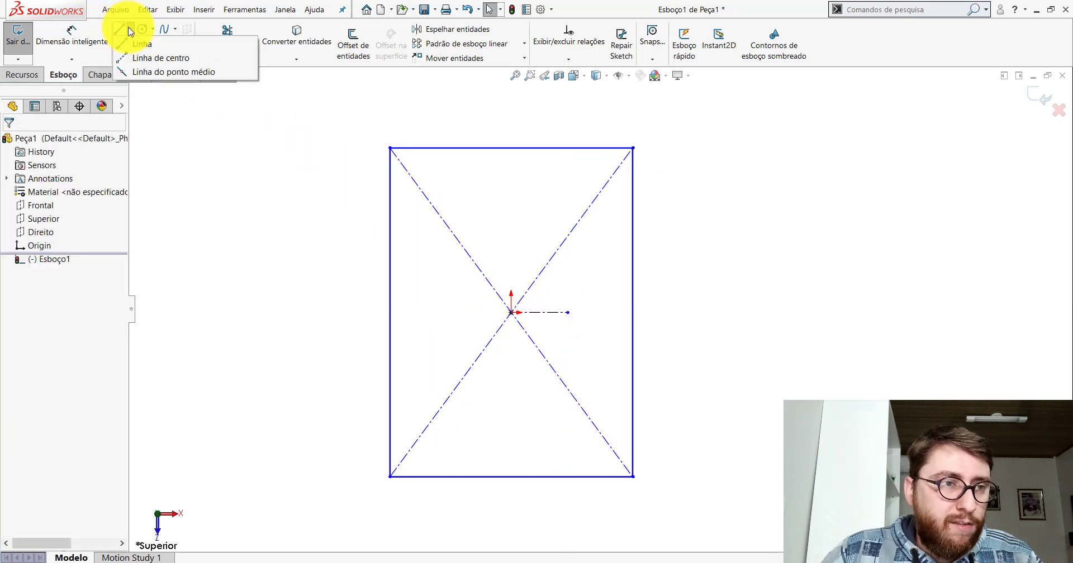
pyautogui.click(139, 58)
pyautogui.click(568, 252)
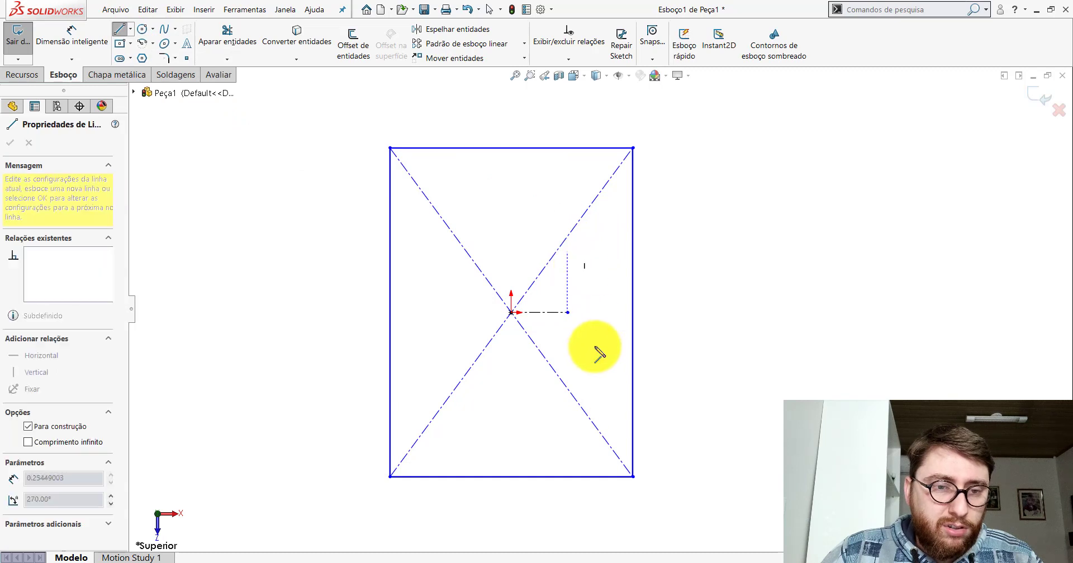
pyautogui.press('Escape')
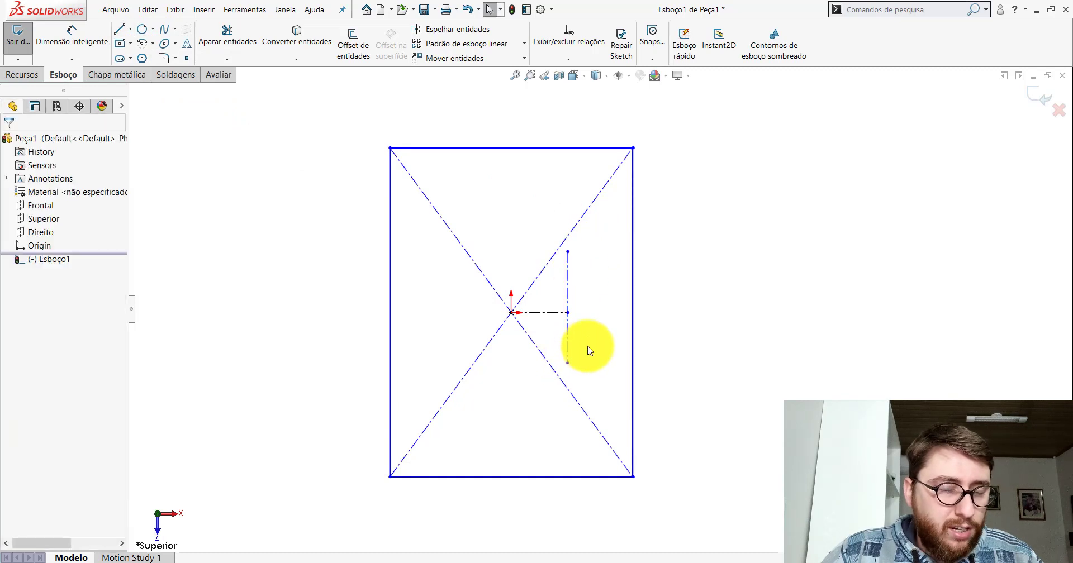
pyautogui.scroll(-2, 587, 351)
# - Draw two circles centred at the vertical centerline's top and bottom ends
pyautogui.click(565, 278)
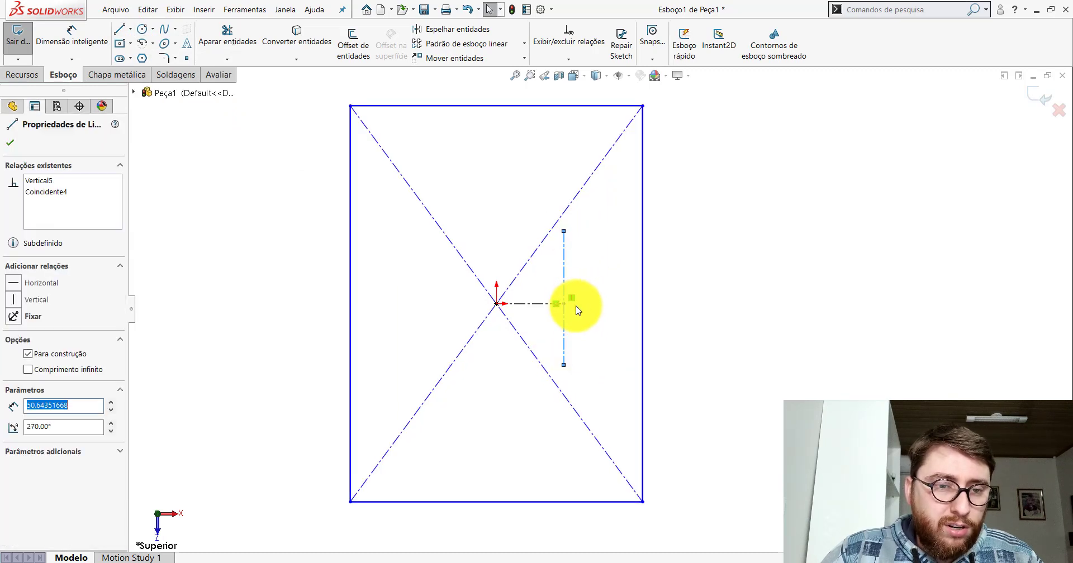
pyautogui.keyDown('ctrl'); pyautogui.click(564, 304); pyautogui.keyUp('ctrl')
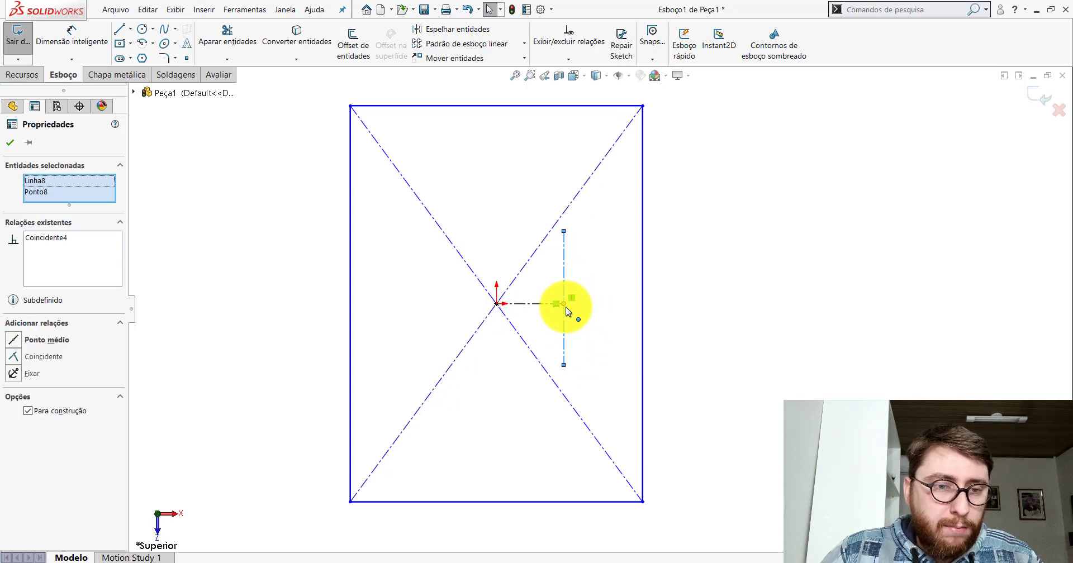
pyautogui.click(13, 143)
pyautogui.click(142, 29)
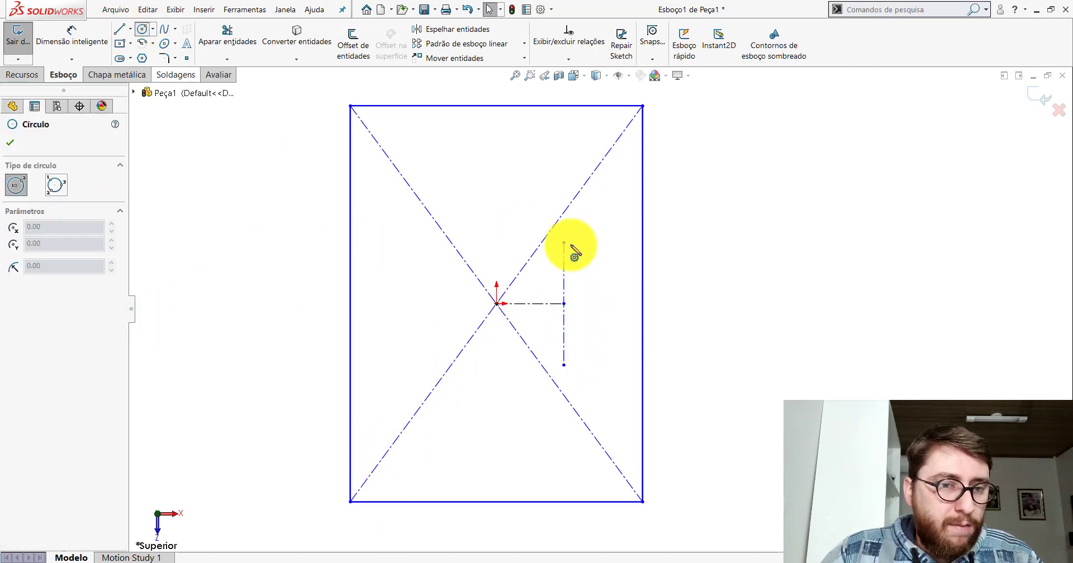
pyautogui.scroll(-2, 575, 252)
pyautogui.click(526, 238)
pyautogui.click(543, 238)
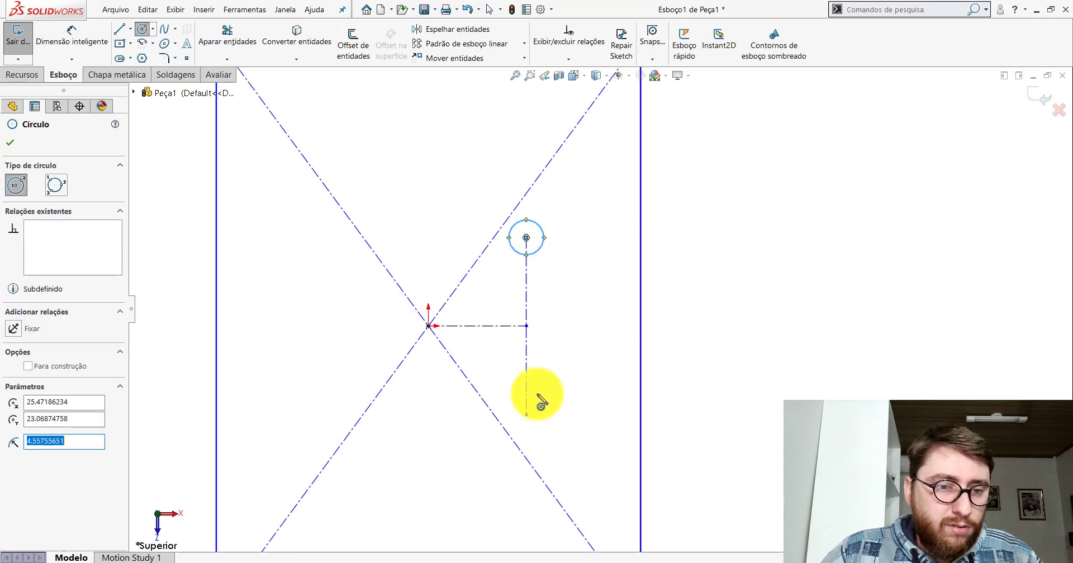
pyautogui.click(525, 414)
pyautogui.click(551, 418)
pyautogui.press('Escape')
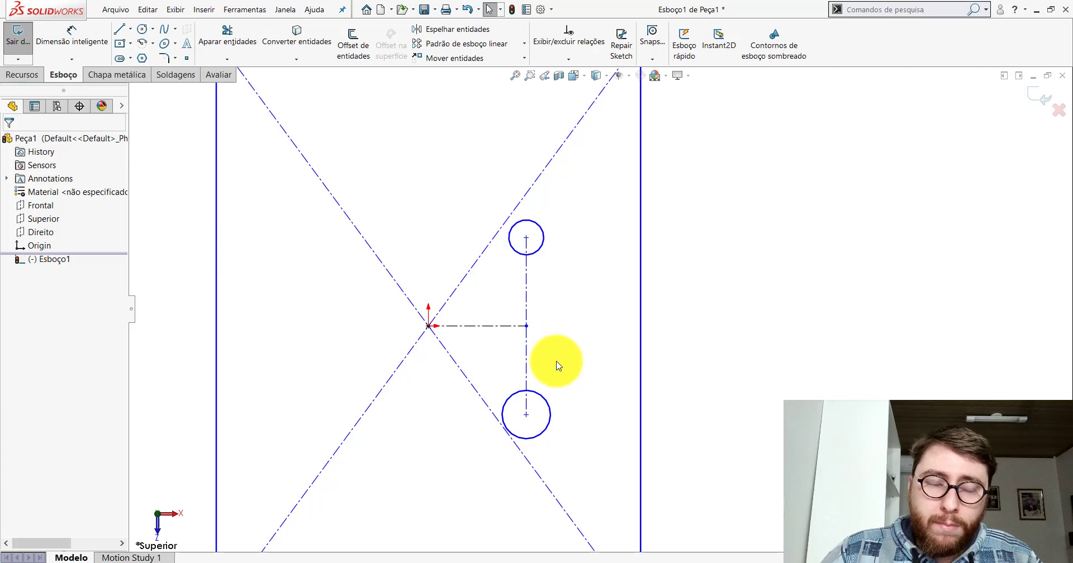
# - Make the two circles equal, then bring up the PP-TB(032)1900_ plate
pyautogui.click(550, 412)
pyautogui.keyDown('ctrl'); pyautogui.click(531, 254); pyautogui.keyUp('ctrl')
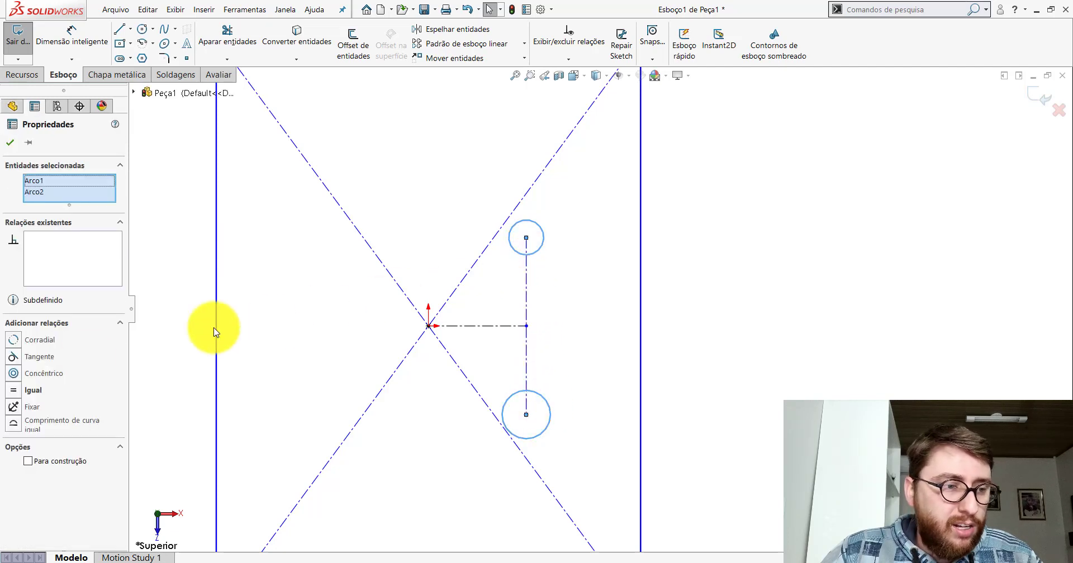
pyautogui.click(22, 390)
pyautogui.click(10, 143)
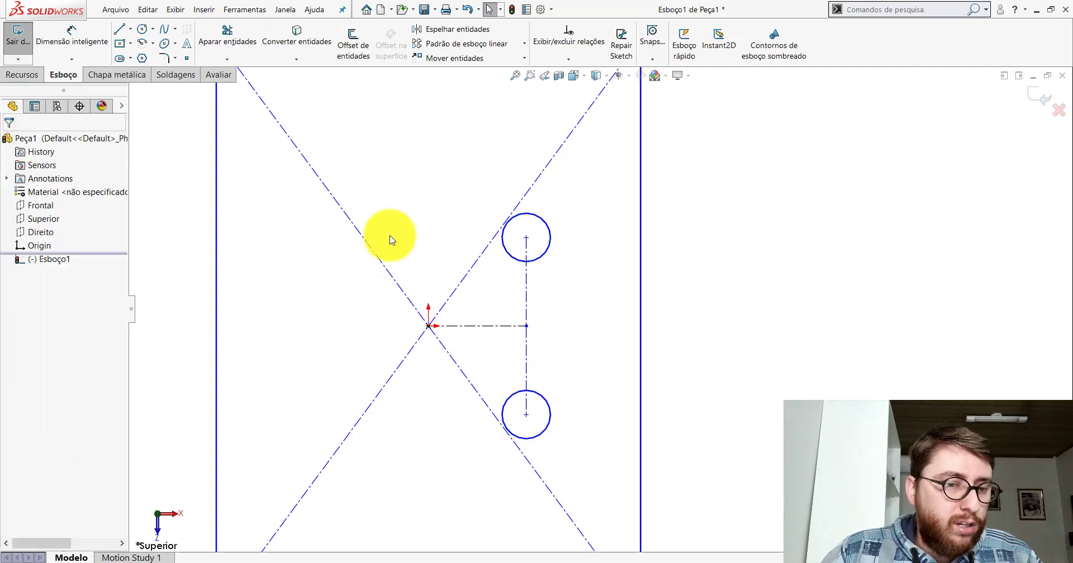
pyautogui.press('f')
pyautogui.click(405, 511)
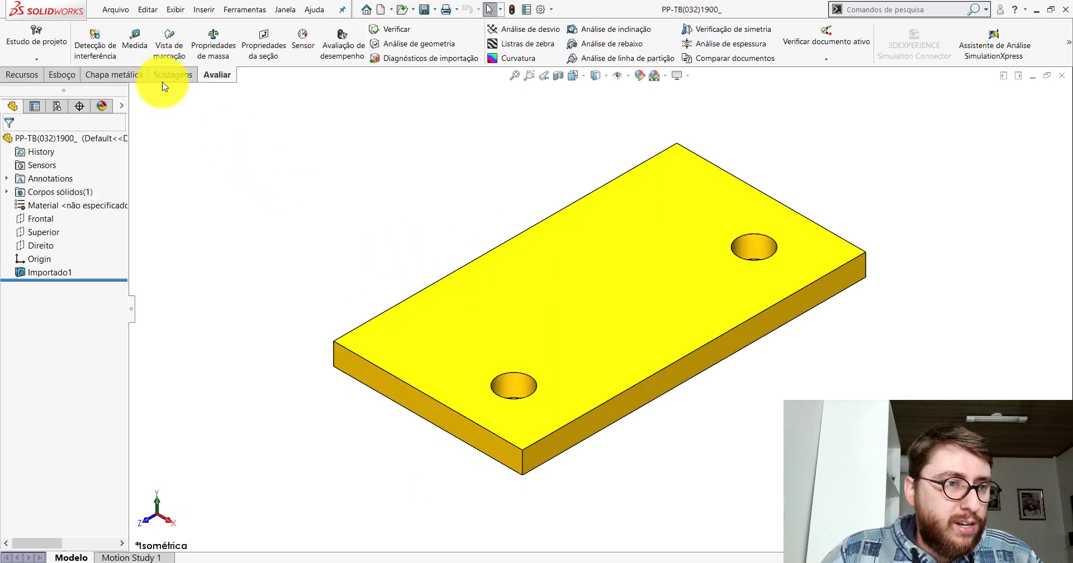
# - Measure the reference plate's long edge
pyautogui.click(135, 37)
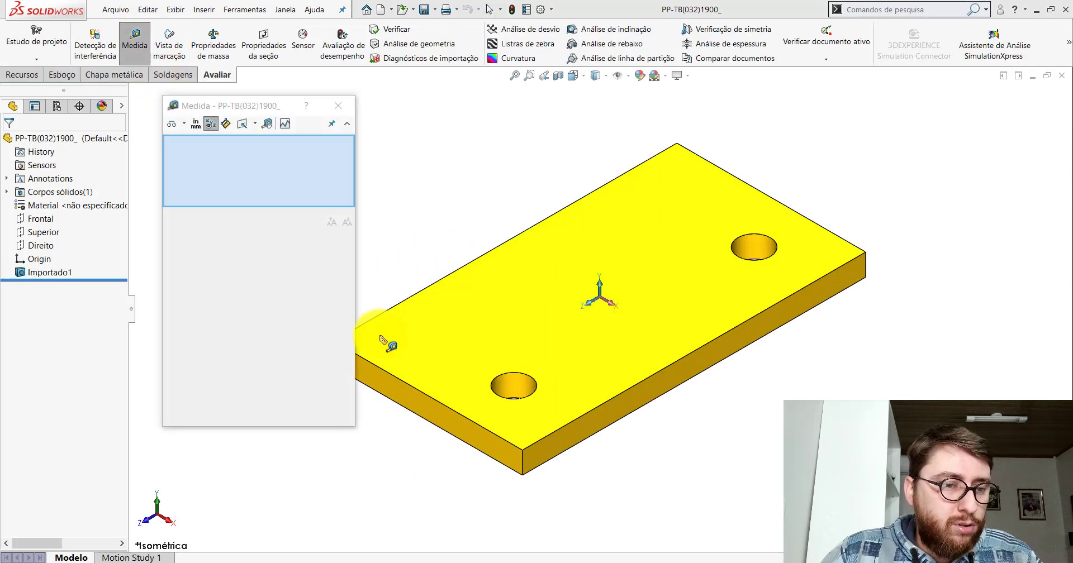
pyautogui.click(386, 376)
pyautogui.scroll(3, 491, 240)
pyautogui.click(499, 232)
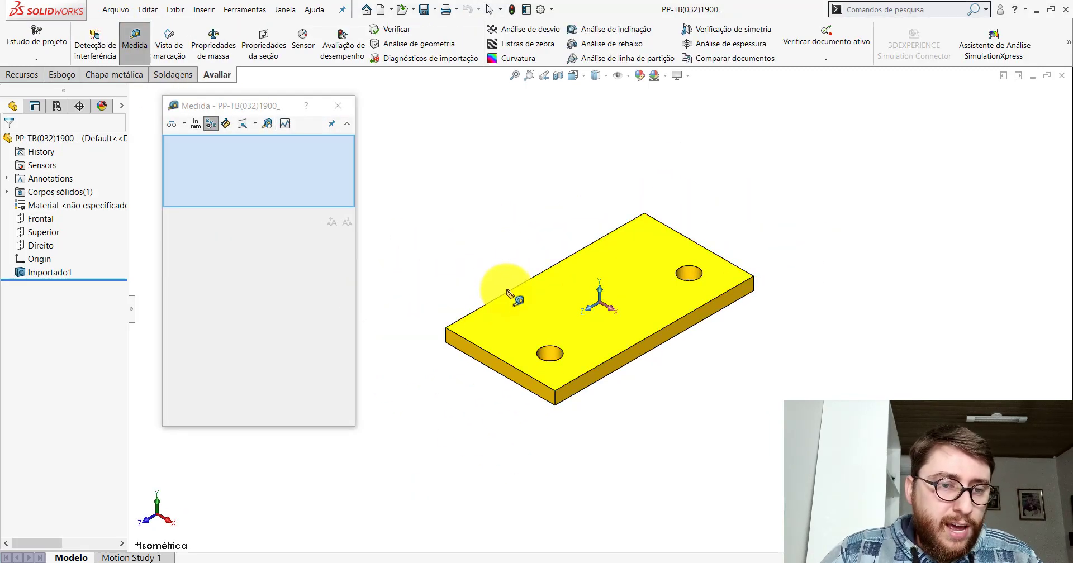
pyautogui.click(507, 295)
pyautogui.click(338, 106)
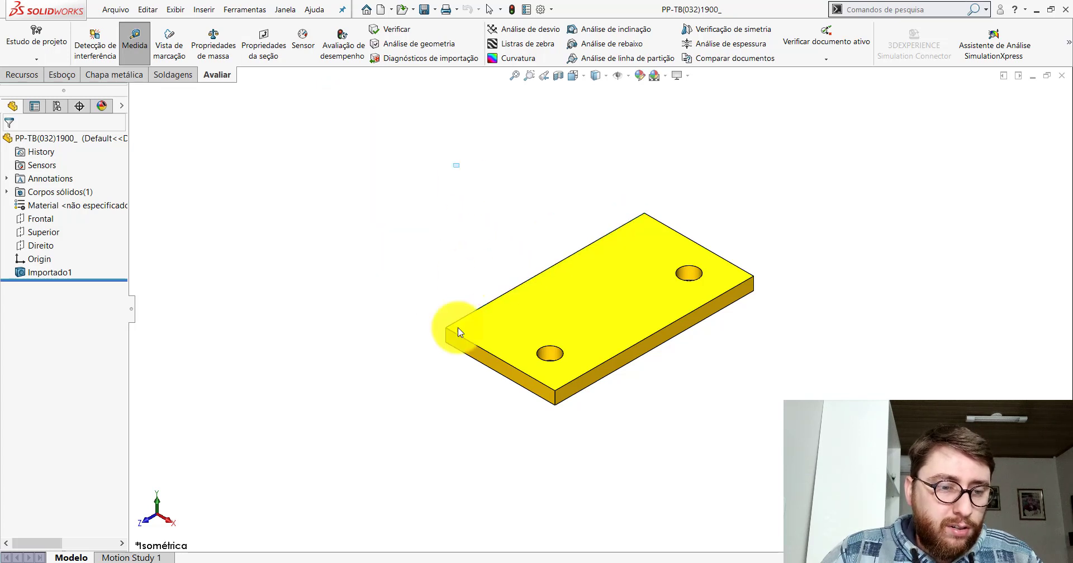
# - Dimension the Esboço1 rectangle 110 wide and 200 tall
pyautogui.click(514, 525)
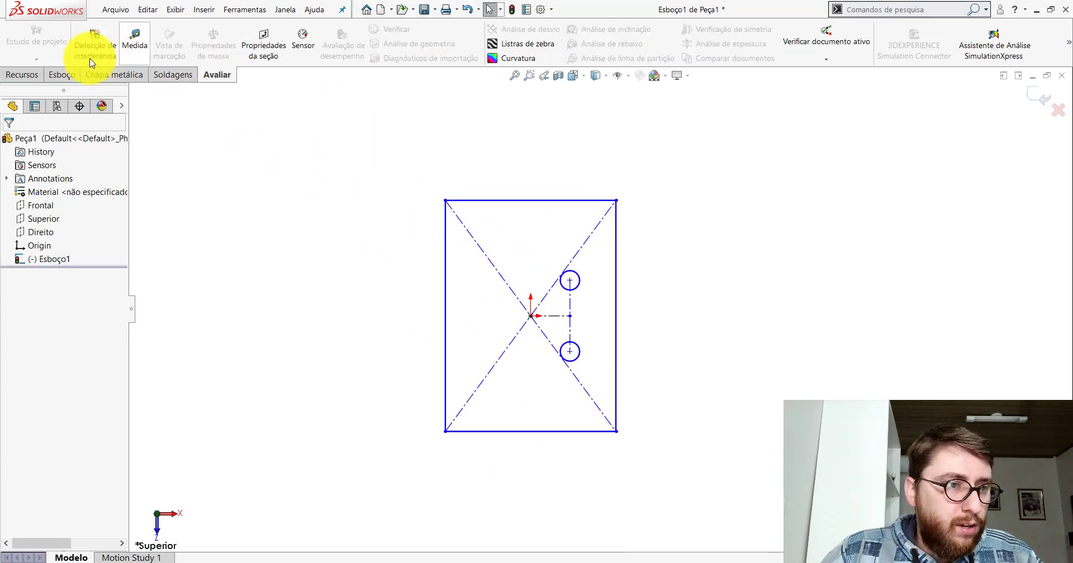
pyautogui.click(63, 75)
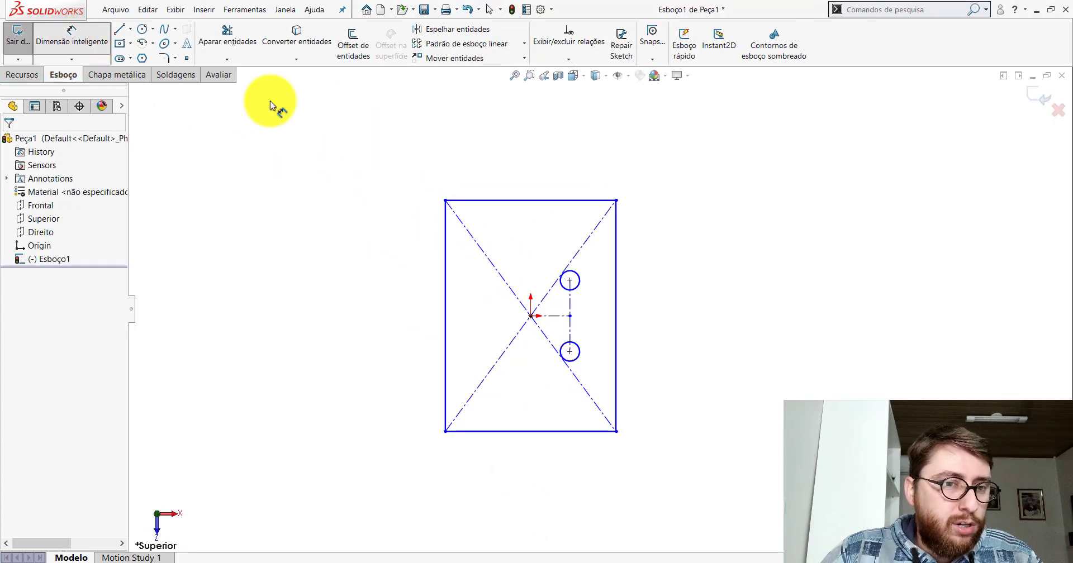
pyautogui.click(535, 153)
pyautogui.write('110')
pyautogui.press('Return')
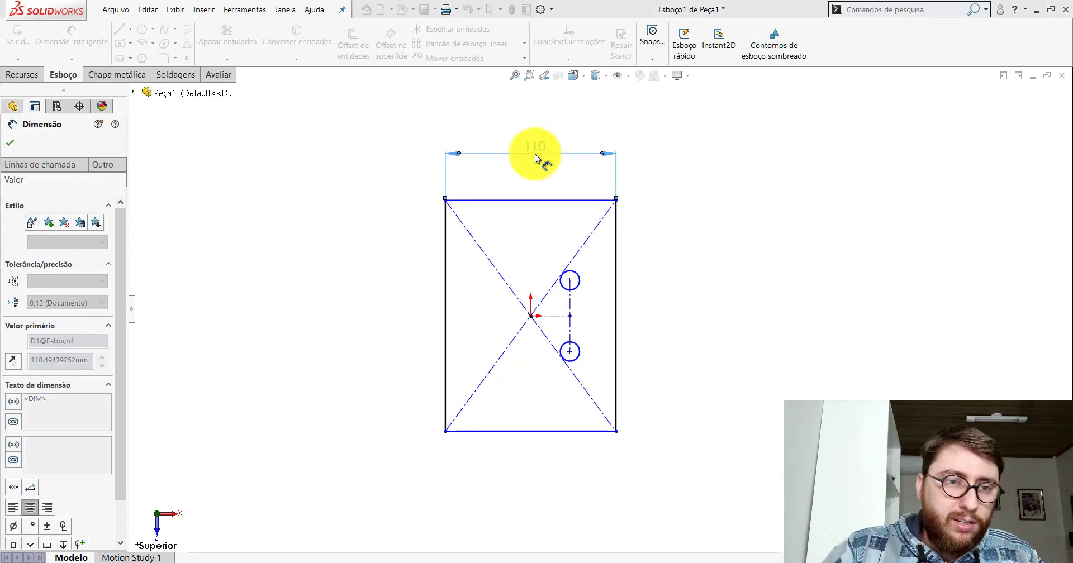
pyautogui.click(445, 266)
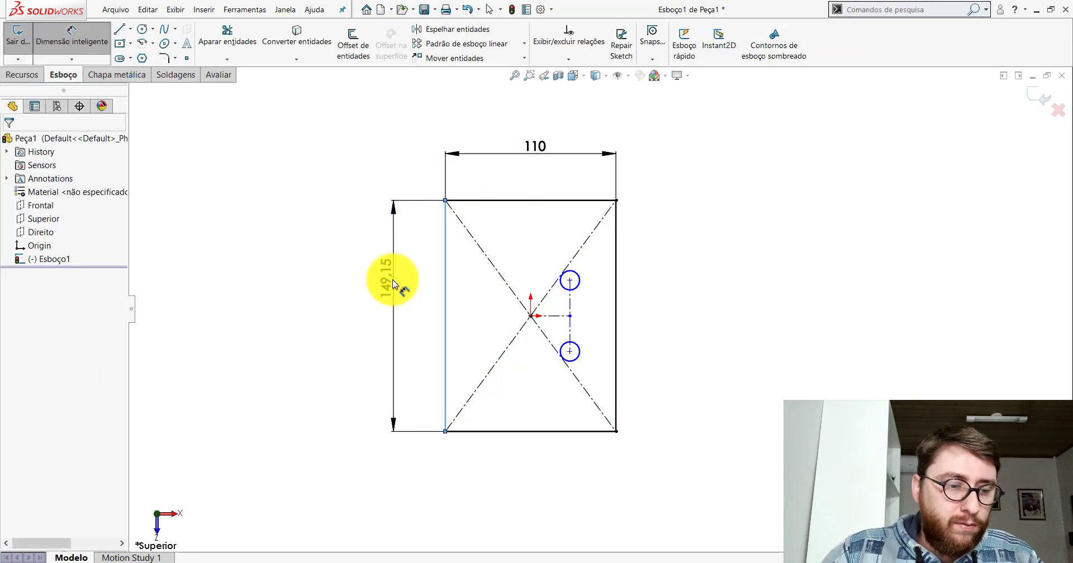
pyautogui.click(392, 282)
pyautogui.write('200')
pyautogui.press('Return')
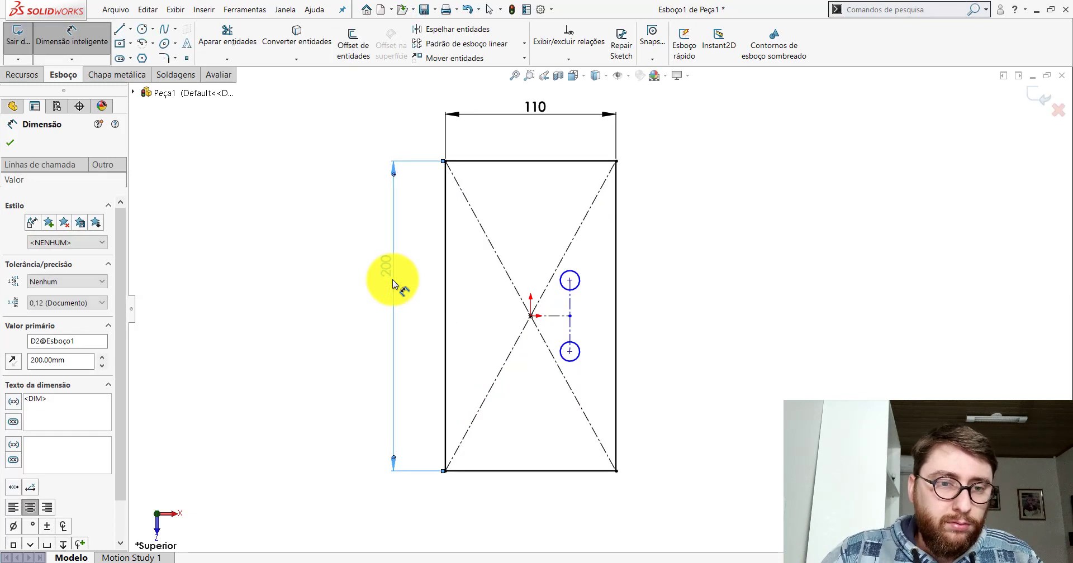
pyautogui.press('Escape')
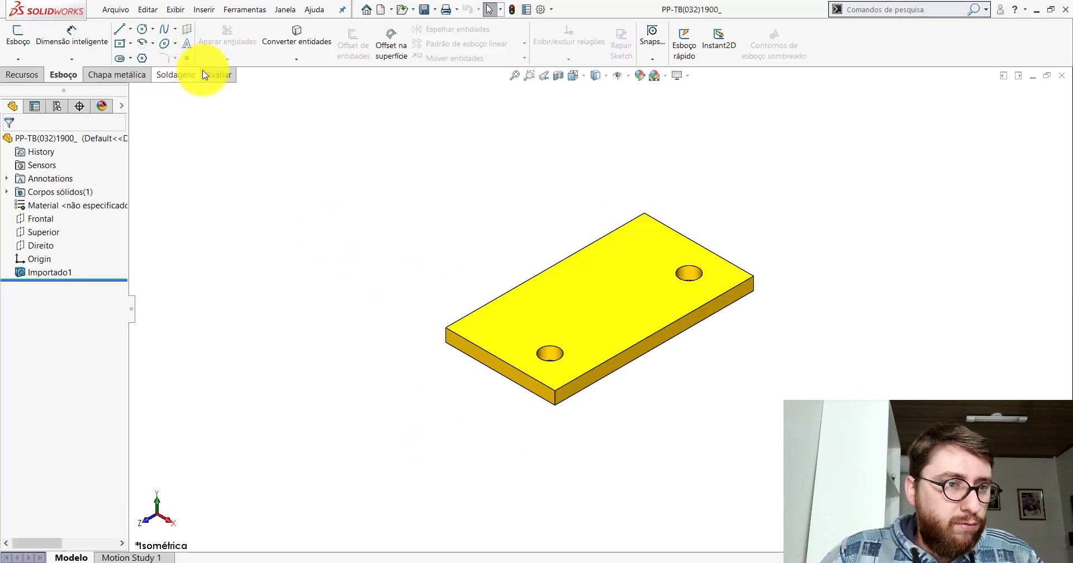
# - On the reference plate, measure the left Ø19 hole and its spacing to the right hole
pyautogui.click(217, 74)
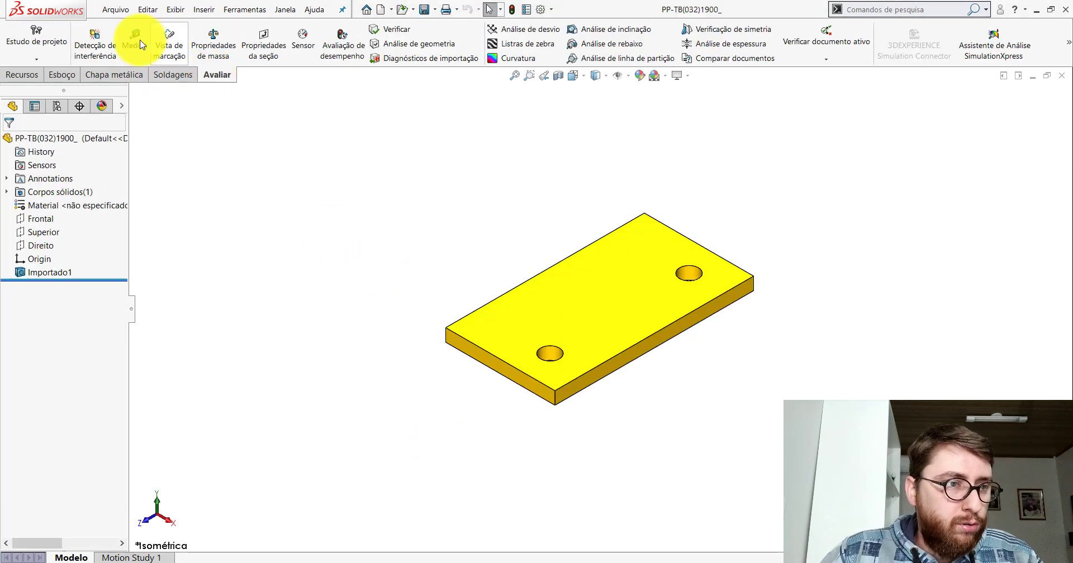
pyautogui.click(134, 43)
pyautogui.scroll(-3, 690, 335)
pyautogui.click(479, 364)
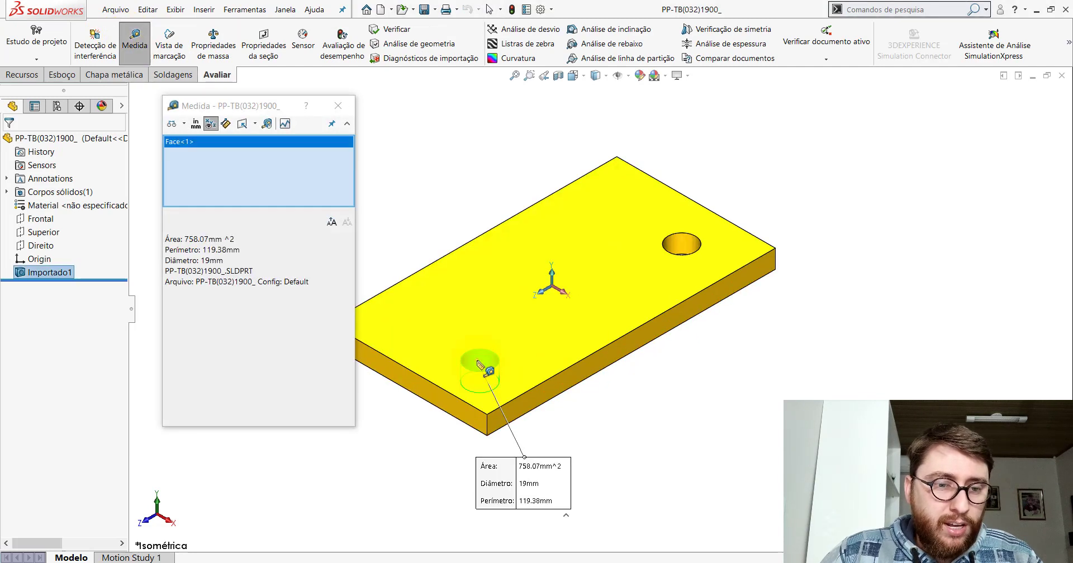
pyautogui.rightClick(562, 392)
pyautogui.click(479, 362)
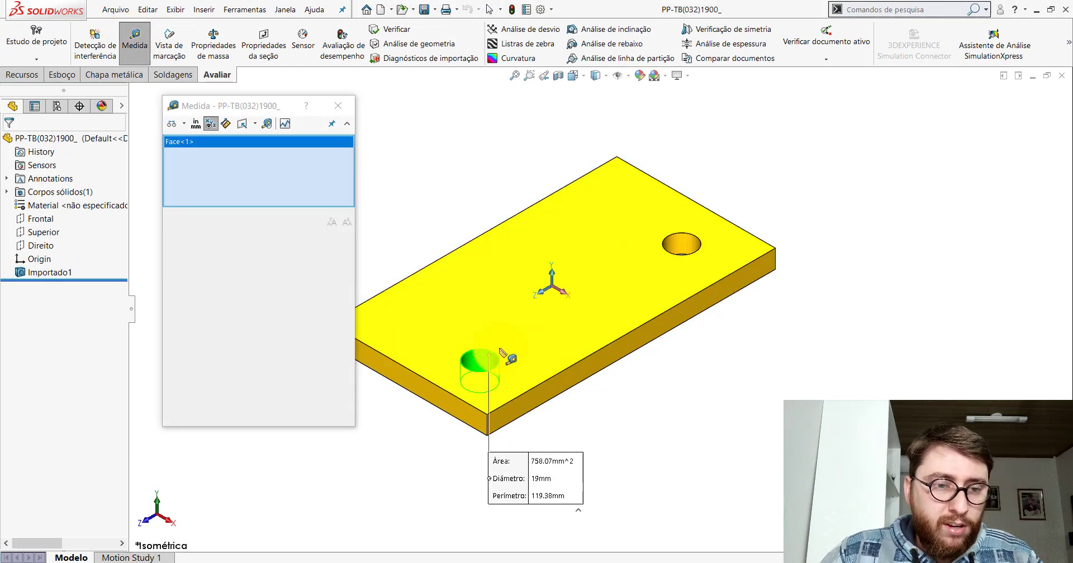
pyautogui.click(680, 246)
pyautogui.click(735, 363)
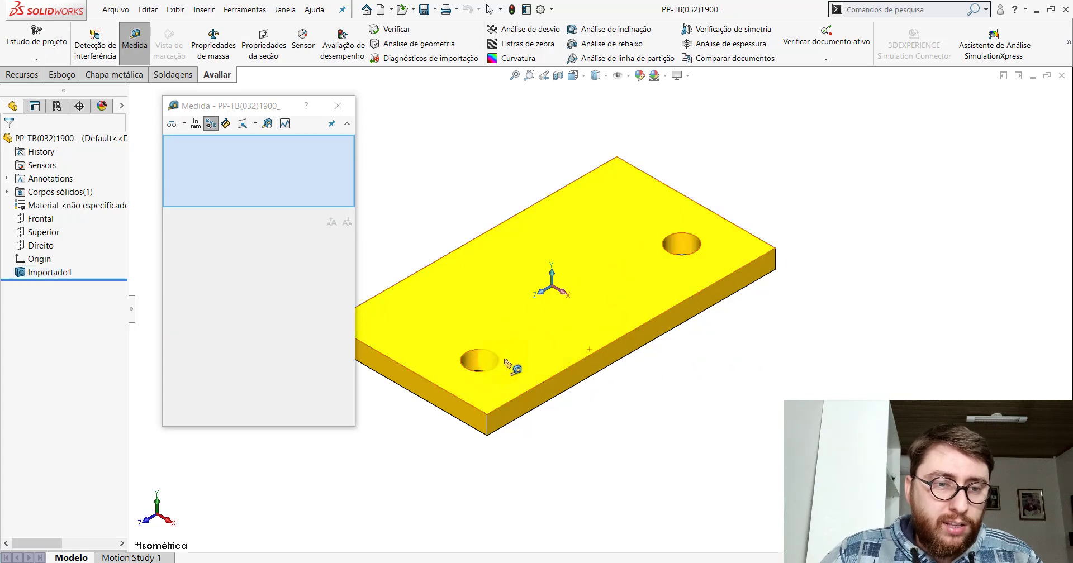
# - Measure the left hole's 35 mm distance to the side face and the 140 mm centre spacing
pyautogui.click(482, 365)
pyautogui.click(555, 390)
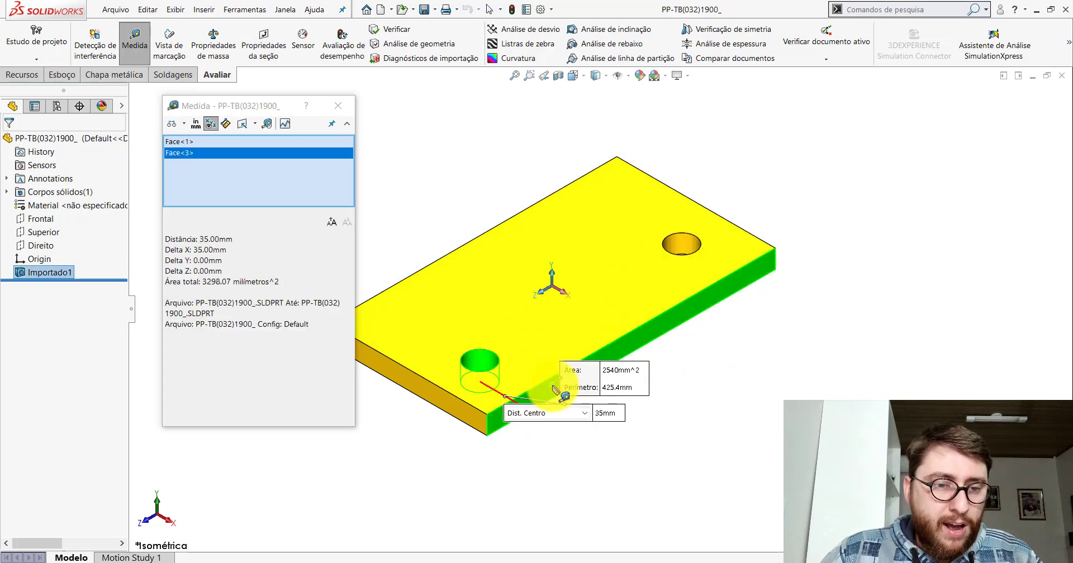
pyautogui.click(553, 387)
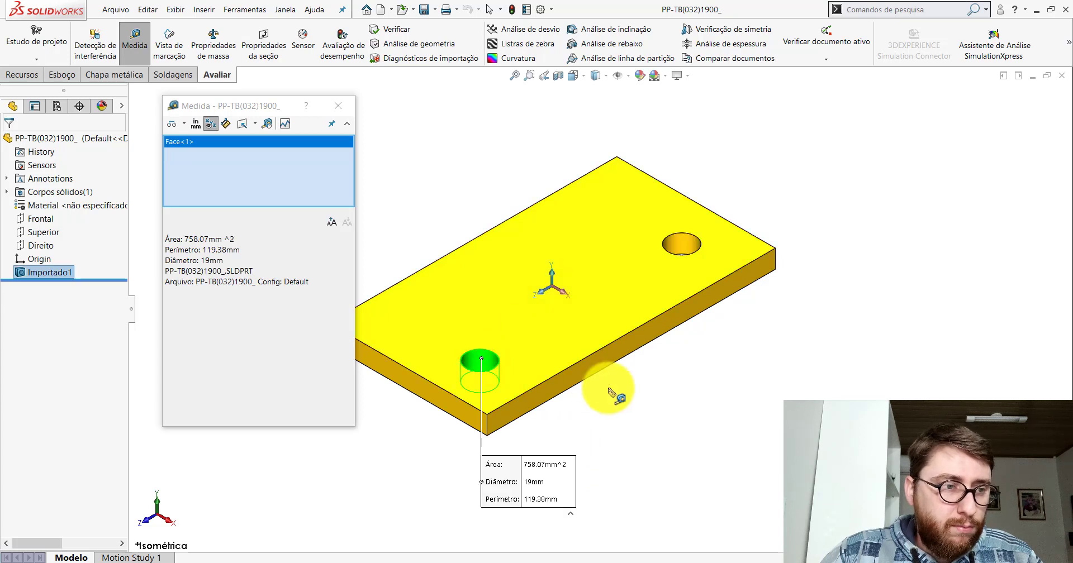
pyautogui.click(557, 390)
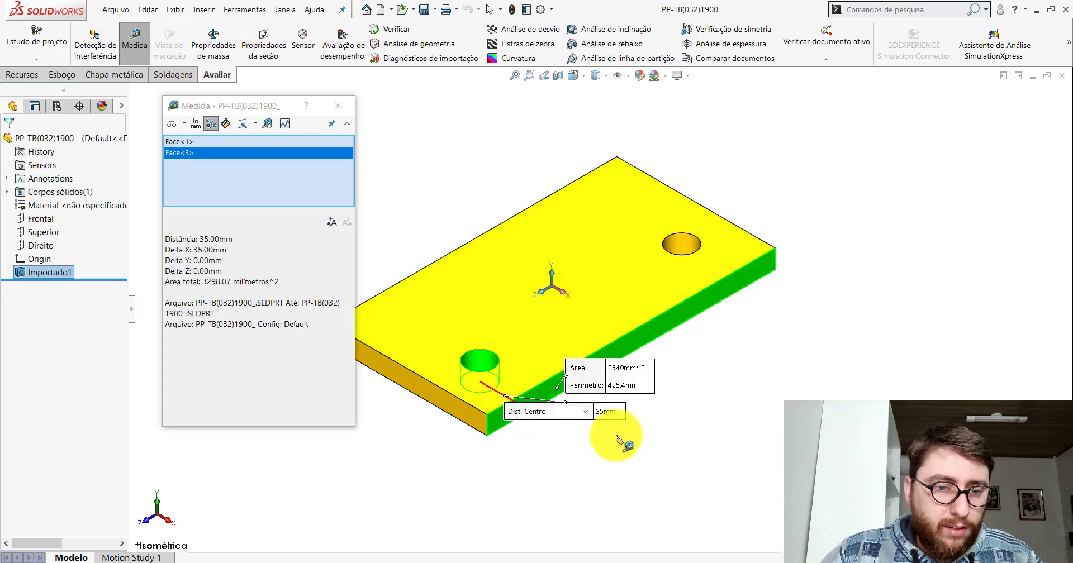
pyautogui.click(430, 143)
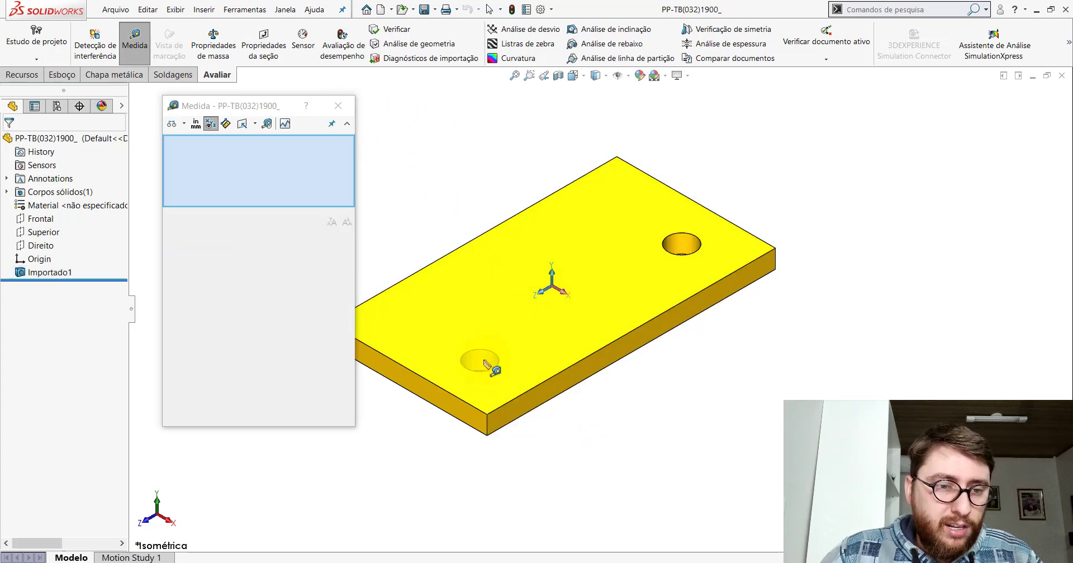
pyautogui.click(484, 362)
pyautogui.click(680, 249)
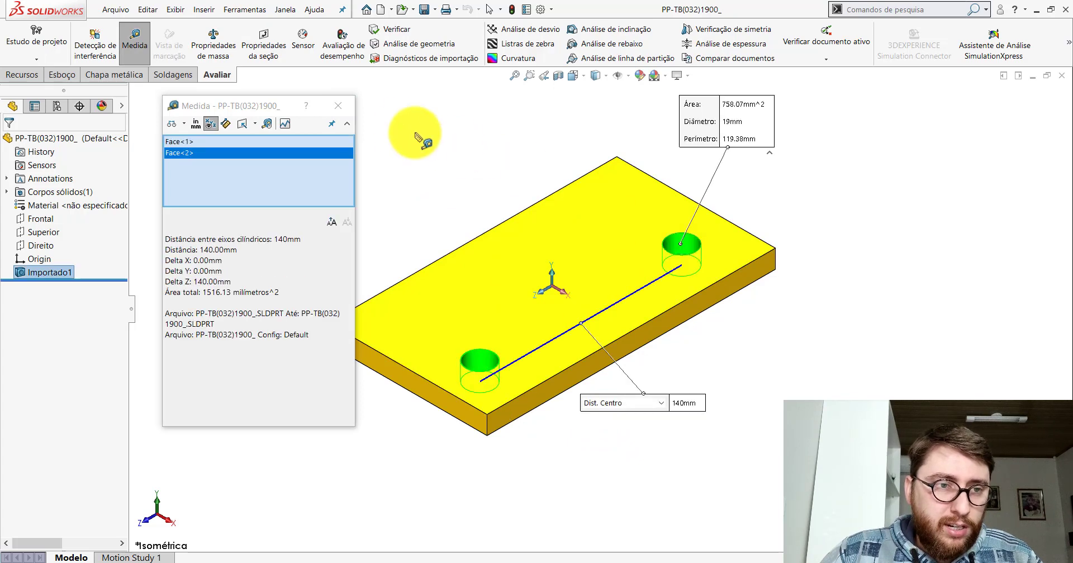
pyautogui.click(338, 106)
# - In the Peça1 sketch, dimension the hole centreline 35 mm from the rectangle's right edge
pyautogui.click(531, 519)
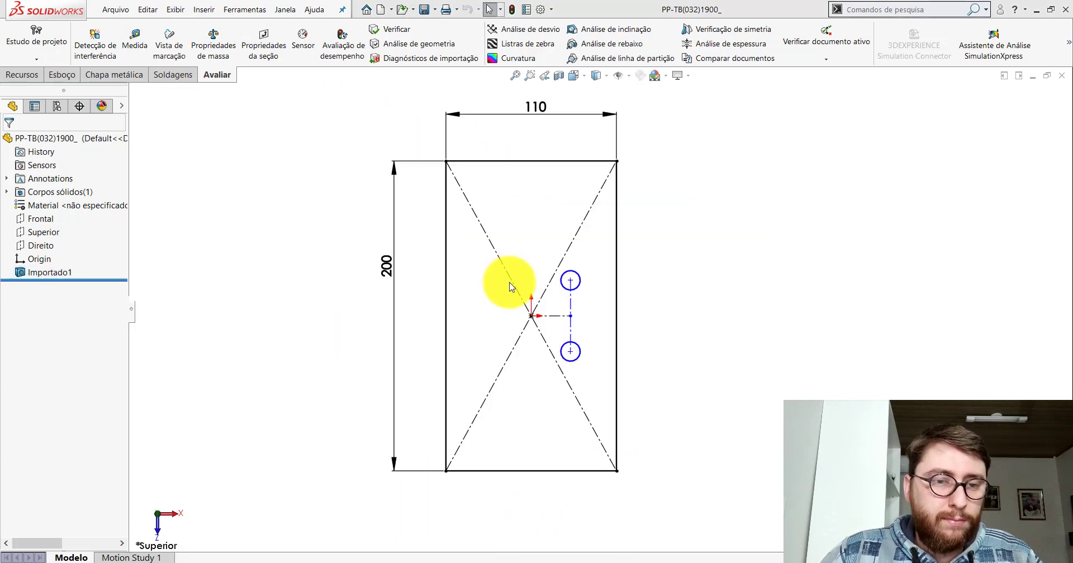
pyautogui.click(70, 74)
pyautogui.click(62, 44)
pyautogui.scroll(-2, 646, 385)
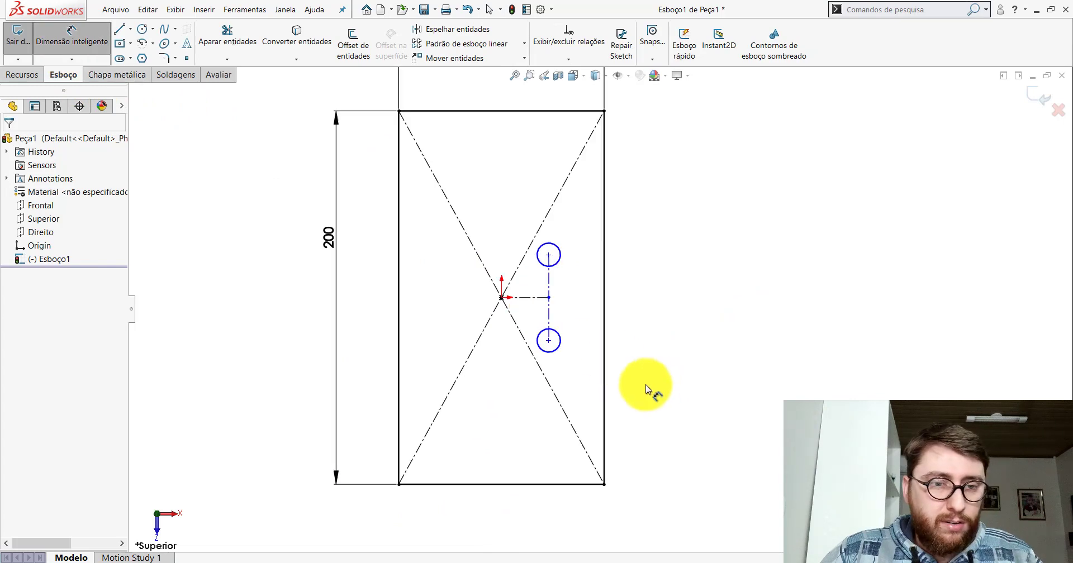
pyautogui.scroll(-2, 646, 384)
pyautogui.click(501, 284)
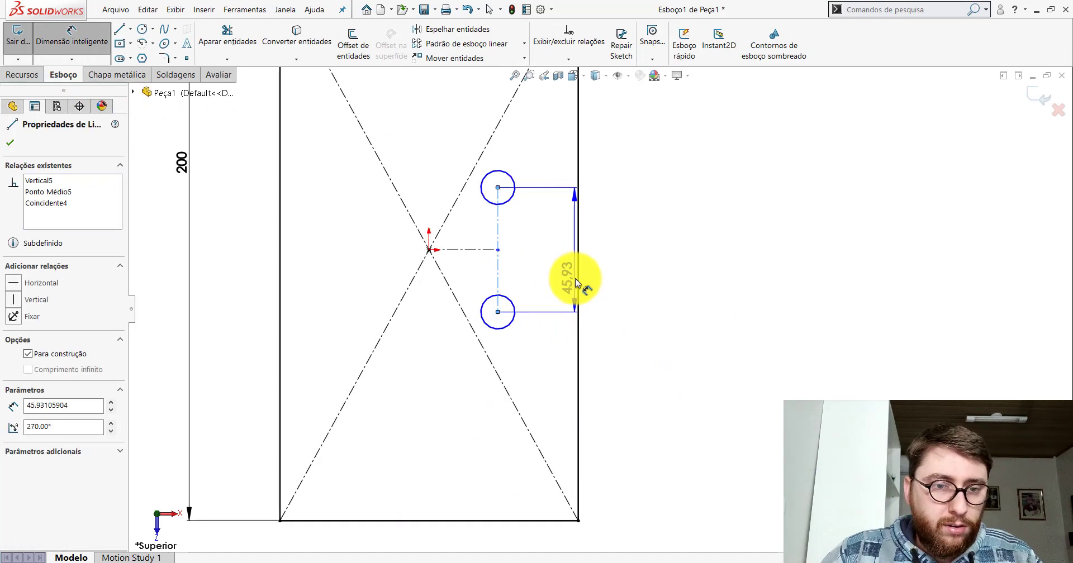
pyautogui.click(578, 282)
pyautogui.click(675, 406)
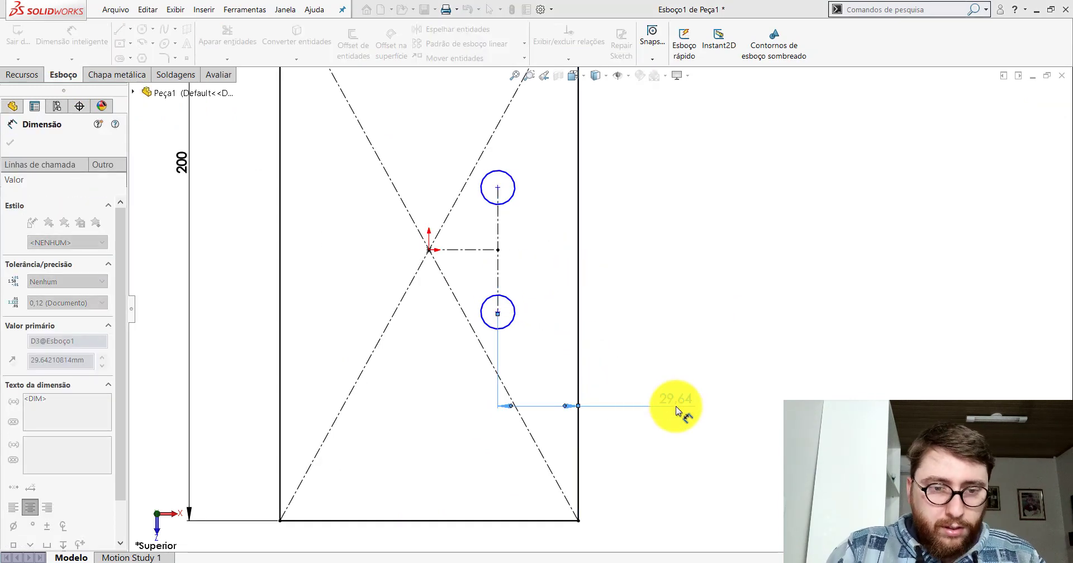
pyautogui.write('35')
pyautogui.press('Return')
# - Set the upper hole's diameter to 19
pyautogui.scroll(2, 576, 260)
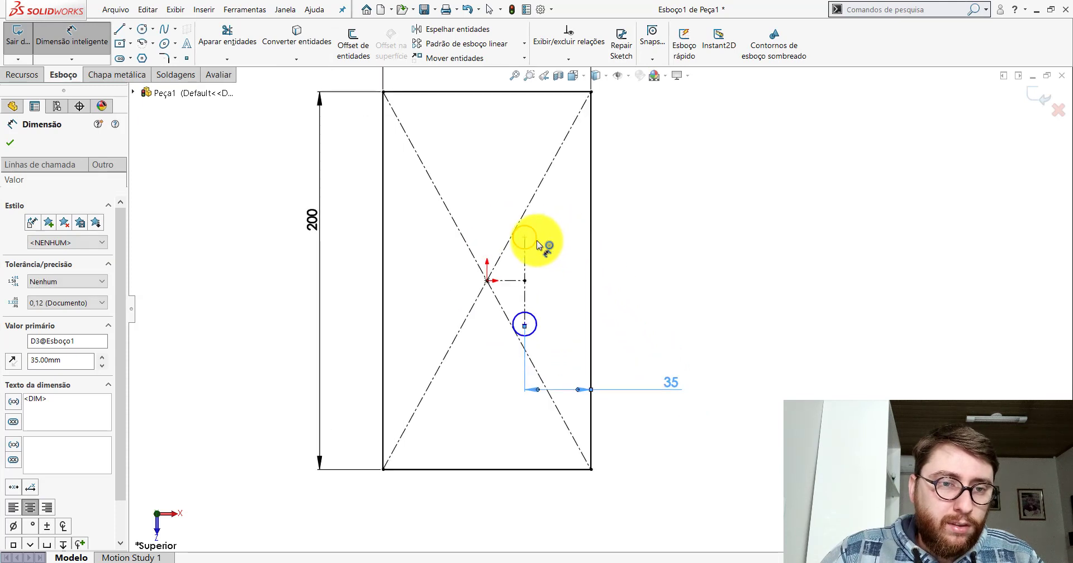
pyautogui.click(536, 240)
pyautogui.click(661, 163)
pyautogui.write('19')
pyautogui.press('Return')
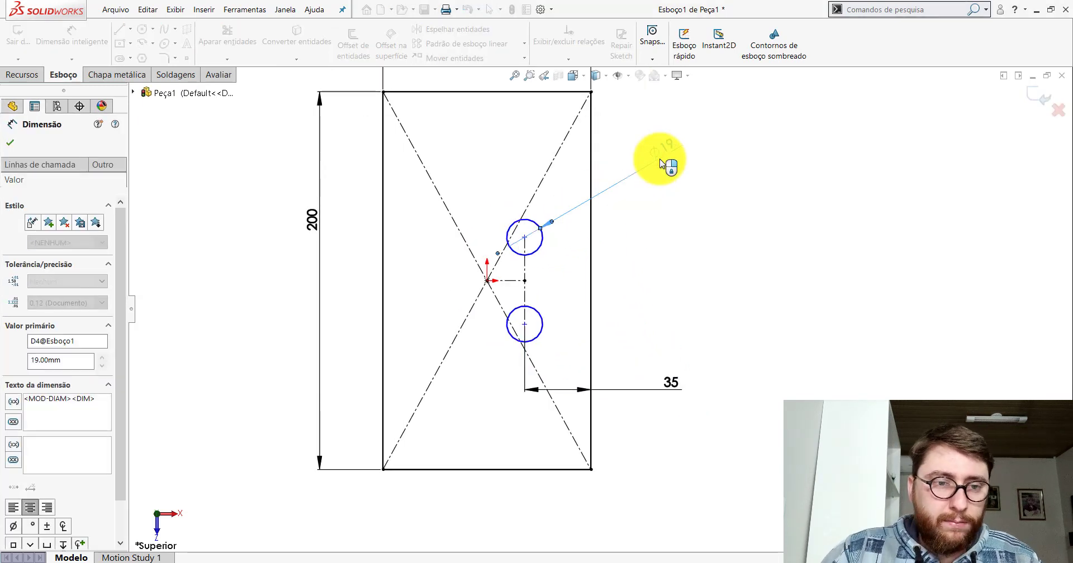
# - Dimension the hole centres 140 apart, reposition the 35 dimension, and return to the plate
pyautogui.click(542, 250)
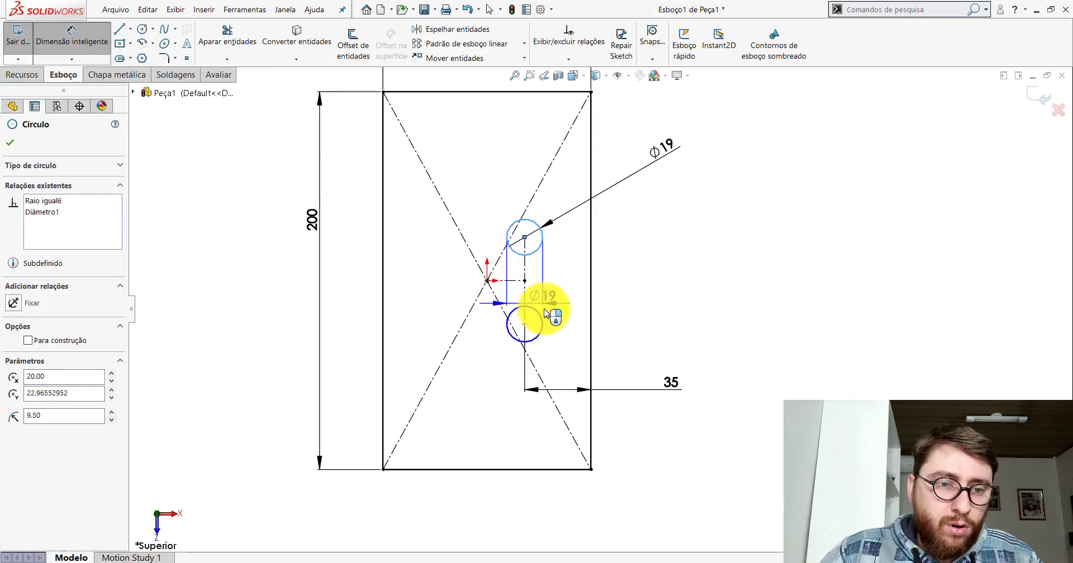
pyautogui.click(542, 321)
pyautogui.click(689, 273)
pyautogui.write('140')
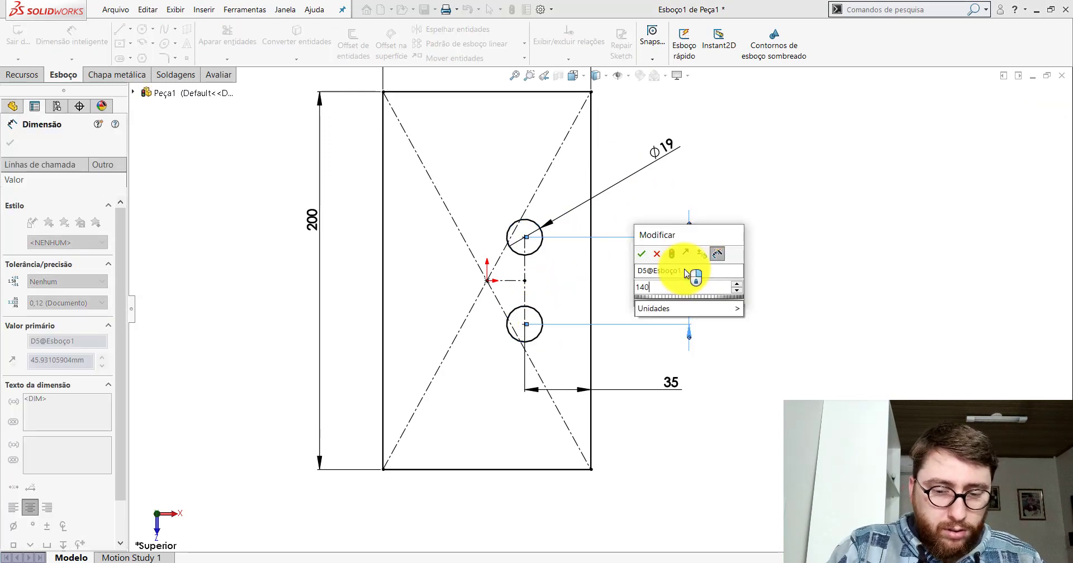
pyautogui.press('Return')
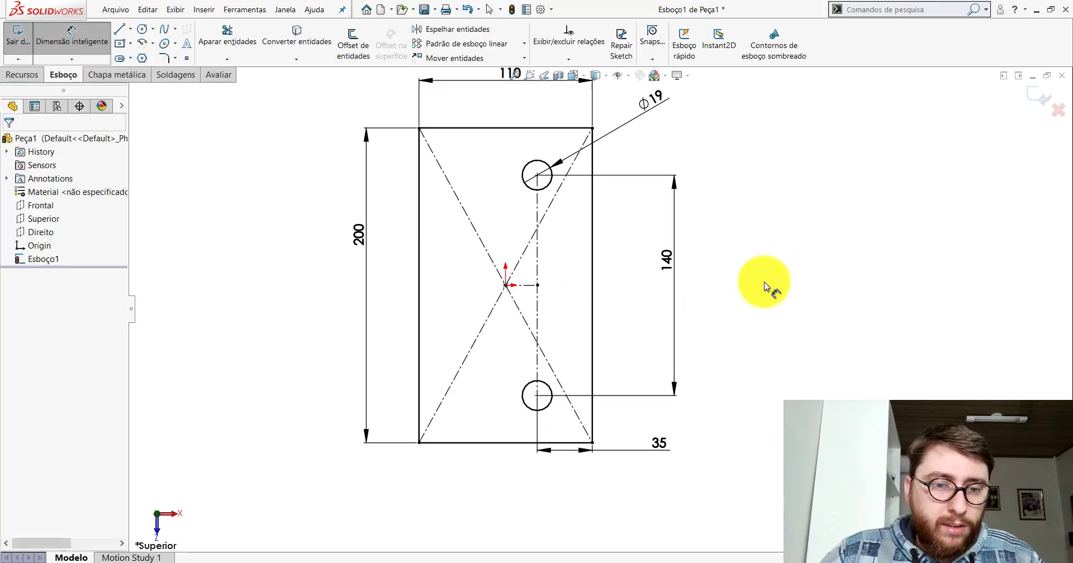
pyautogui.scroll(-2, 631, 388)
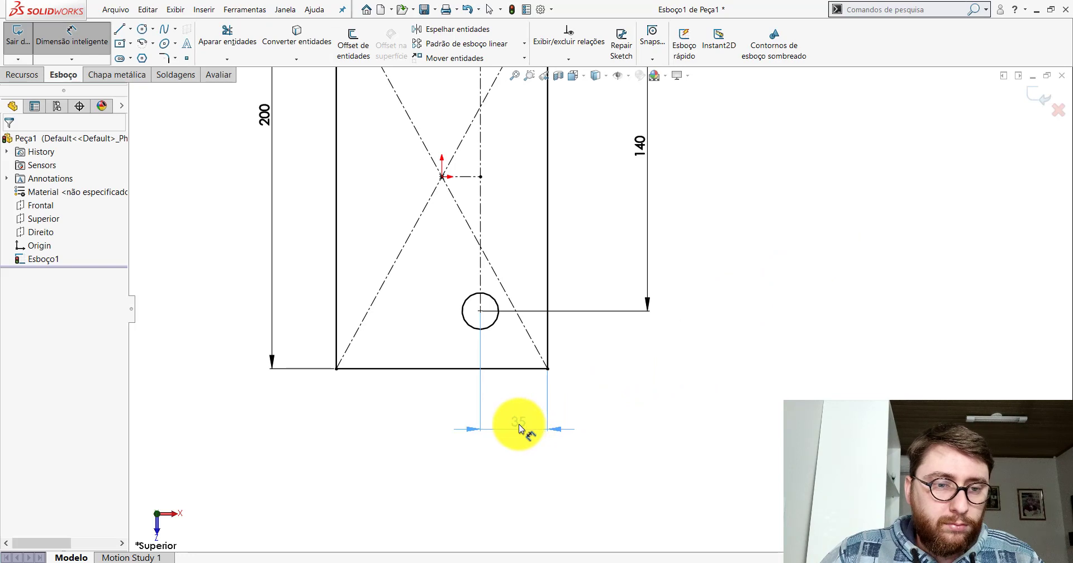
pyautogui.click(519, 424)
pyautogui.press('f')
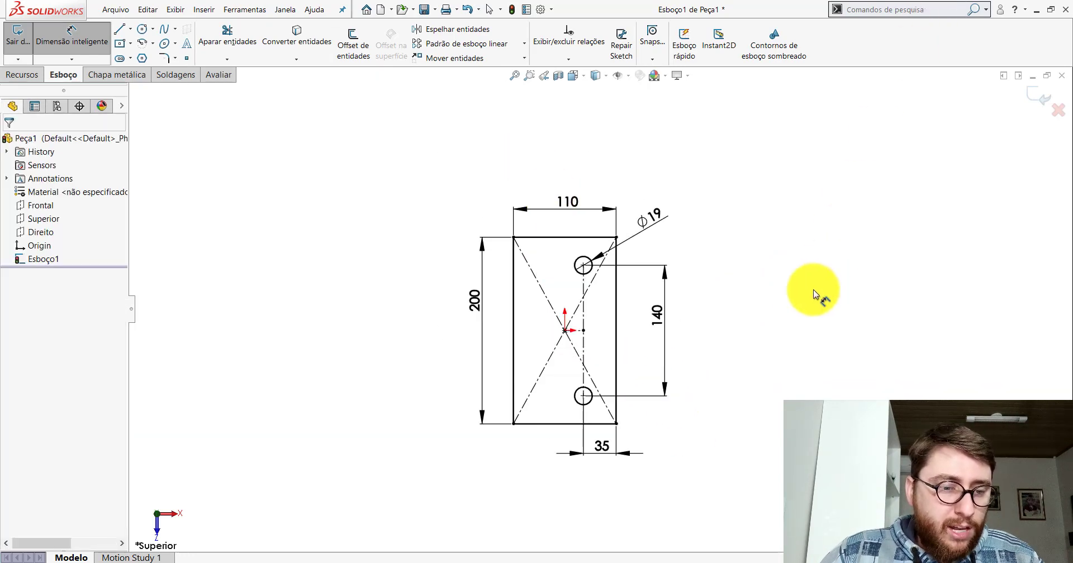
pyautogui.click(401, 511)
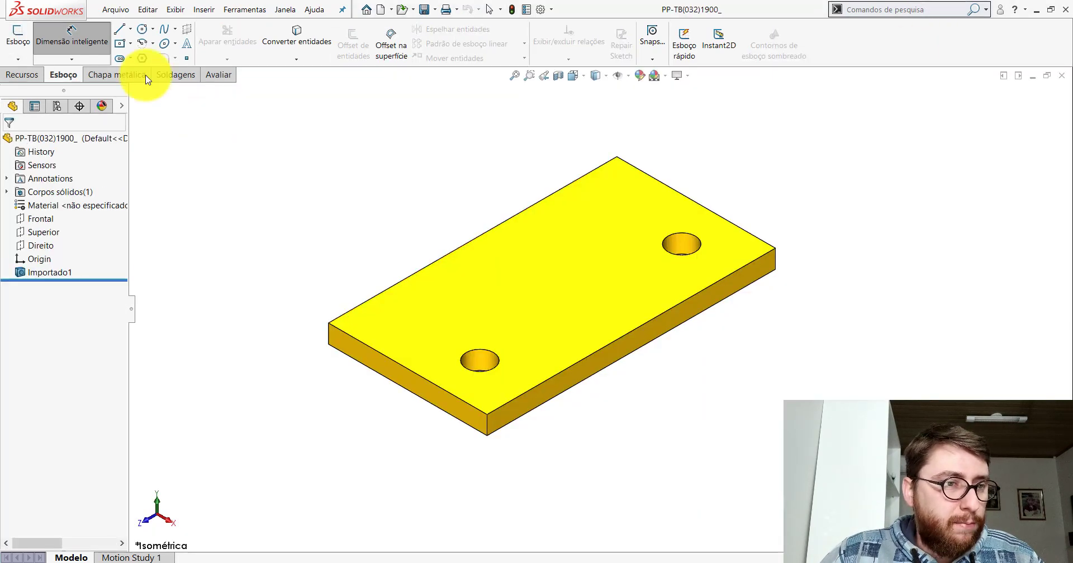
# - Measure the imported plate's thickness edge
pyautogui.click(218, 74)
pyautogui.click(134, 39)
pyautogui.scroll(-5, 475, 413)
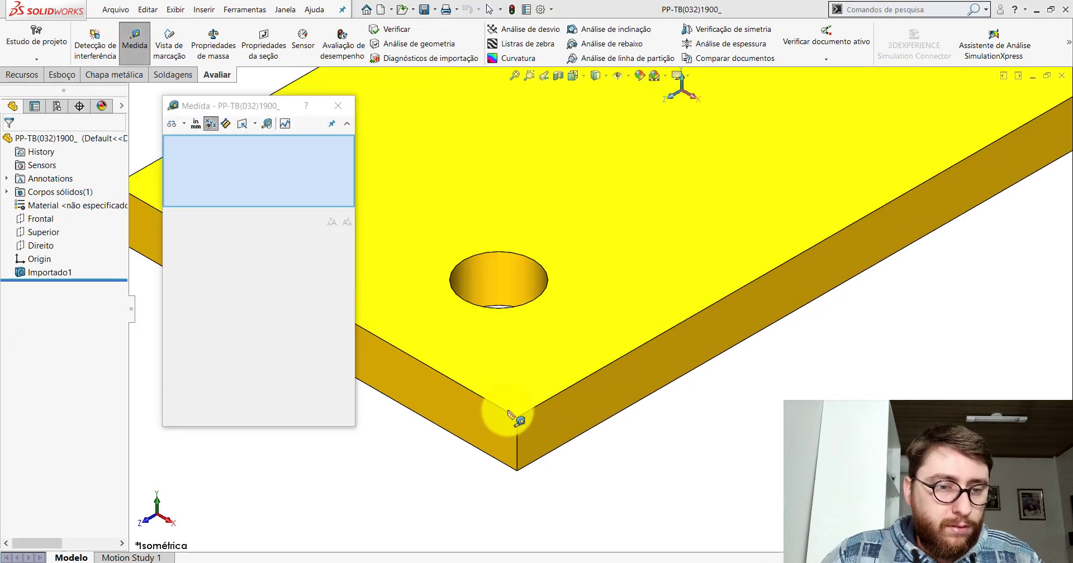
pyautogui.click(517, 425)
pyautogui.scroll(2, 568, 391)
pyautogui.scroll(2, 637, 336)
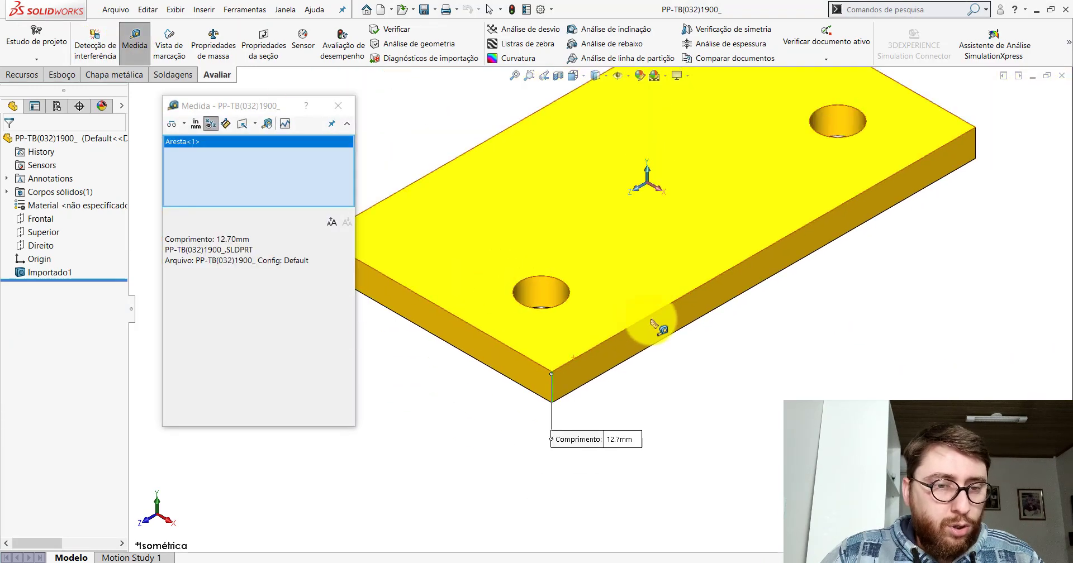
pyautogui.scroll(3, 670, 279)
pyautogui.click(337, 105)
pyautogui.moveTo(394, 553)
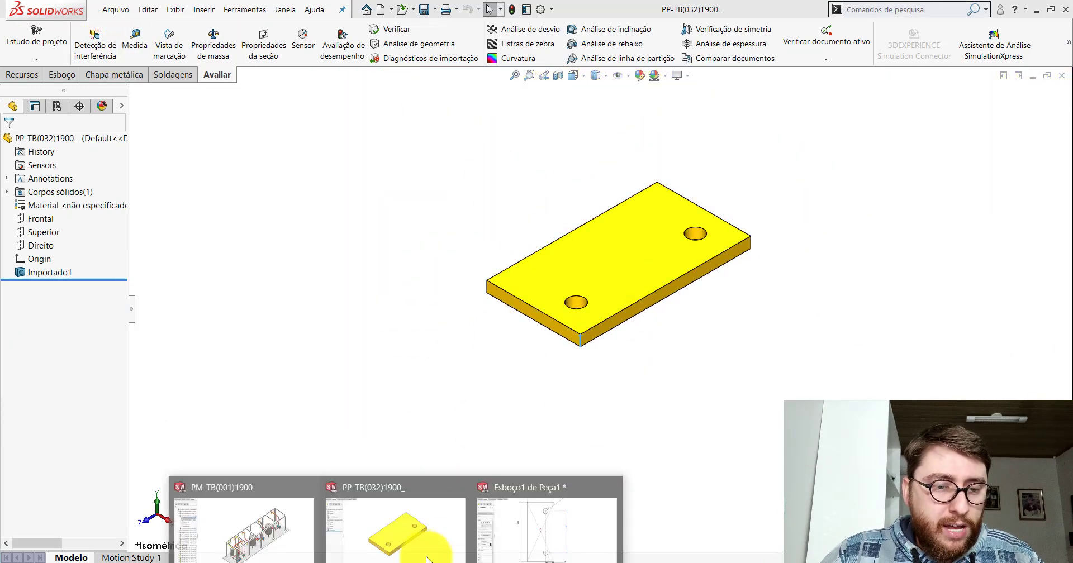
pyautogui.click(548, 508)
# - Turn the Peça1 sketch into a 12.70 mm sheet-metal base flange in AISI 1020
pyautogui.click(77, 76)
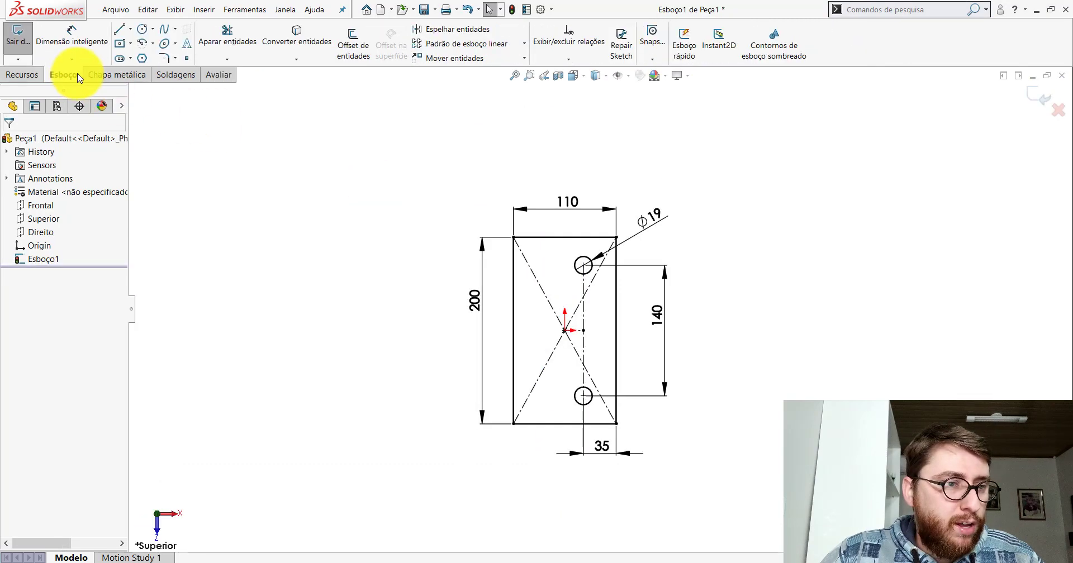
pyautogui.click(116, 77)
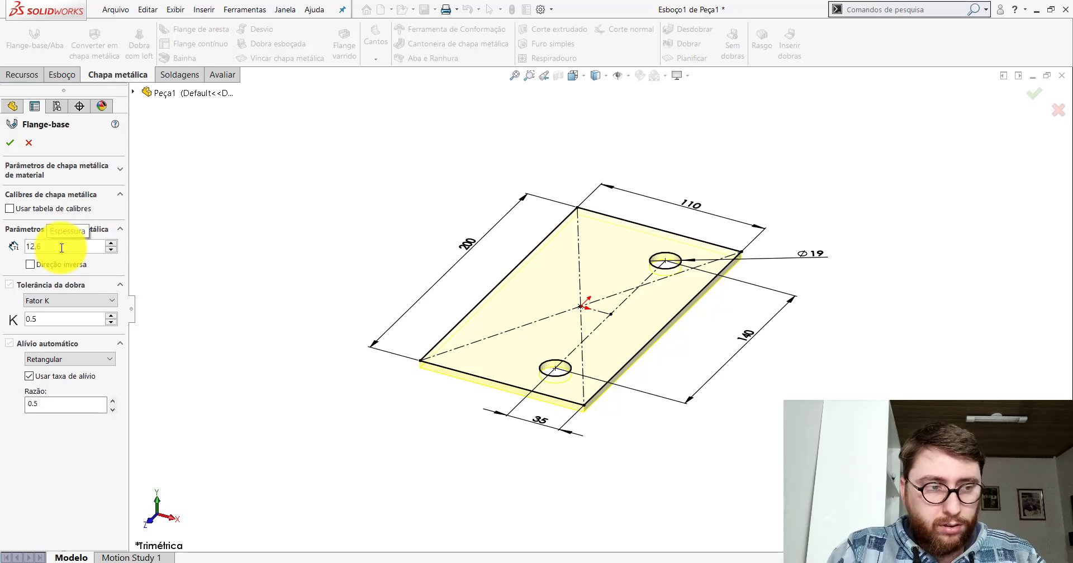
pyautogui.press('Return')
pyautogui.click(10, 142)
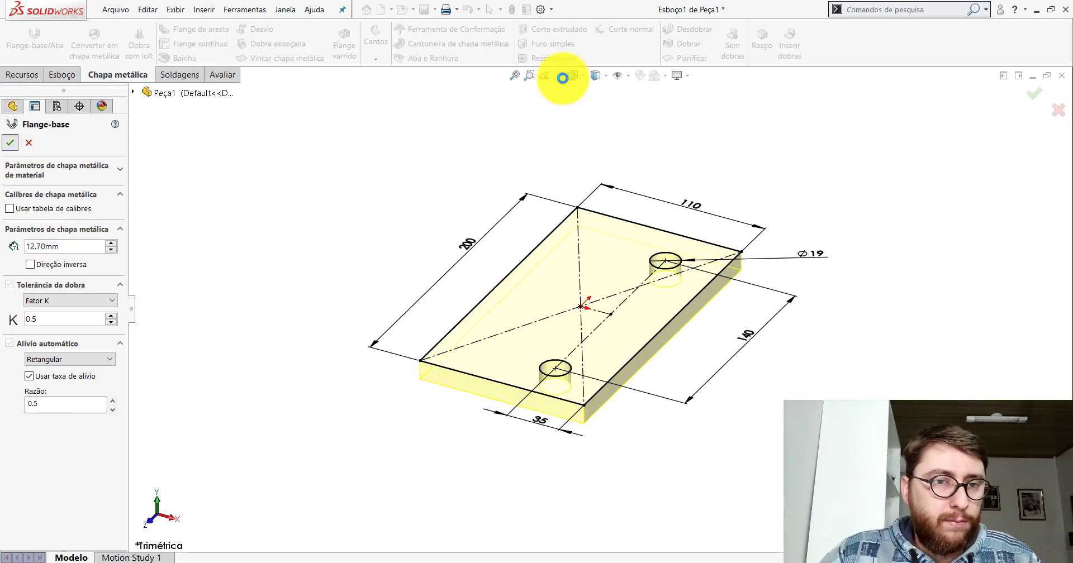
pyautogui.click(585, 77)
pyautogui.click(626, 108)
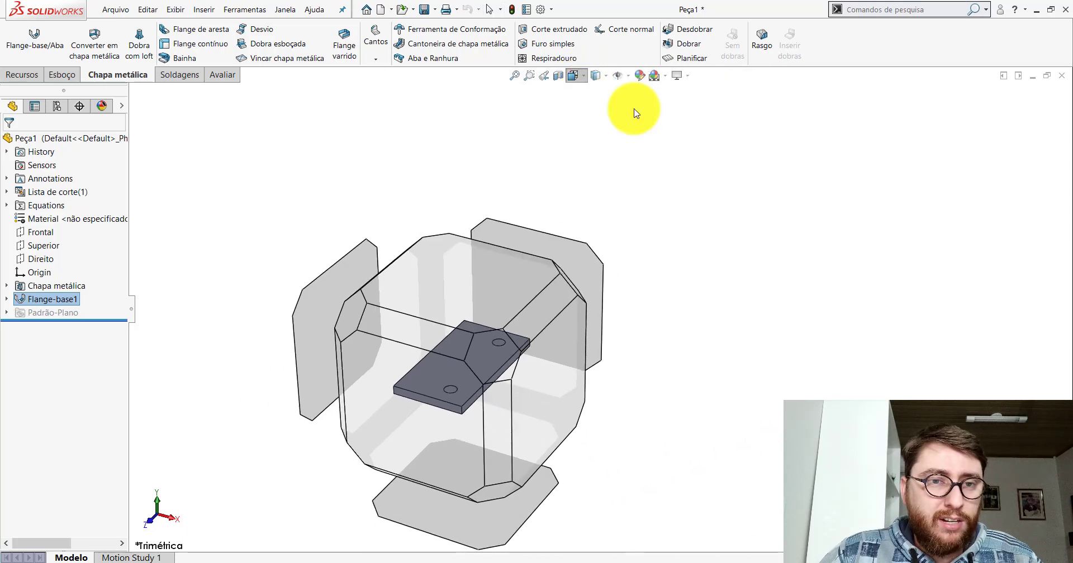
pyautogui.rightClick(66, 218)
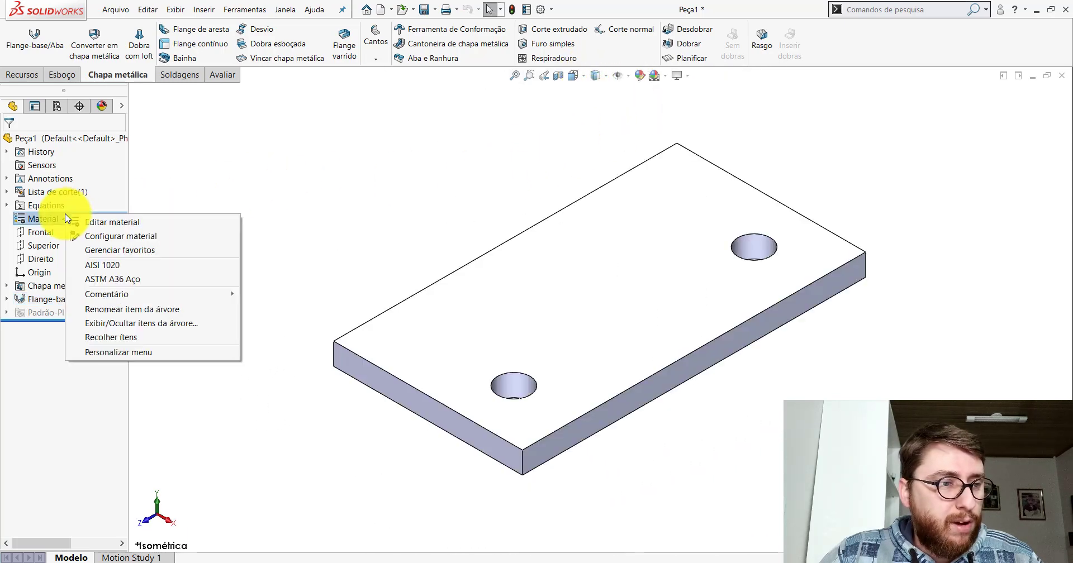
pyautogui.click(112, 265)
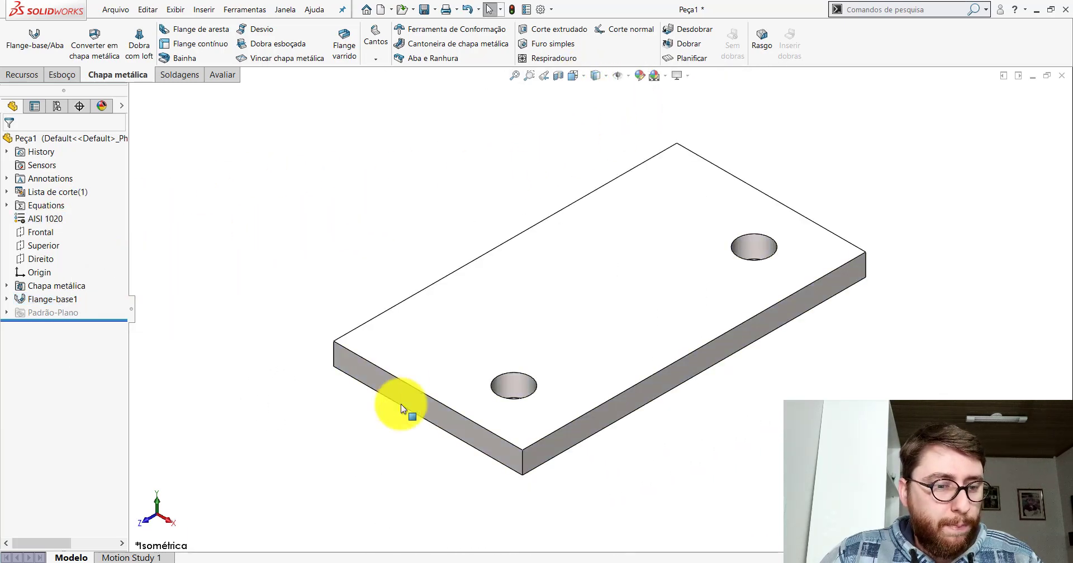
# - Check the imported PP-TB(032)1900_ part's yellow appearance colour
pyautogui.click(398, 528)
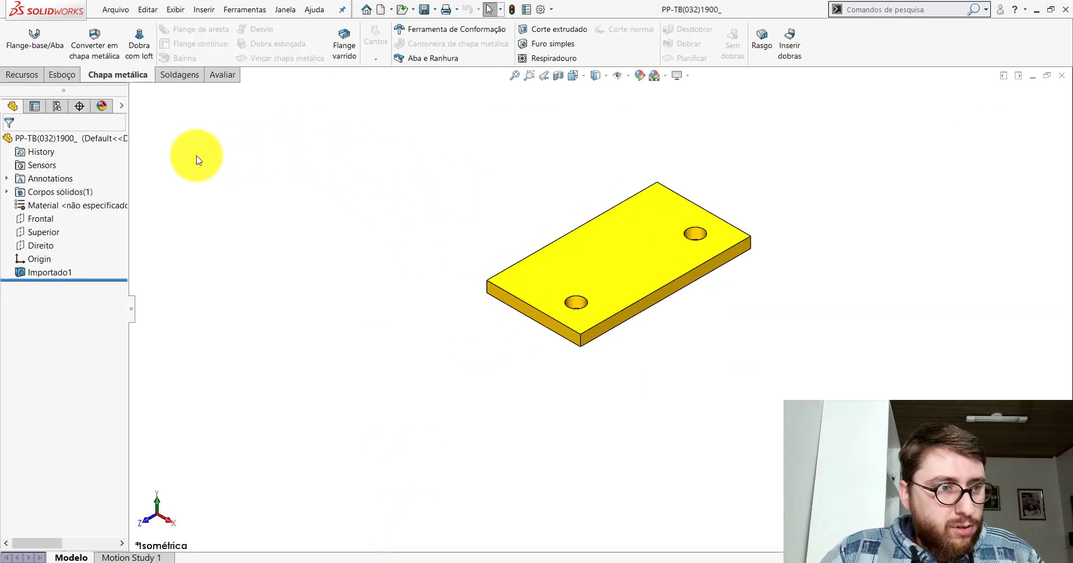
pyautogui.rightClick(110, 147)
pyautogui.click(150, 130)
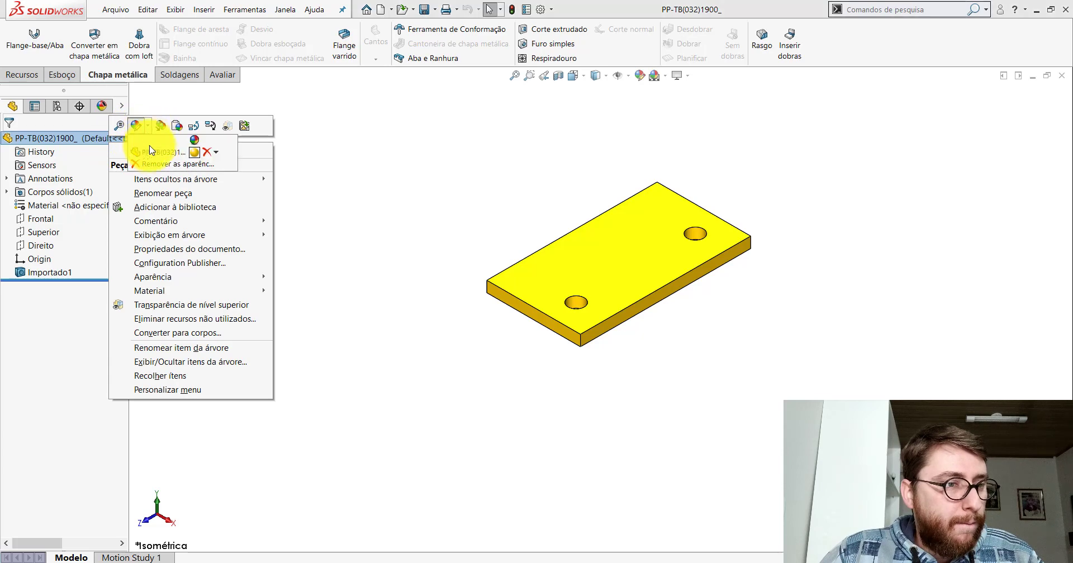
pyautogui.click(157, 203)
pyautogui.moveTo(119, 232); pyautogui.dragTo(130, 367)
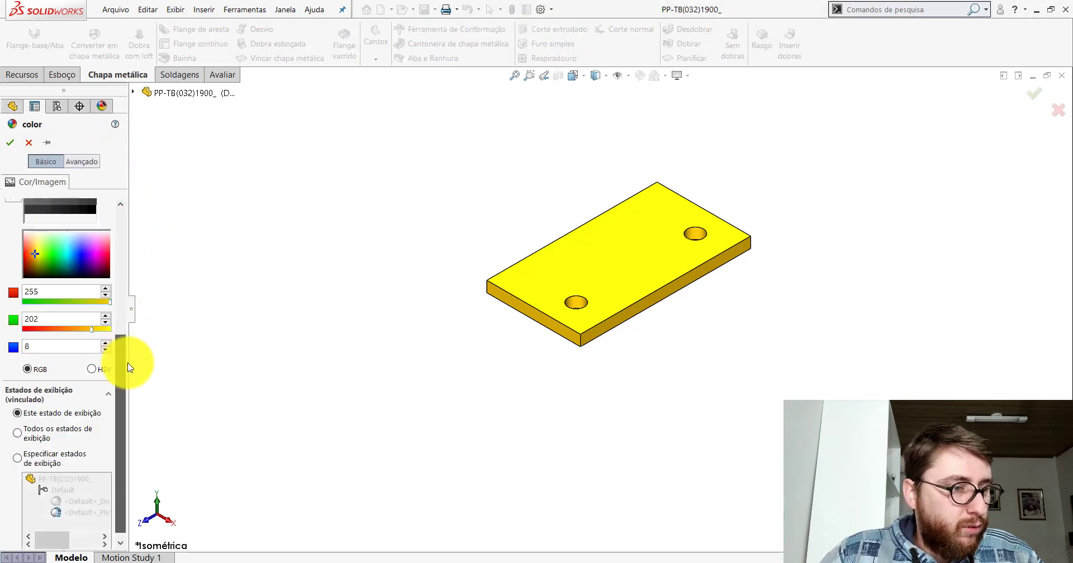
pyautogui.click(10, 142)
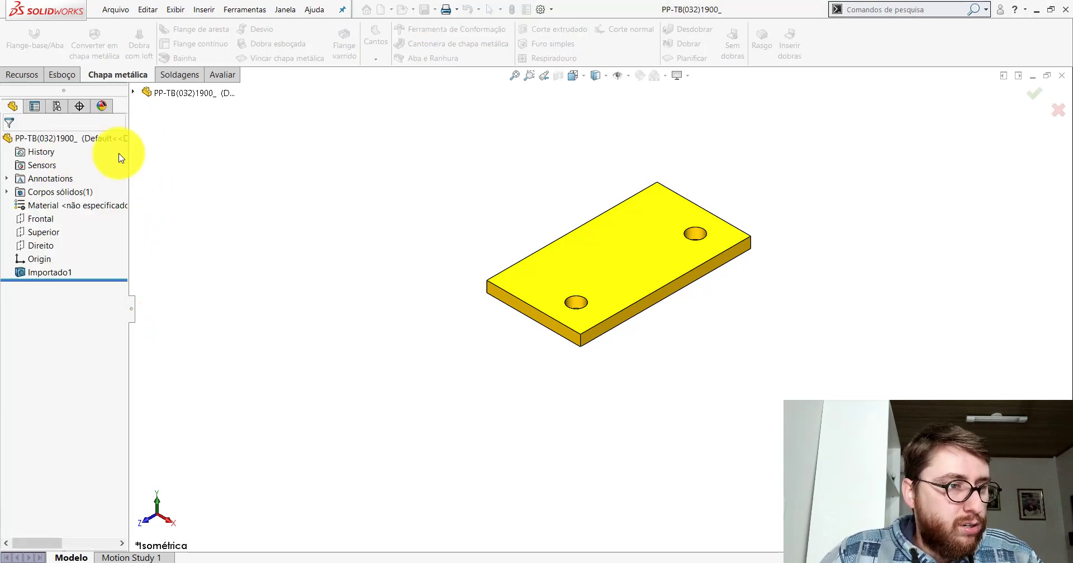
# - Colour Peça1 yellow with RGB 255, 202, 8
pyautogui.click(553, 519)
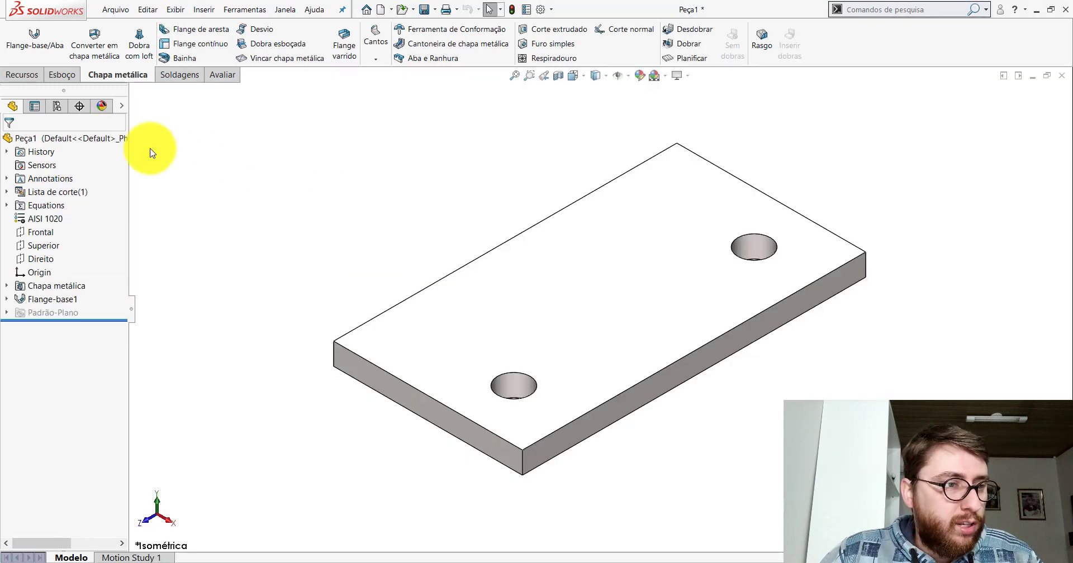
pyautogui.rightClick(49, 140)
pyautogui.click(84, 126)
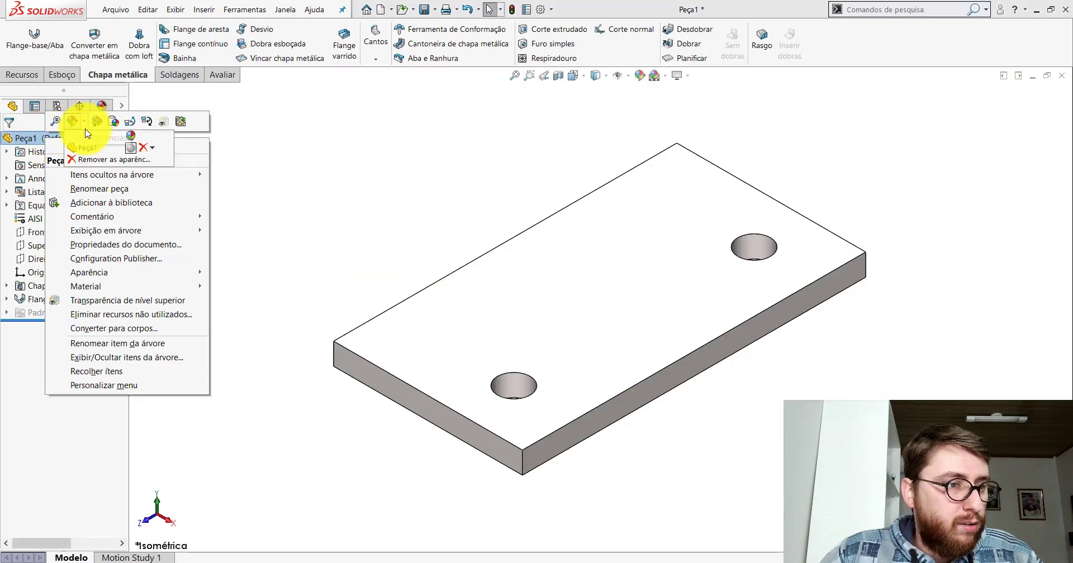
pyautogui.click(89, 150)
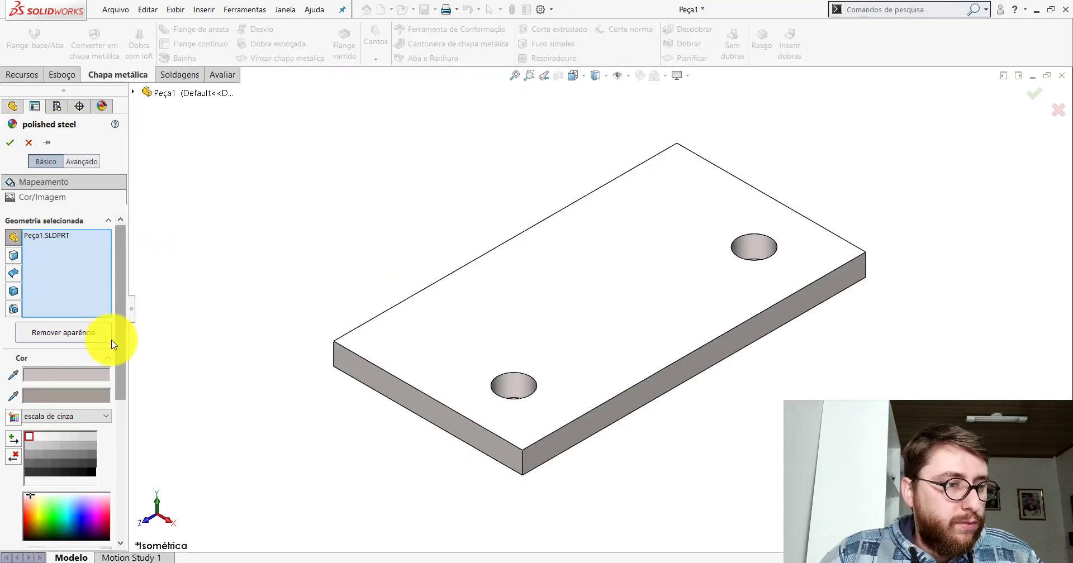
pyautogui.scroll(-5, 100, 338)
pyautogui.write('255')
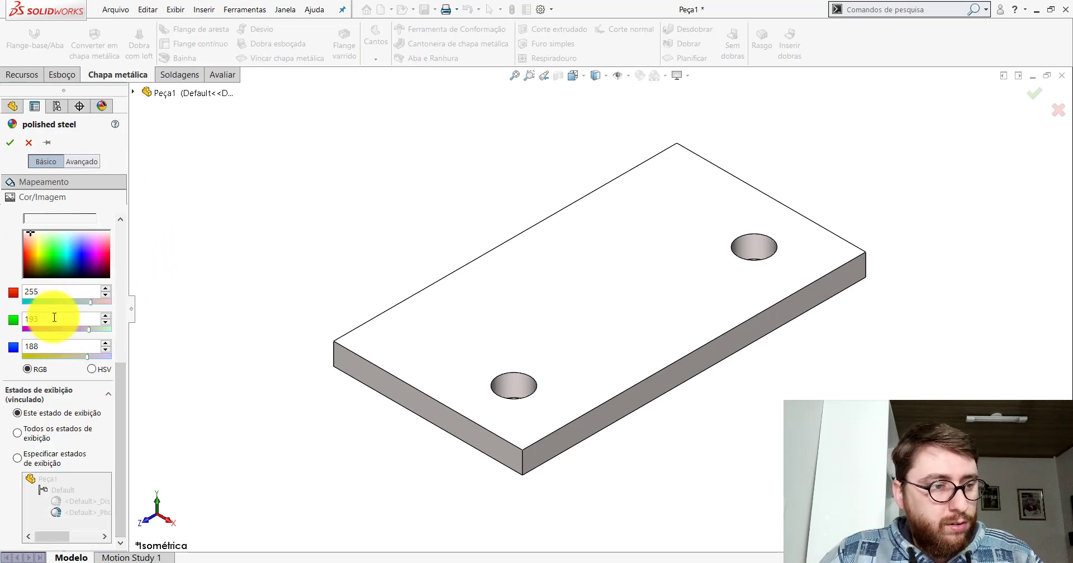
pyautogui.doubleClick(54, 317)
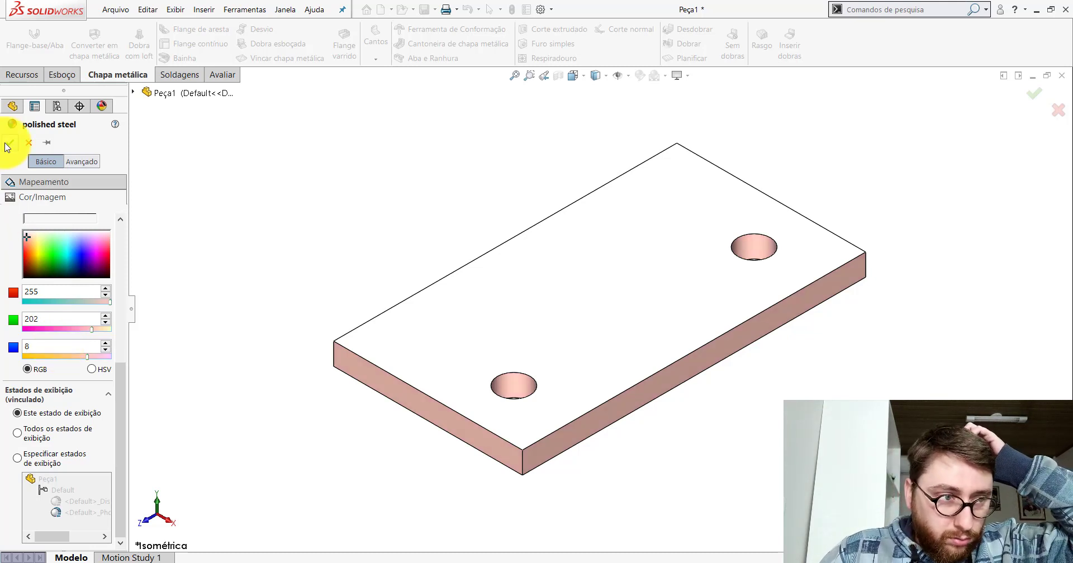
pyautogui.click(9, 143)
# - Make the Frontal plane visible in the model
pyautogui.click(35, 232)
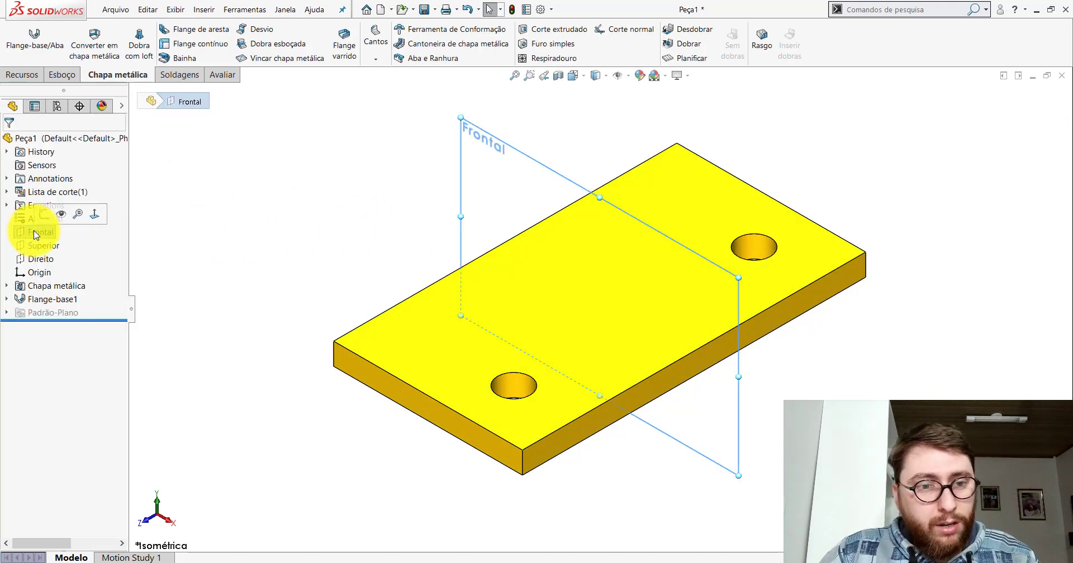
pyautogui.click(61, 215)
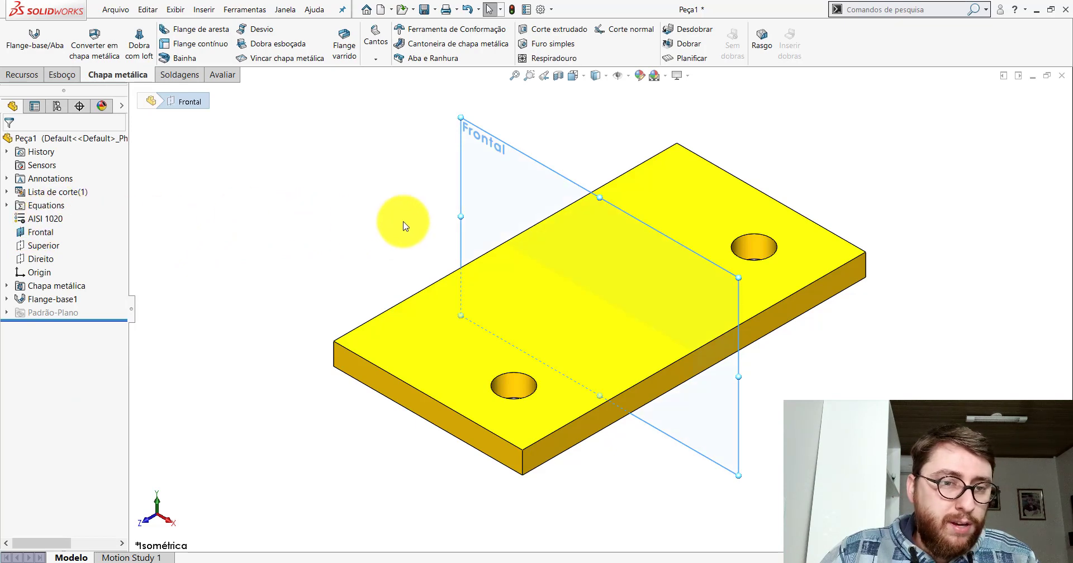
pyautogui.scroll(3, 640, 276)
pyautogui.scroll(-2, 648, 276)
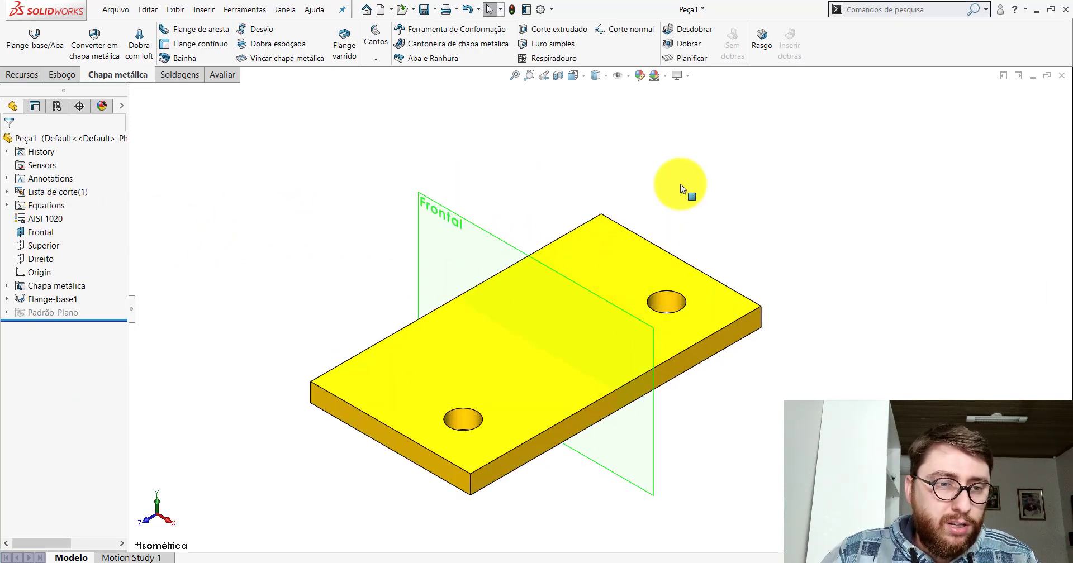
# - Save the plate as PP-TB(032)1900 in the Desktop PM-TB(001)1900 folder and close it
pyautogui.click(425, 10)
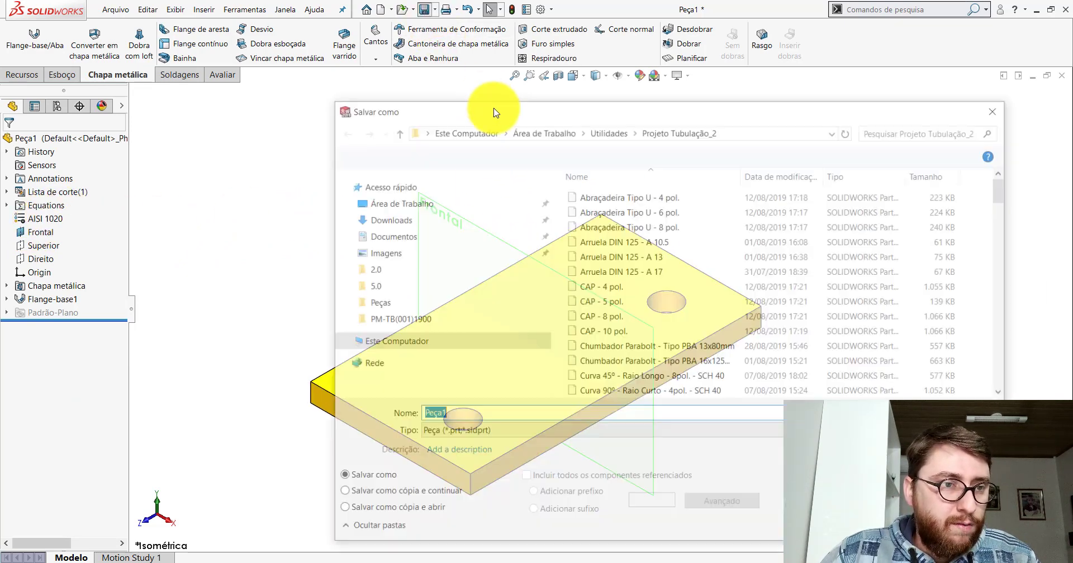
pyautogui.click(371, 203)
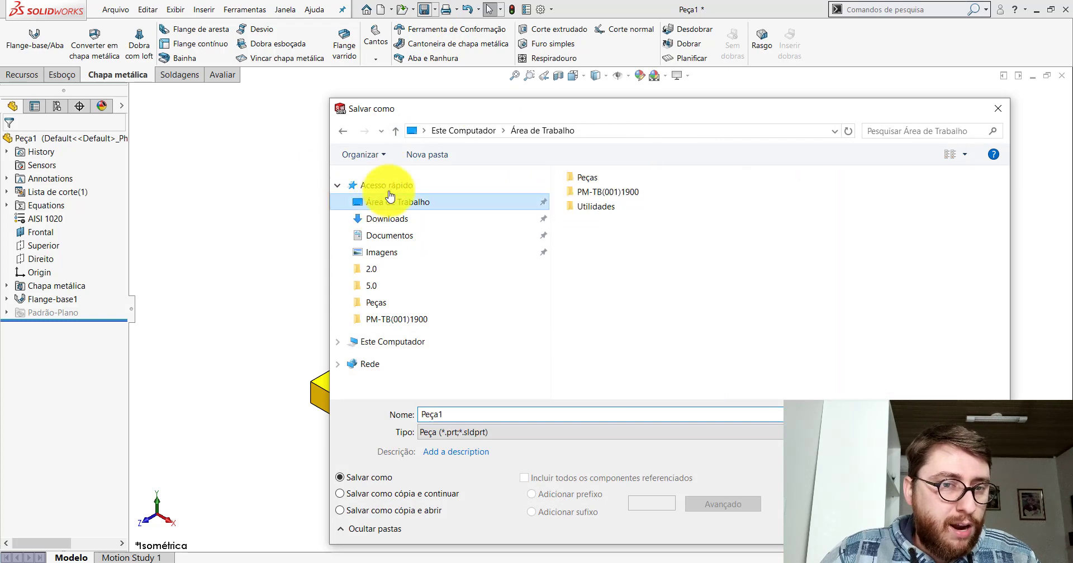
pyautogui.doubleClick(608, 192)
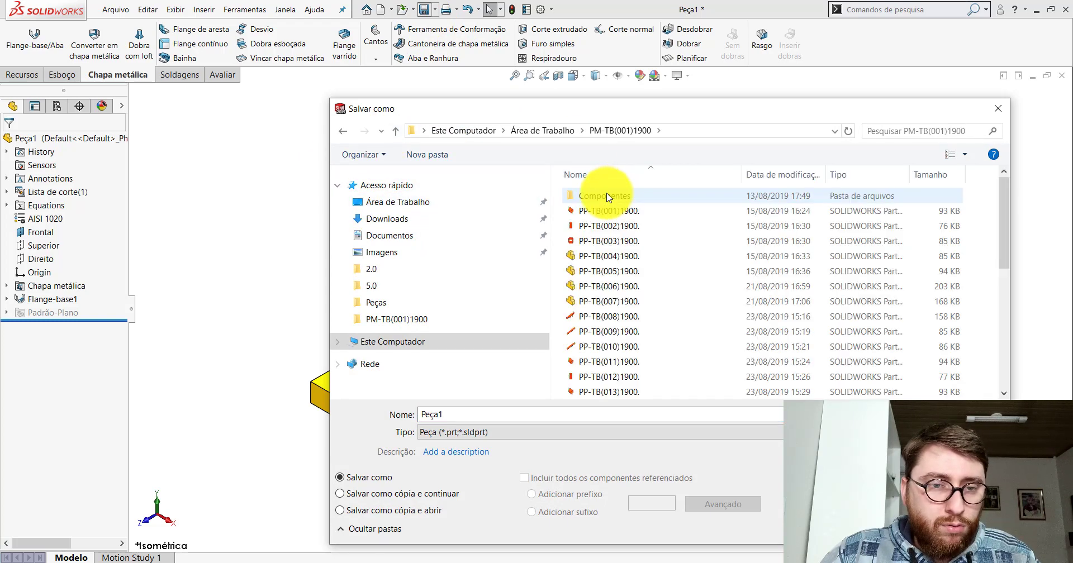
pyautogui.moveTo(677, 109); pyautogui.dragTo(526, 71)
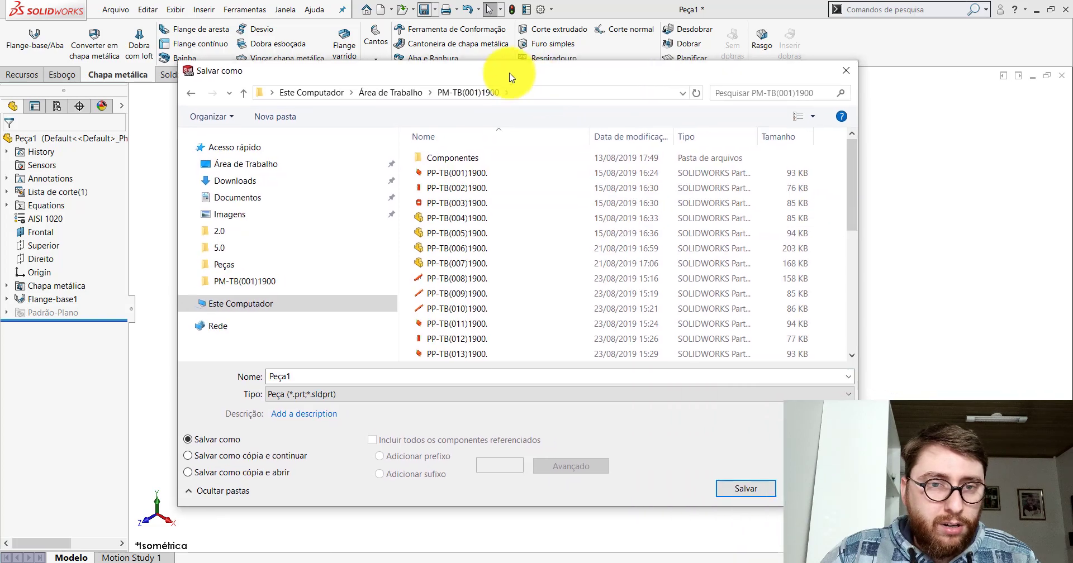
pyautogui.moveTo(852, 210); pyautogui.dragTo(854, 312)
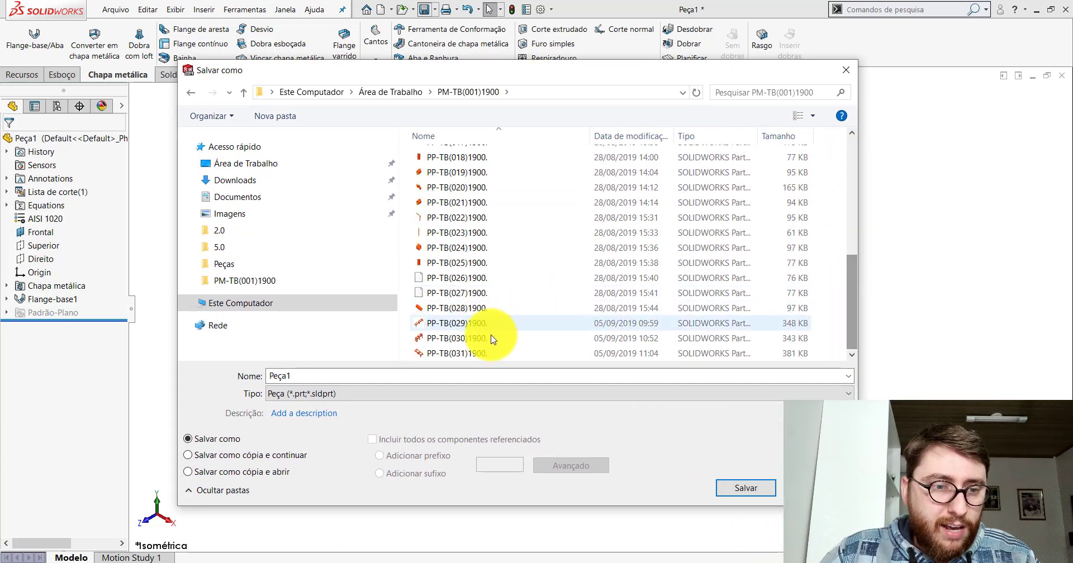
pyautogui.click(455, 353)
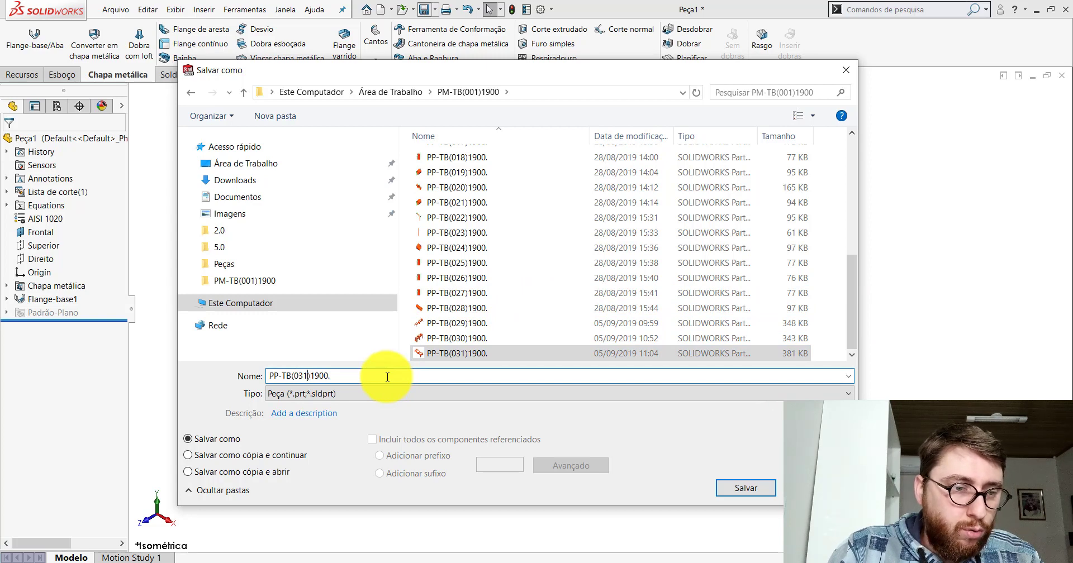
pyautogui.press('BackSpace')
pyautogui.write('2')
pyautogui.press('Return')
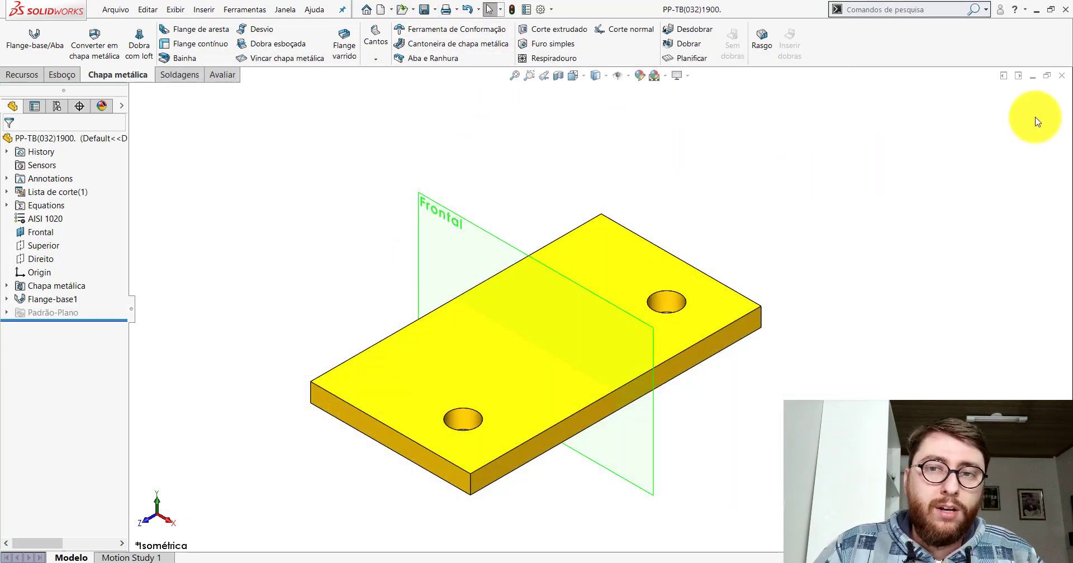
pyautogui.click(1061, 76)
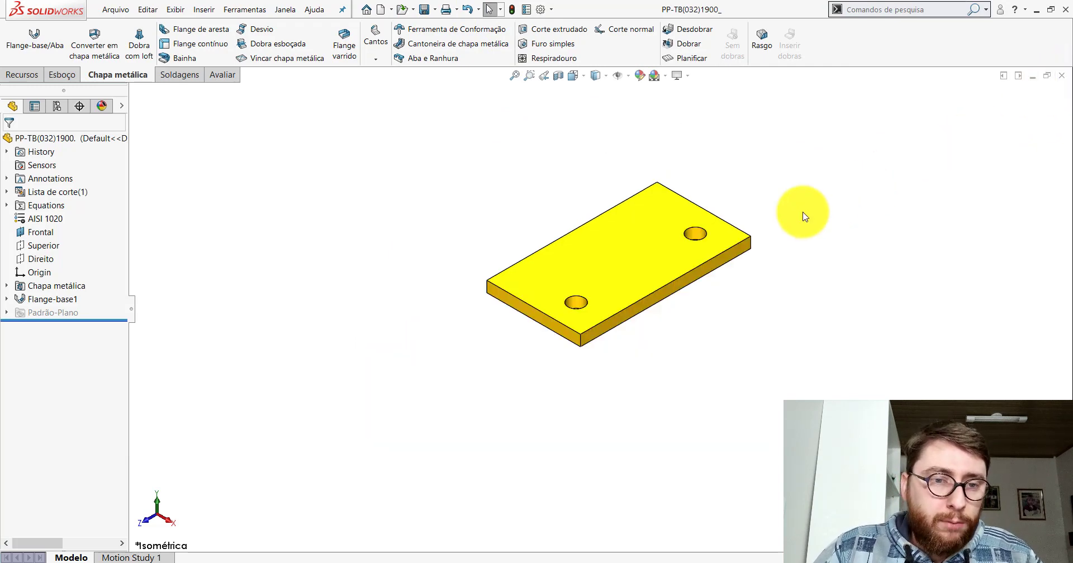
# - Close the imported part and delete PP-TB(032)1900_ from the Peças folder
pyautogui.click(1061, 75)
pyautogui.click(1037, 14)
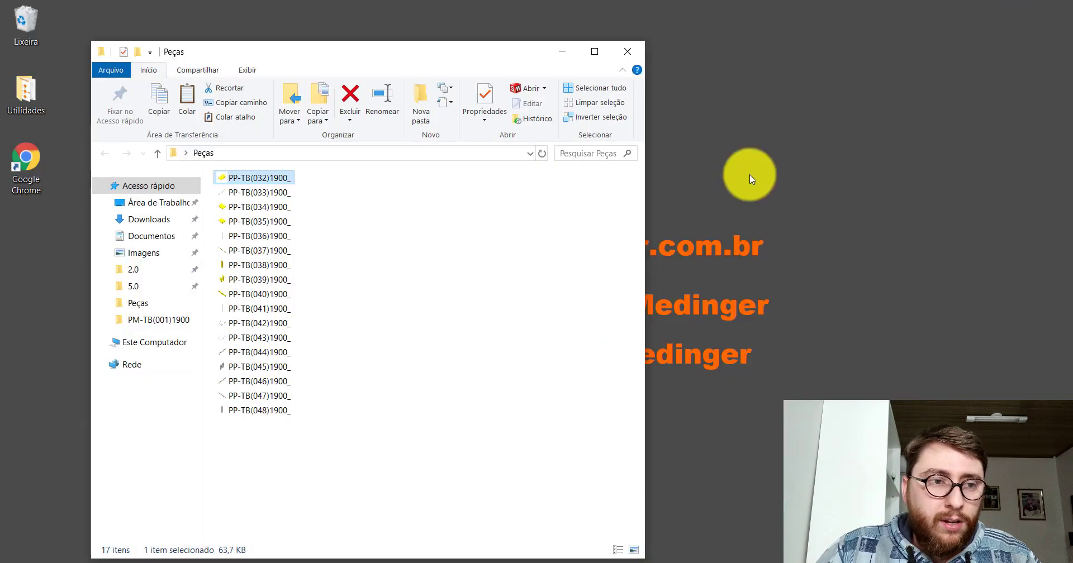
pyautogui.rightClick(269, 178)
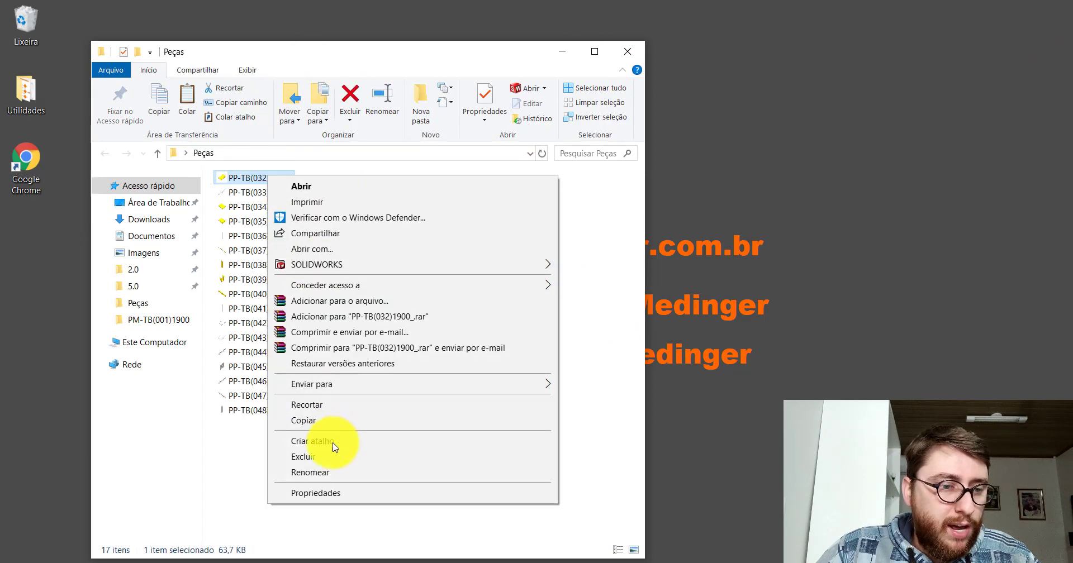
pyautogui.click(330, 457)
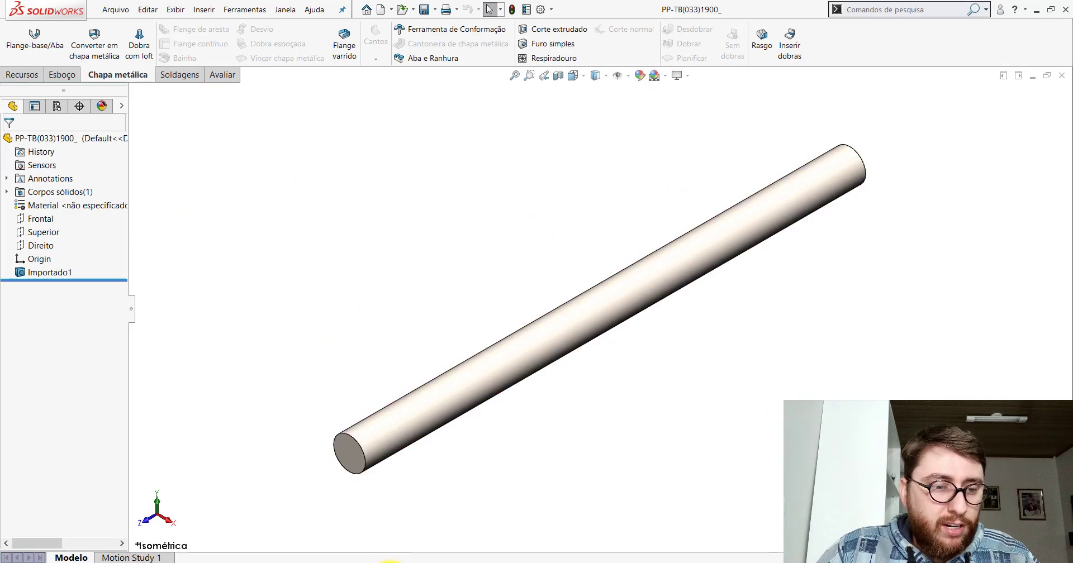
# - Switch to the PM-TB(001)1900 assembly and zoom in on the rod between the plates
pyautogui.click(391, 556)
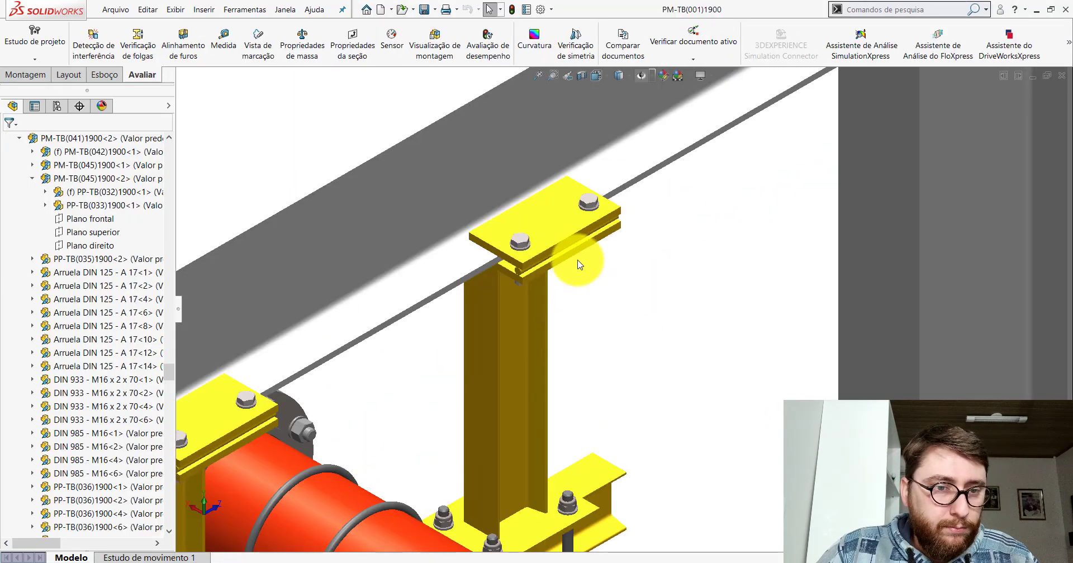
pyautogui.scroll(-2, 567, 297)
pyautogui.scroll(-2, 545, 292)
pyautogui.click(491, 275)
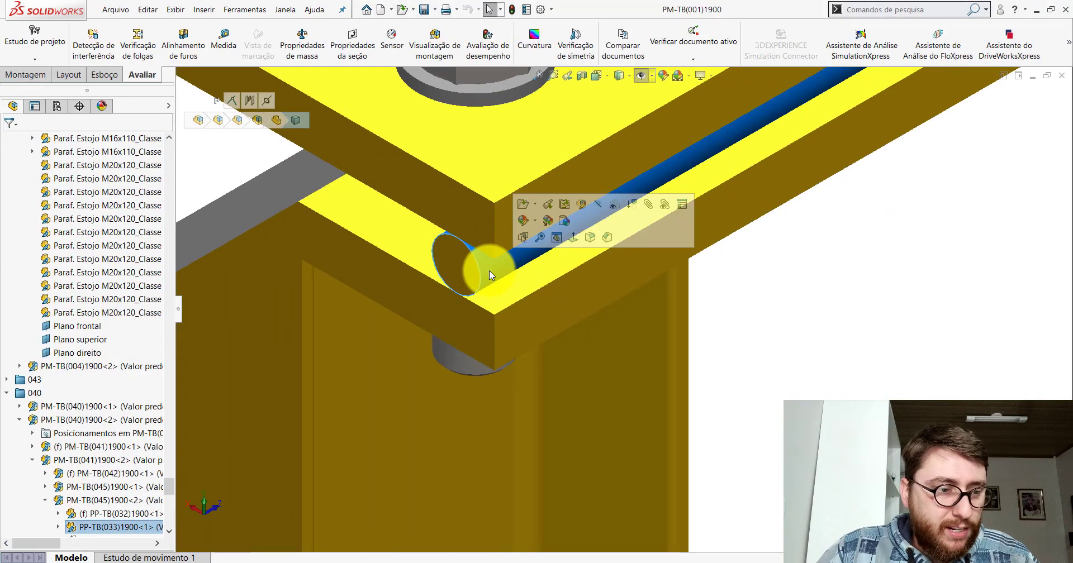
pyautogui.scroll(3, 559, 291)
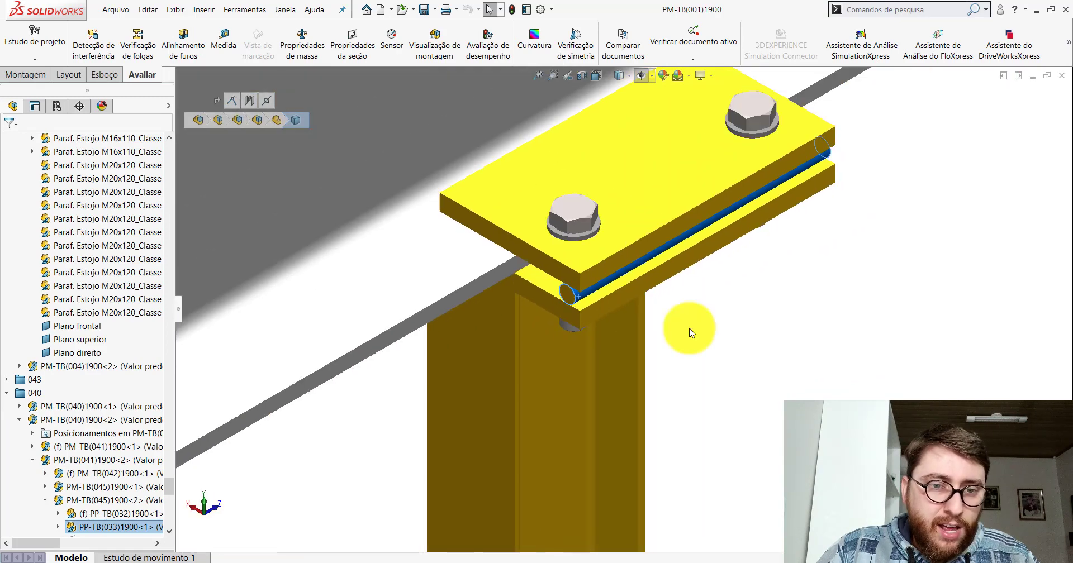
pyautogui.click(782, 327)
pyautogui.scroll(-3, 614, 292)
# - Measure the rod's end face diameter with the Medida tool
pyautogui.click(224, 43)
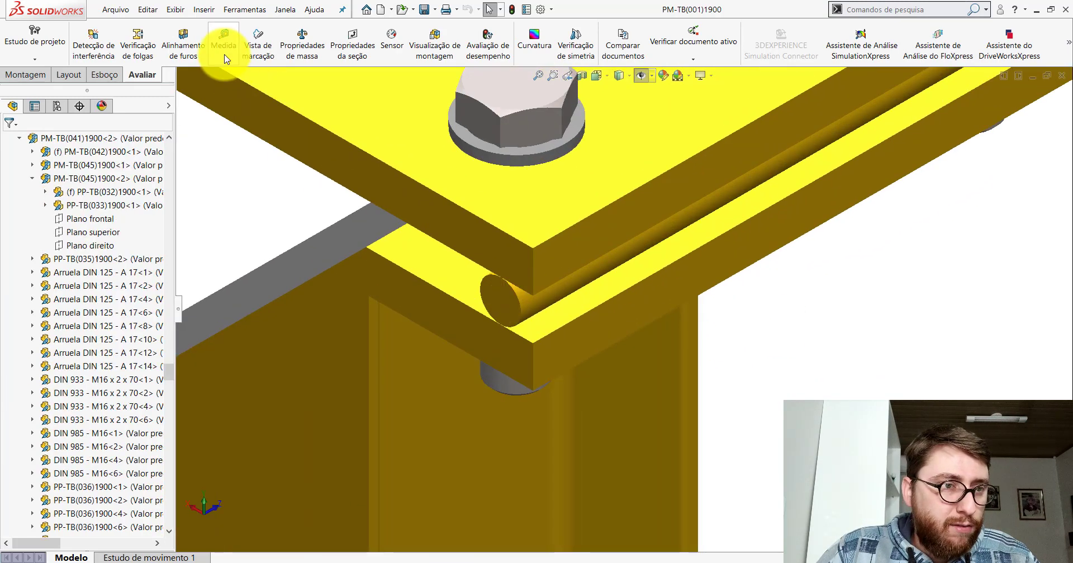
pyautogui.click(527, 303)
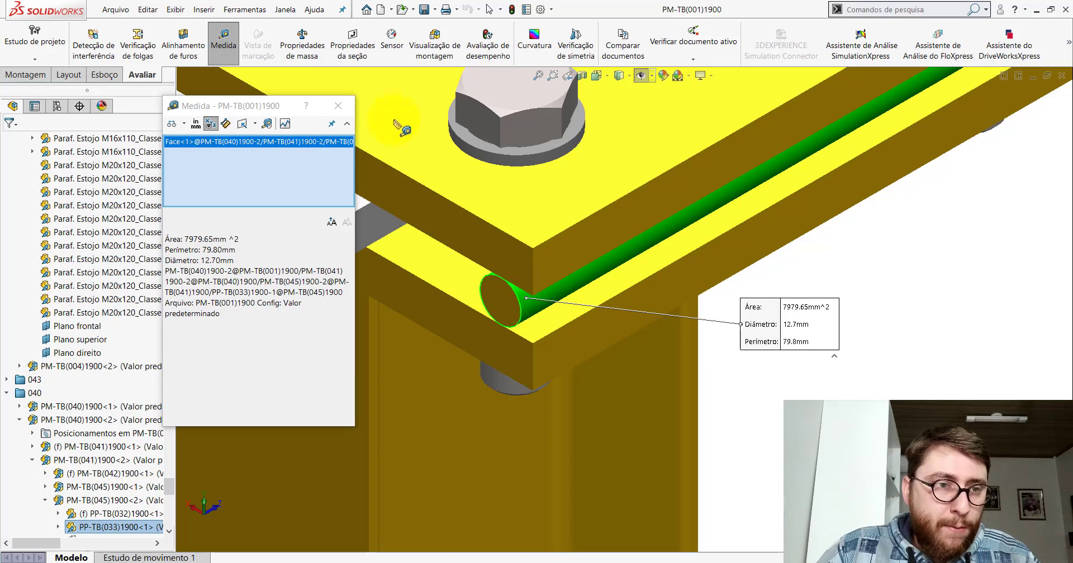
pyautogui.click(337, 105)
pyautogui.scroll(5, 704, 309)
pyautogui.scroll(5, 703, 309)
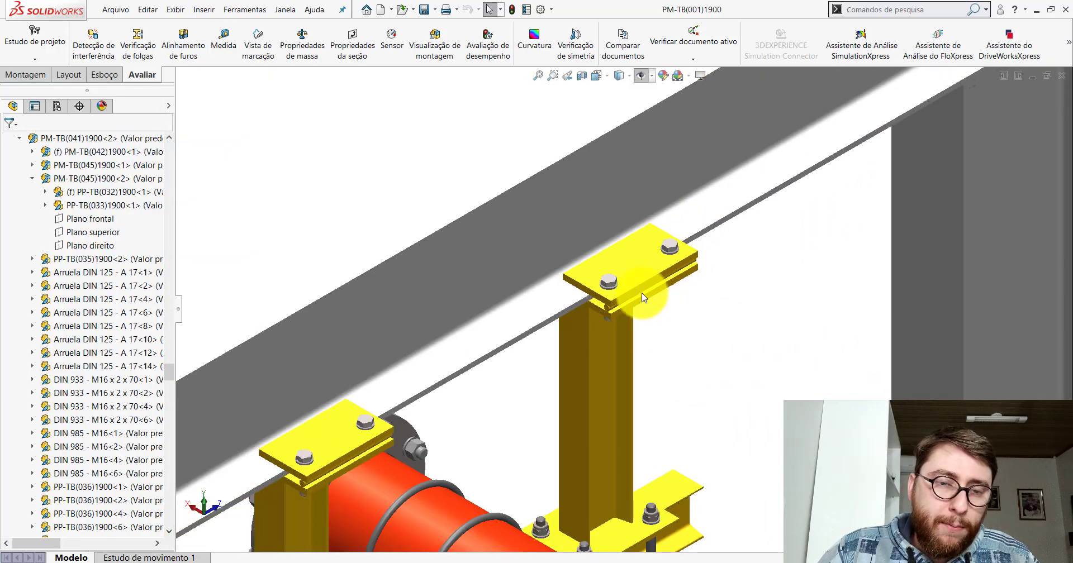
pyautogui.scroll(-8, 642, 305)
# - Orbit around the bolted plate, checking its front face and the beam above it
pyautogui.moveTo(634, 293); pyautogui.dragTo(622, 215, button='middle')
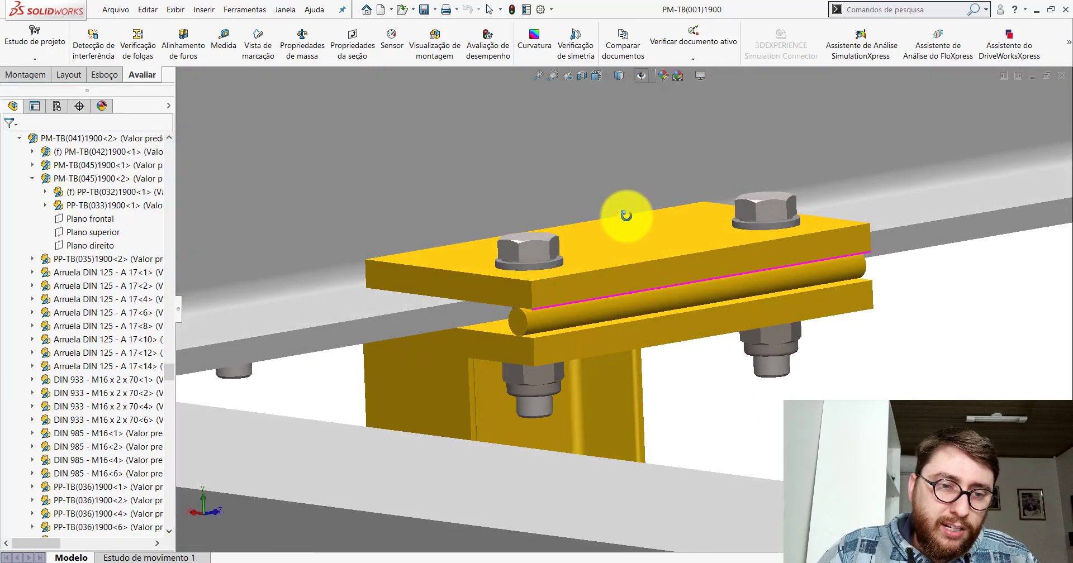
pyautogui.click(627, 280)
pyautogui.click(700, 391)
pyautogui.moveTo(581, 291); pyautogui.dragTo(532, 235, button='middle')
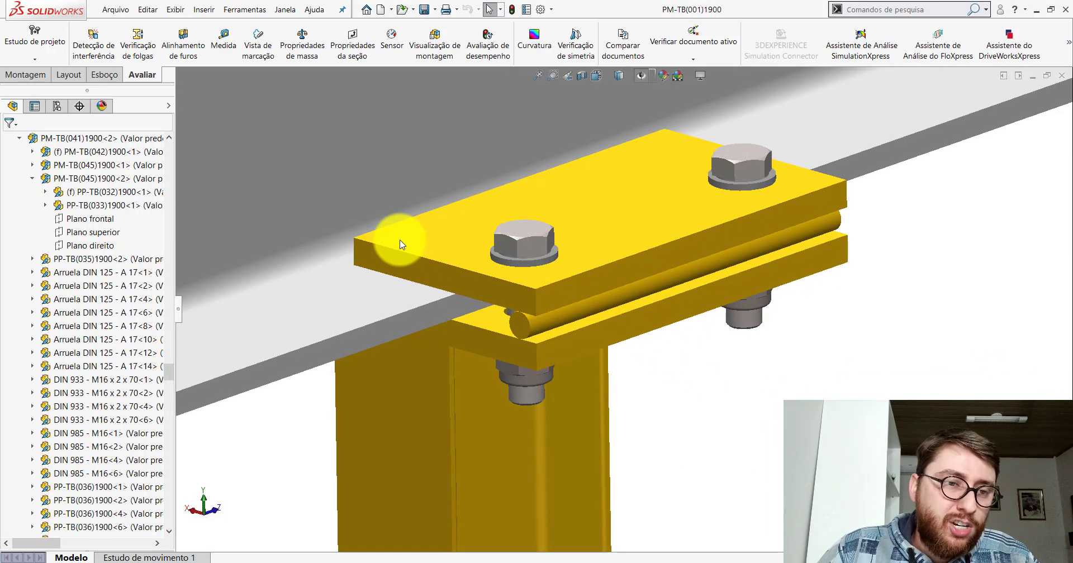
pyautogui.click(375, 282)
pyautogui.press('Escape')
pyautogui.moveTo(496, 328)
pyautogui.mouseDown(button='middle')
pyautogui.moveTo(498, 297)
pyautogui.moveTo(486, 328)
pyautogui.moveTo(522, 304)
pyautogui.moveTo(507, 363)
pyautogui.moveTo(577, 220)
pyautogui.mouseUp(button='middle')
# - Switch to an isometric view and zoom to see the whole pump skid
pyautogui.click(597, 76)
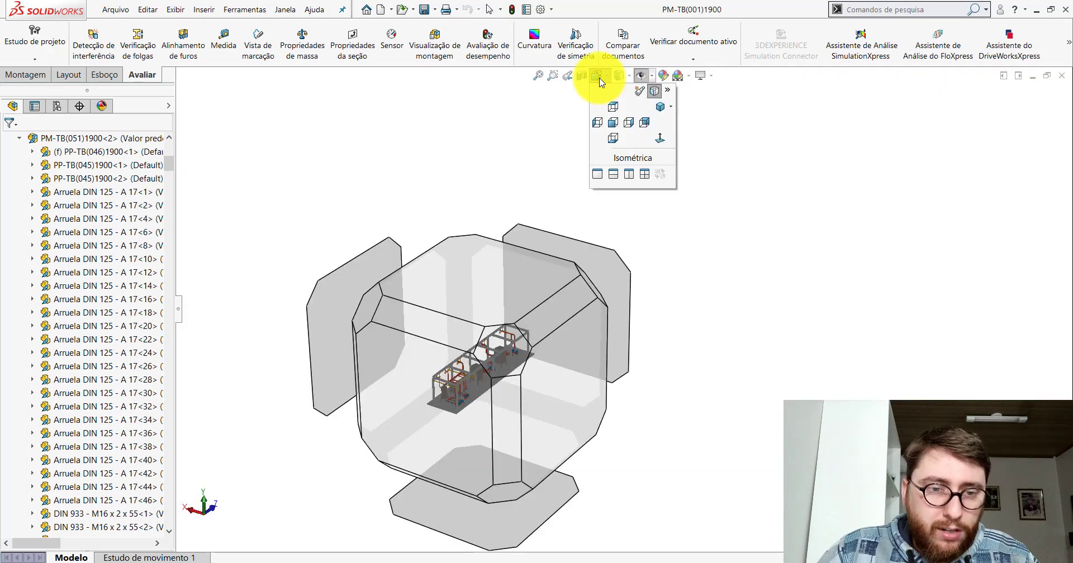
pyautogui.click(511, 347)
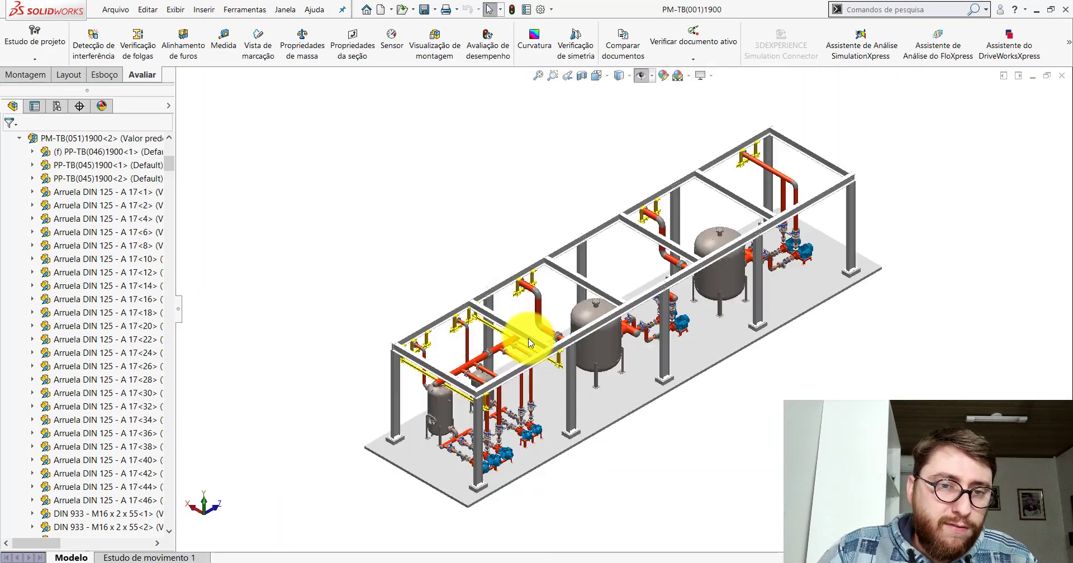
pyautogui.scroll(-4, 643, 223)
pyautogui.scroll(-1, 661, 216)
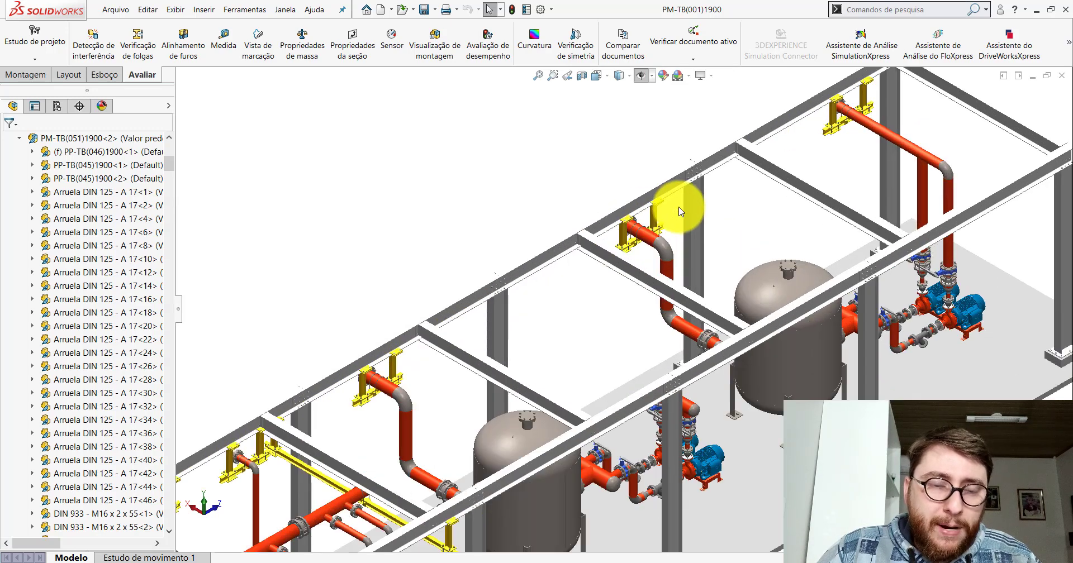
pyautogui.scroll(-1, 668, 209)
pyautogui.scroll(-1, 660, 226)
pyautogui.scroll(-1, 605, 231)
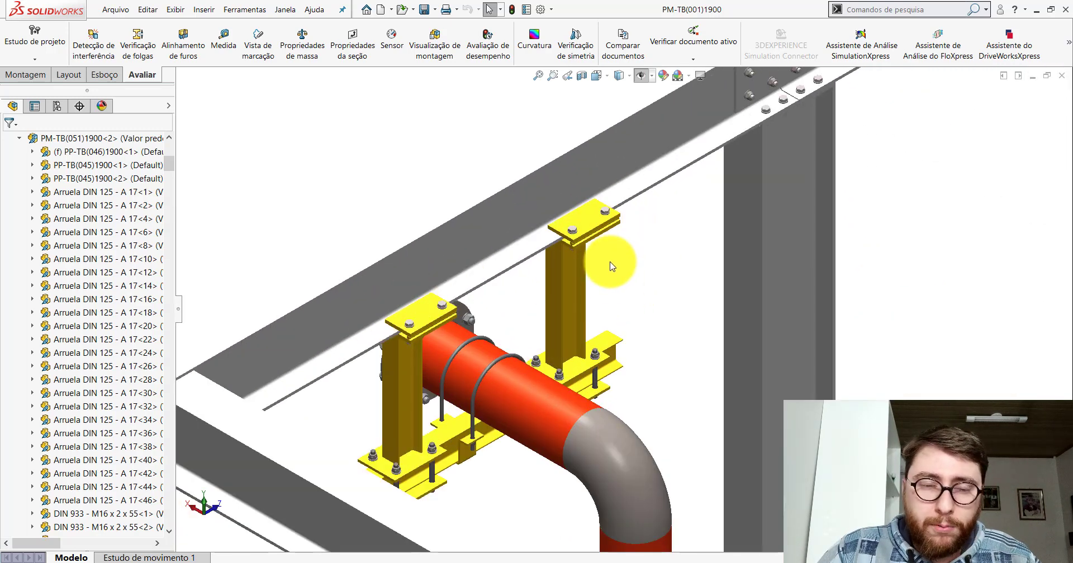
pyautogui.scroll(-1, 625, 266)
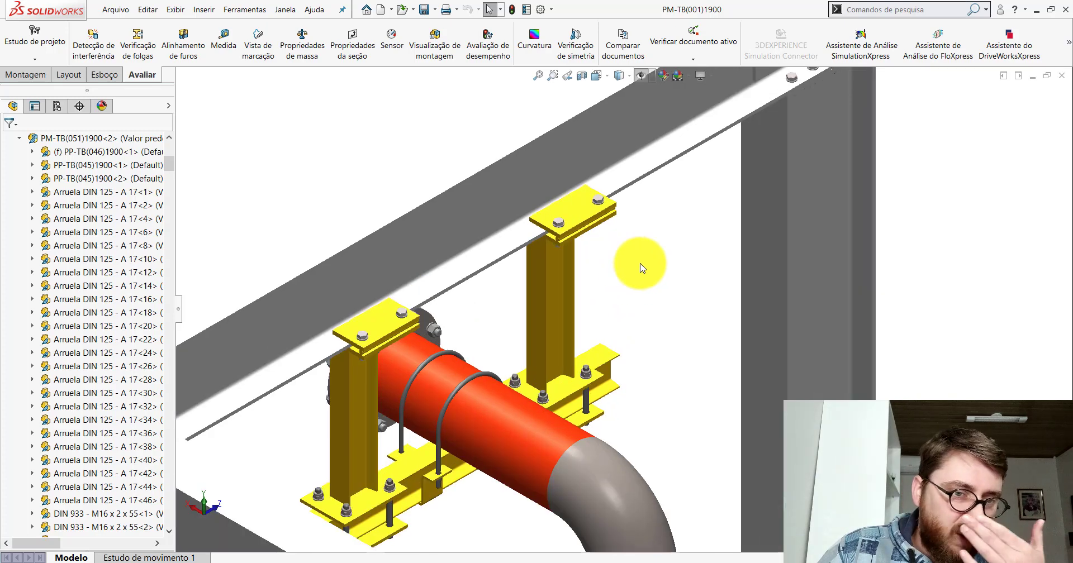
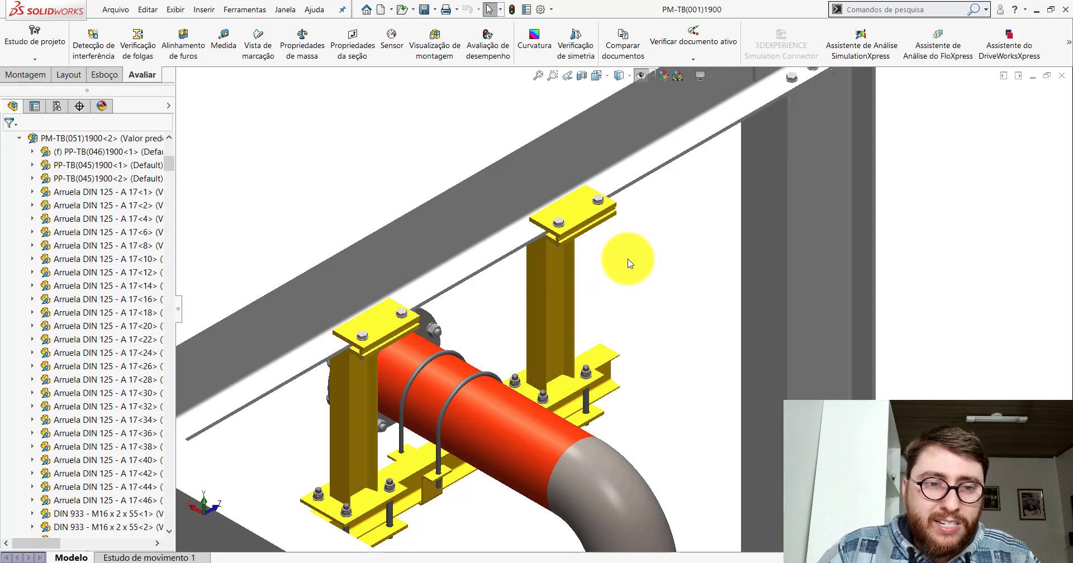
# - Switch to the imported PP-TB(033)1900_ part and measure its 12.7 mm diameter and 200 mm length
pyautogui.scroll(-5, 575, 240)
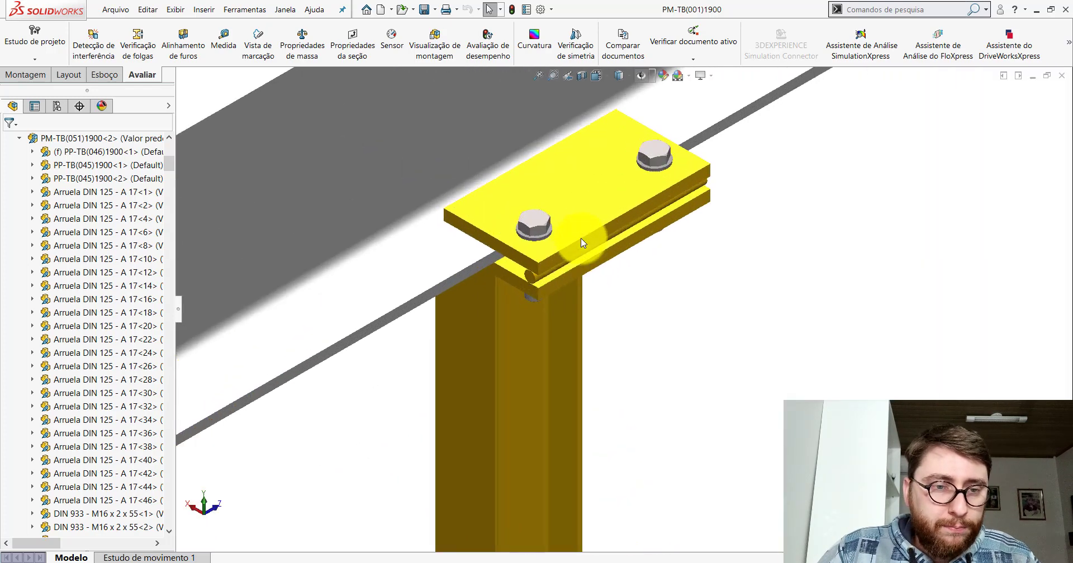
pyautogui.scroll(-3, 568, 275)
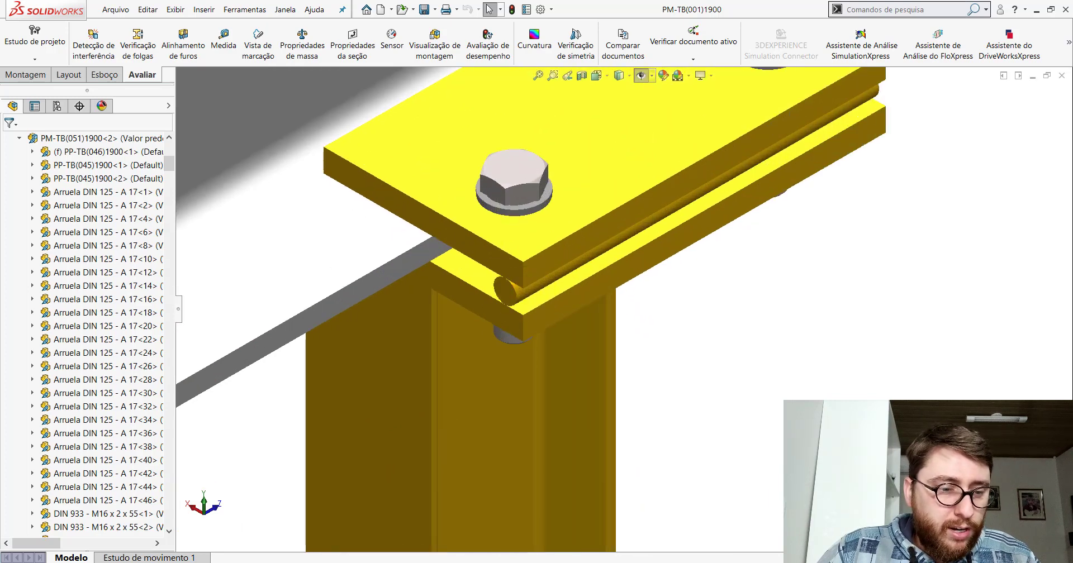
pyautogui.click(470, 530)
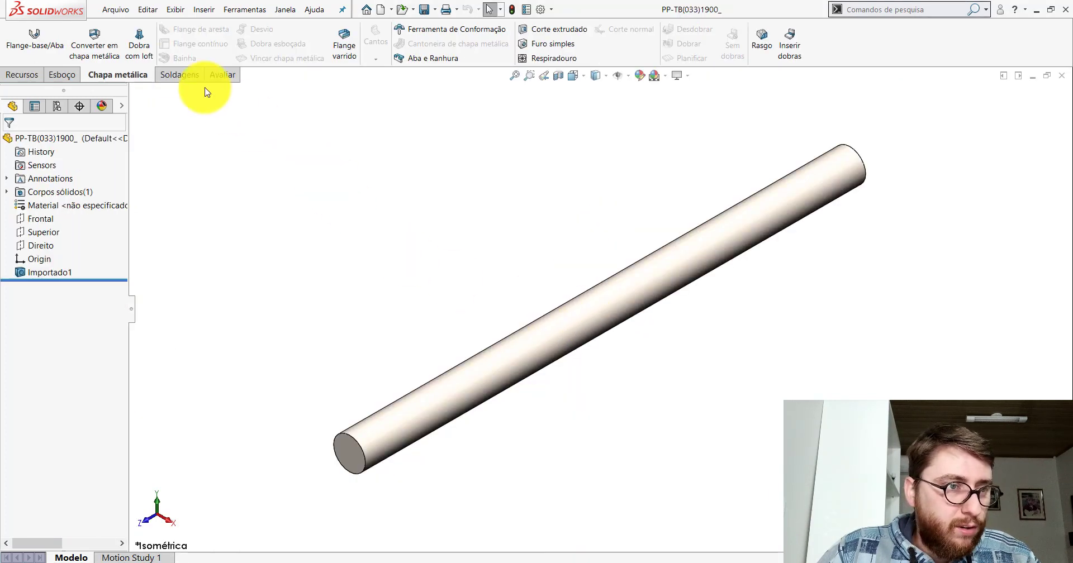
pyautogui.click(217, 74)
pyautogui.click(134, 40)
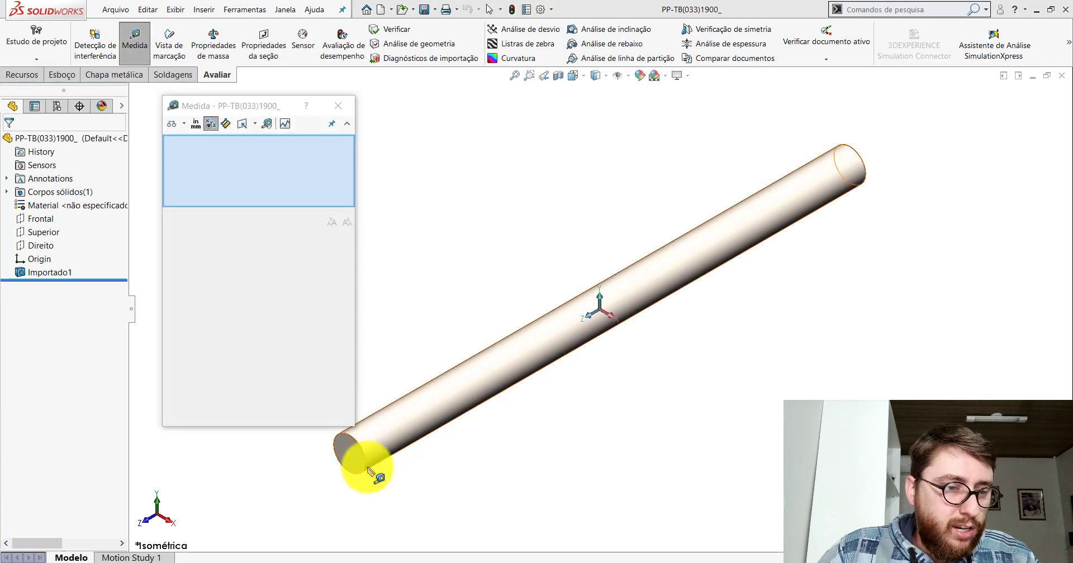
pyautogui.click(352, 454)
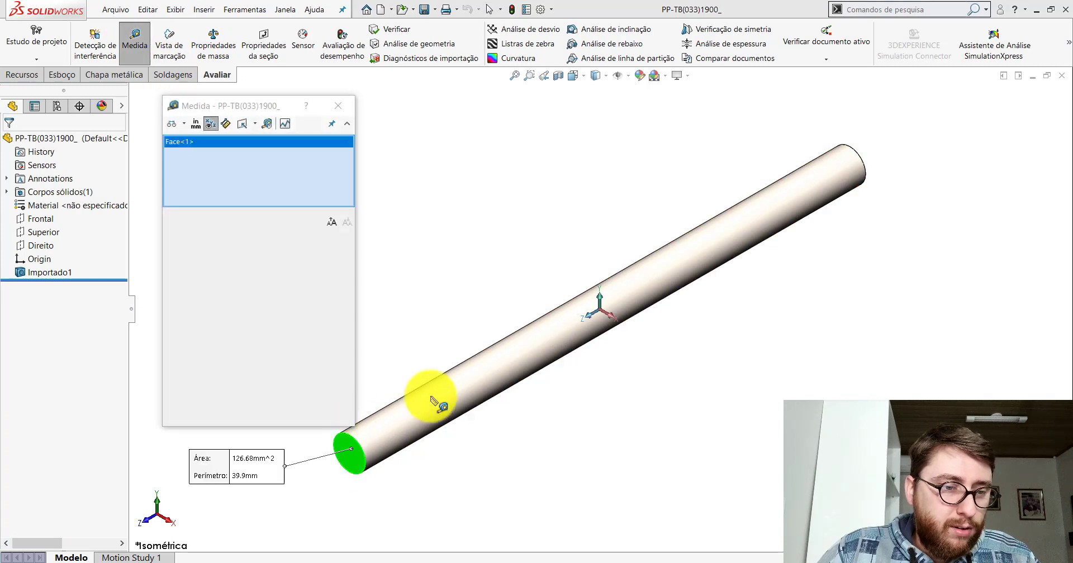
pyautogui.click(845, 150)
pyautogui.click(338, 106)
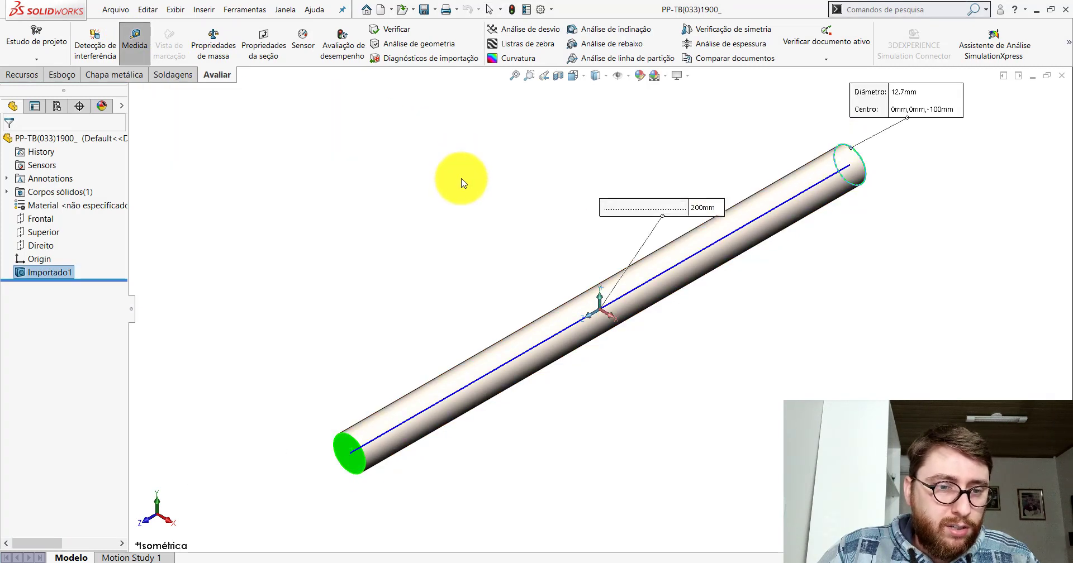
# - Create a new part and start a sketch on the Frontal plane
pyautogui.click(382, 10)
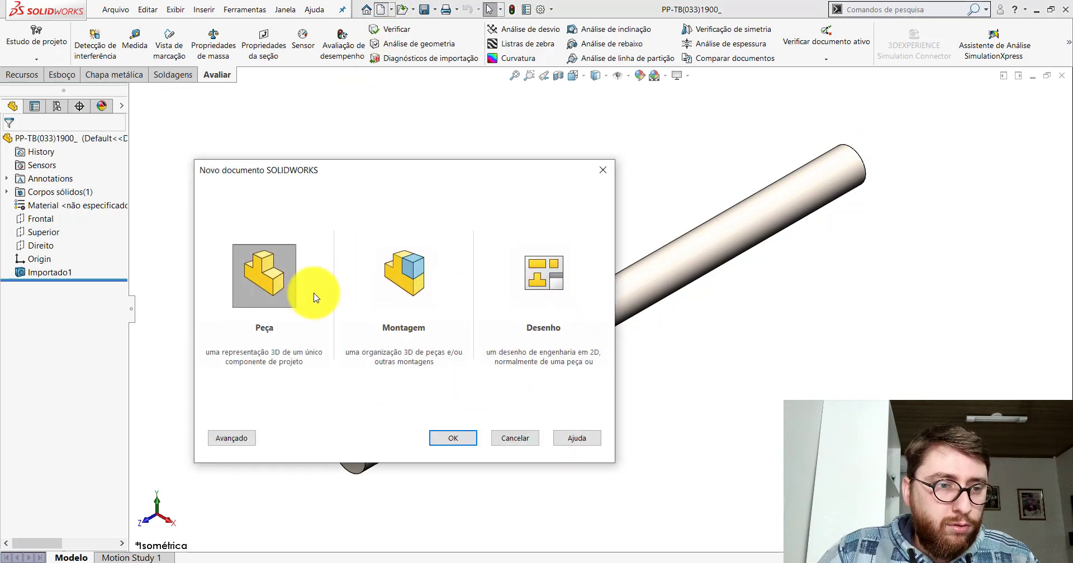
pyautogui.doubleClick(263, 282)
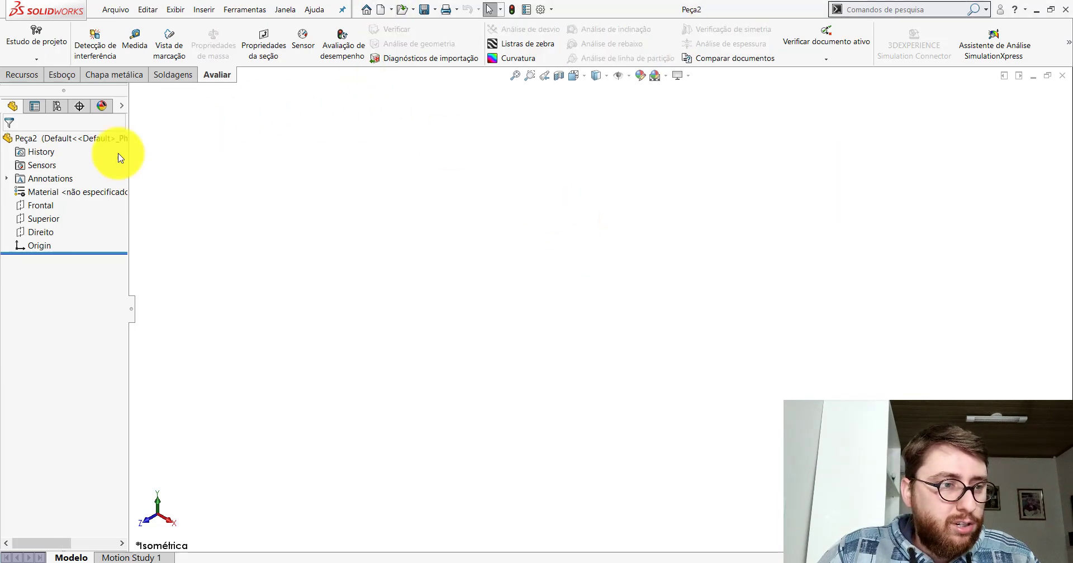
pyautogui.click(41, 207)
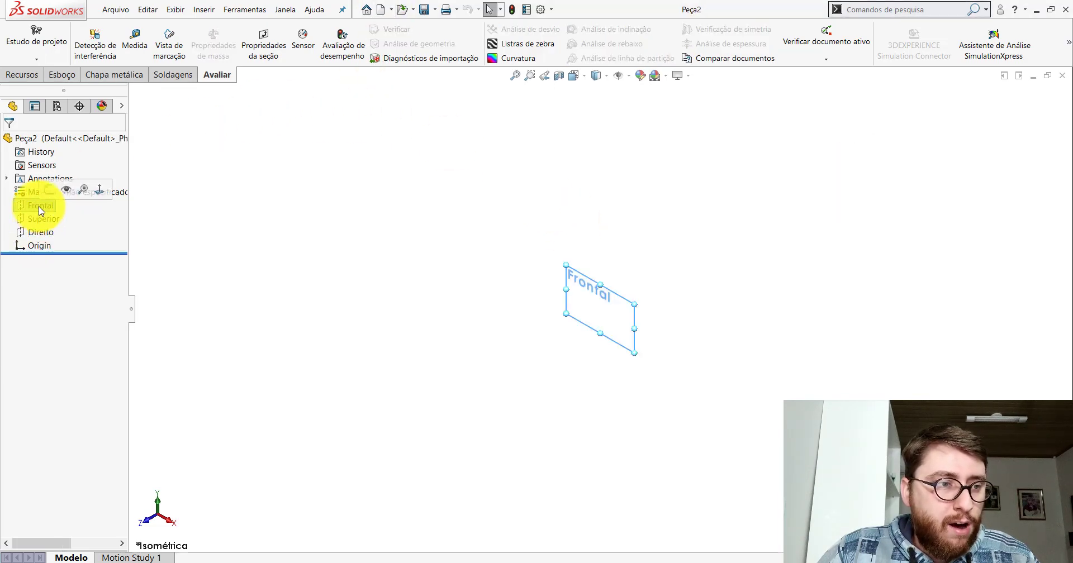
pyautogui.click(49, 190)
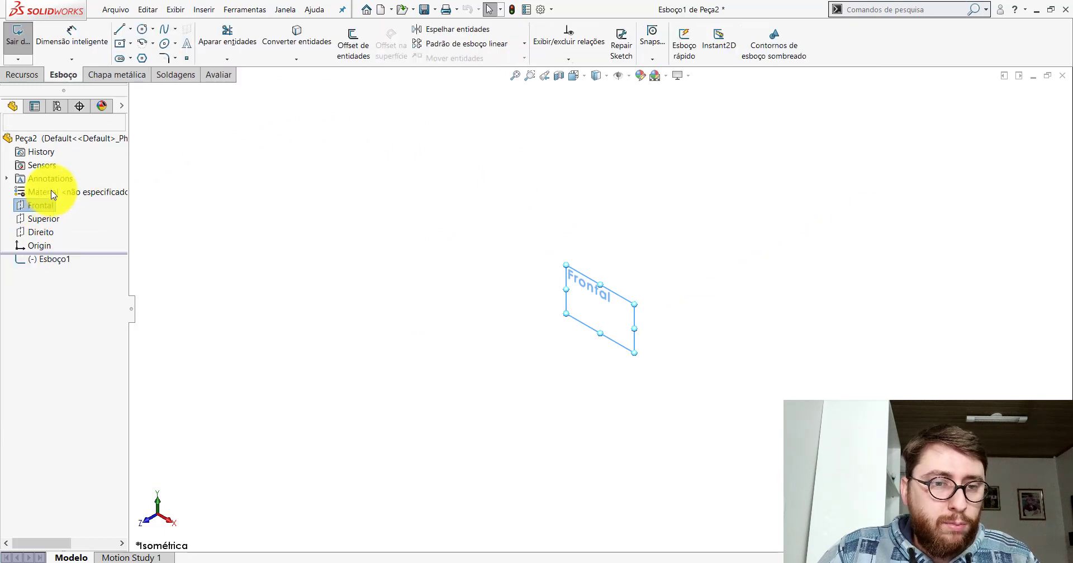
# - Draw a circle centred on the origin and dimension its diameter to 12.7 mm
pyautogui.click(144, 36)
pyautogui.scroll(-4, 642, 335)
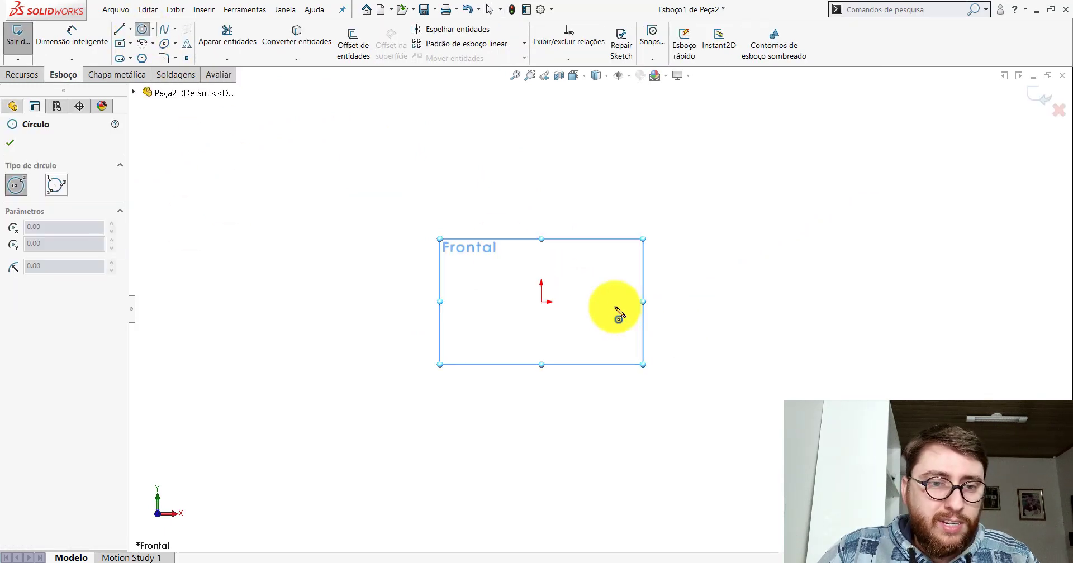
pyautogui.scroll(-2, 619, 312)
pyautogui.click(524, 301)
pyautogui.click(547, 282)
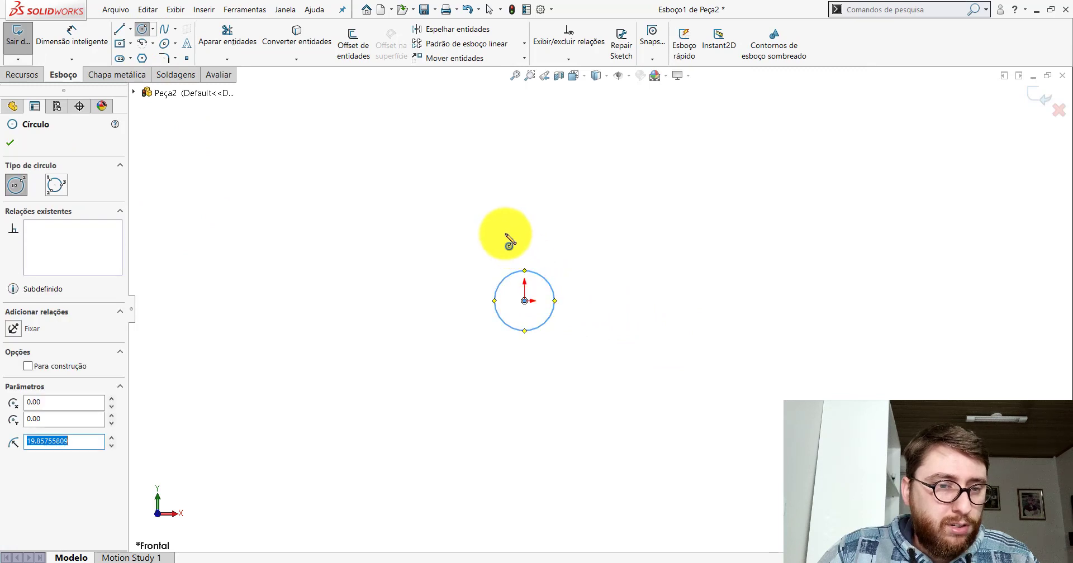
pyautogui.press('Escape')
pyautogui.click(86, 40)
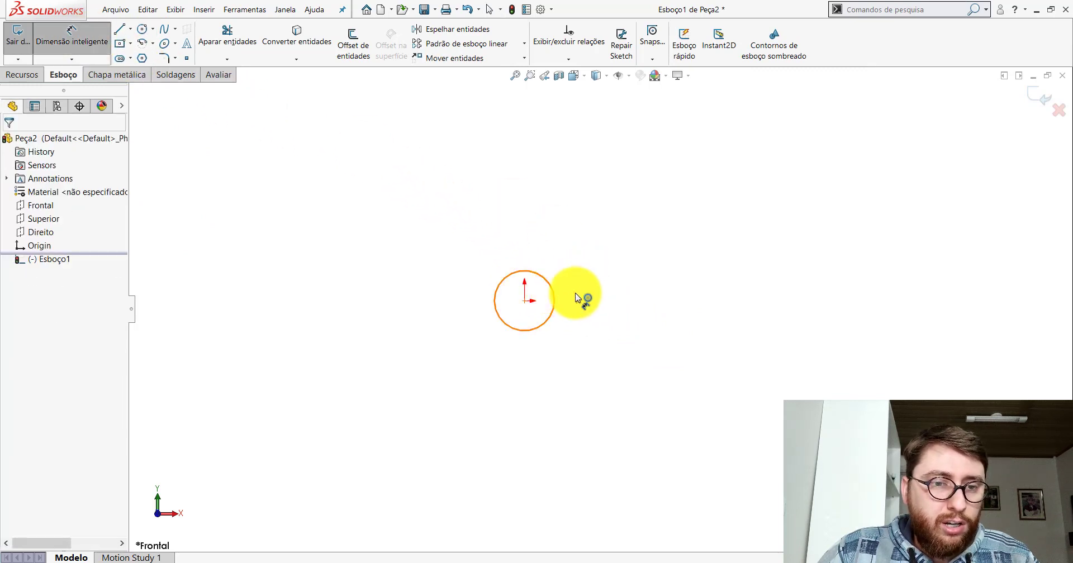
pyautogui.click(575, 293)
pyautogui.click(619, 301)
pyautogui.write('12')
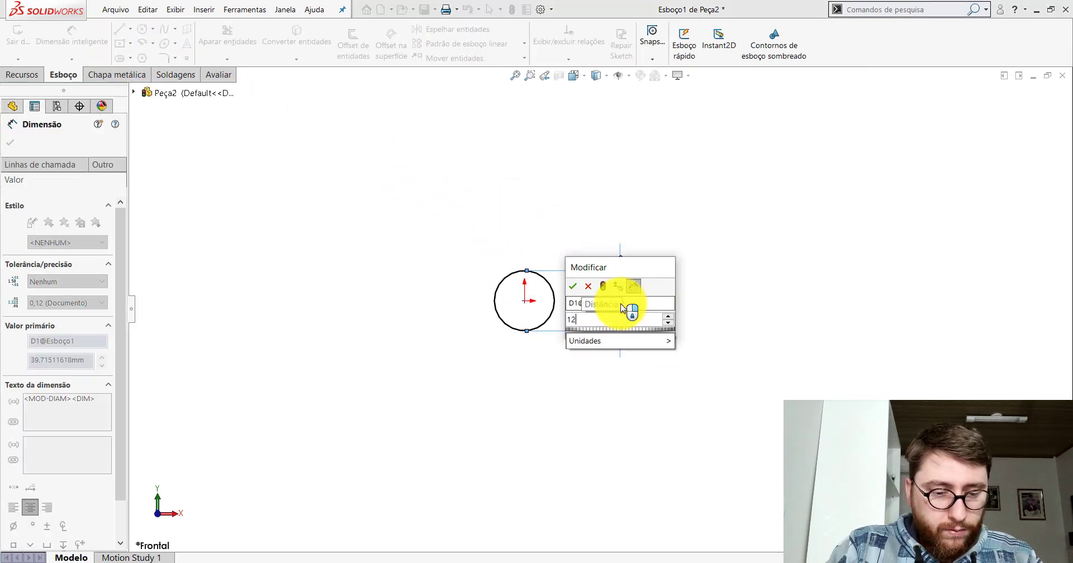
pyautogui.write('.7')
pyautogui.press('Return')
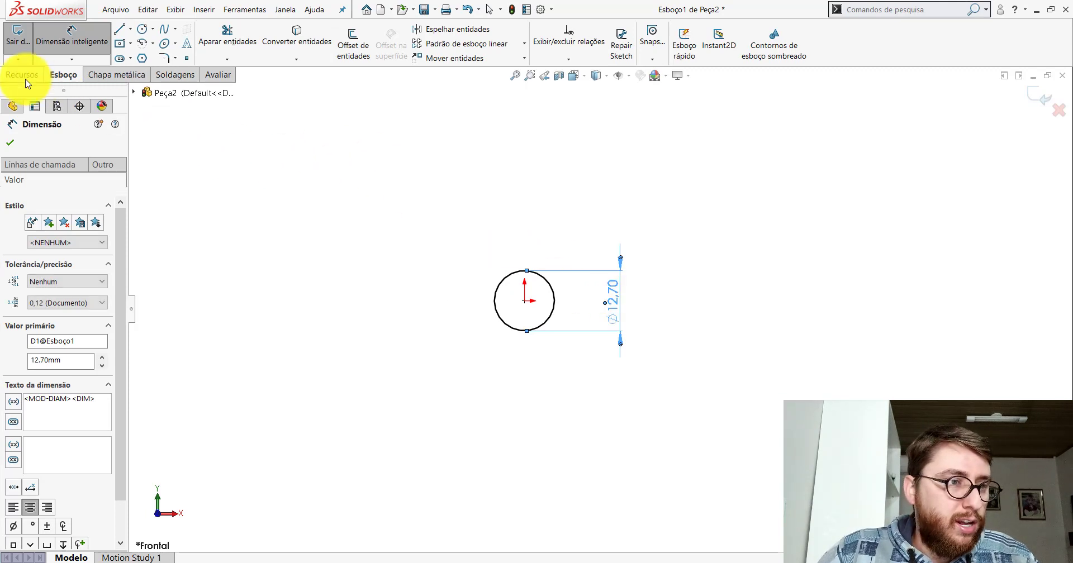
pyautogui.click(25, 84)
# - Extrude the circle 200 mm with a Plano médio end condition to form the rod
pyautogui.click(30, 39)
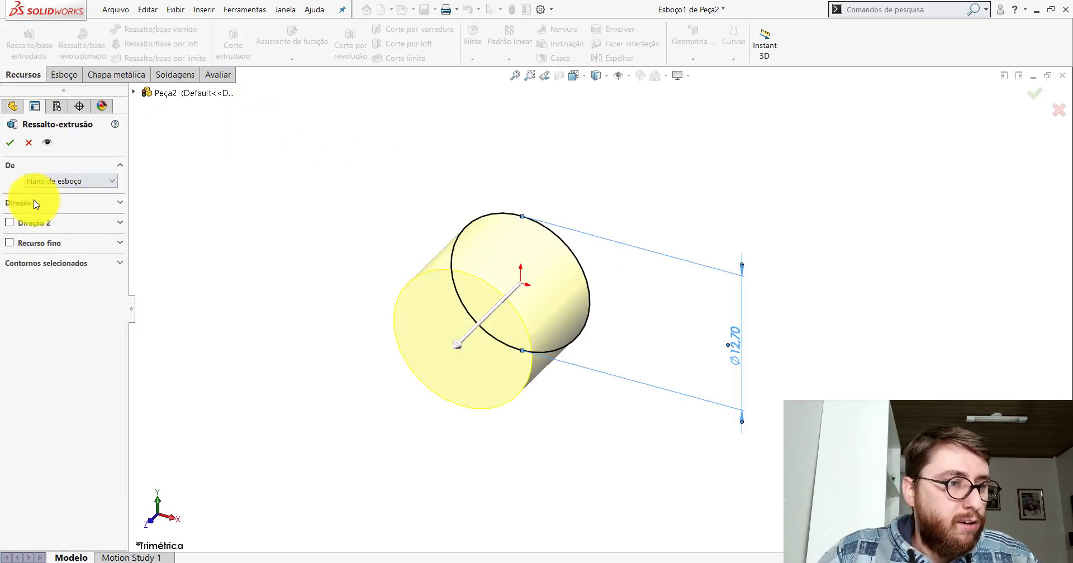
pyautogui.click(50, 221)
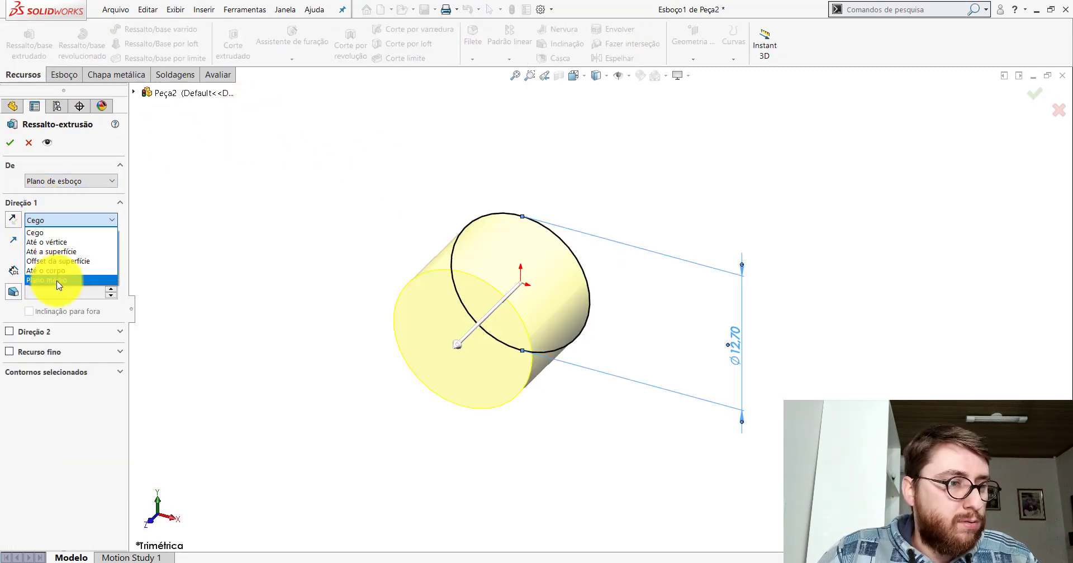
pyautogui.click(57, 282)
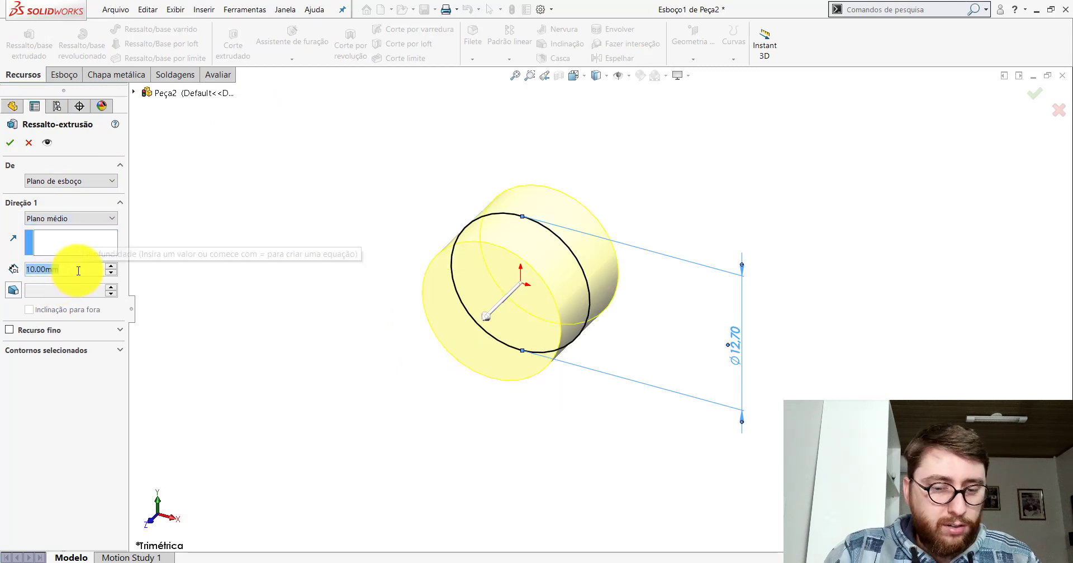
pyautogui.write('200')
pyautogui.press('Return')
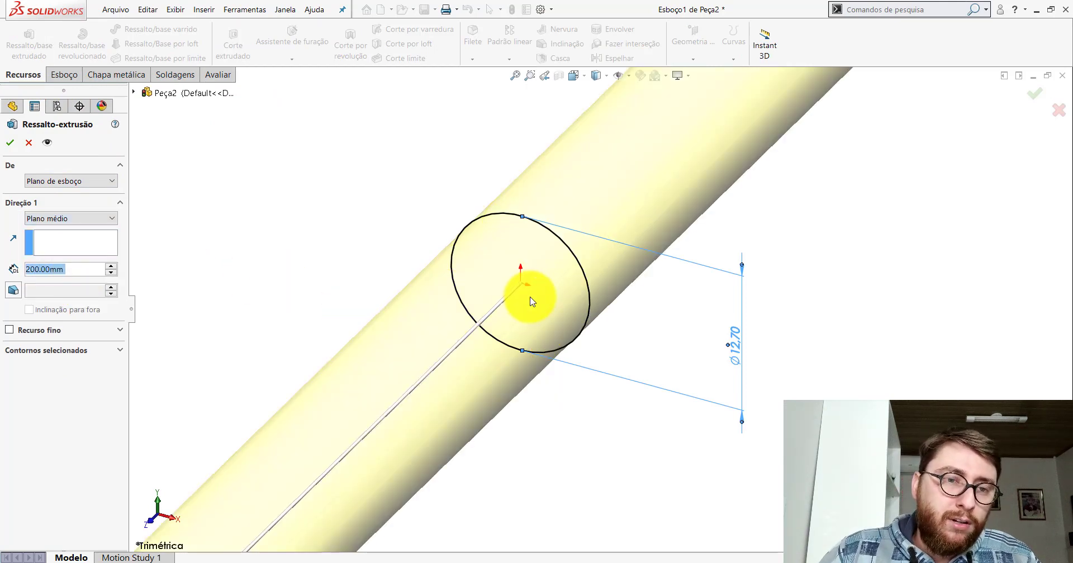
pyautogui.scroll(3, 527, 293)
pyautogui.scroll(2, 529, 302)
pyautogui.scroll(-3, 562, 306)
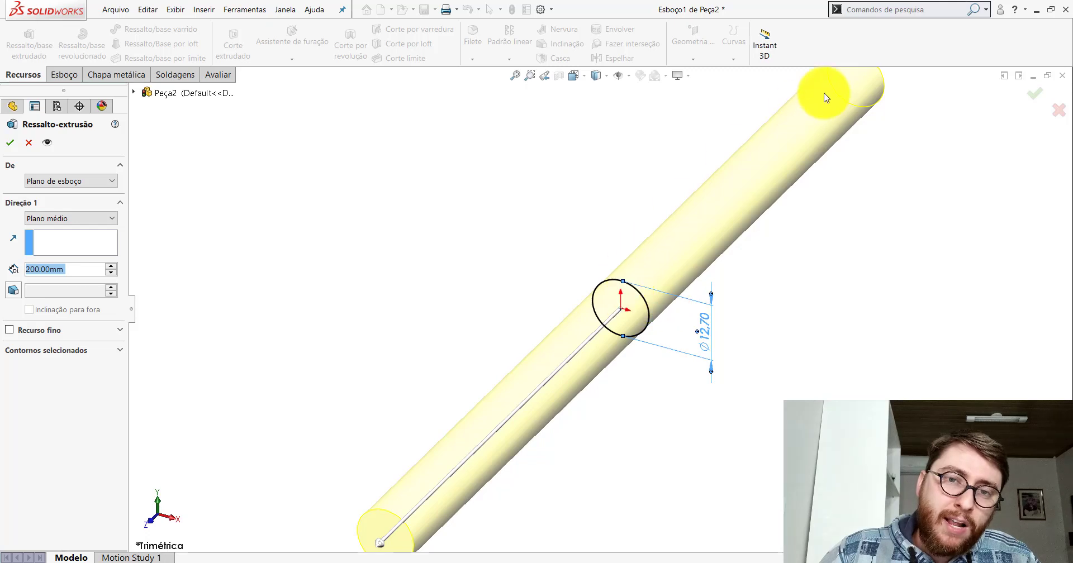
pyautogui.scroll(2, 678, 277)
pyautogui.scroll(1, 625, 306)
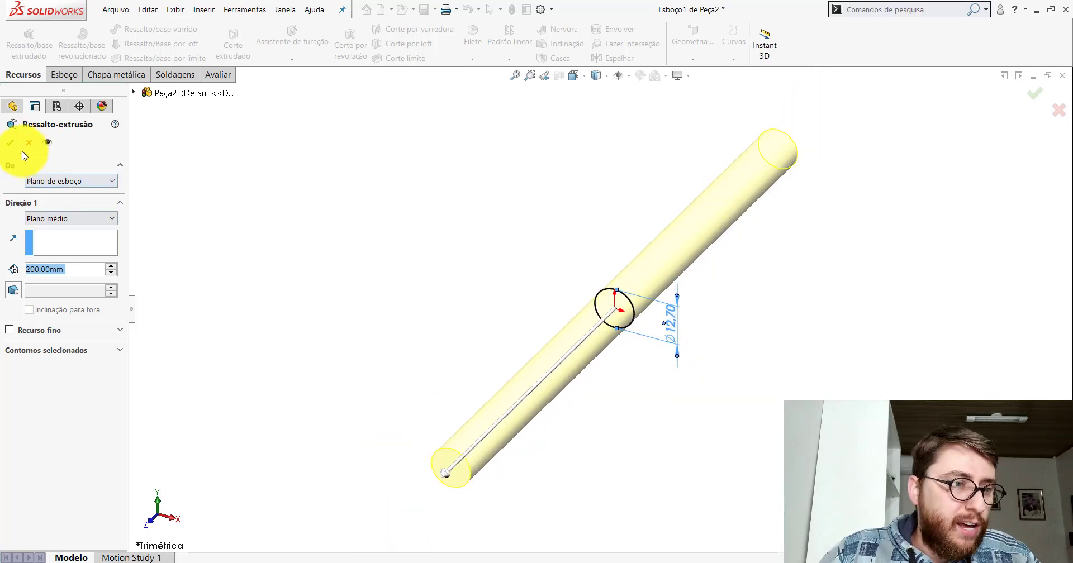
pyautogui.click(9, 143)
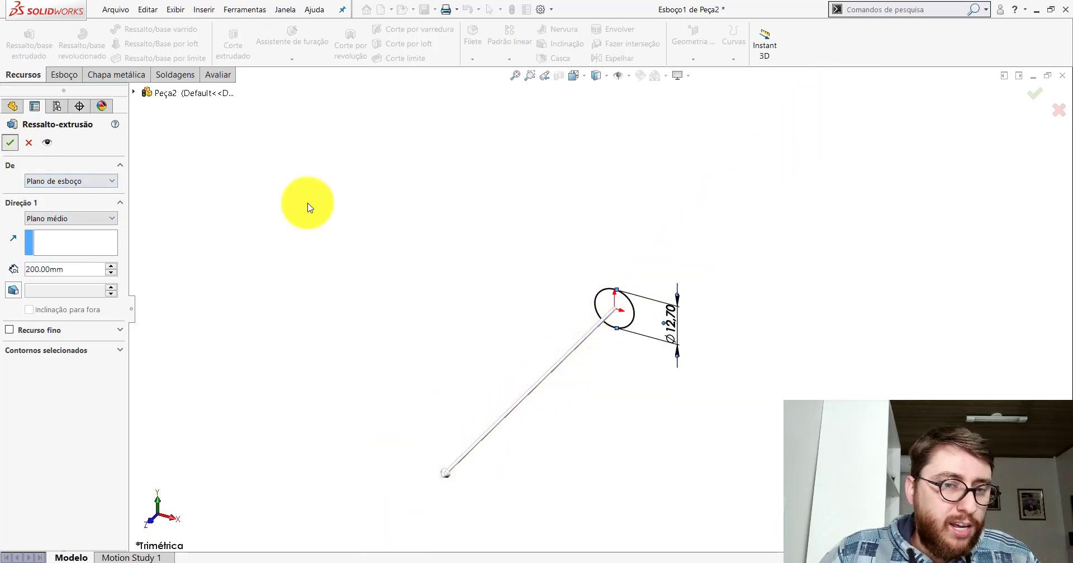
# - View the rod in isometric, orbit to inspect the Frontal plane, then return to isometric
pyautogui.click(584, 77)
pyautogui.click(632, 126)
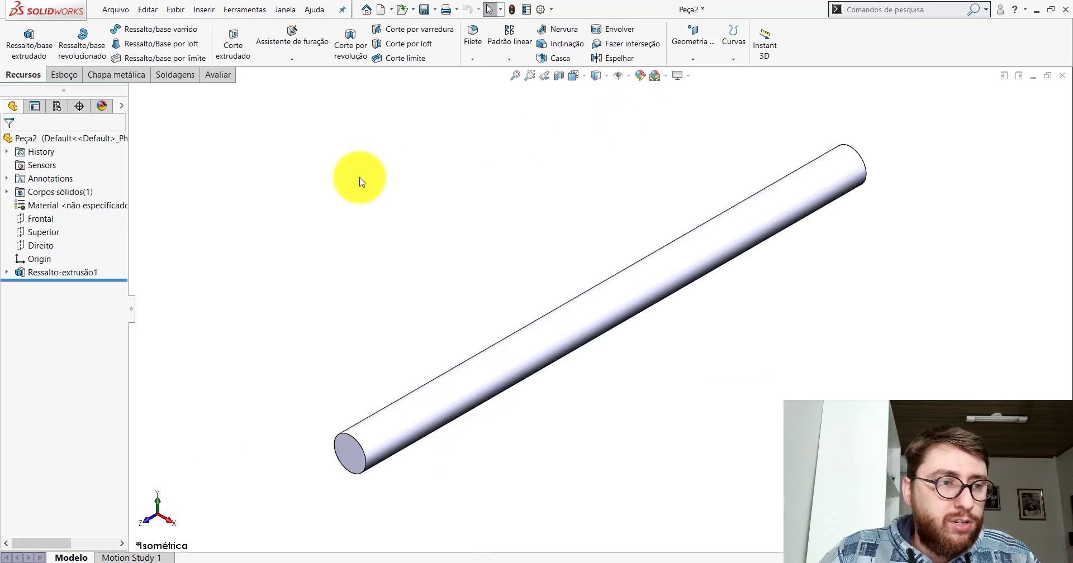
pyautogui.click(54, 220)
pyautogui.moveTo(273, 279)
pyautogui.mouseDown(button='middle')
pyautogui.moveTo(598, 335)
pyautogui.moveTo(543, 294)
pyautogui.moveTo(503, 292)
pyautogui.moveTo(586, 275)
pyautogui.moveTo(559, 258)
pyautogui.moveTo(500, 270)
pyautogui.moveTo(585, 283)
pyautogui.moveTo(496, 273)
pyautogui.moveTo(555, 284)
pyautogui.moveTo(558, 268)
pyautogui.mouseUp(button='middle')
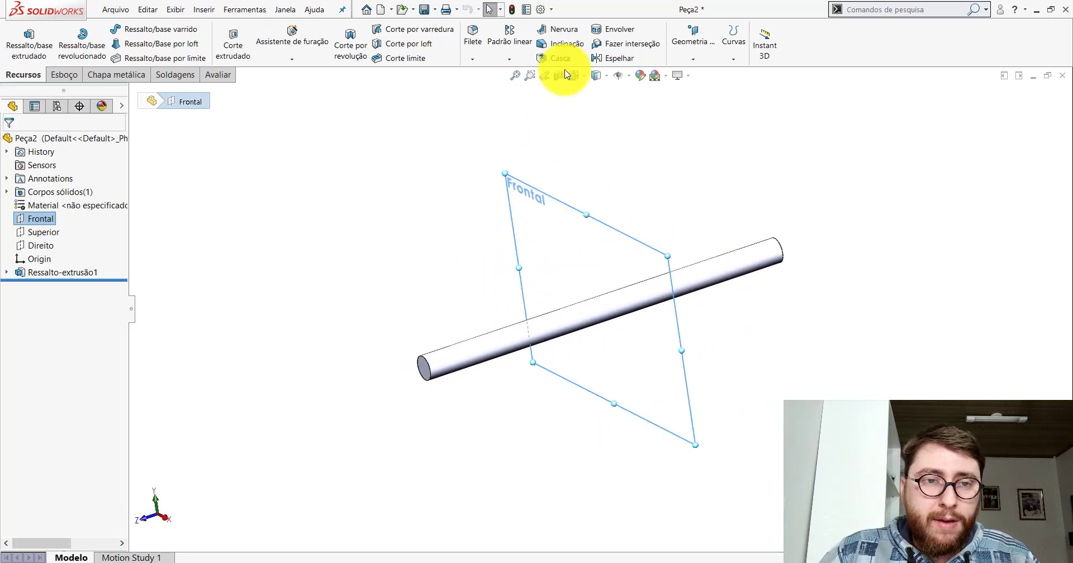
pyautogui.click(578, 77)
pyautogui.click(639, 103)
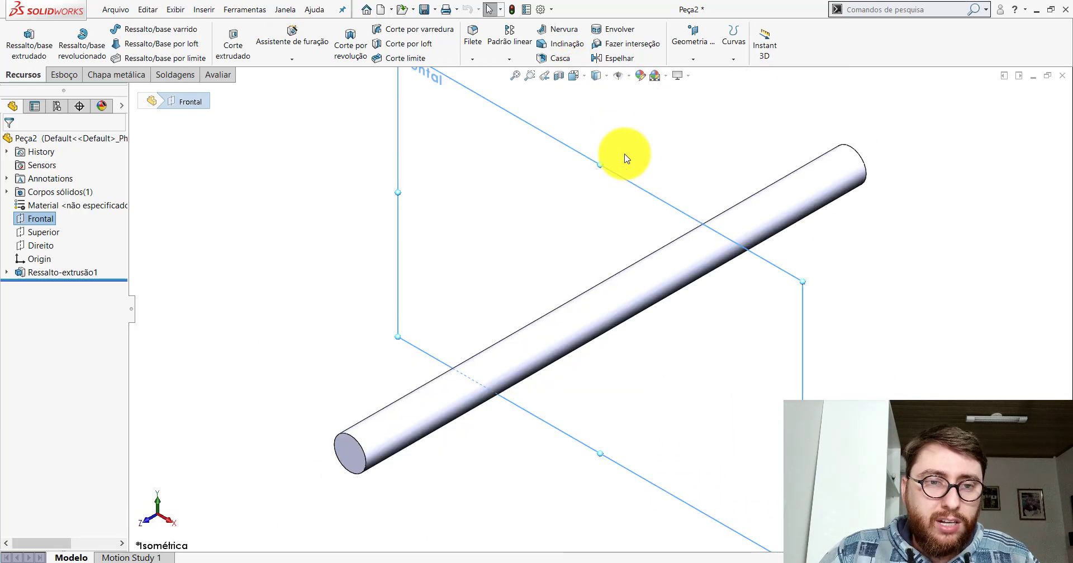
# - Resize the Frontal plane's boundary to a small square around the rod's middle
pyautogui.click(47, 219)
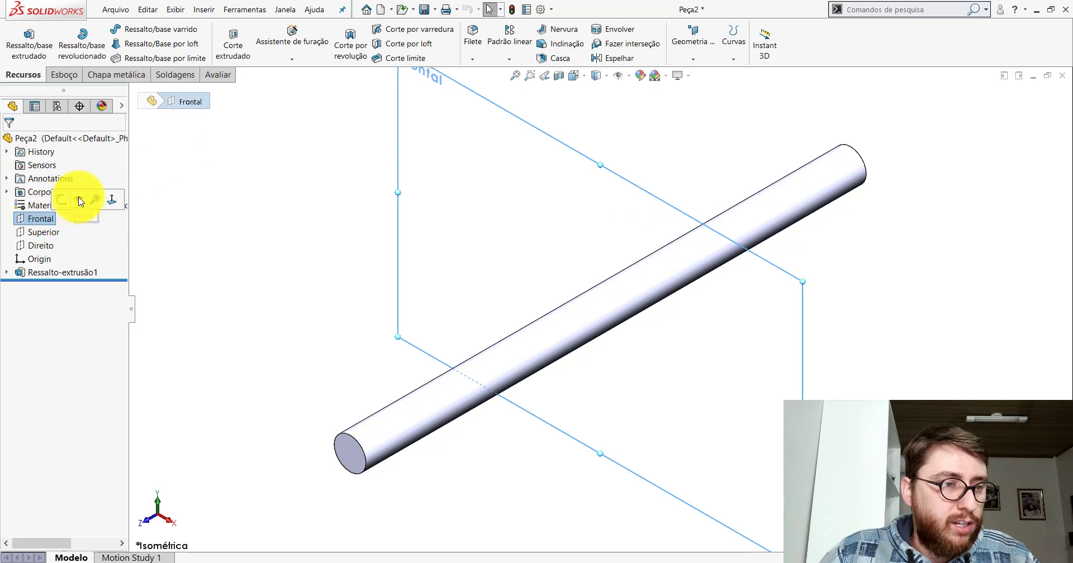
pyautogui.scroll(4, 504, 256)
pyautogui.moveTo(496, 184); pyautogui.dragTo(561, 258)
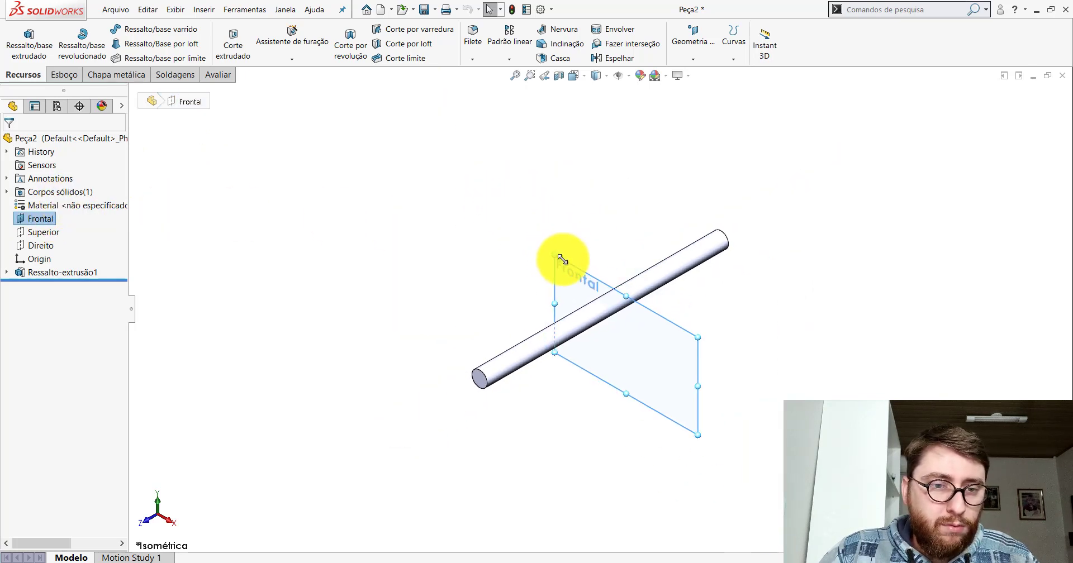
pyautogui.moveTo(695, 434); pyautogui.dragTo(635, 359)
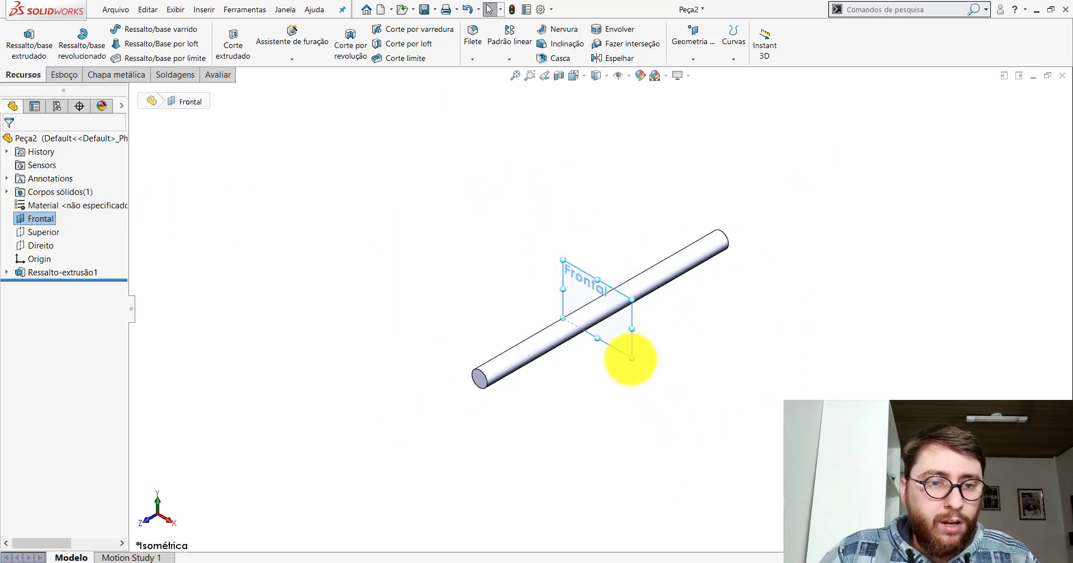
pyautogui.click(629, 357)
pyautogui.scroll(-3, 642, 311)
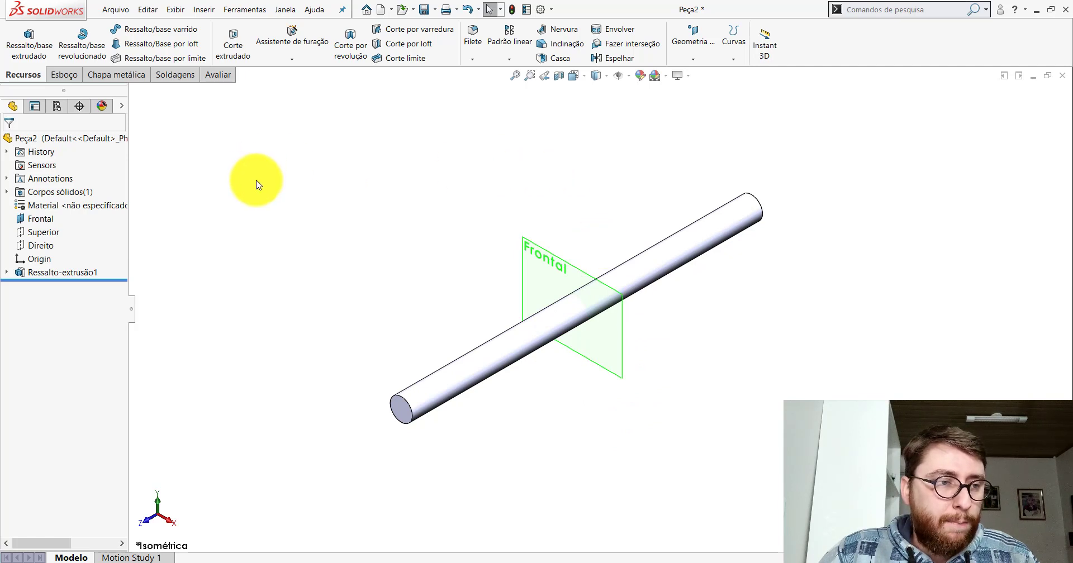
# - Assign AISI 1020, then replace it with ASTM A36 Aço as the part material
pyautogui.rightClick(37, 207)
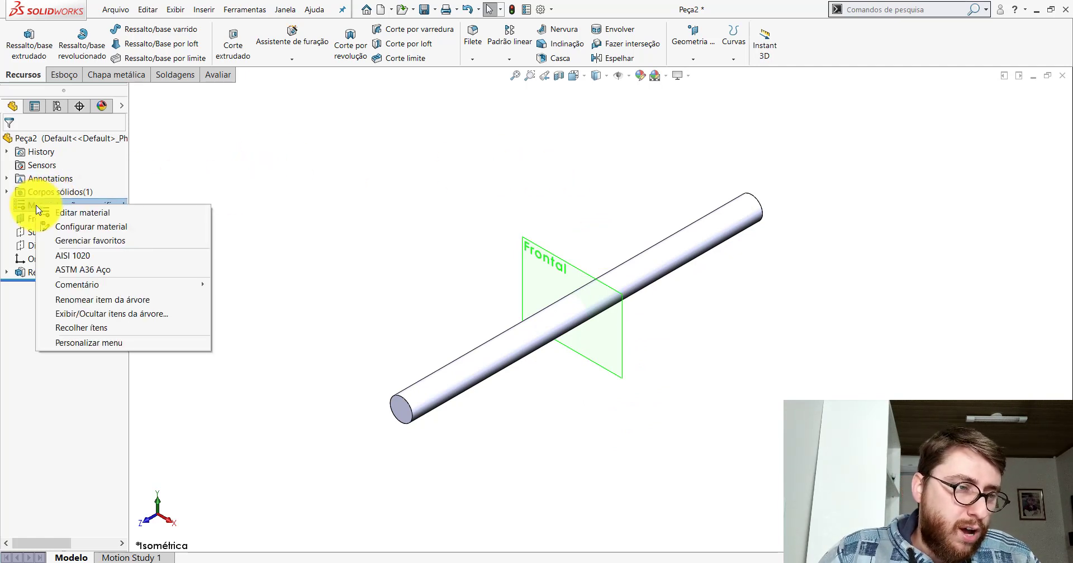
pyautogui.click(78, 256)
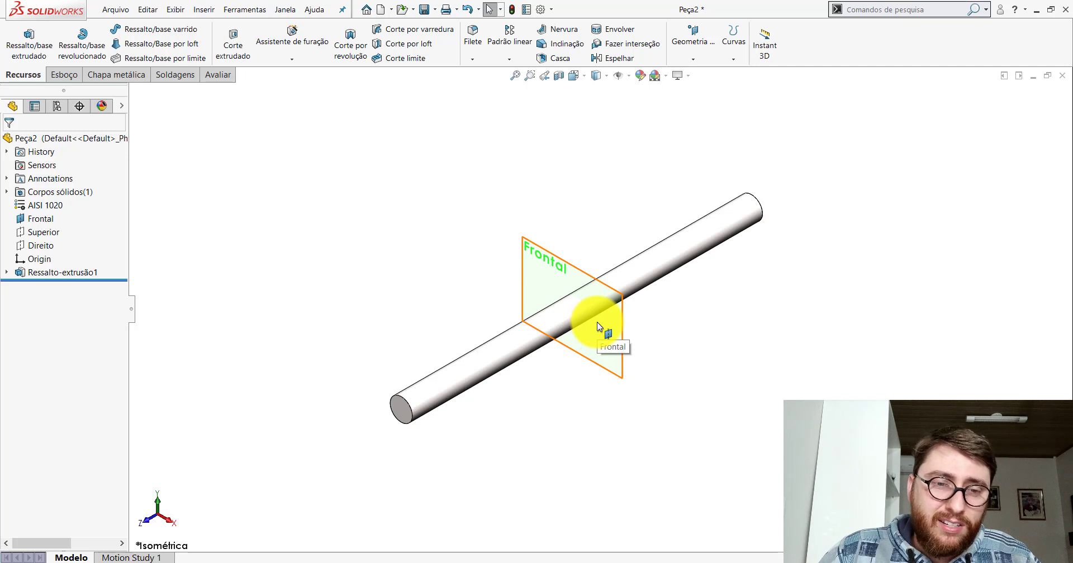
pyautogui.rightClick(40, 205)
pyautogui.click(90, 281)
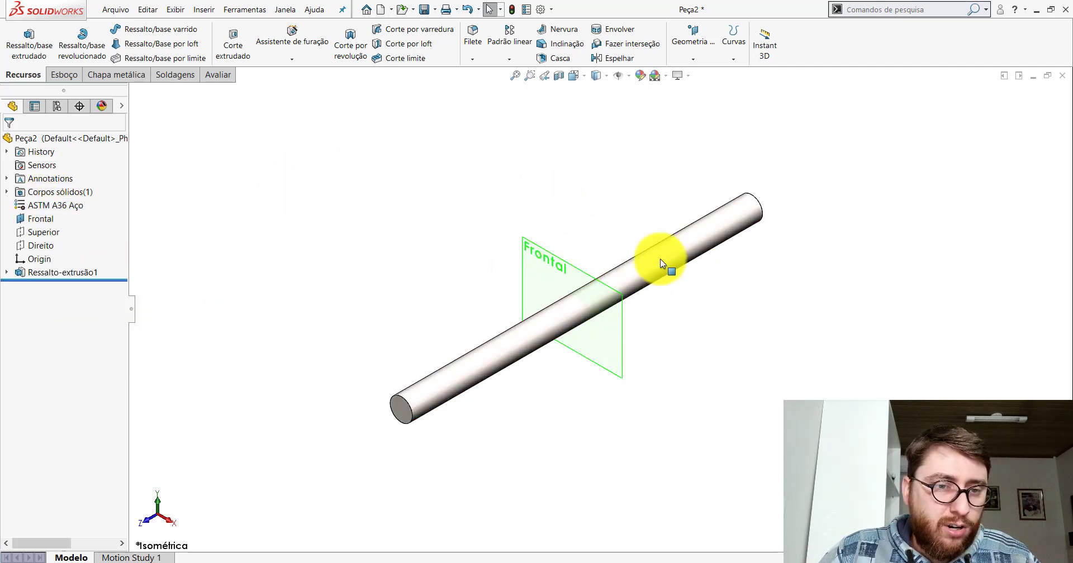
pyautogui.scroll(-2, 627, 311)
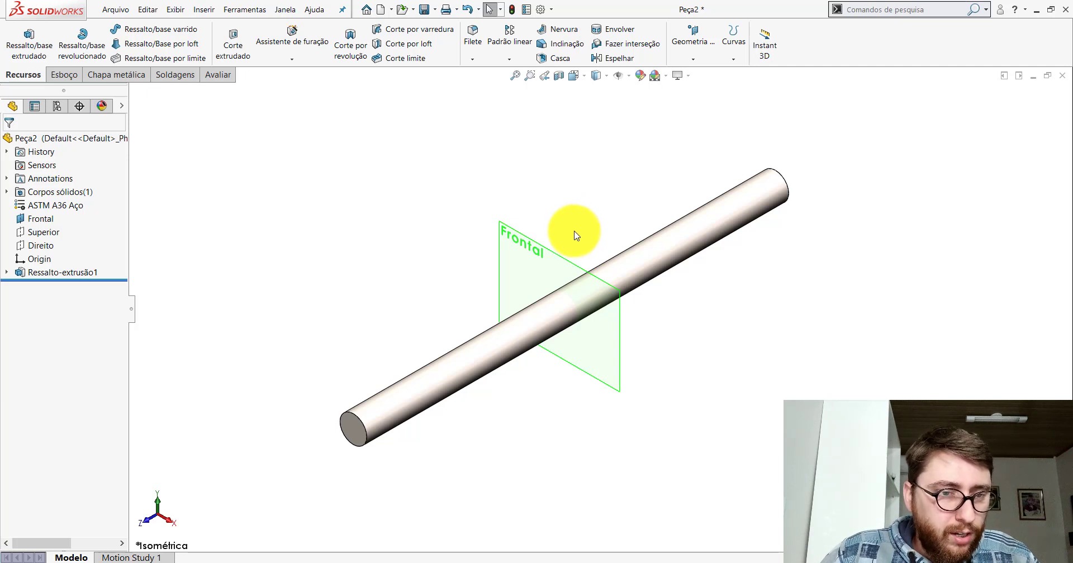
# - Paste the copied yellow appearance onto the whole Peça2 part
pyautogui.rightClick(48, 139)
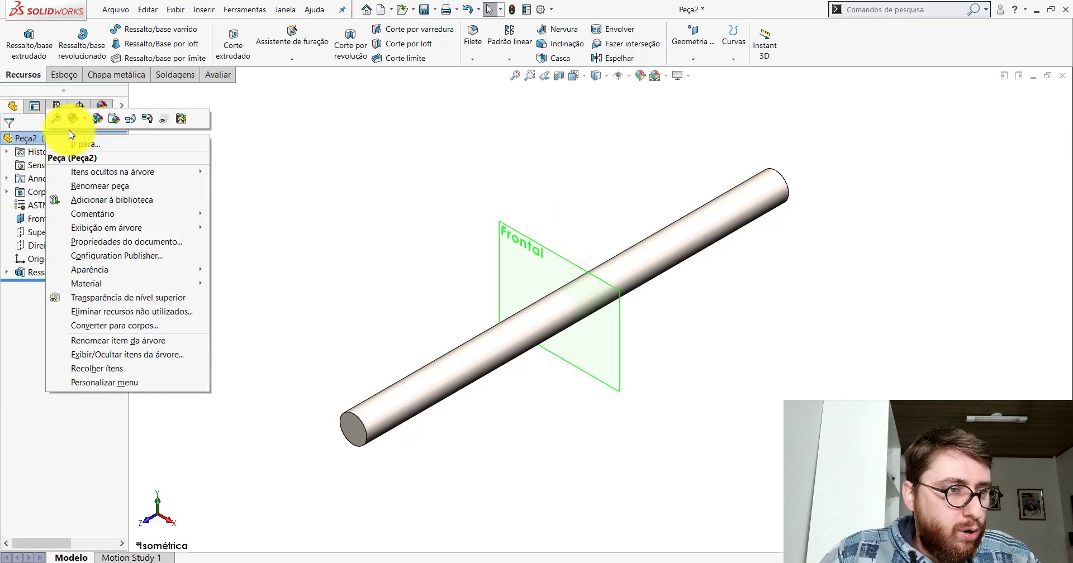
pyautogui.click(117, 119)
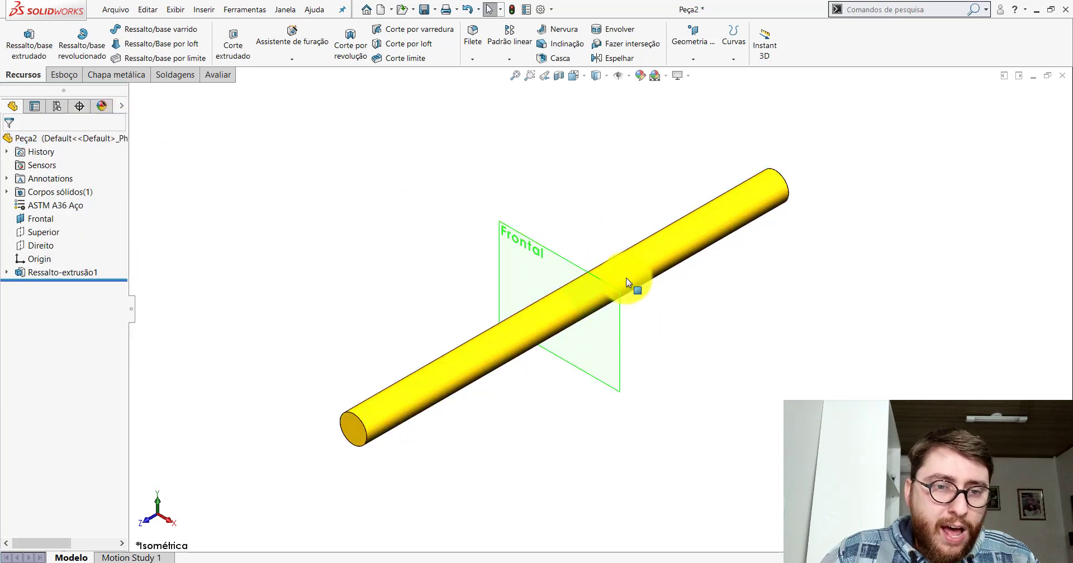
pyautogui.click(586, 273)
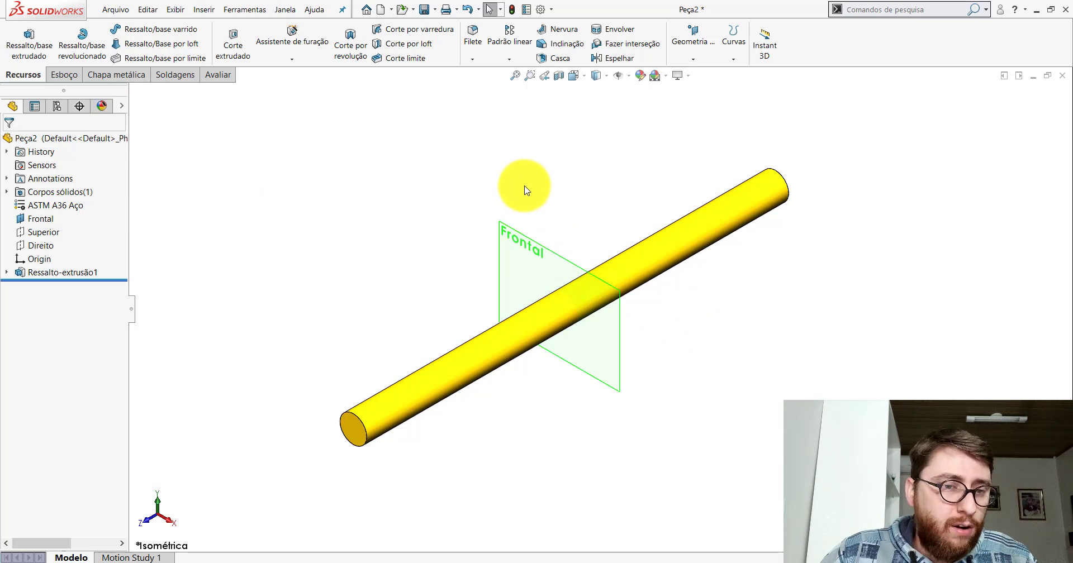
# - Shrink the Superior plane to a narrow strip along the rod's length
pyautogui.keyDown('ctrl'); pyautogui.click(43, 232); pyautogui.keyUp('ctrl')
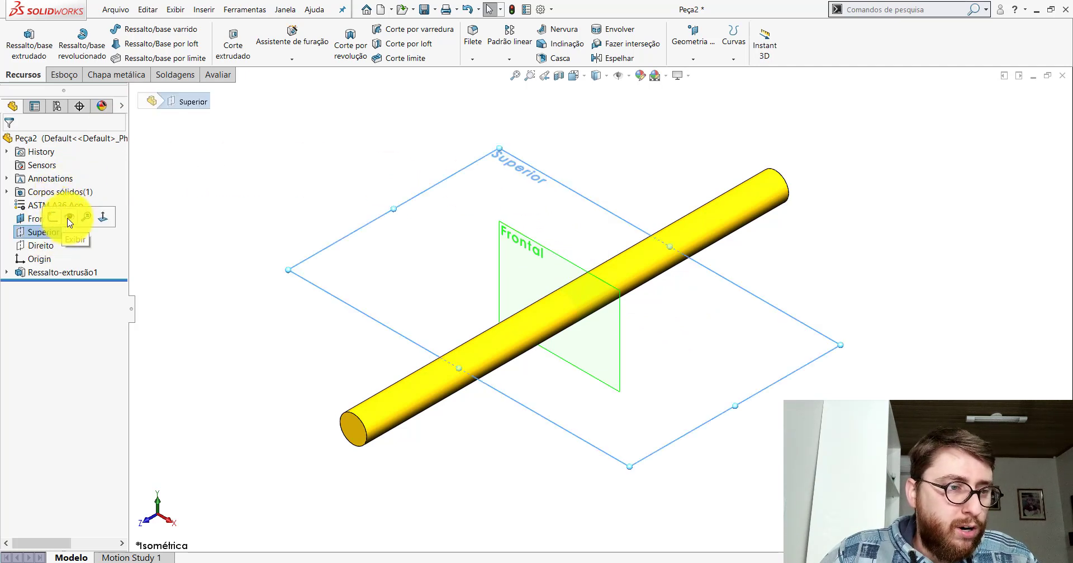
pyautogui.moveTo(288, 272)
pyautogui.mouseDown()
pyautogui.moveTo(324, 378)
pyautogui.moveTo(318, 407)
pyautogui.moveTo(630, 265)
pyautogui.moveTo(632, 228)
pyautogui.moveTo(670, 192)
pyautogui.moveTo(737, 162)
pyautogui.mouseUp()
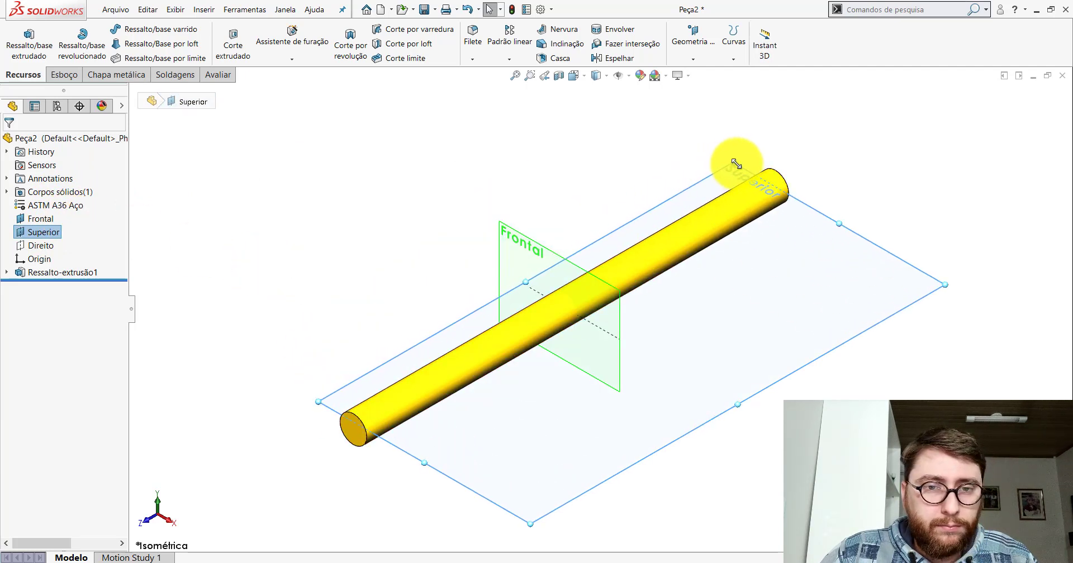
pyautogui.moveTo(738, 402)
pyautogui.mouseDown()
pyautogui.moveTo(647, 347)
pyautogui.moveTo(611, 306)
pyautogui.moveTo(619, 316)
pyautogui.mouseUp()
pyautogui.click(718, 380)
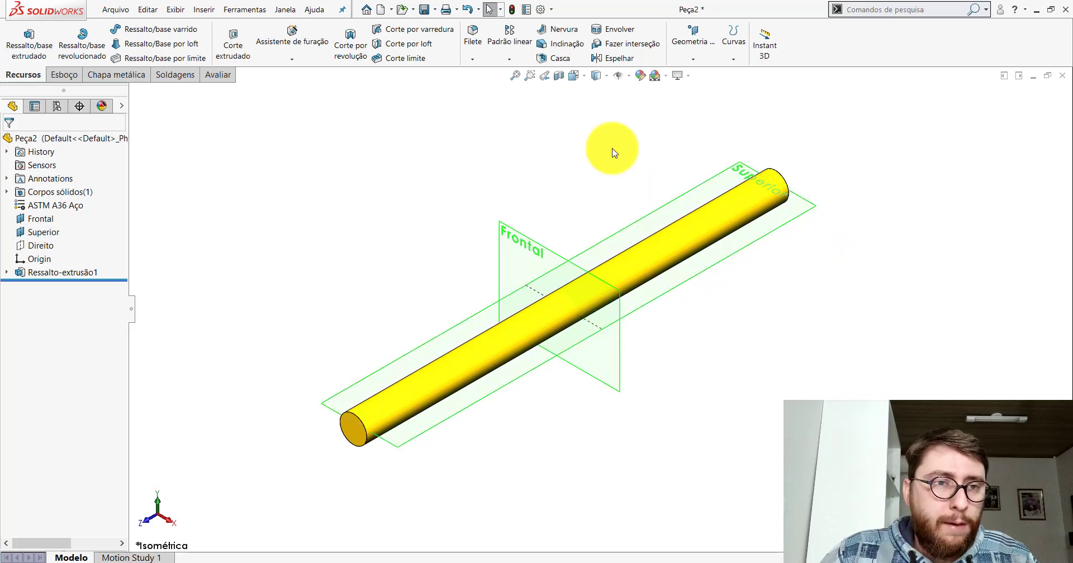
# - Save the part as PP-TB(033)1900. in the PM-TB(001)1900 folder
pyautogui.click(423, 9)
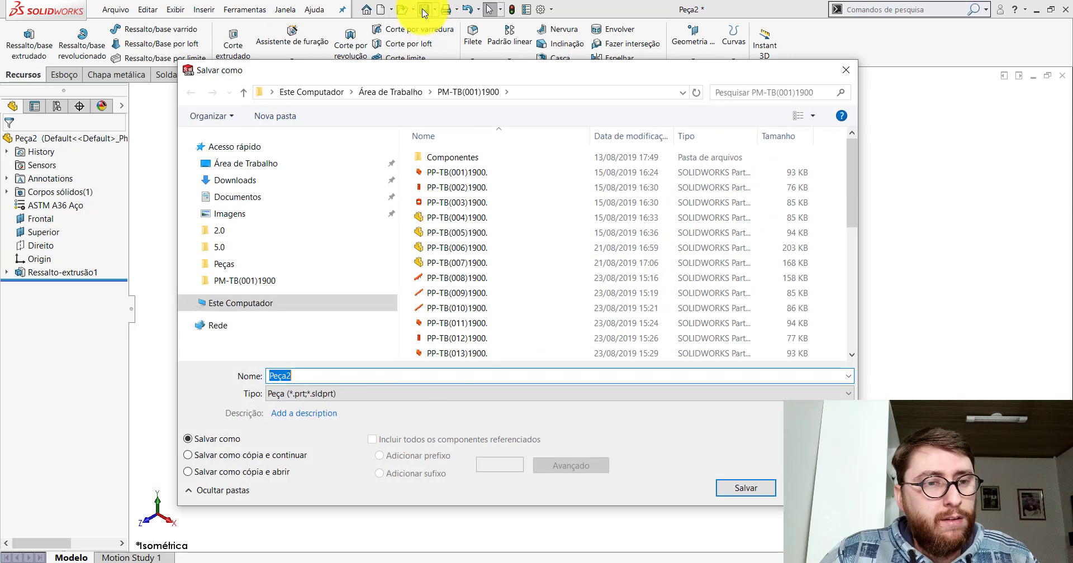
pyautogui.moveTo(854, 180); pyautogui.dragTo(855, 307)
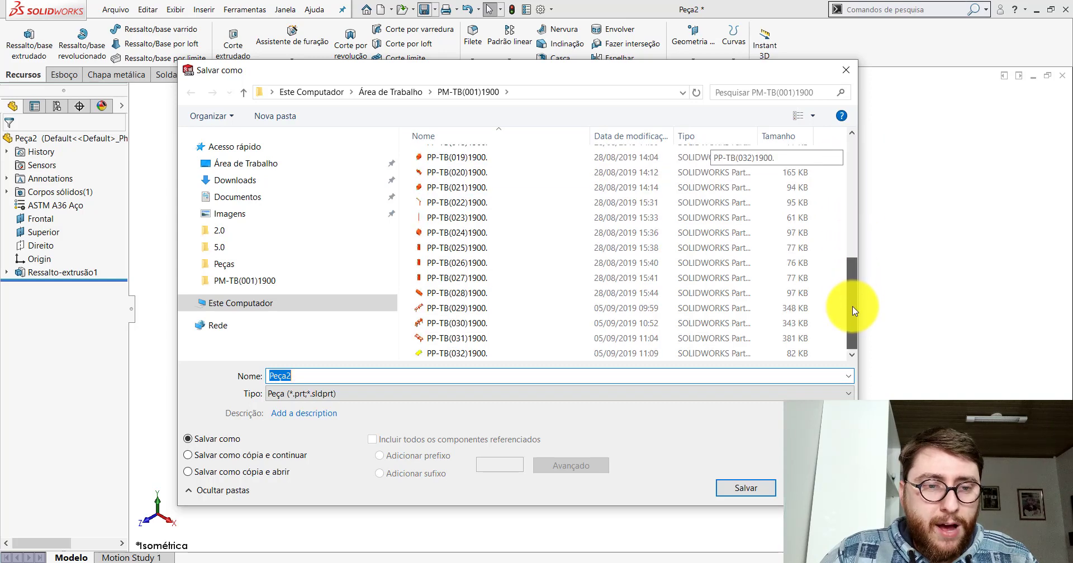
pyautogui.click(455, 353)
pyautogui.click(365, 377)
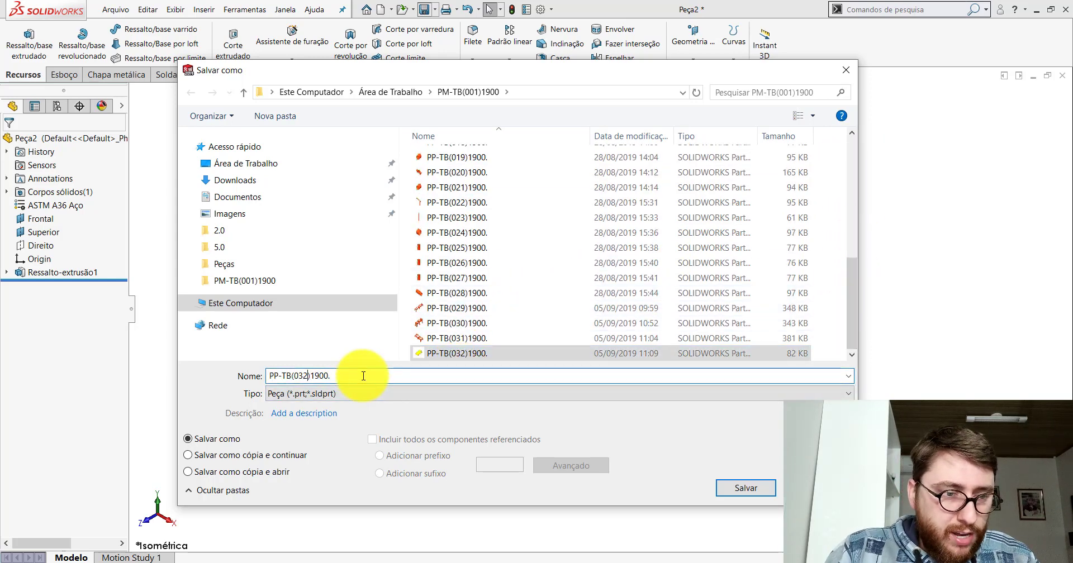
pyautogui.press('BackSpace')
pyautogui.write('3')
pyautogui.press('Return')
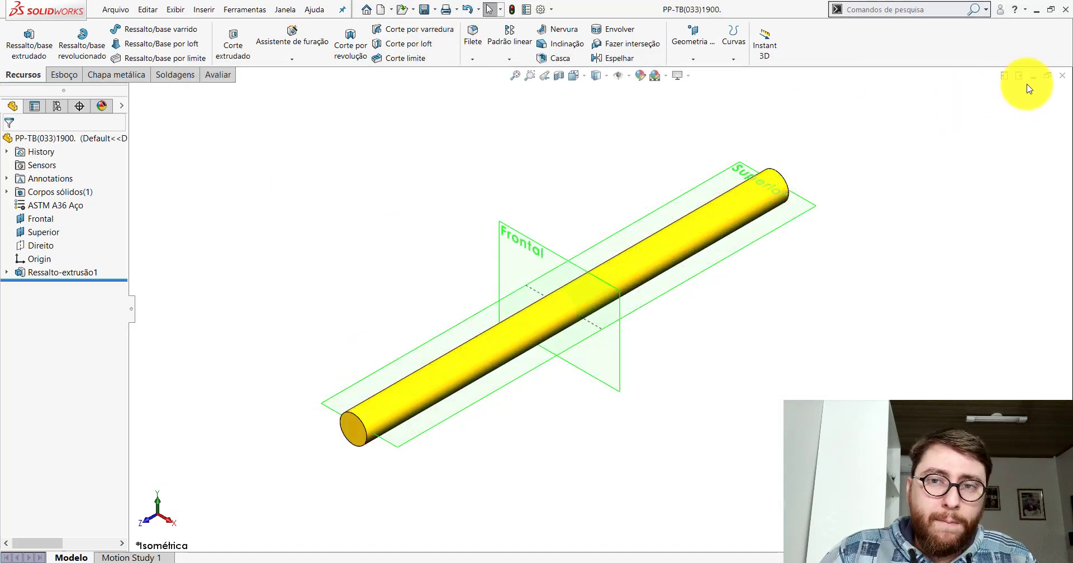
# - Close both rod part windows, set the assembly to isometric view, and minimize SOLIDWORKS
pyautogui.click(1063, 76)
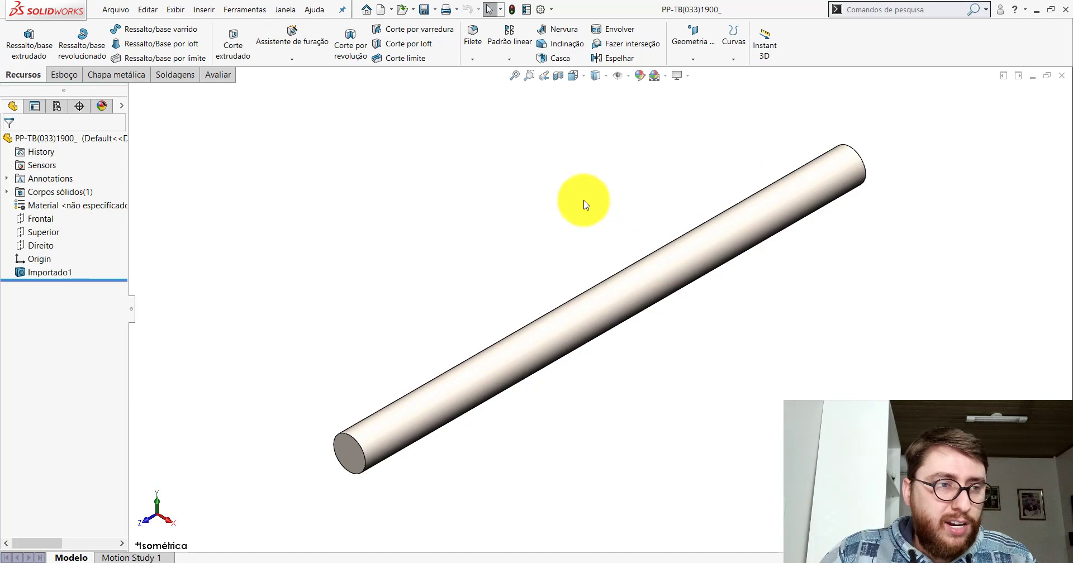
pyautogui.click(1062, 75)
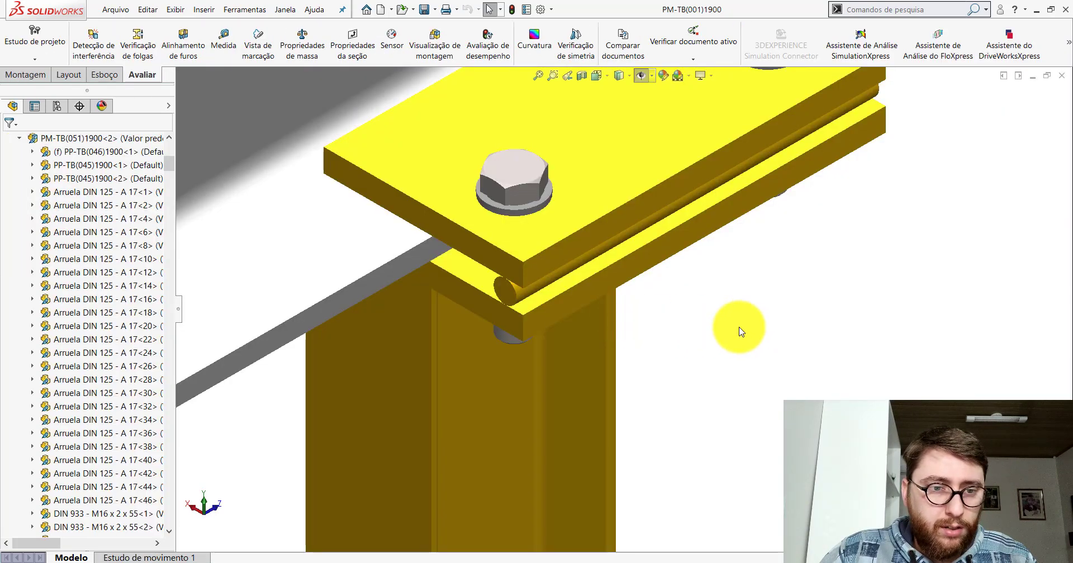
pyautogui.click(507, 296)
pyautogui.press('space')
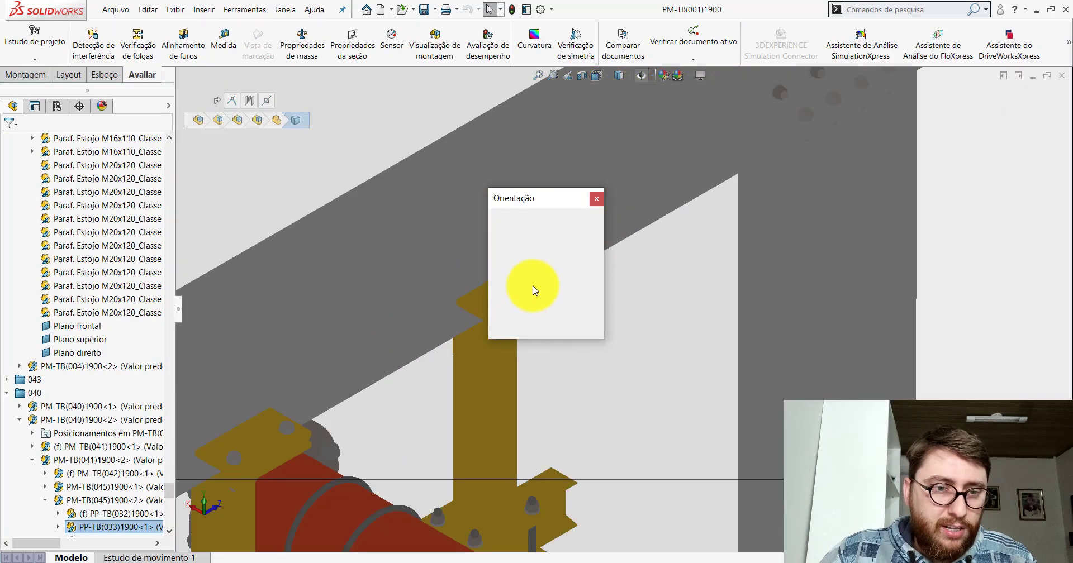
pyautogui.click(535, 293)
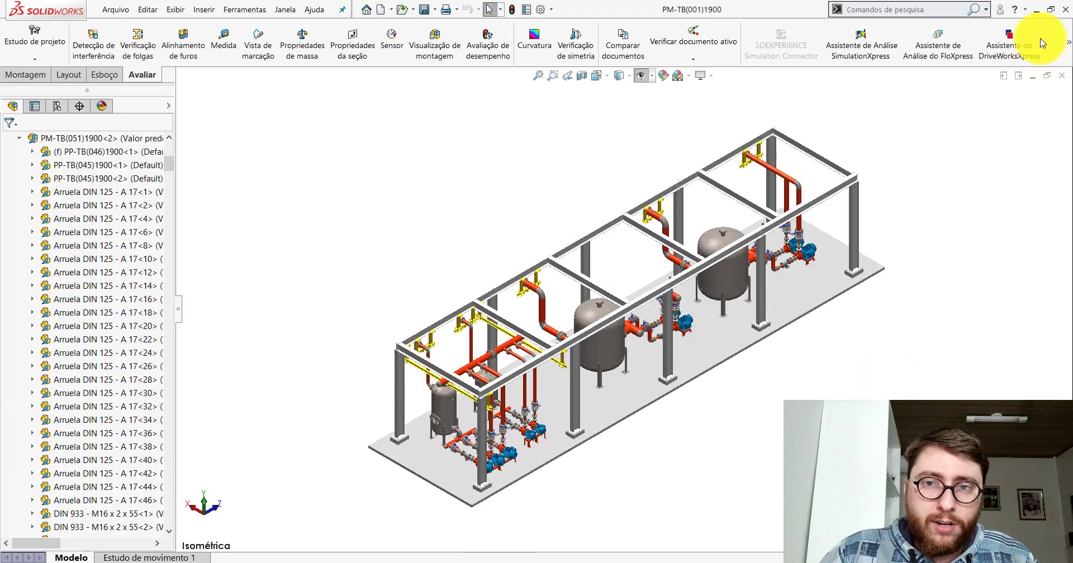
pyautogui.click(1035, 10)
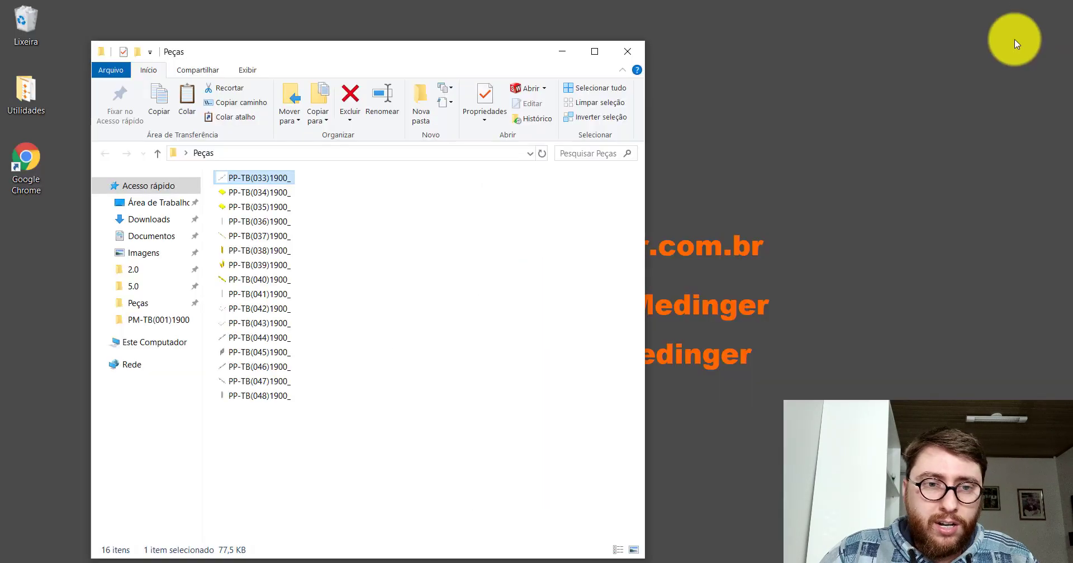
# - Delete the old PP-TB(033)1900_ file from Peças and close the folder window
pyautogui.click(99, 185)
pyautogui.rightClick(249, 179)
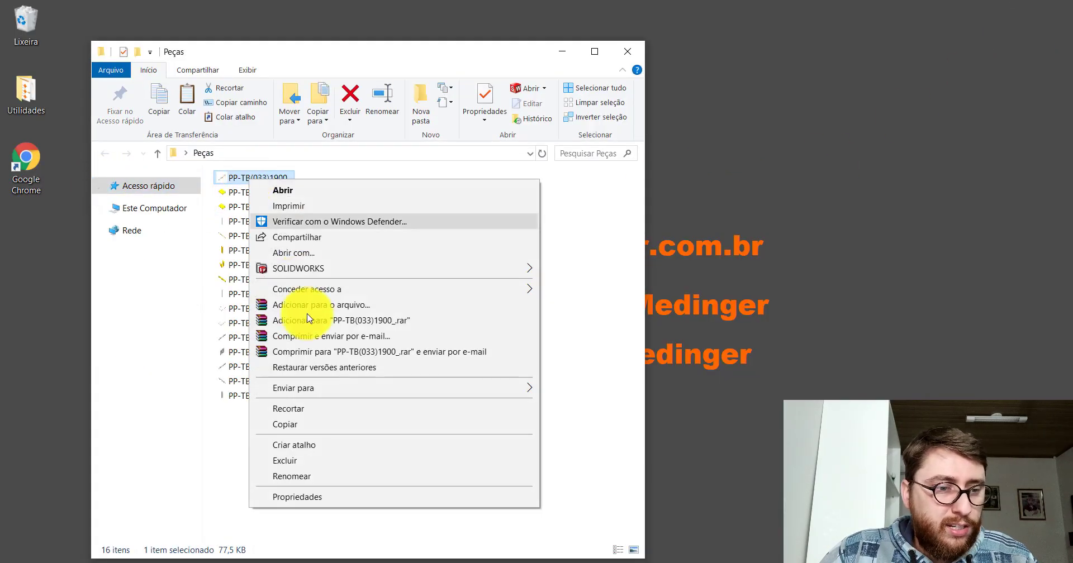
pyautogui.click(285, 461)
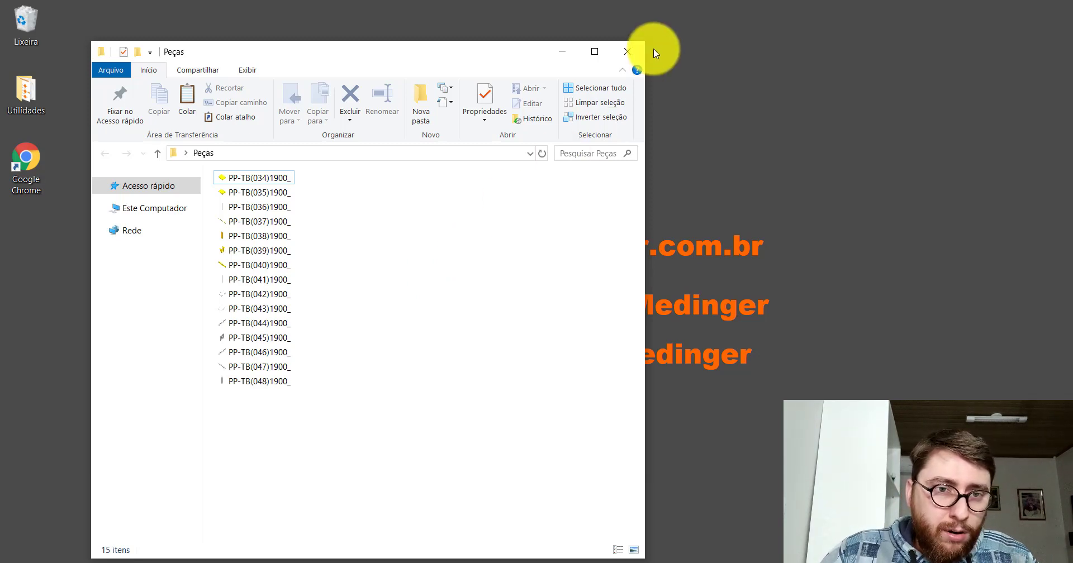
pyautogui.click(627, 51)
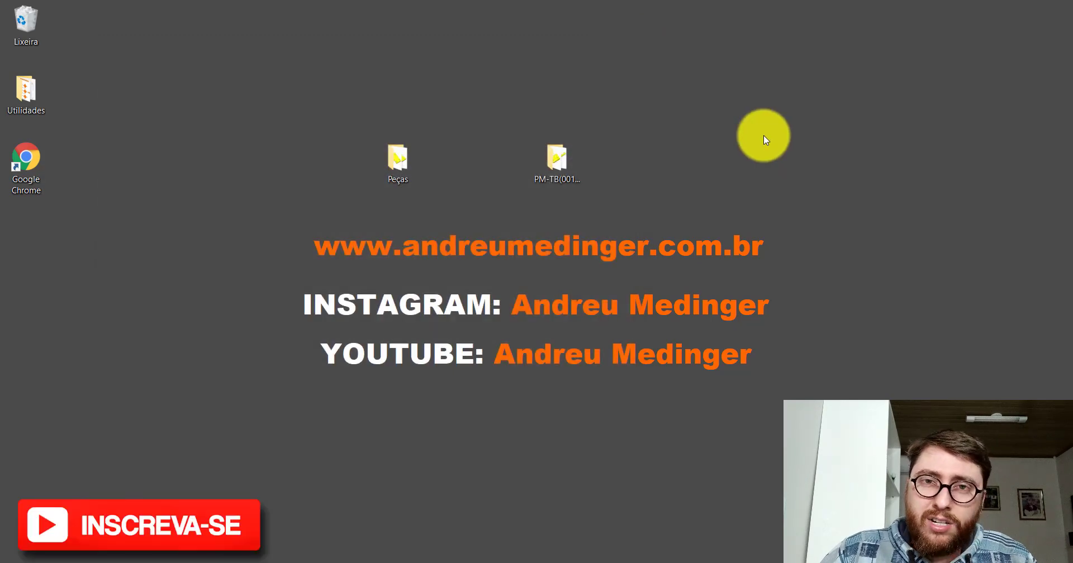